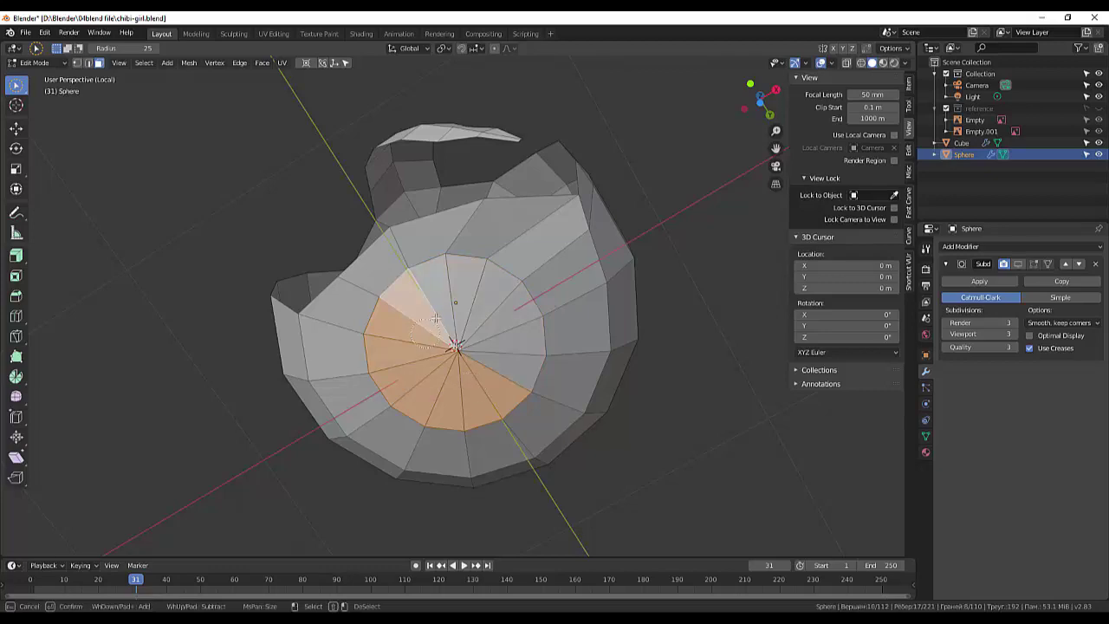
Delete the selected sphere faces, then brush-select another block of faces near the hole
key("x")
left_click(434, 303)
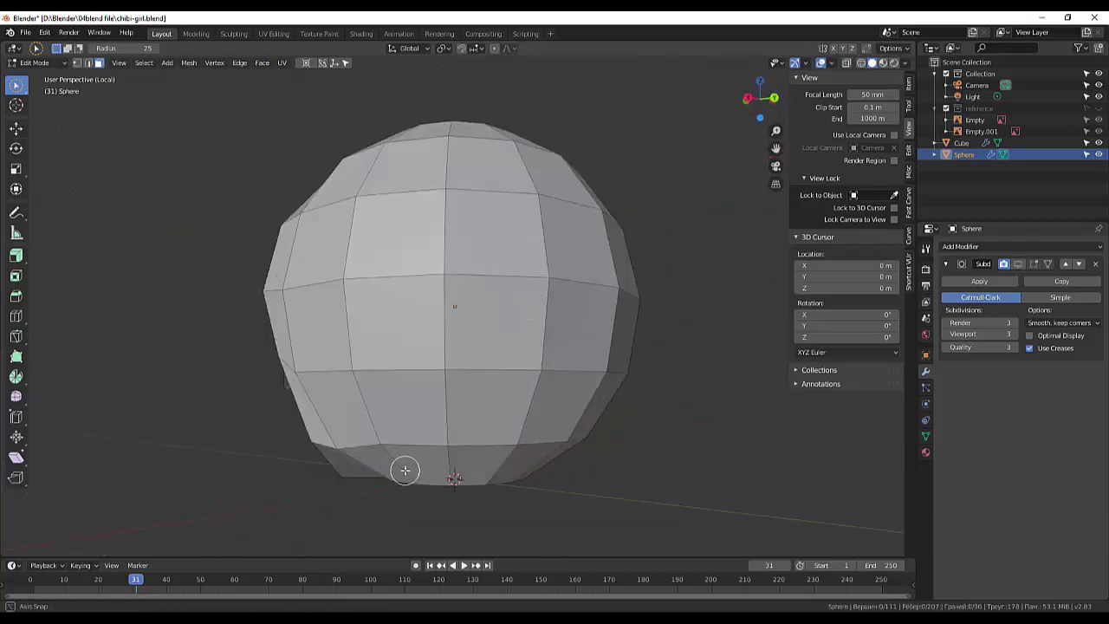
middle_click_drag(547, 371, 522, 347)
key("c")
left_click_drag(537, 347, 467, 360)
middle_click_drag(469, 361, 451, 260)
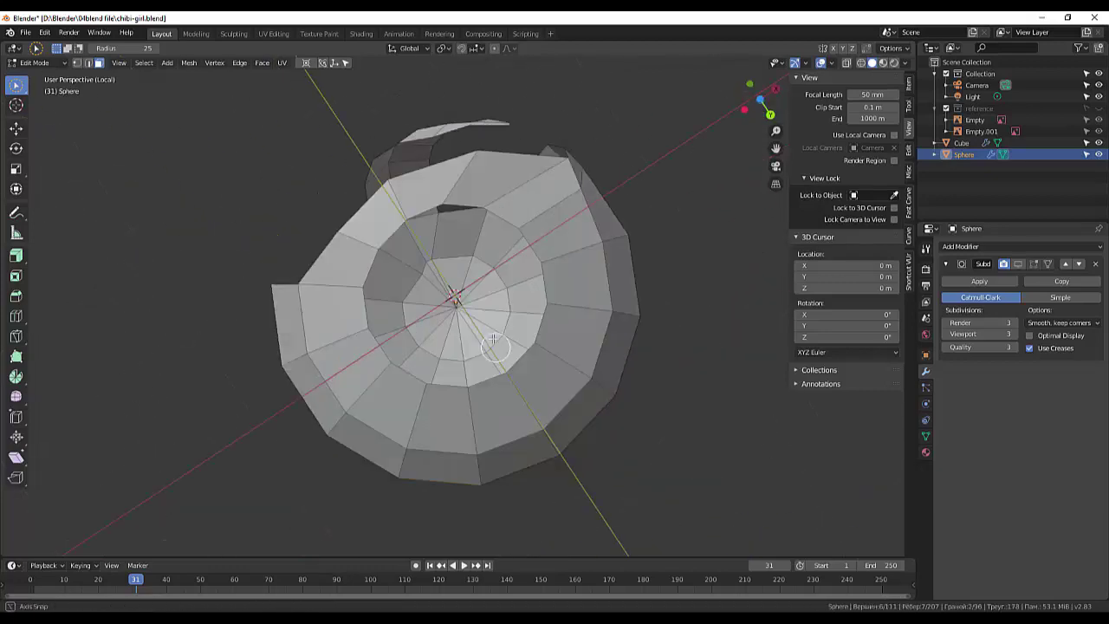
Select a ring and strip of faces around the opening and delete them
mouse_move(360, 260)
left_mouse_down()
mouse_move(539, 165)
mouse_move(520, 390)
mouse_move(272, 315)
left_mouse_up()
key("x")
middle_click_drag(272, 314, 451, 235)
left_click_drag(451, 235, 336, 369)
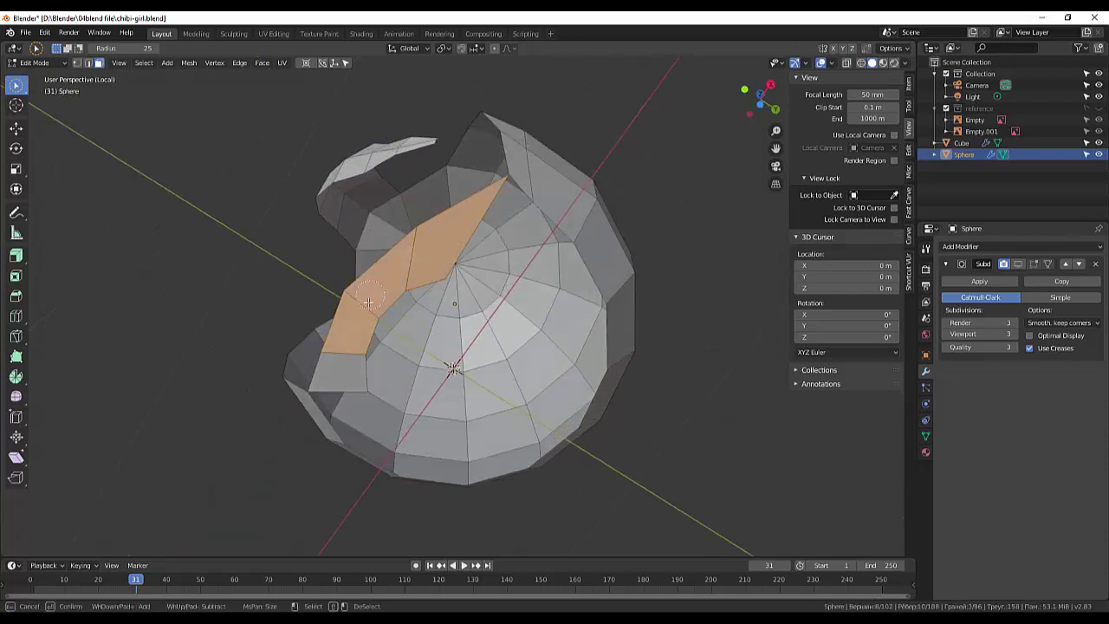
key("x")
left_click(728, 345)
Delete the narrow face at the bottom edge and exit local view to show the whole chibi
mouse_move(728, 345)
middle_mouse_down()
mouse_move(716, 373)
mouse_move(773, 465)
mouse_move(703, 465)
mouse_move(698, 453)
middle_mouse_up()
left_click_drag(462, 476, 459, 479)
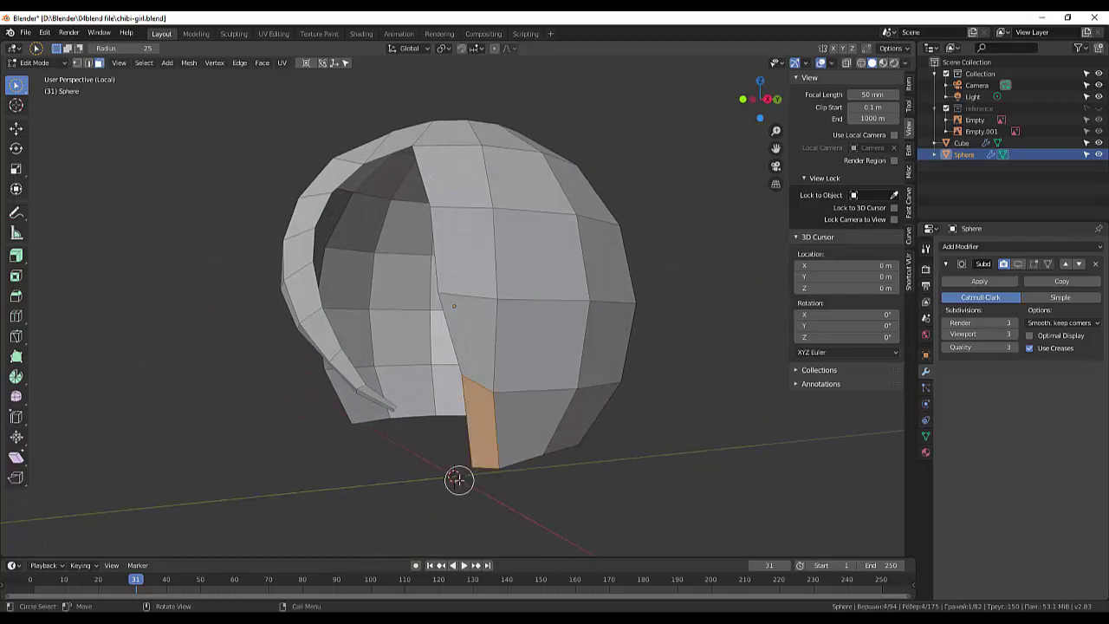
key("x")
left_click(460, 479)
mouse_move(459, 479)
middle_mouse_down()
mouse_move(785, 510)
mouse_move(621, 532)
mouse_move(599, 485)
mouse_move(648, 498)
mouse_move(569, 428)
mouse_move(585, 456)
mouse_move(494, 451)
middle_mouse_up()
key("KP_Divide")
Move a vertex on the hair cap to a new position
scroll(584, 457, "up", 2)
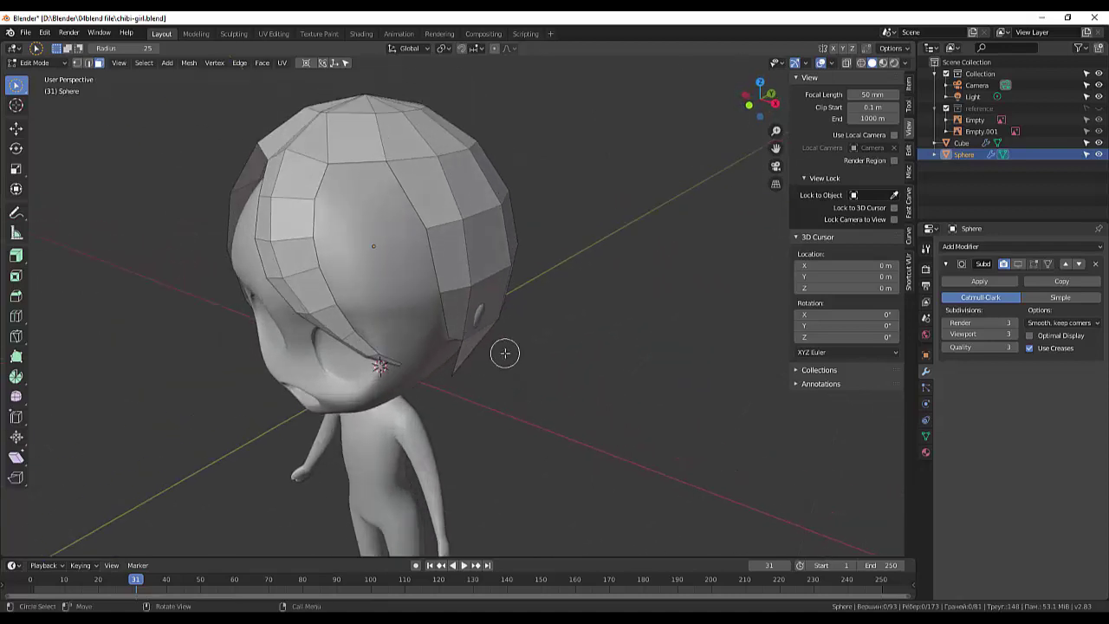
left_click(338, 173)
key("g")
left_click(334, 170)
middle_click_drag(334, 170, 377, 240)
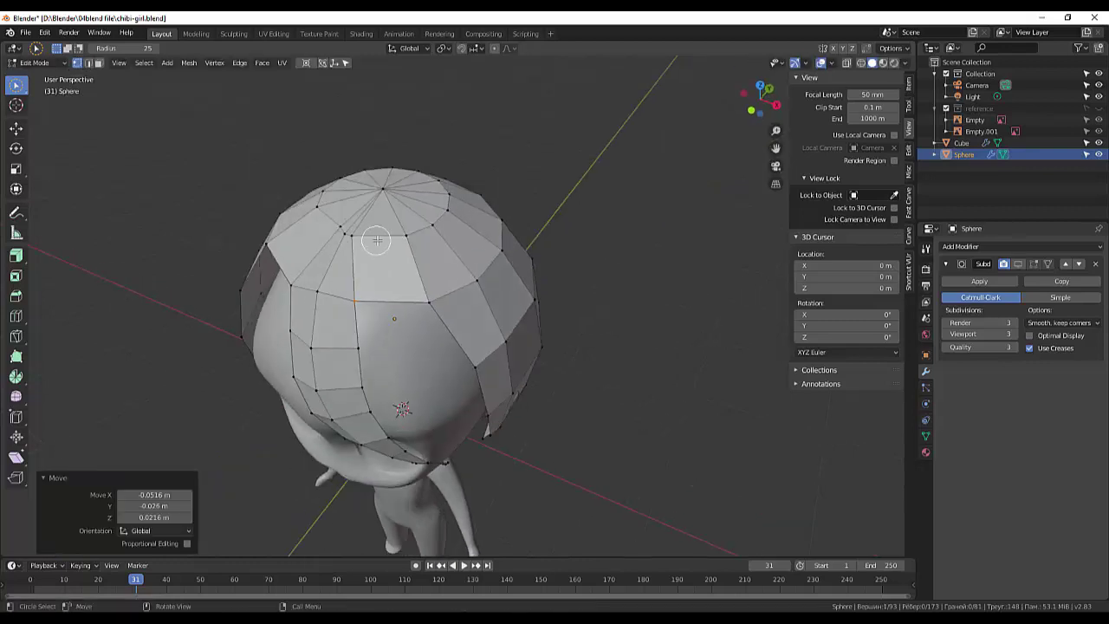
Add an edge loop across the hair and a knife cut
key("ctrl+r")
left_click(387, 292)
right_click(388, 292)
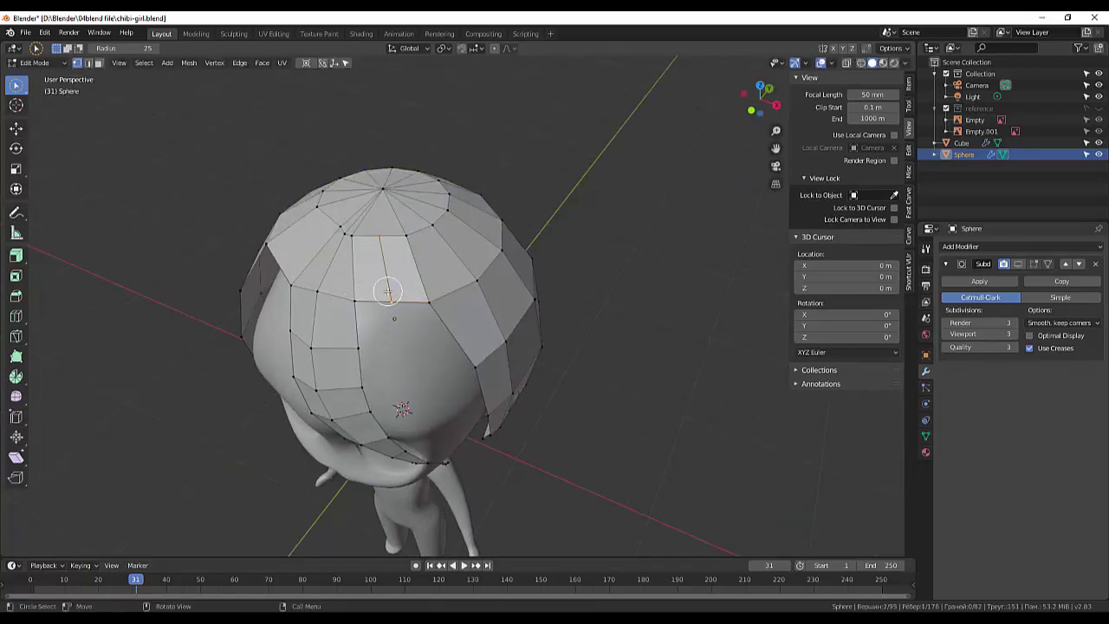
middle_click_drag(421, 201, 425, 218)
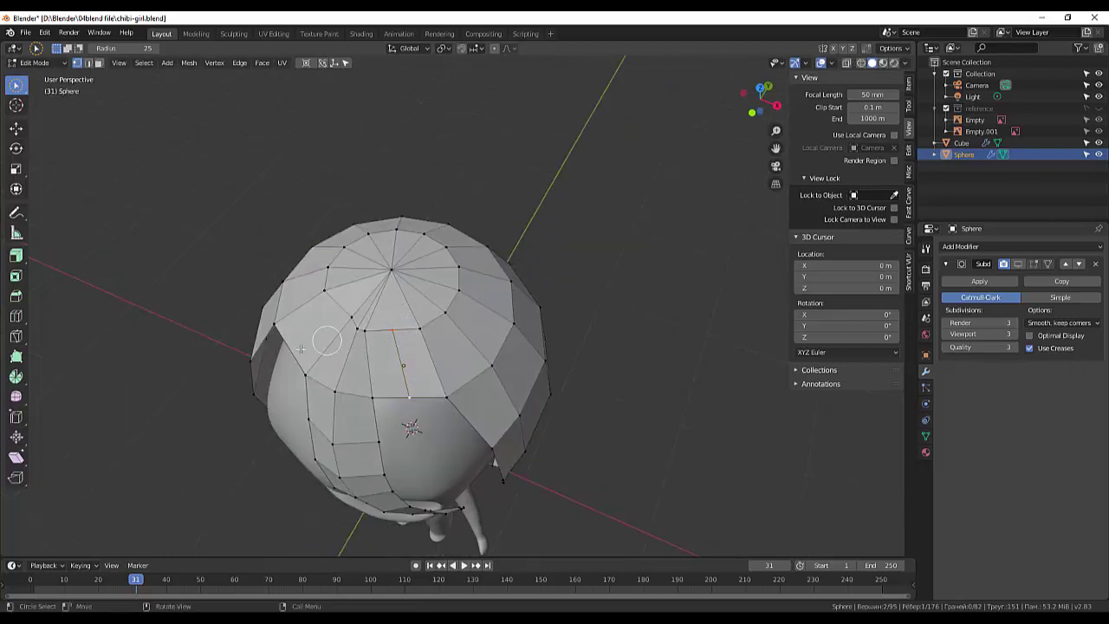
key("k")
key("Return")
Reposition the selected hair vertex from the side view
middle_click_drag(700, 373, 693, 341)
key("g")
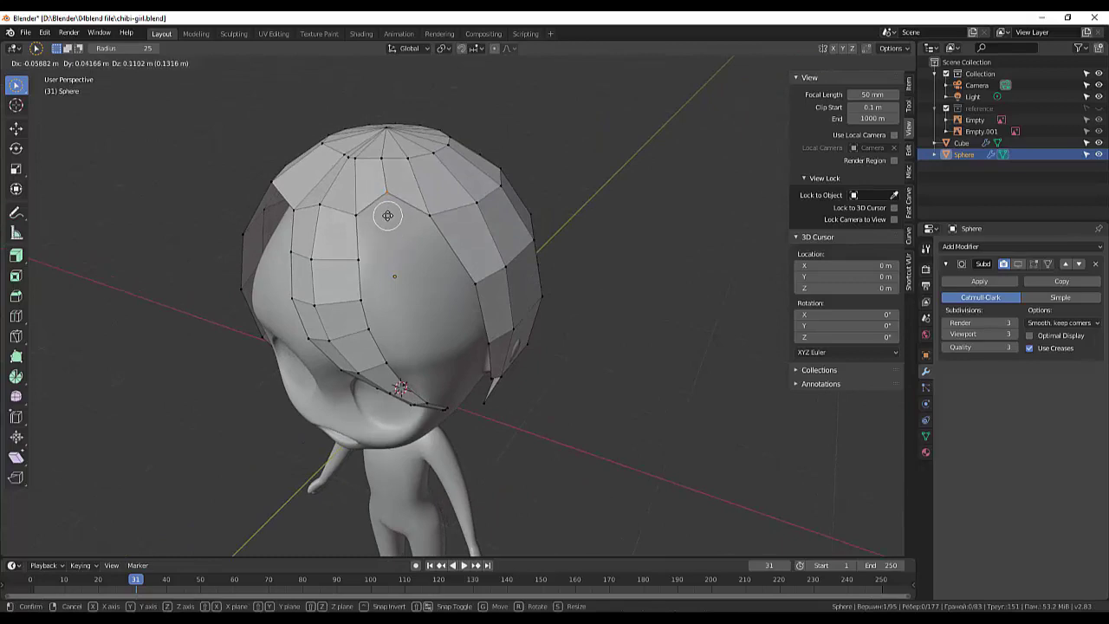
left_click(433, 218)
key("g")
left_click(456, 218)
middle_click_drag(457, 218, 381, 240)
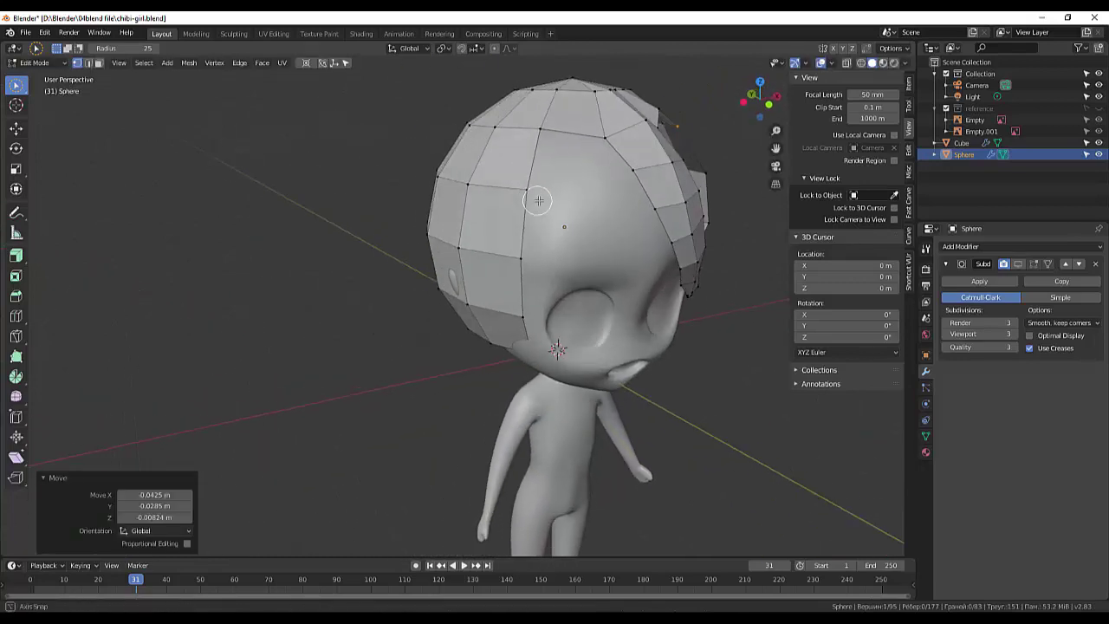
Brush-select several hair vertices and shift them slightly
key("c")
left_click(195, 184)
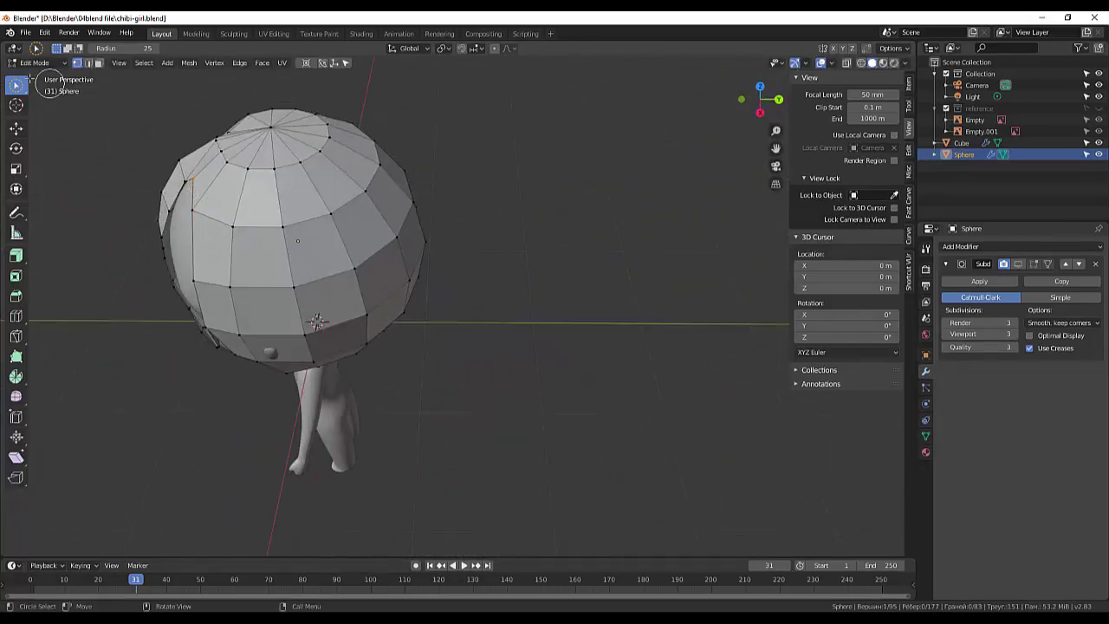
key("g")
left_click(202, 183)
middle_click_drag(202, 183, 377, 276)
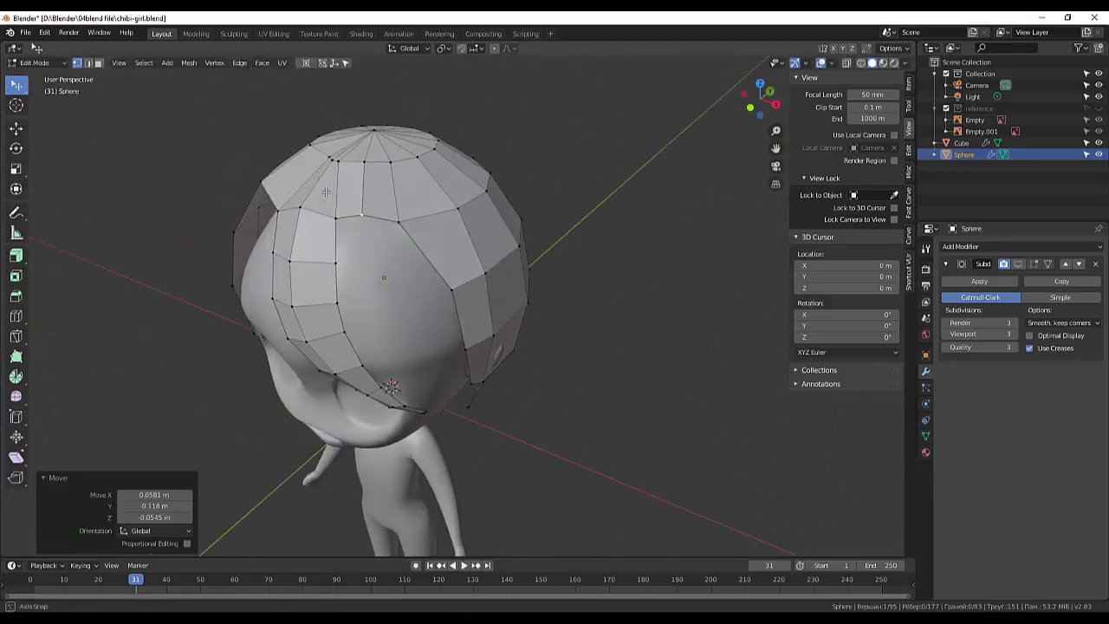
Select an edge of the hair and extrude it down over the forehead as a bang strand
left_click(422, 218)
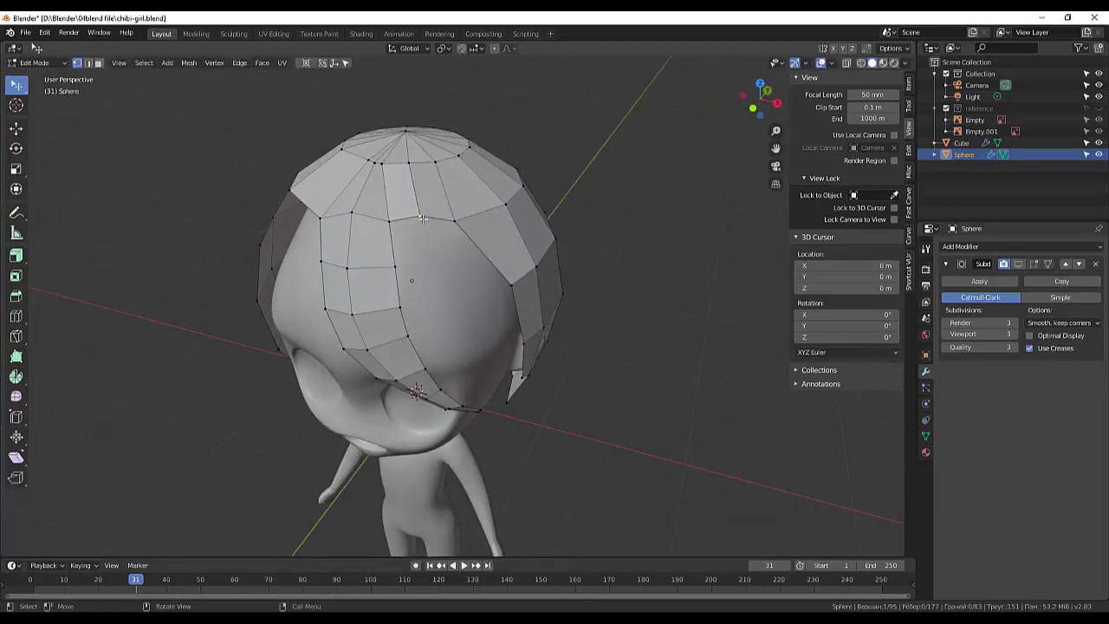
left_click(87, 62)
middle_click_drag(431, 217, 449, 279)
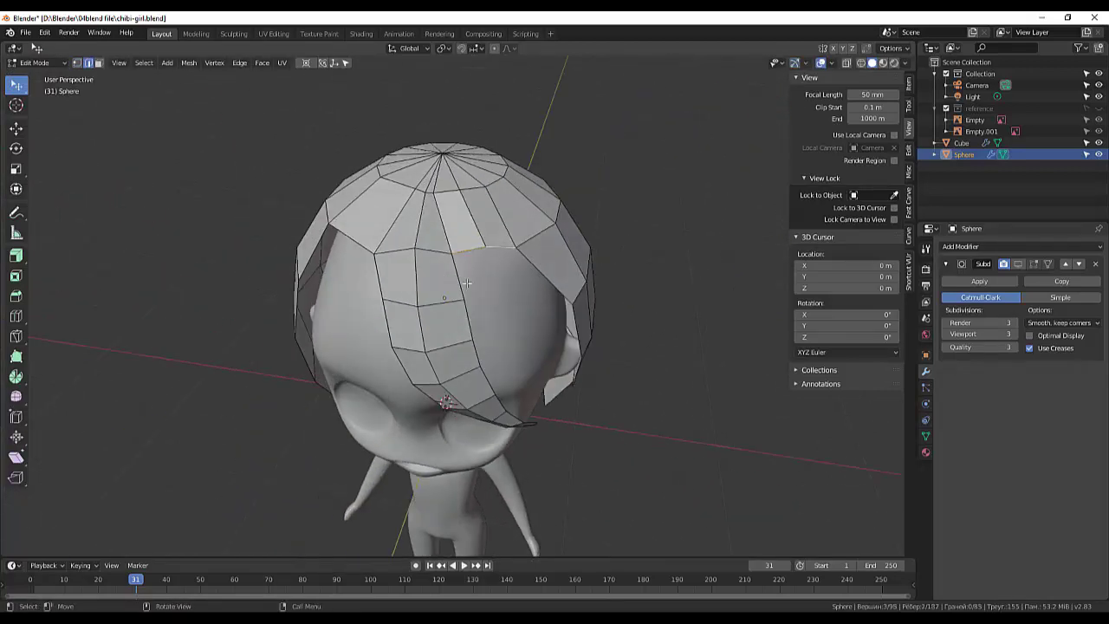
key("g")
left_click(483, 328)
middle_click_drag(484, 328, 425, 294)
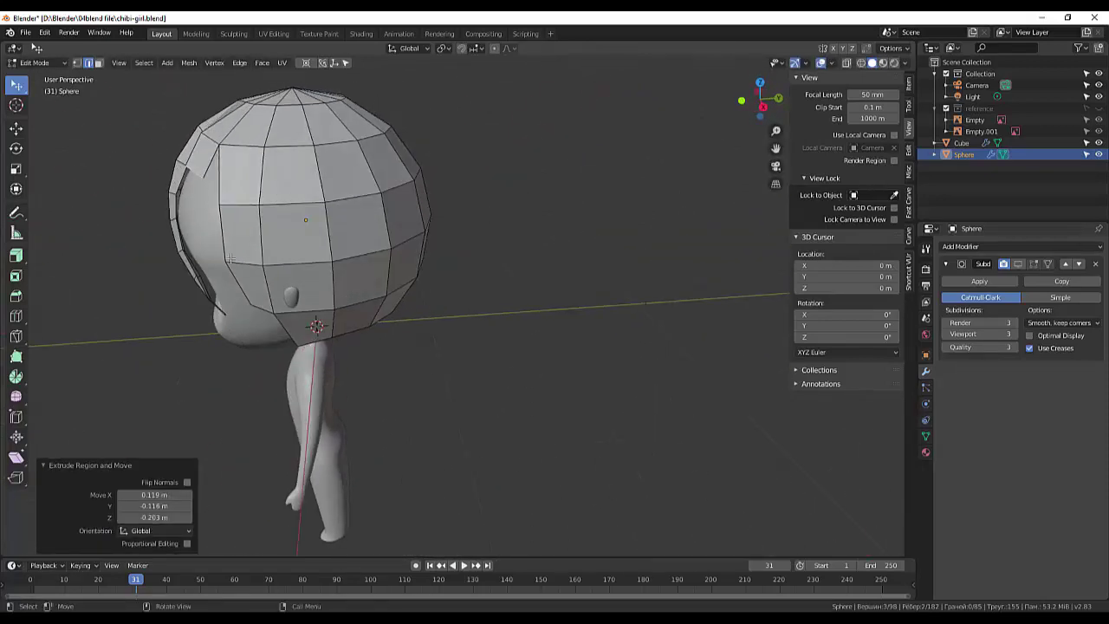
mouse_move(231, 257)
middle_mouse_down()
mouse_move(315, 290)
mouse_move(115, 101)
middle_mouse_up()
Rotate the new strand and merge its tip vertices at the last vertex
key("r")
left_click(325, 286)
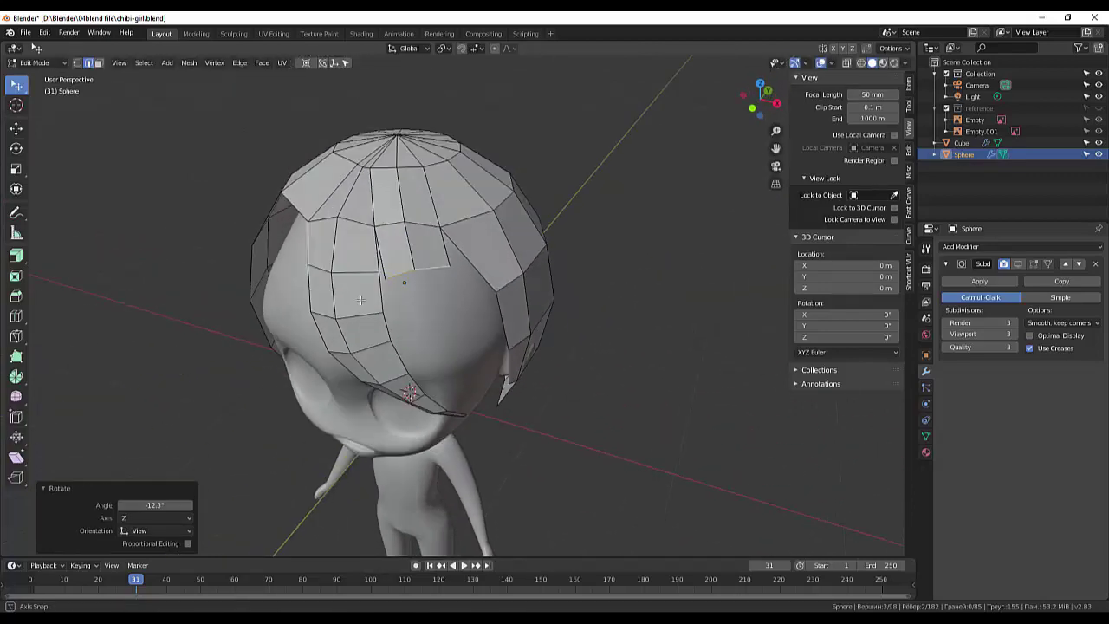
middle_click_drag(386, 286, 417, 266)
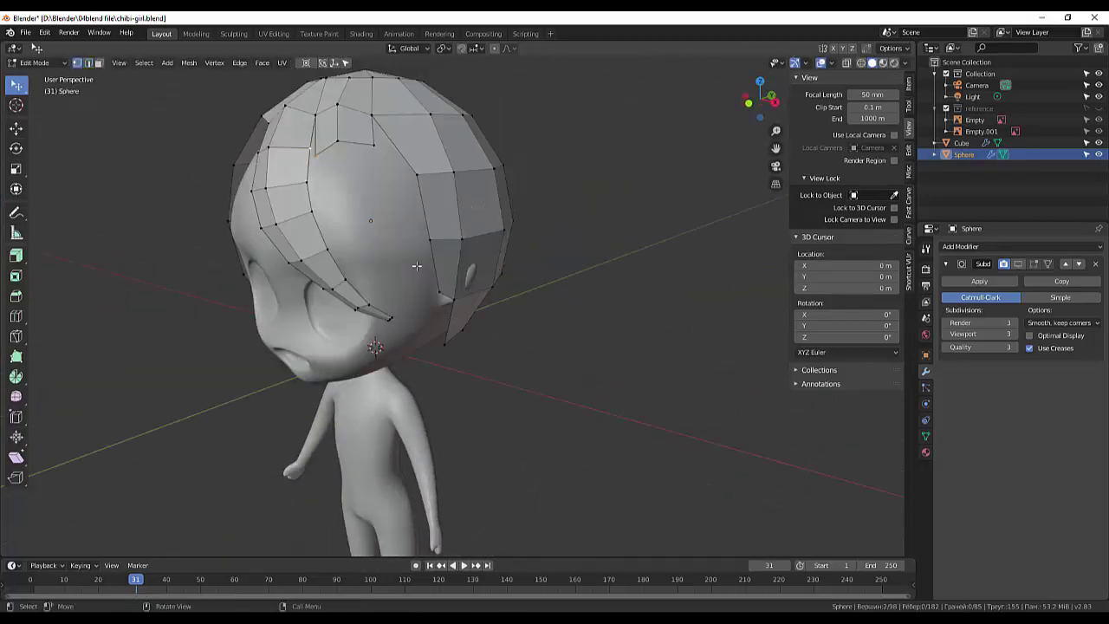
key("m")
left_click(381, 210)
Nudge a bang vertex into shape, then select another part of the hair in edge mode
middle_click_drag(380, 200, 477, 199)
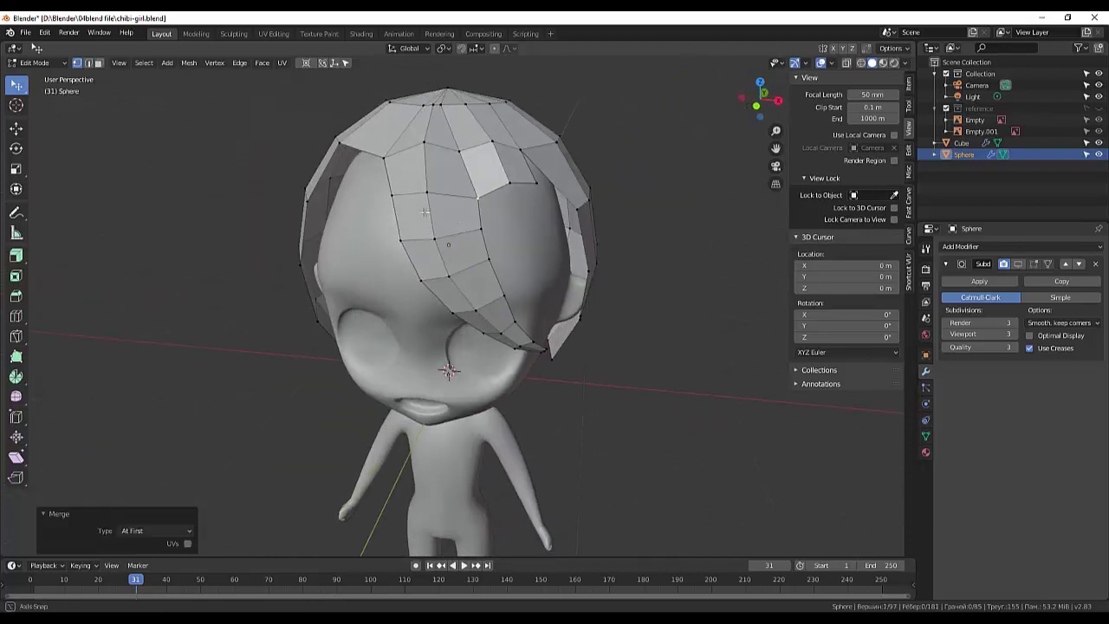
key("g")
left_click(475, 202)
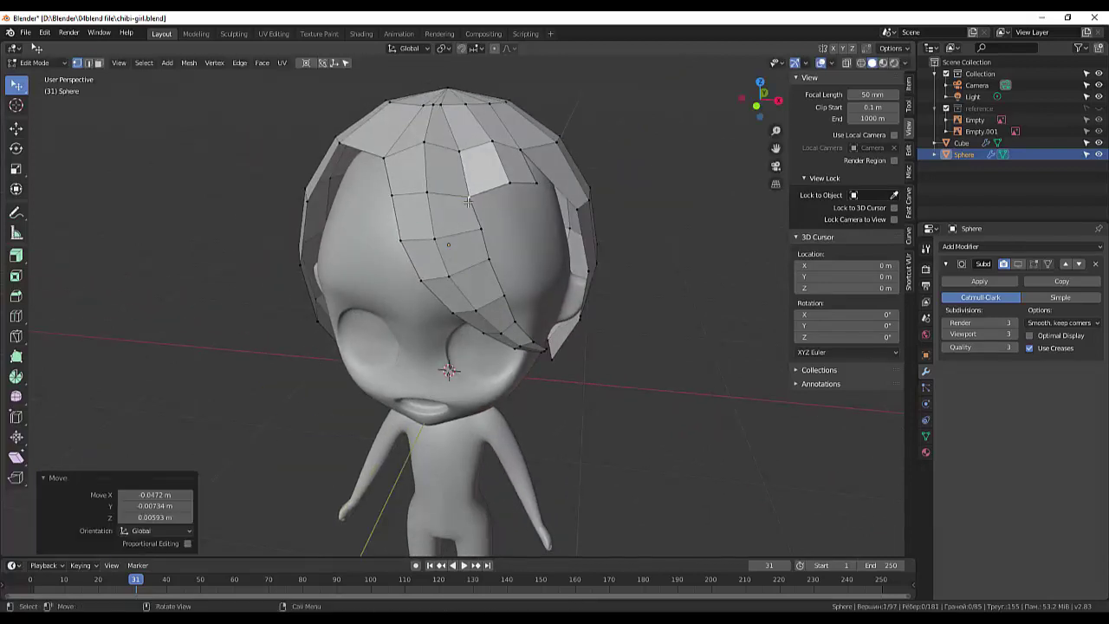
key("g")
left_click(473, 205)
middle_click_drag(472, 204, 376, 157)
left_click(308, 145, "shift")
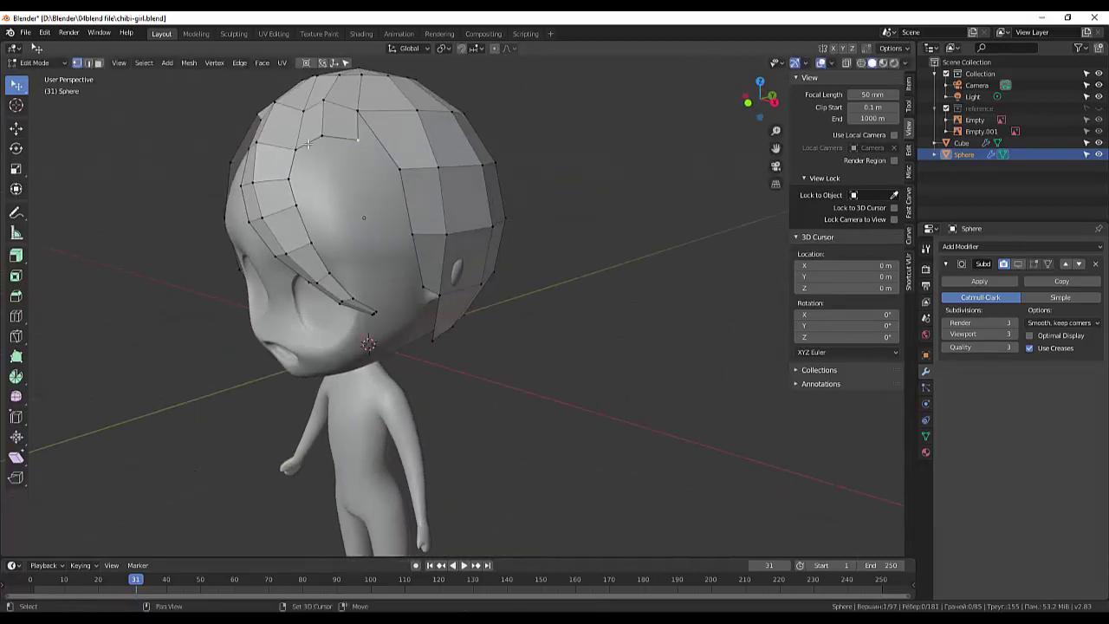
key("2")
middle_click_drag(96, 103, 204, 186)
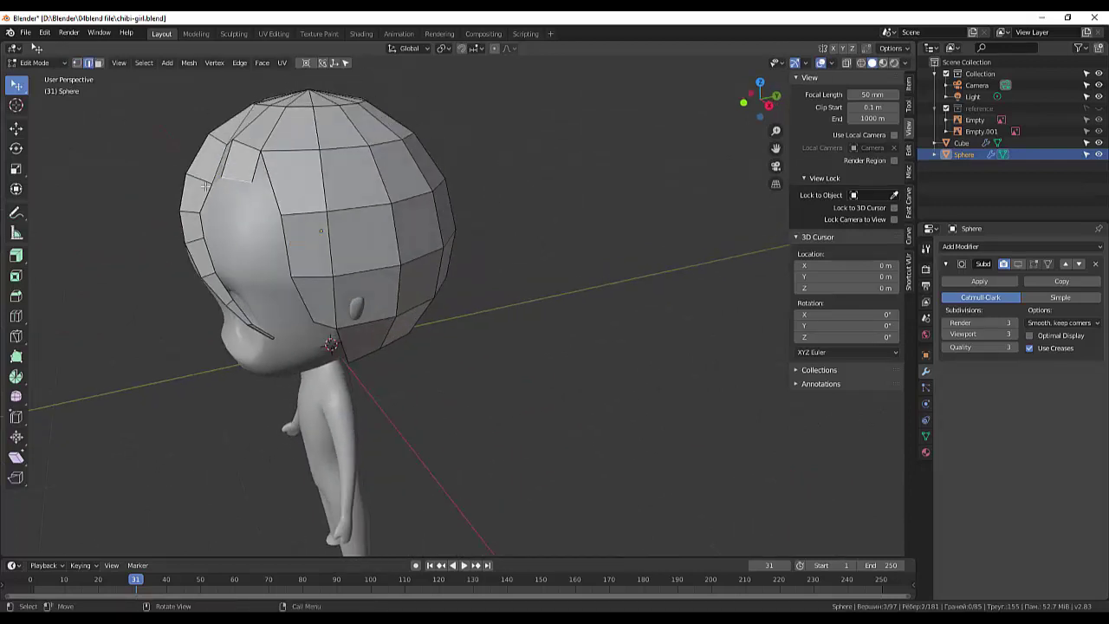
Extrude the selected hair part into a new strand
key("e")
left_click(230, 212)
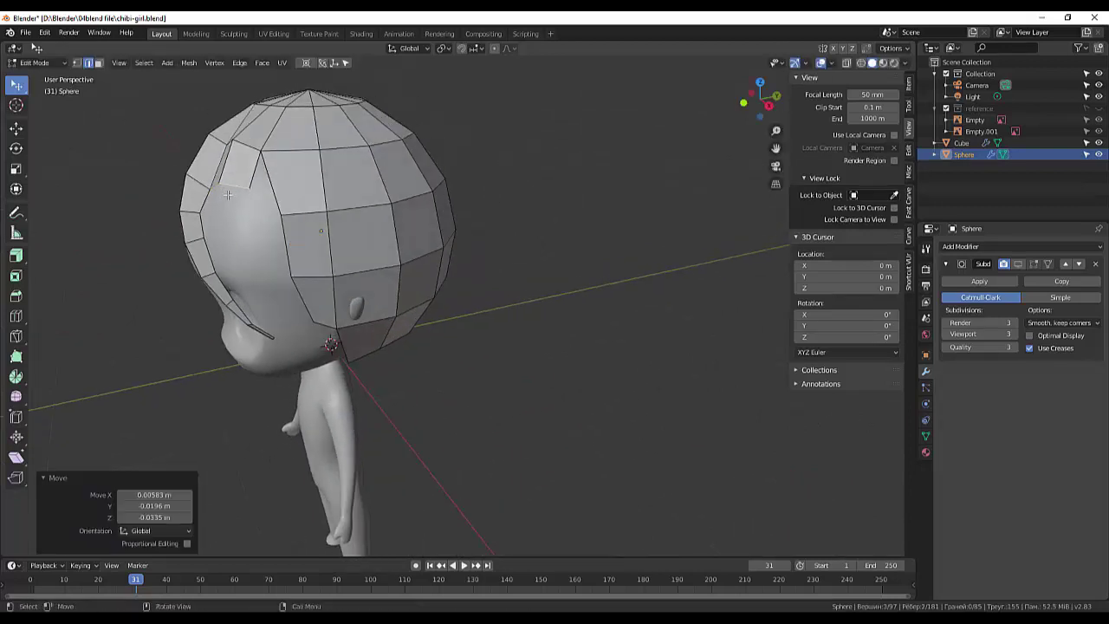
middle_click_drag(234, 233, 313, 227)
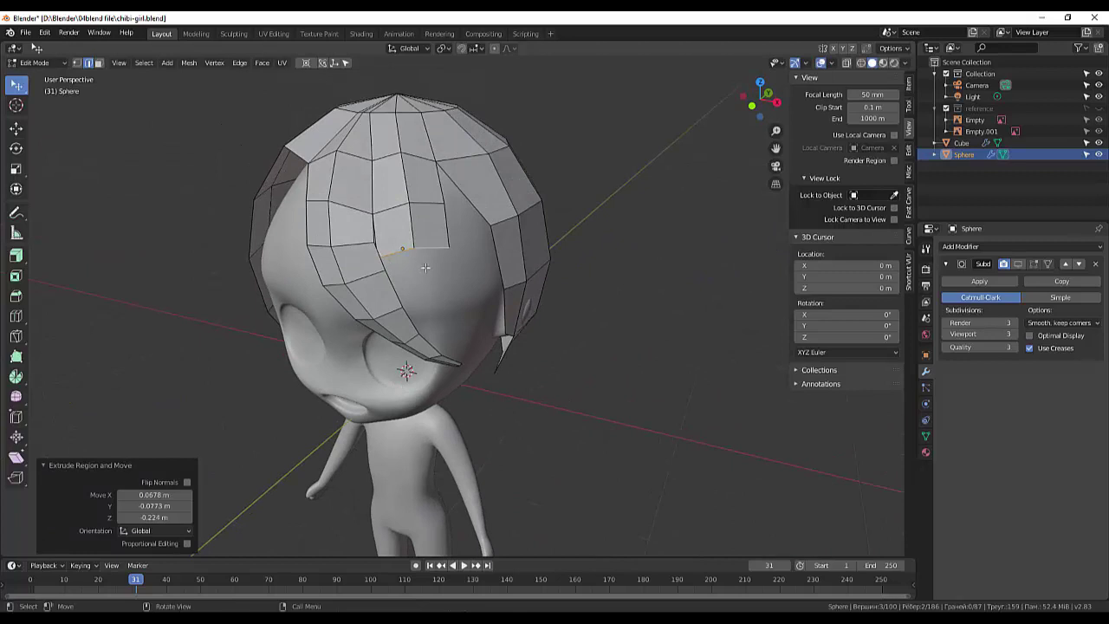
Reposition a bang vertex, then merge two selected vertices into one
key("1")
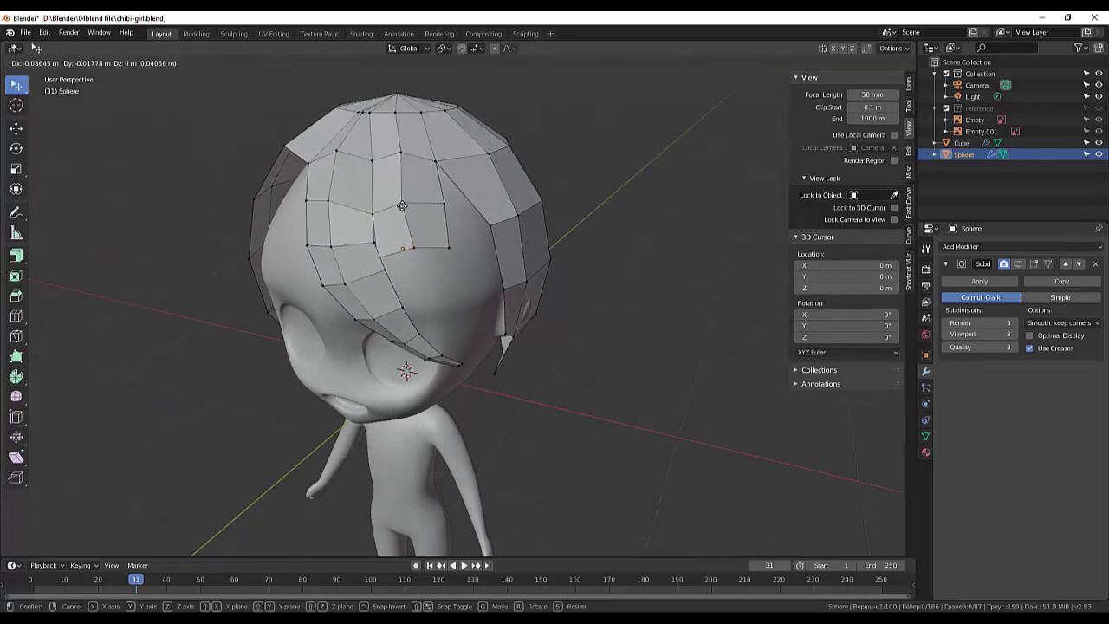
key("g")
left_click(416, 225)
key("g")
left_click(381, 256)
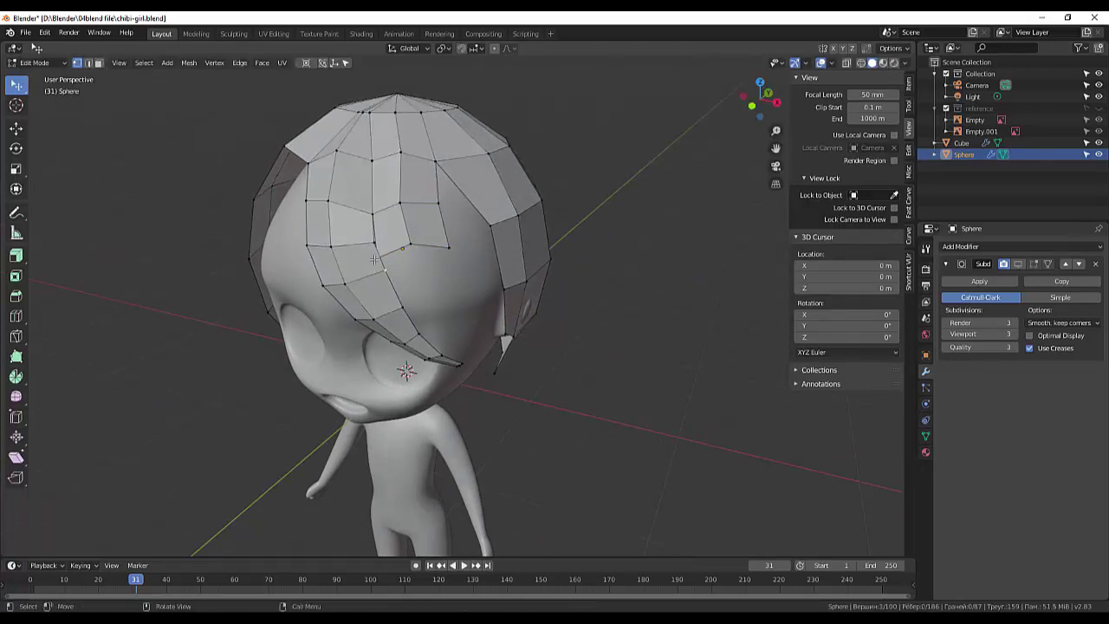
mouse_move(408, 265)
middle_mouse_down()
mouse_move(253, 191)
mouse_move(345, 219)
mouse_move(242, 222)
middle_mouse_up()
key("m")
left_click(292, 211)
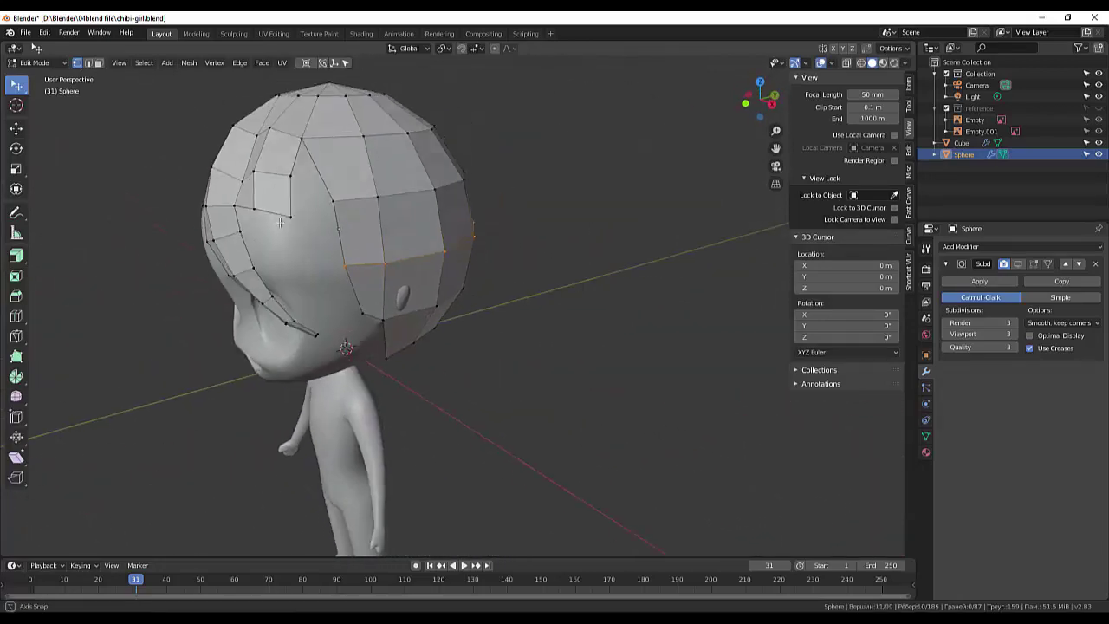
Shape the bang strand by repositioning its vertices from side and front views
key("g")
left_click(246, 218)
key("g")
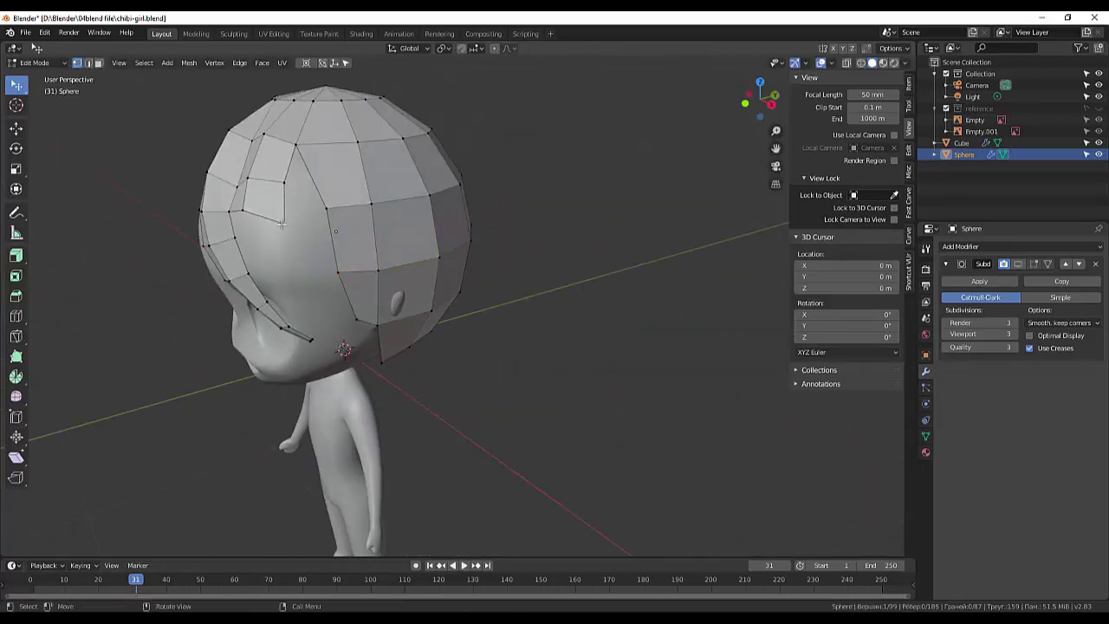
left_click(251, 216)
middle_click_drag(251, 217, 366, 223)
key("g")
left_click(485, 217)
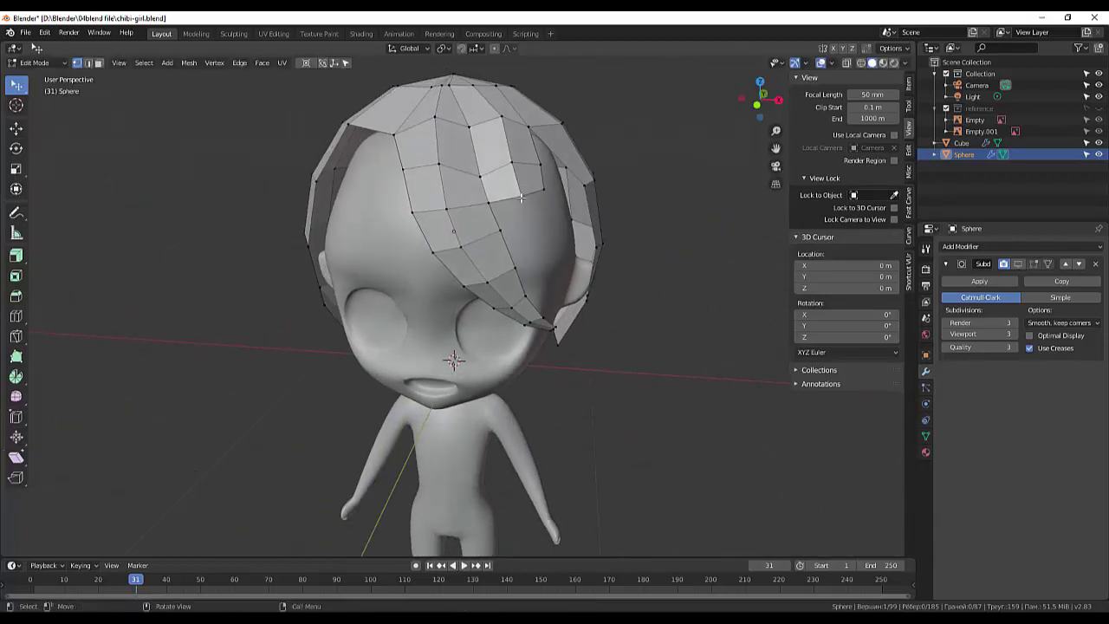
key("g")
left_click(499, 229)
key("g")
left_click(499, 229)
key("g")
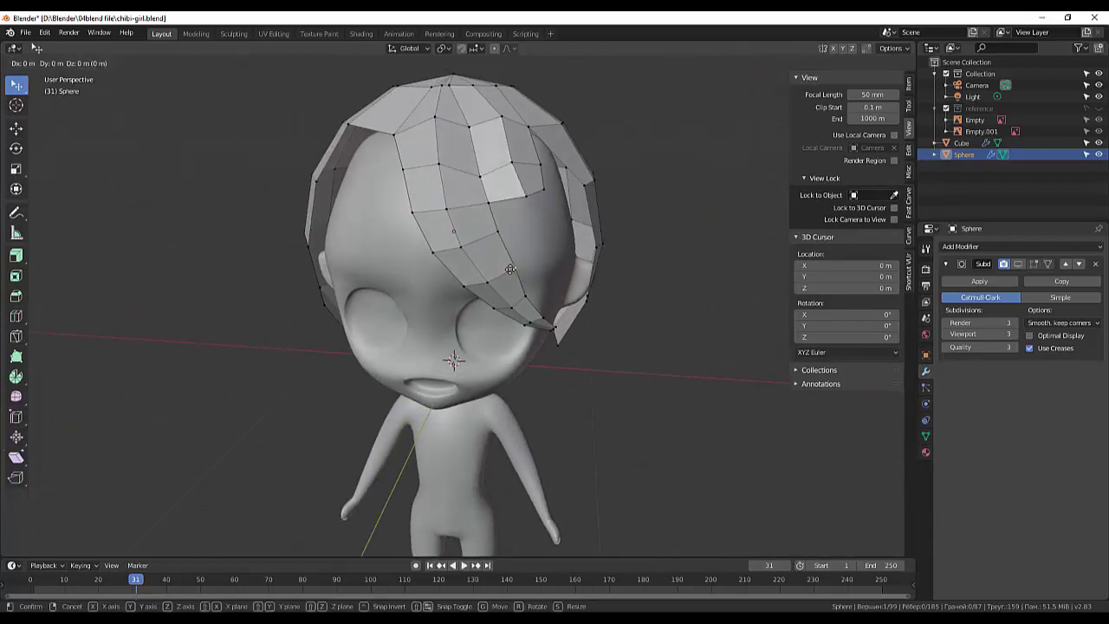
left_click(503, 248)
Fine-tune more hair vertices from lower-front and side views
mouse_move(503, 248)
middle_mouse_down()
mouse_move(551, 253)
mouse_move(467, 168)
middle_mouse_up()
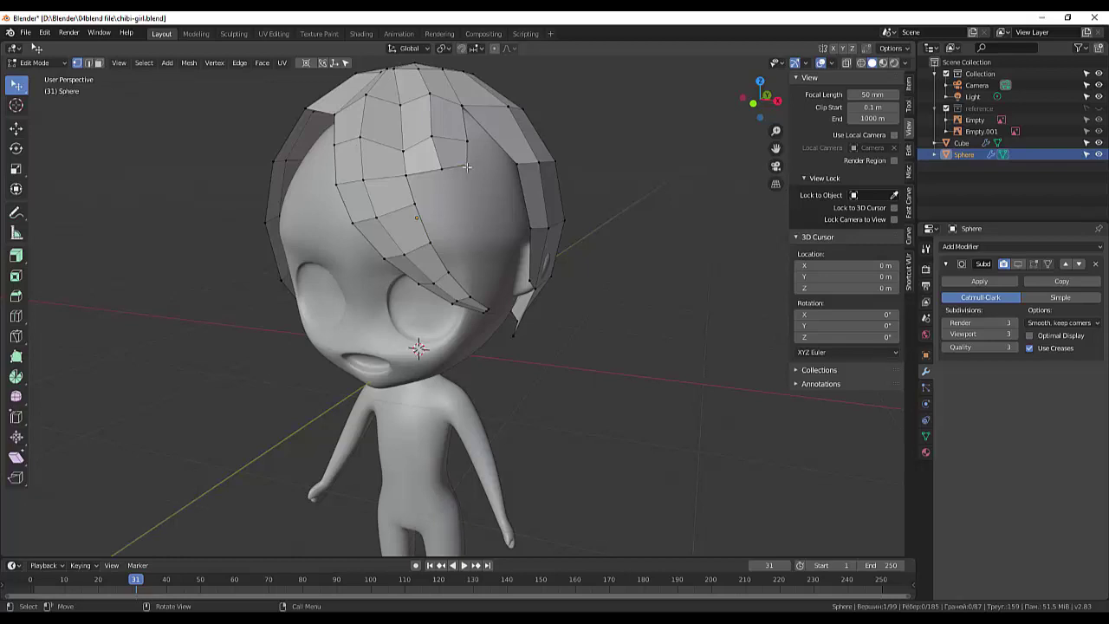
key("g")
left_click(404, 145)
key("g")
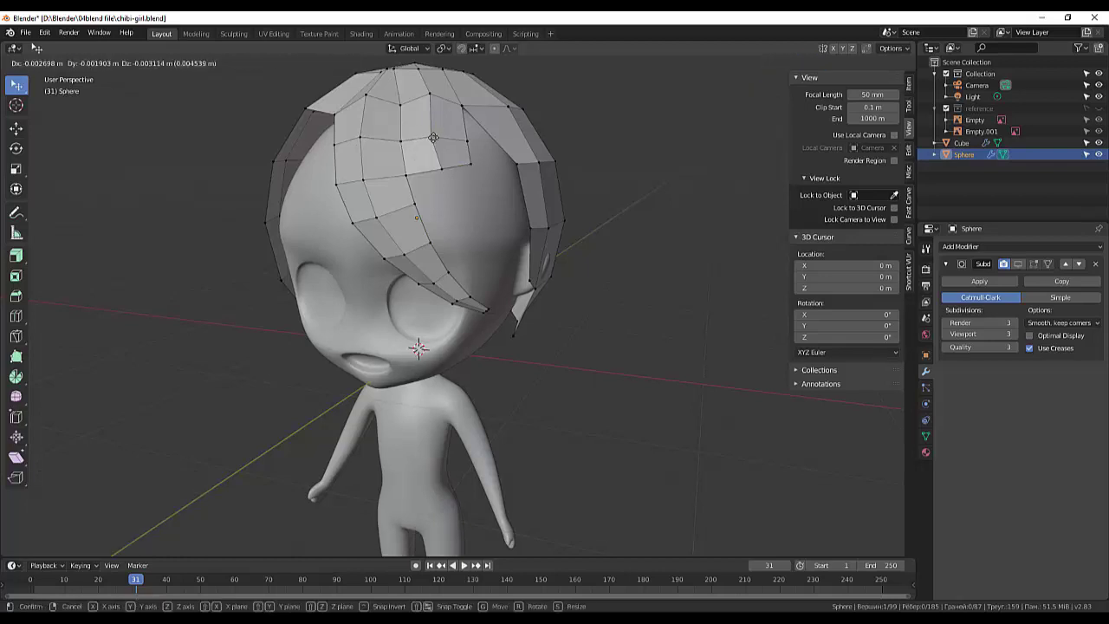
left_click(403, 149)
middle_click_drag(404, 149, 369, 191)
key("g")
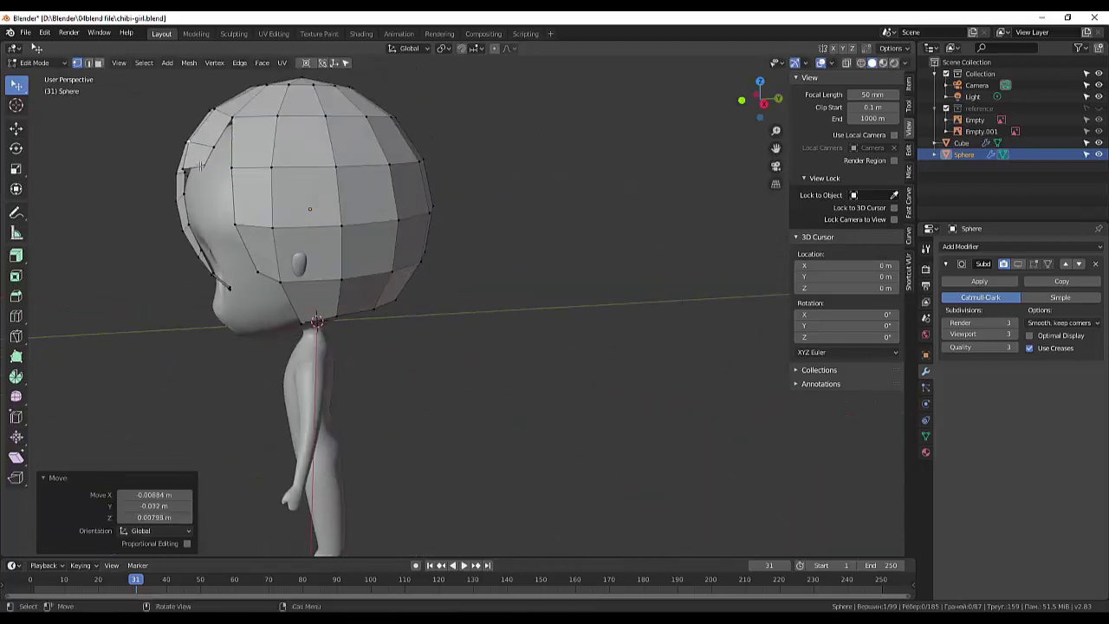
left_click(204, 166)
left_click(216, 145)
key("g")
left_click(216, 146)
middle_click_drag(216, 145, 373, 183)
left_click(307, 167)
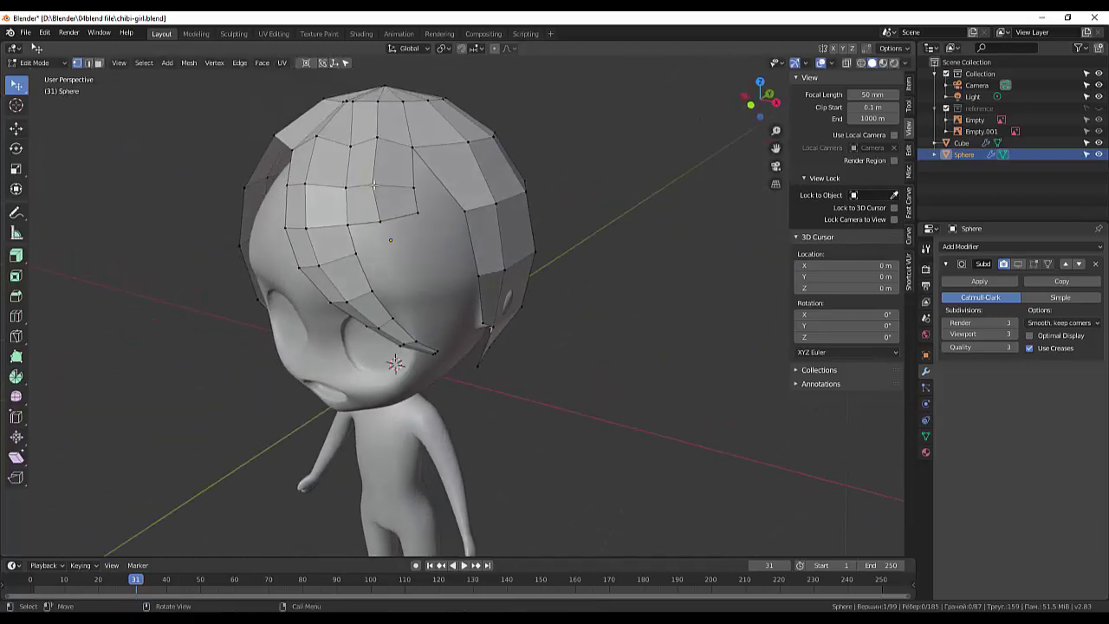
Extrude a forehead fringe edge downward into a bang strip and scale it
key("2")
left_click(368, 221)
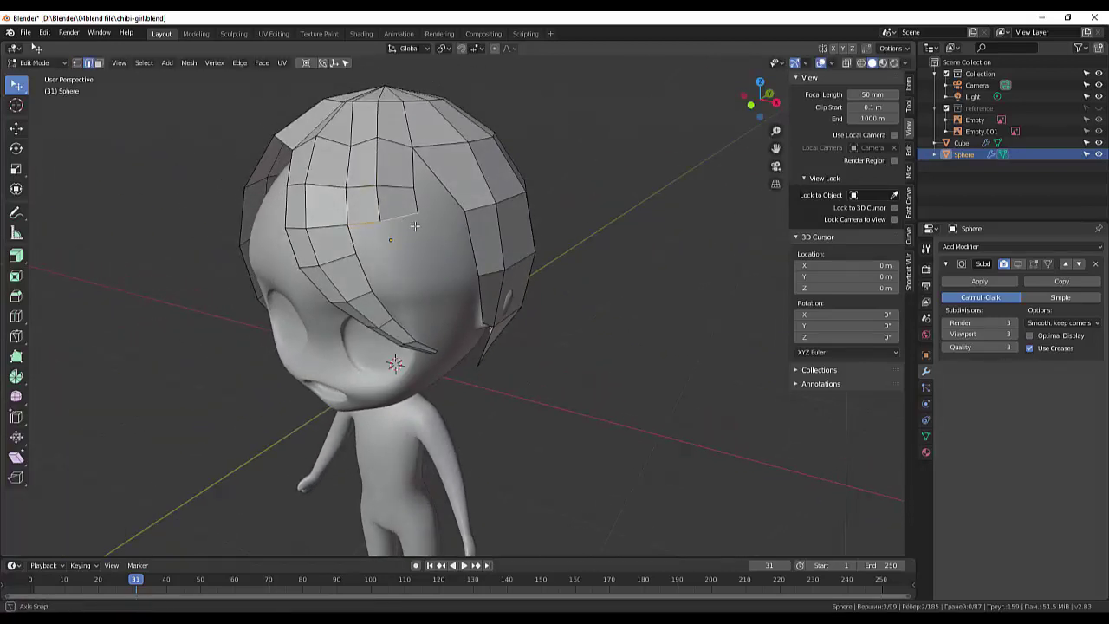
middle_click_drag(415, 226, 426, 219)
key("e")
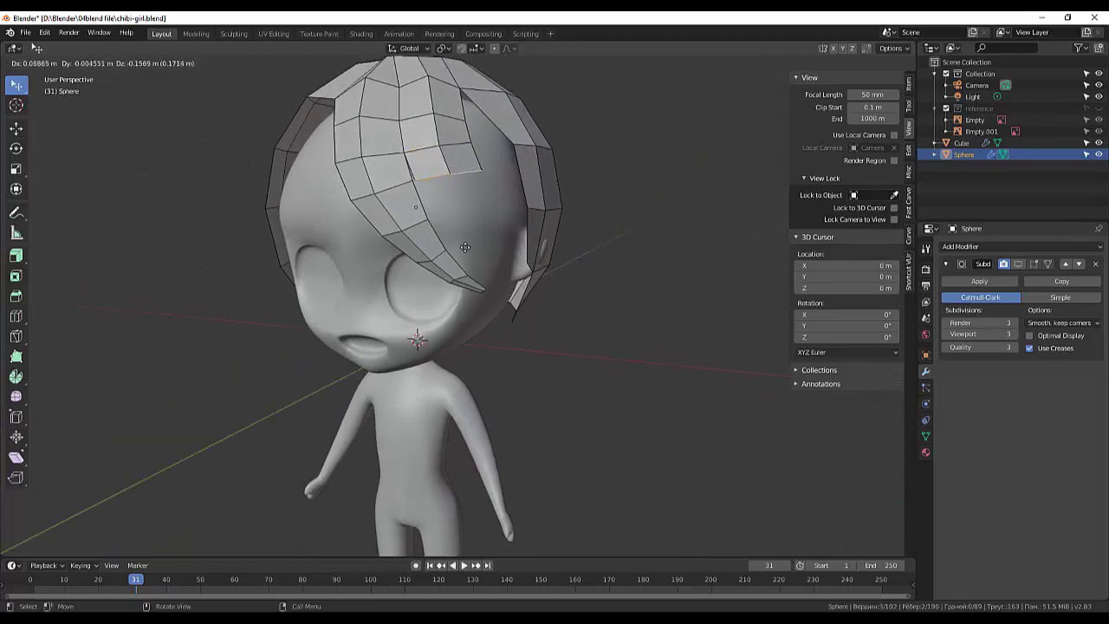
left_click(435, 242)
key("s")
left_click(434, 236)
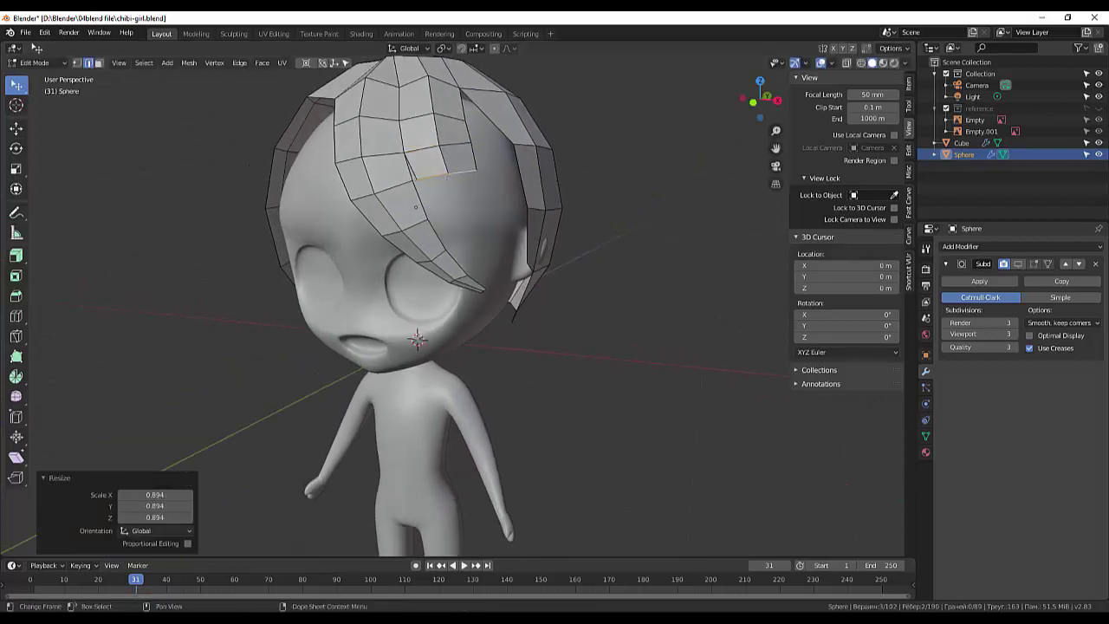
Merge the strip's hair vertices and reposition a nearby vertex
middle_click_drag(435, 235, 389, 205)
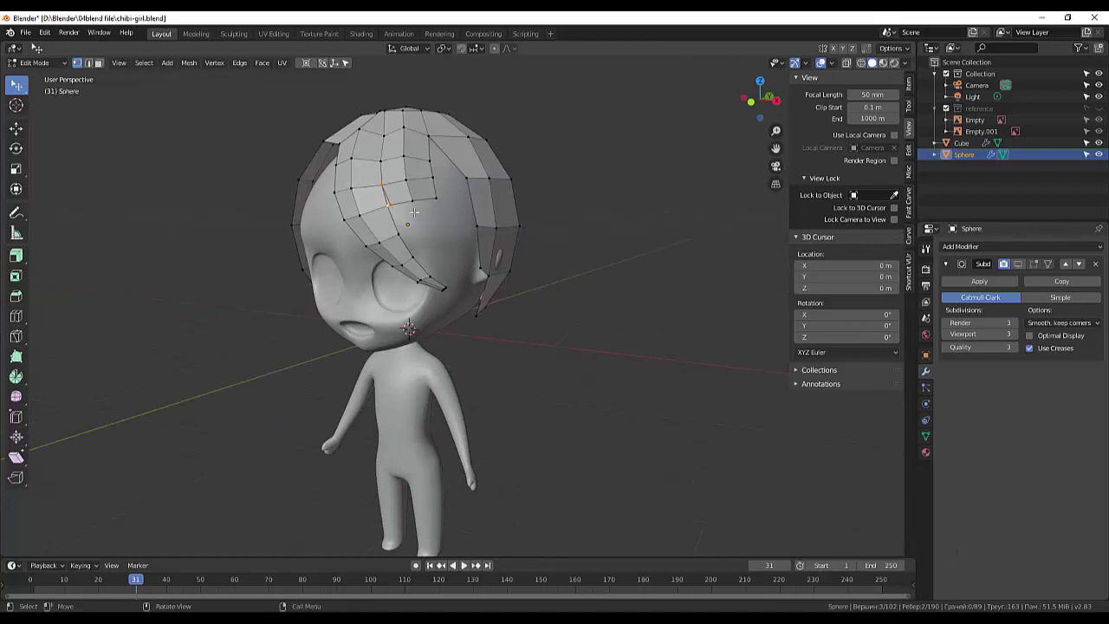
key("m")
left_click(444, 250)
left_click(393, 204)
key("g")
left_click(392, 205)
mouse_move(393, 205)
middle_mouse_down()
mouse_move(295, 164)
mouse_move(274, 240)
middle_mouse_up()
Extrude a new bang strand from an edge, redoing the extrusion once
key("2")
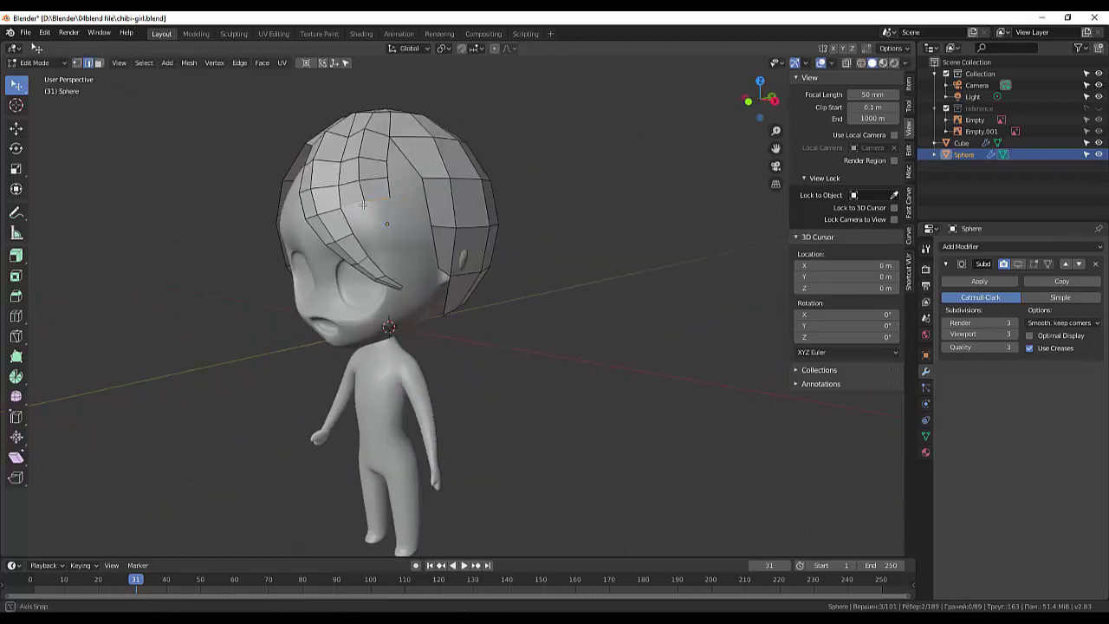
key("e")
left_click(286, 234)
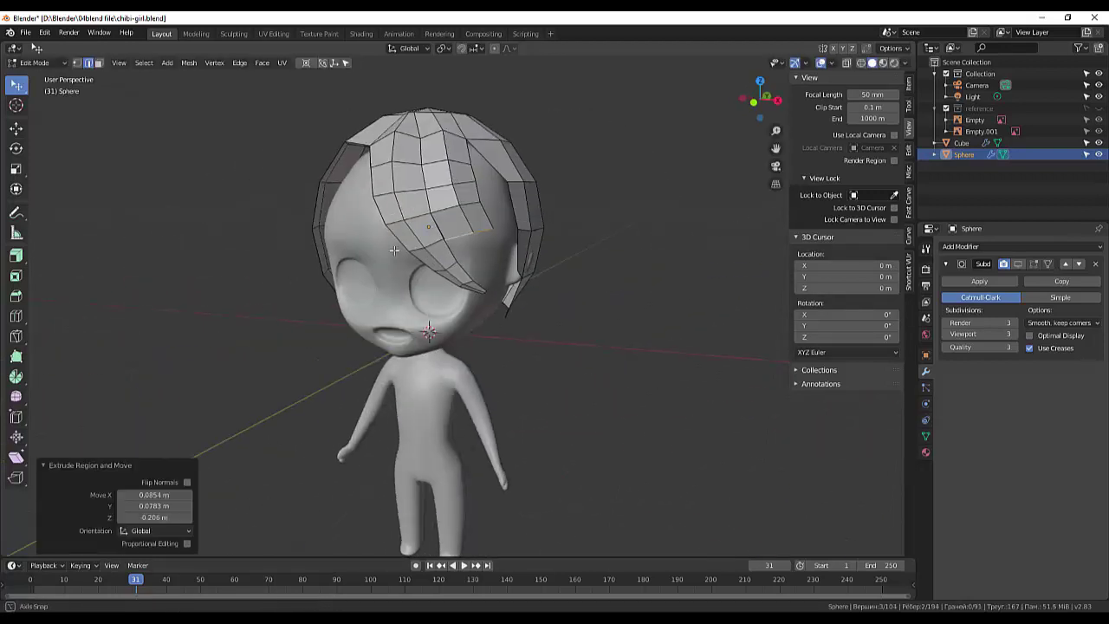
middle_click_drag(286, 234, 500, 236)
key("g")
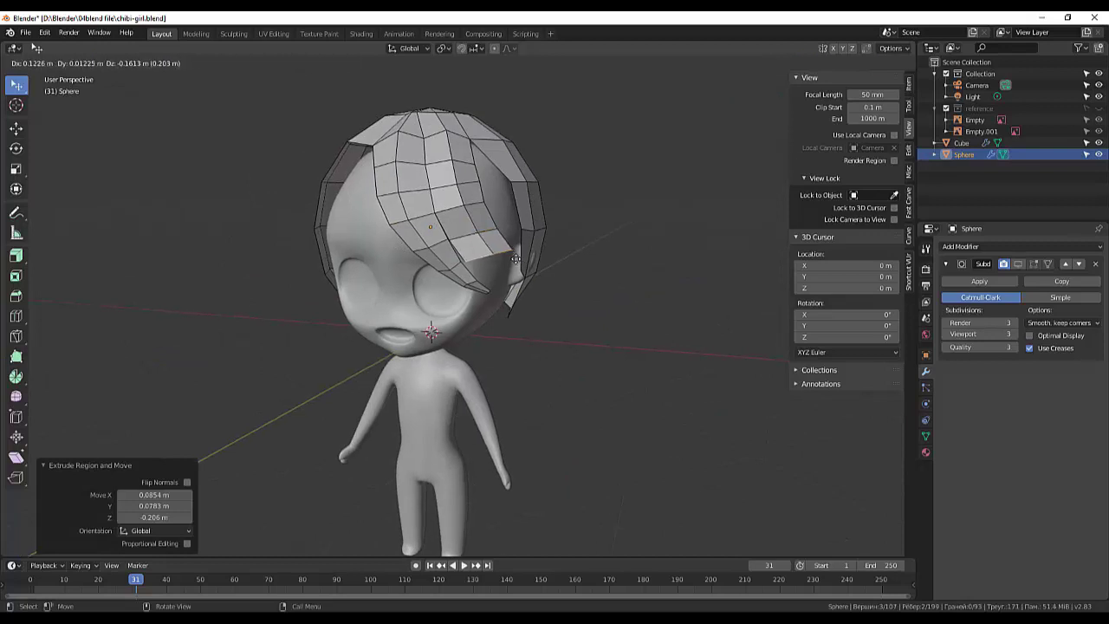
left_click(515, 258)
key("ctrl+z")
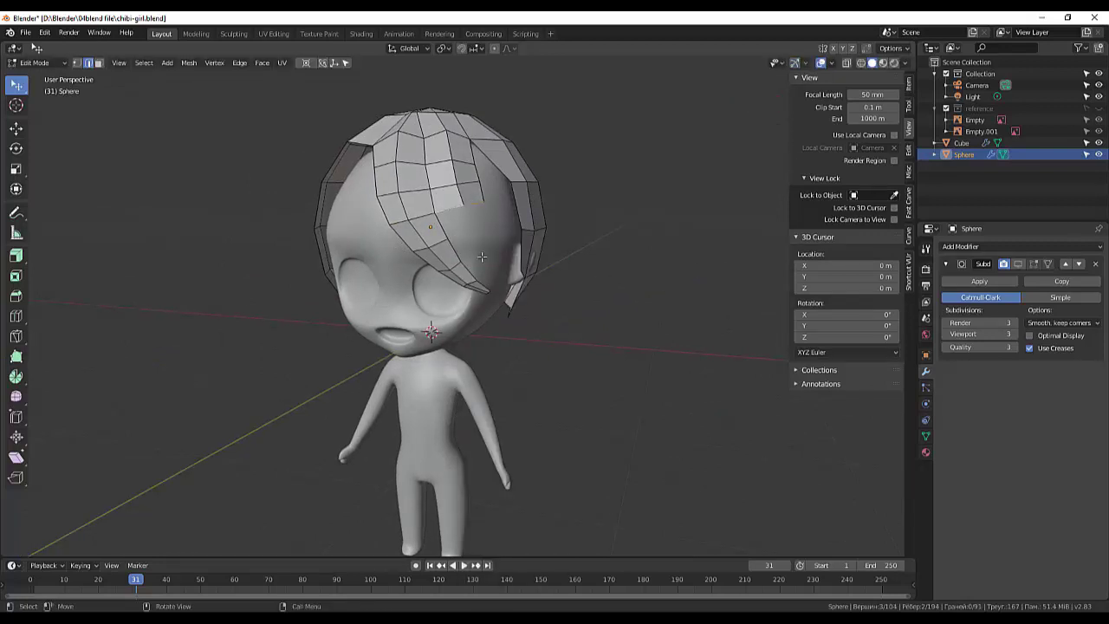
key("e")
left_click(494, 260)
mouse_move(494, 260)
middle_mouse_down()
mouse_move(430, 296)
mouse_move(546, 257)
middle_mouse_up()
key("g")
left_click(448, 277)
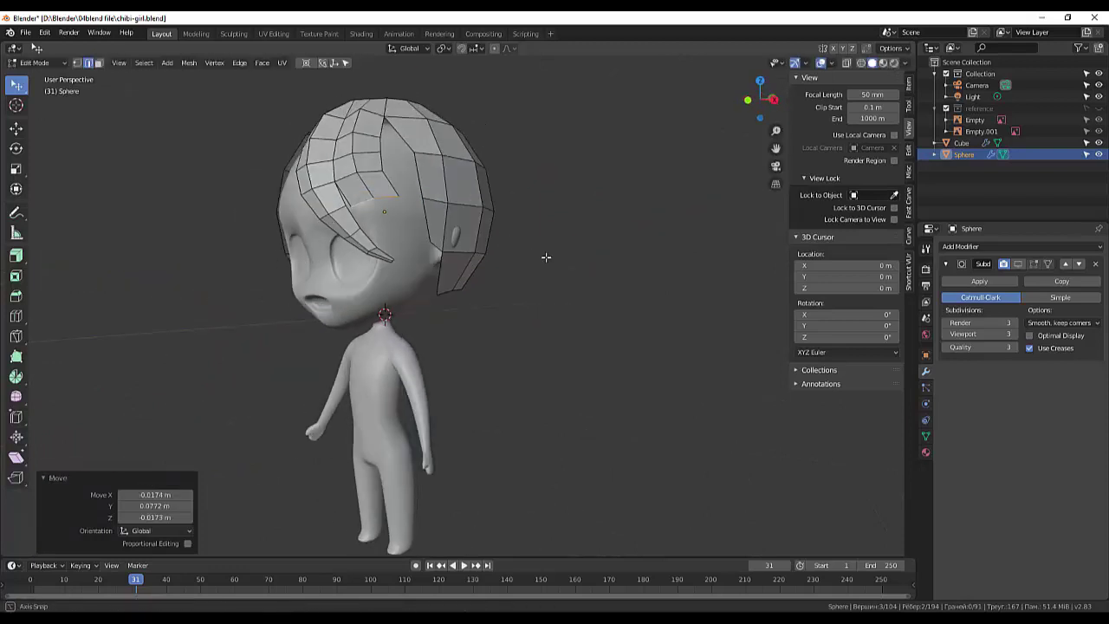
Rotate, shrink and move the new strand closer to the face
key("r")
left_click(406, 205)
key("s")
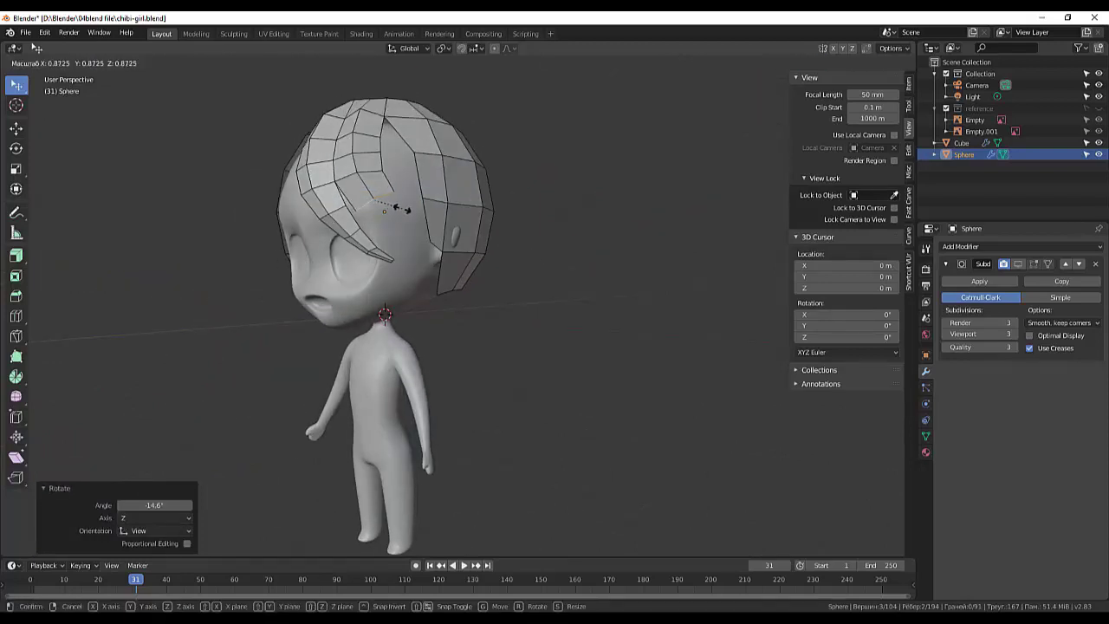
left_click(397, 211)
key("g")
left_click(408, 208)
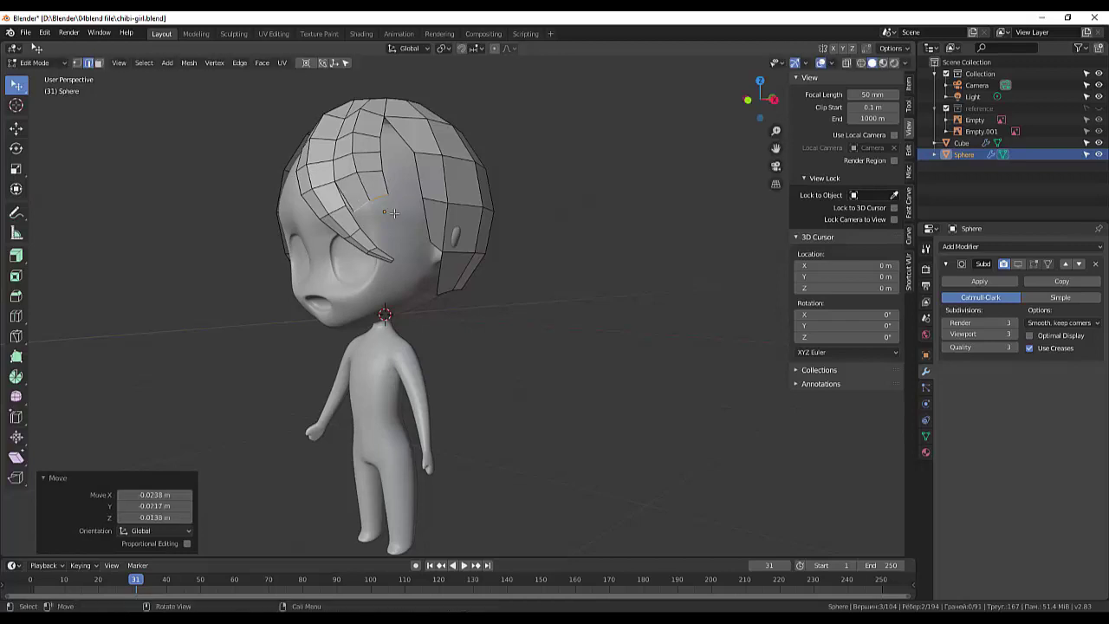
mouse_move(407, 208)
middle_mouse_down()
mouse_move(500, 209)
mouse_move(383, 264)
mouse_move(404, 262)
middle_mouse_up()
Extend the strand further down with a smaller, repositioned tip
key("e")
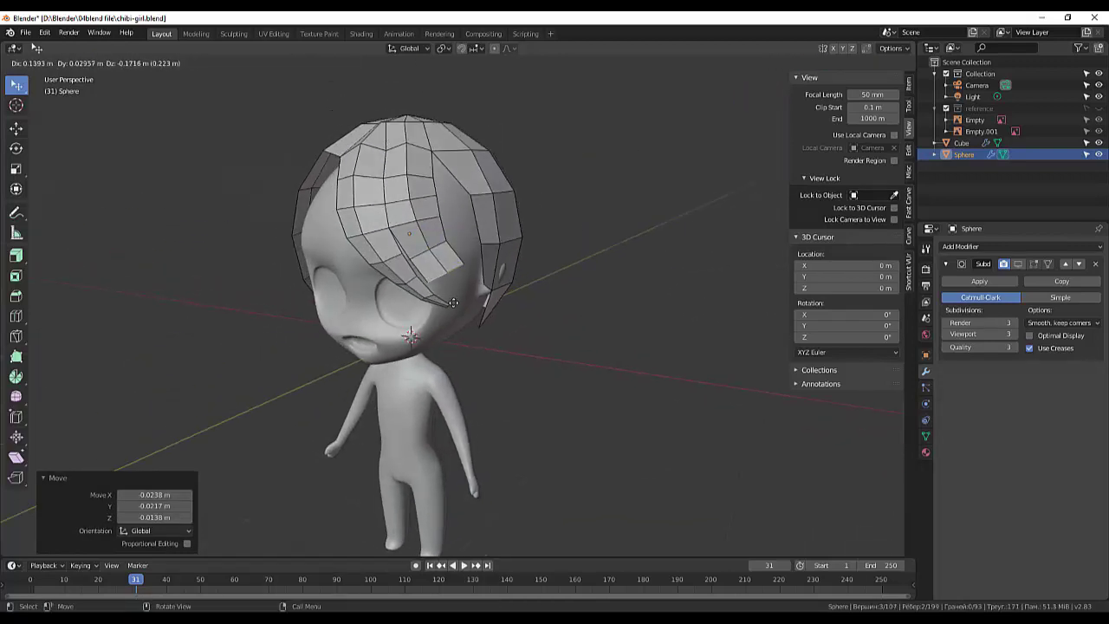
left_click(461, 298)
key("s")
left_click(474, 296)
mouse_move(475, 296)
middle_mouse_down()
mouse_move(399, 294)
mouse_move(523, 275)
mouse_move(403, 173)
middle_mouse_up()
key("g")
left_click(396, 295)
key("r")
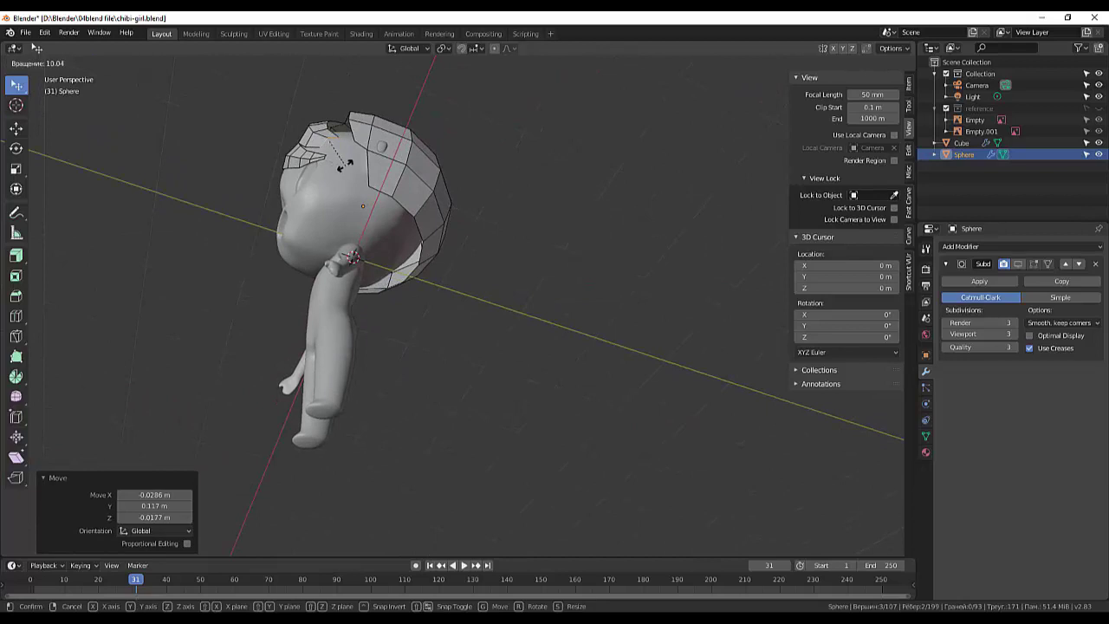
right_click(346, 163)
key("g")
left_click(347, 165)
middle_click_drag(347, 165, 364, 258)
Adjust the extruded section's vertices to settle the strand over the face
key("g")
left_click(363, 261)
key("g")
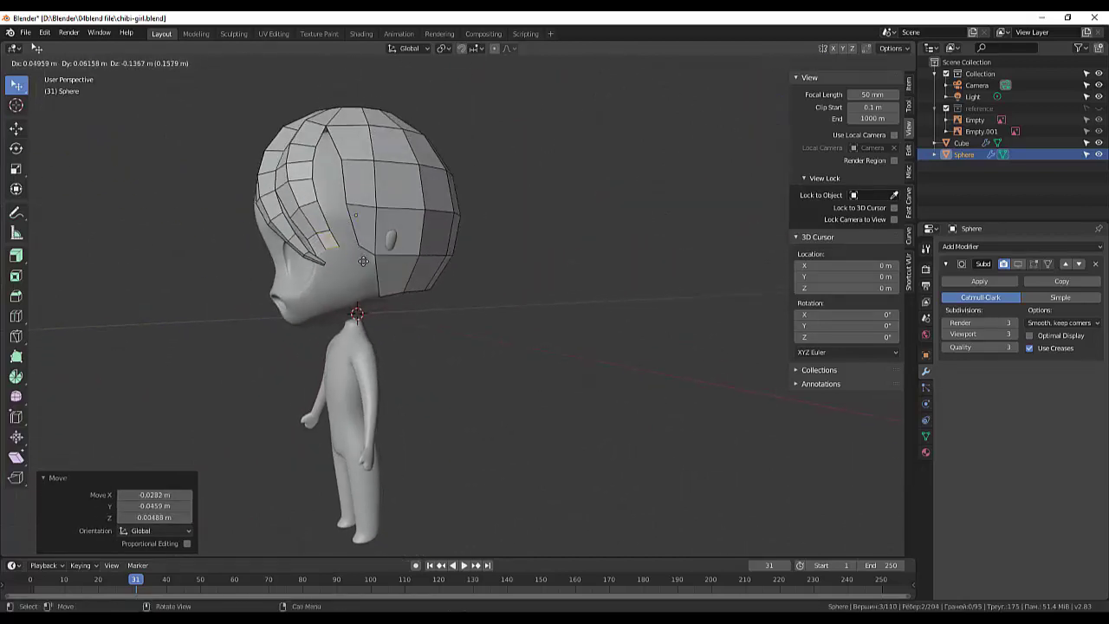
left_click(372, 266)
key("g")
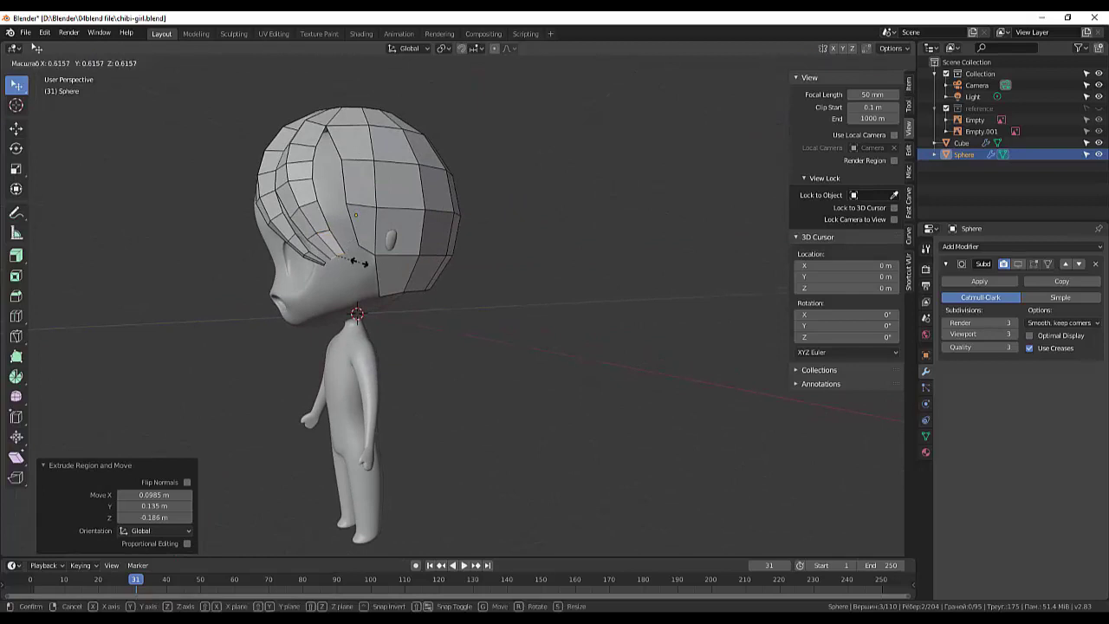
left_click(357, 263)
key("g")
left_click(349, 261)
mouse_move(349, 261)
middle_mouse_down()
mouse_move(281, 273)
mouse_move(400, 260)
middle_mouse_up()
key("g")
left_click(280, 273)
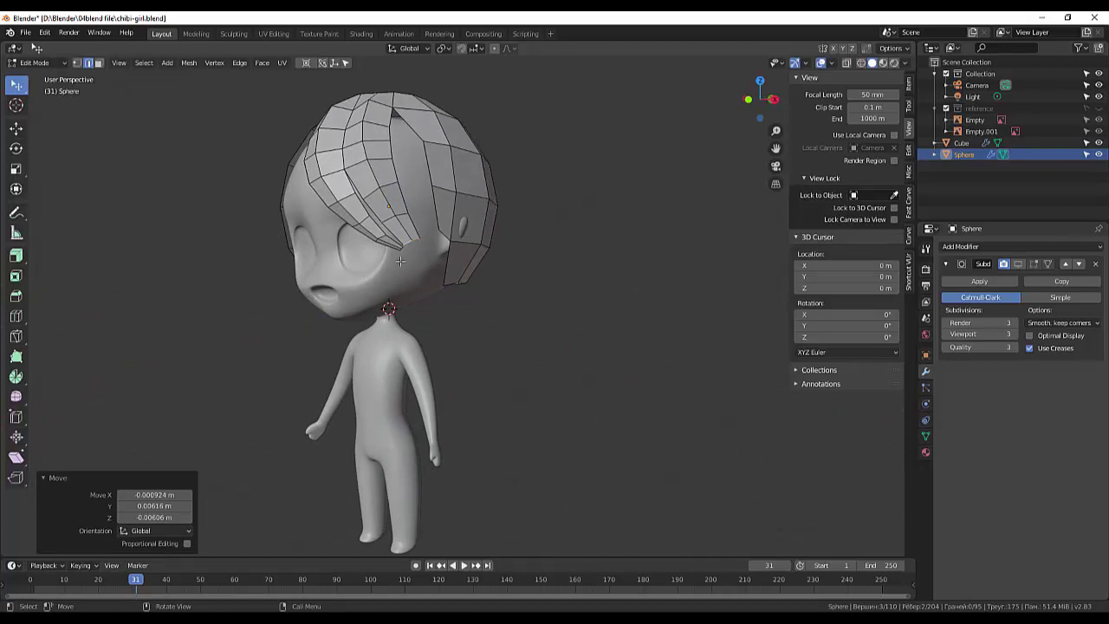
Extrude a side lock downward, shrink its tip and position it beside the cheek
key("e")
left_click(414, 279)
mouse_move(414, 279)
middle_mouse_down()
mouse_move(328, 294)
mouse_move(607, 293)
middle_mouse_up()
key("g")
left_click(392, 255)
key("s")
left_click(388, 268)
key("g")
left_click(327, 295)
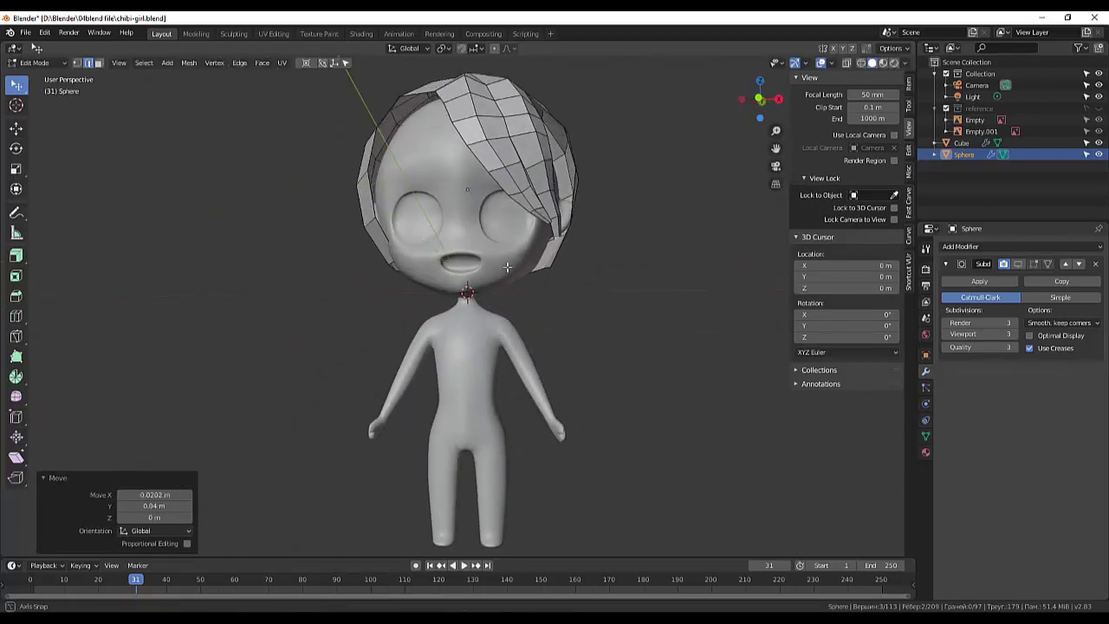
key("g")
left_click(600, 293)
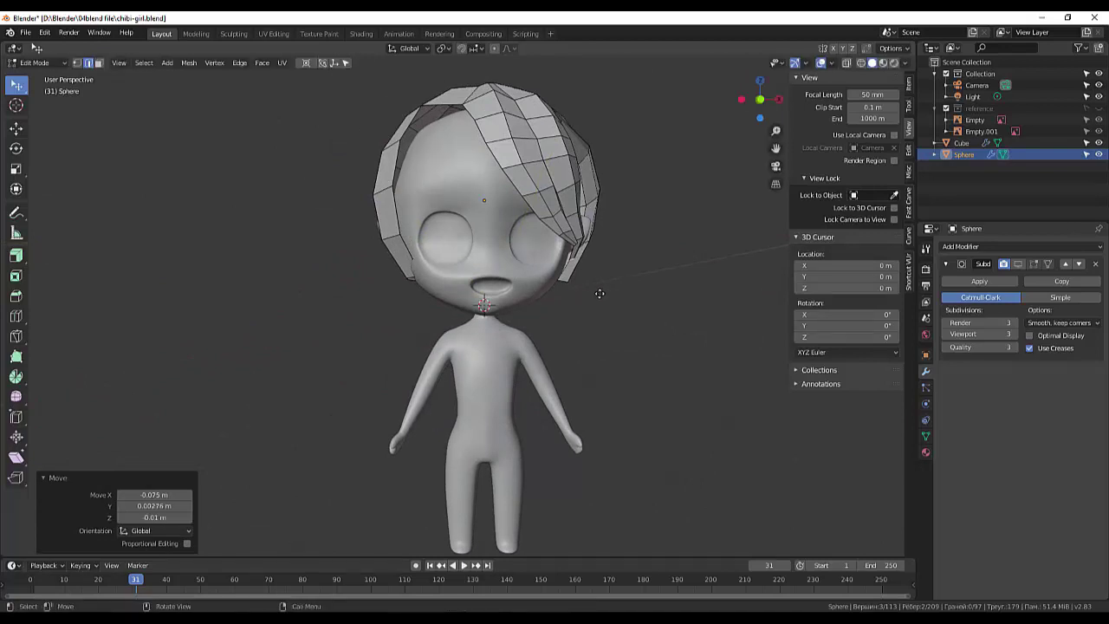
left_click(580, 245)
Move the bang vertices lower from a front three-quarter view
right_click(580, 245)
mouse_move(581, 245)
middle_mouse_down()
mouse_move(577, 276)
mouse_move(363, 295)
middle_mouse_up()
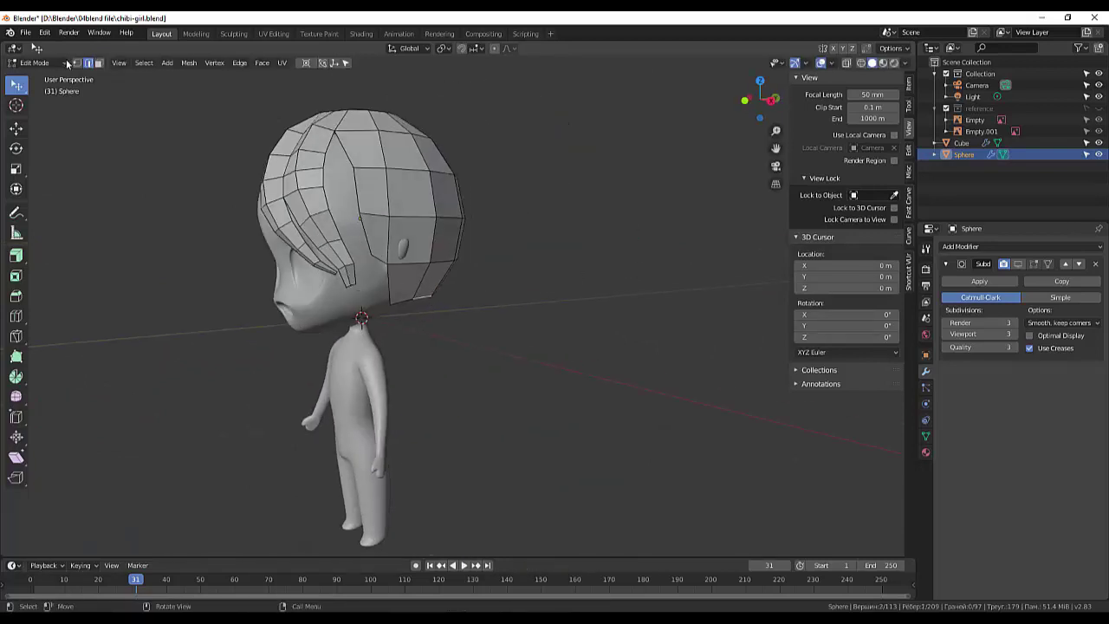
middle_click_drag(348, 269, 457, 255)
key("g")
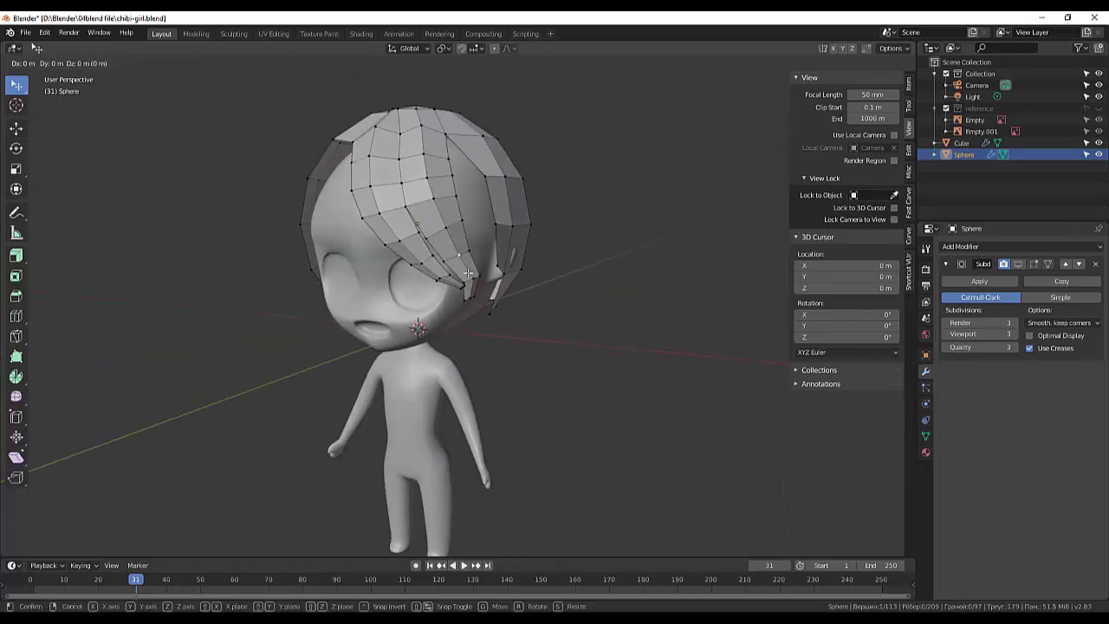
left_click(468, 265)
key("g")
left_click(431, 203)
key("g")
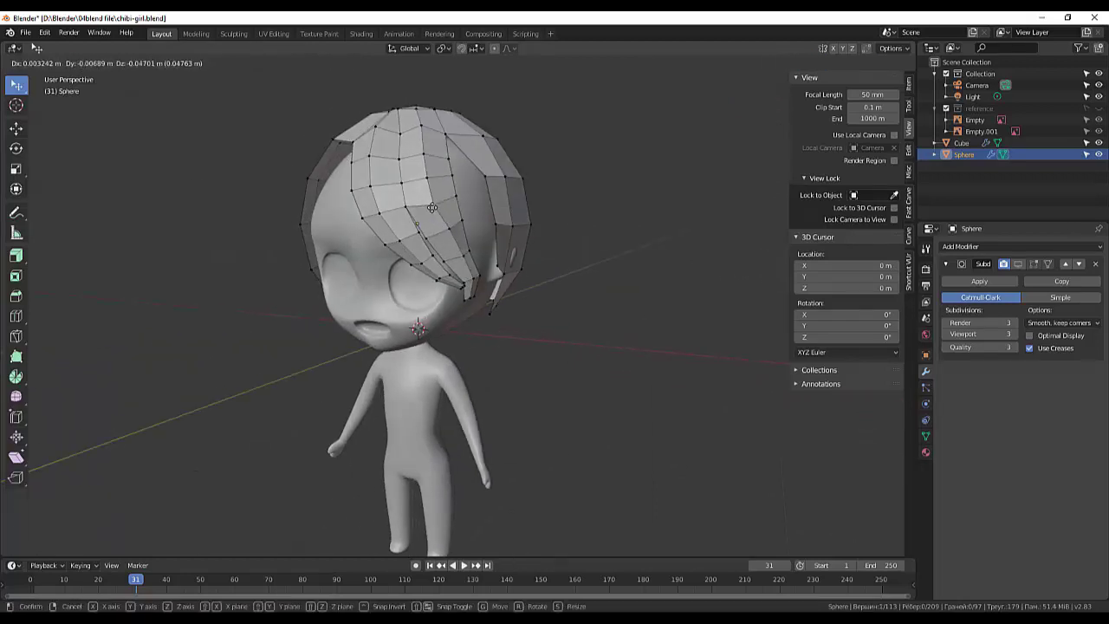
left_click(432, 203)
Nudge a hair vertex near the cheek closer to the face
mouse_move(432, 203)
middle_mouse_down()
mouse_move(551, 191)
mouse_move(315, 253)
middle_mouse_up()
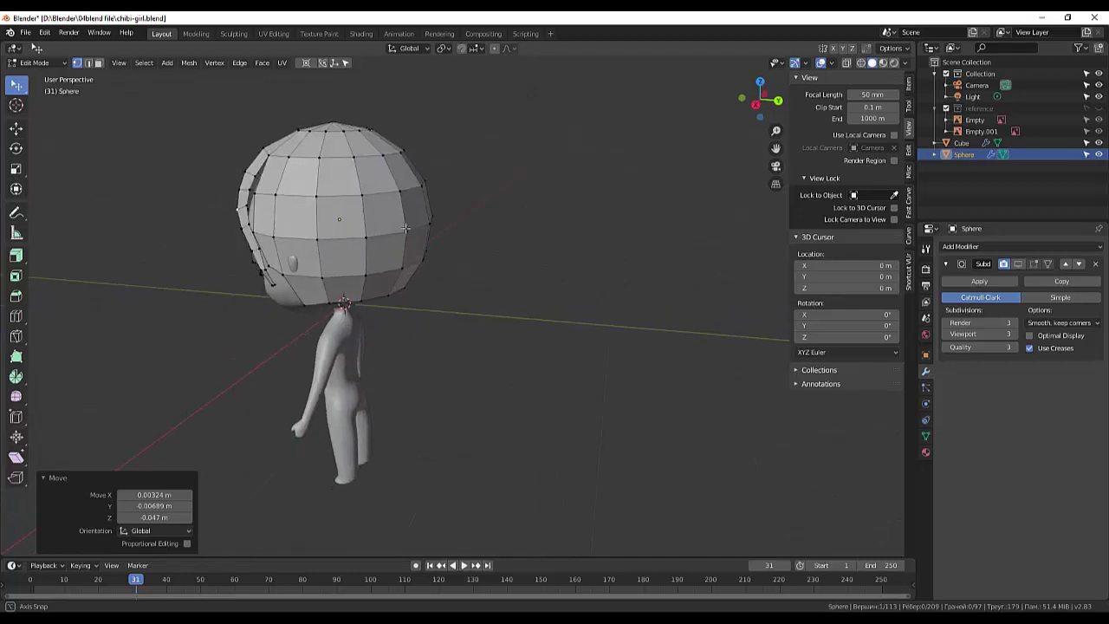
left_click(317, 256)
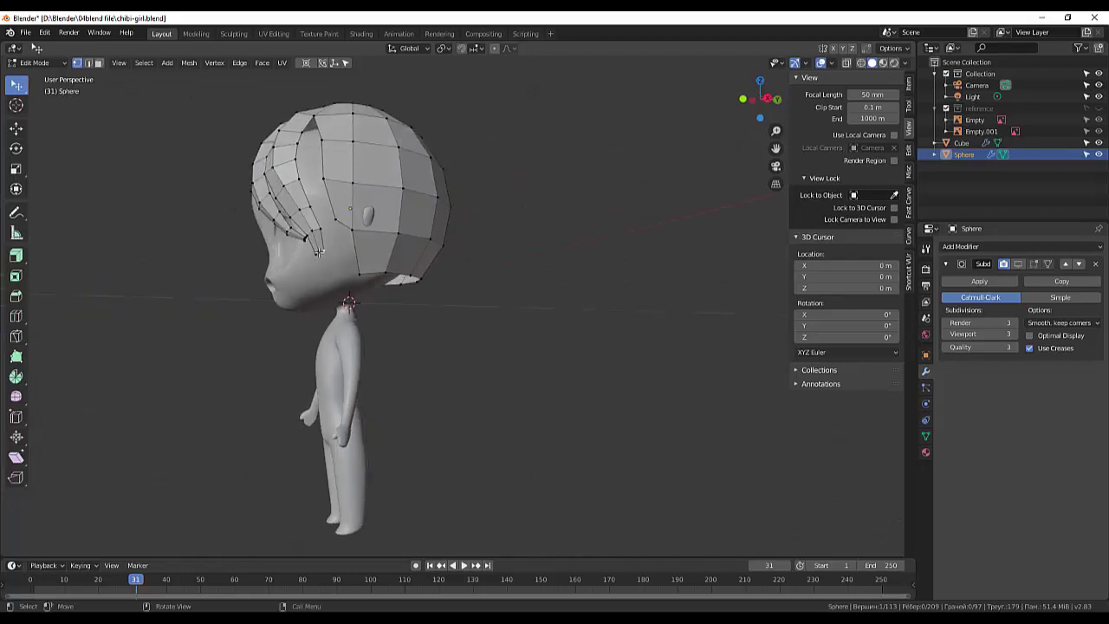
key("g")
left_click(325, 267)
key("s")
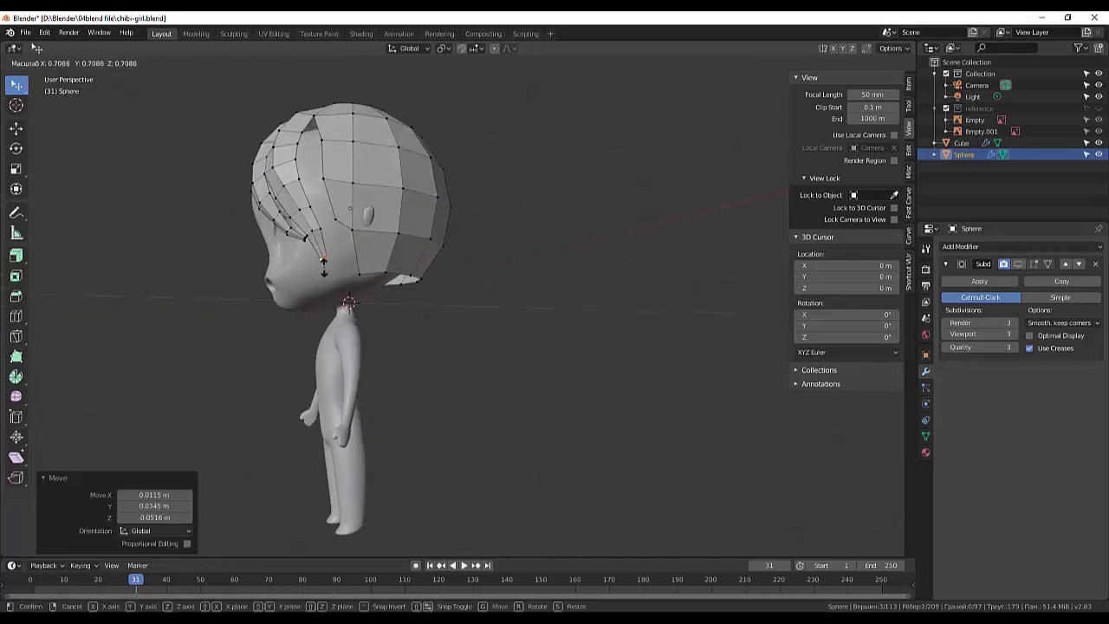
right_click(317, 267)
middle_click_drag(317, 267, 495, 323)
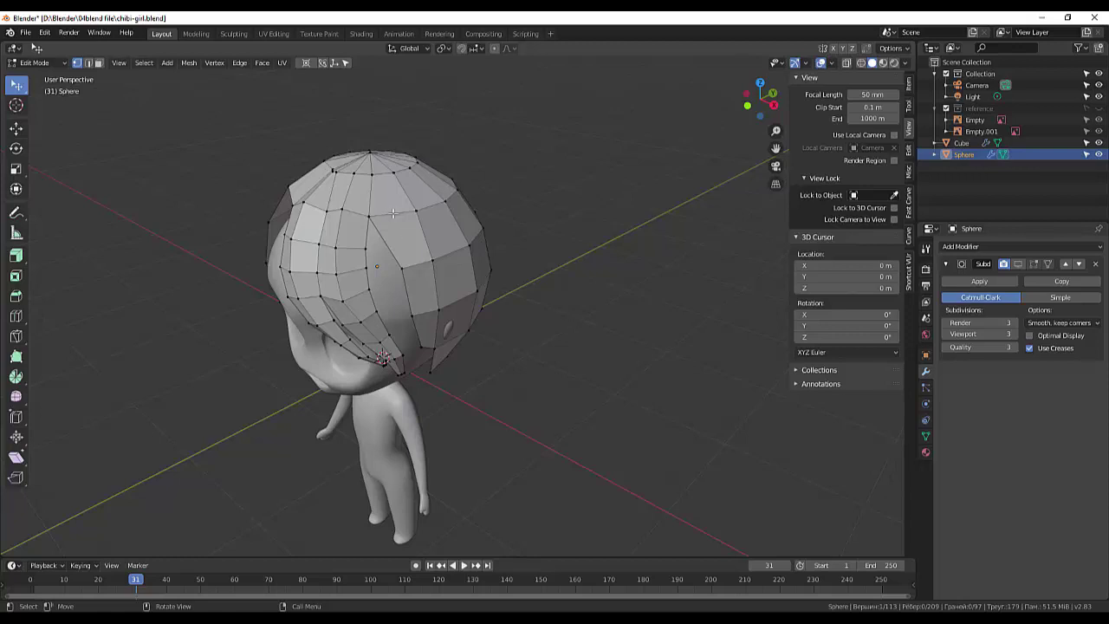
Add knife cuts across the hair cap's crown
key("k")
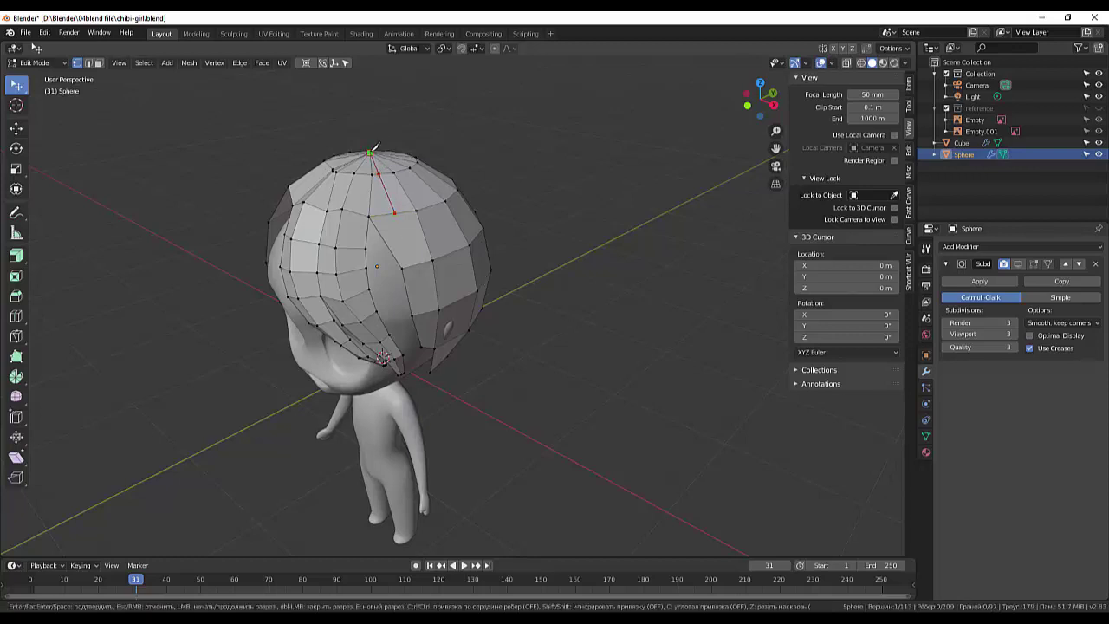
key("Return")
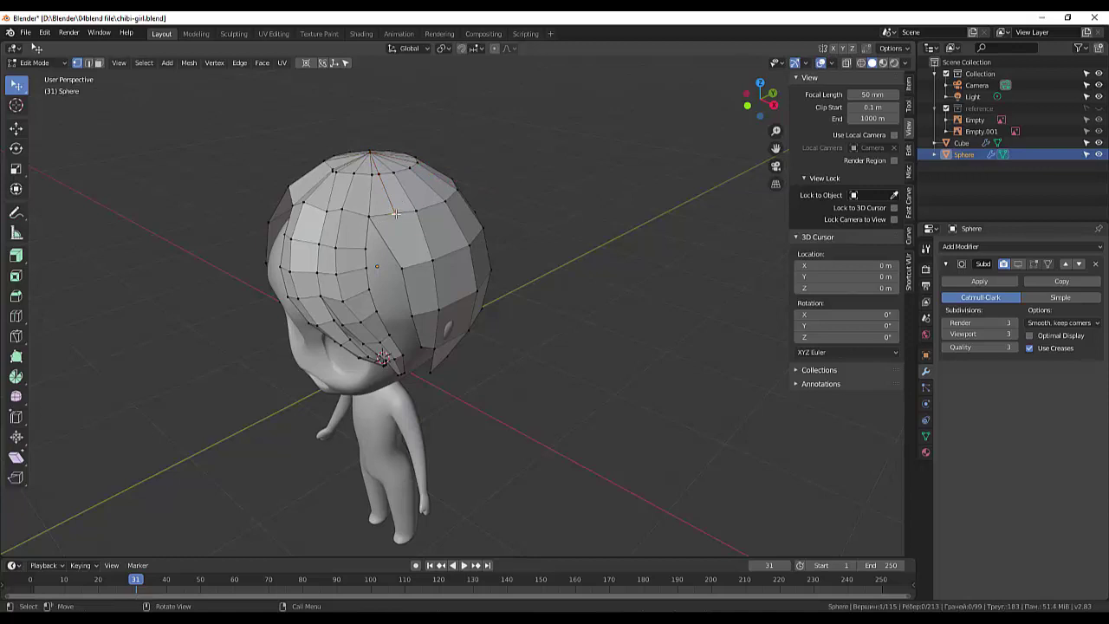
key("k")
left_click(395, 213)
left_click(401, 268)
key("Return")
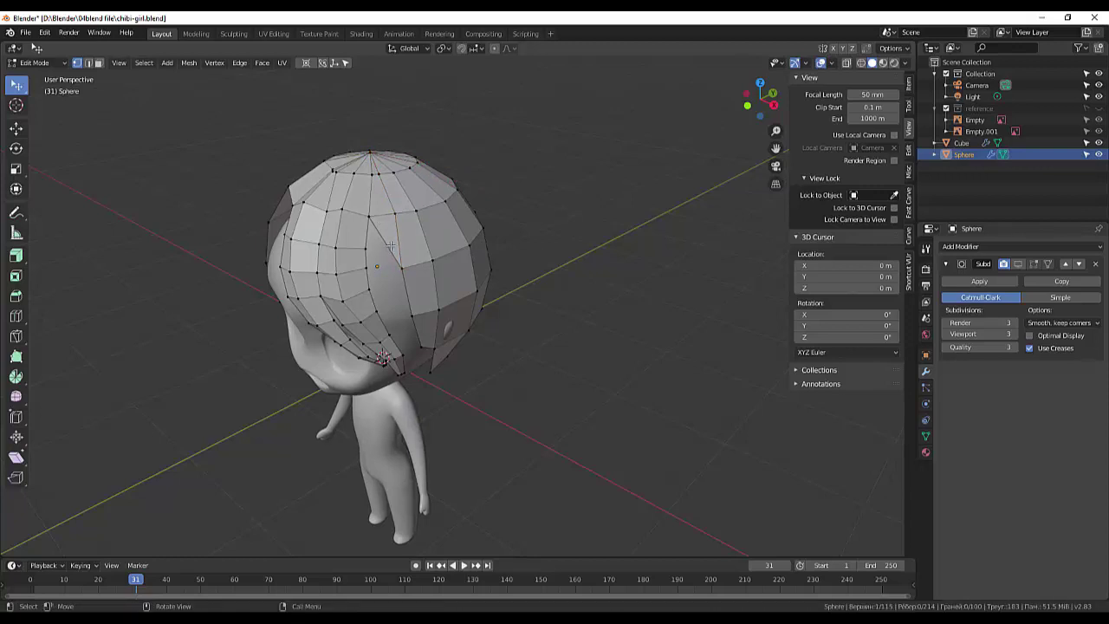
Dissolve the selected edges, then dissolve one more redundant edge
left_click(89, 63)
right_click(394, 474)
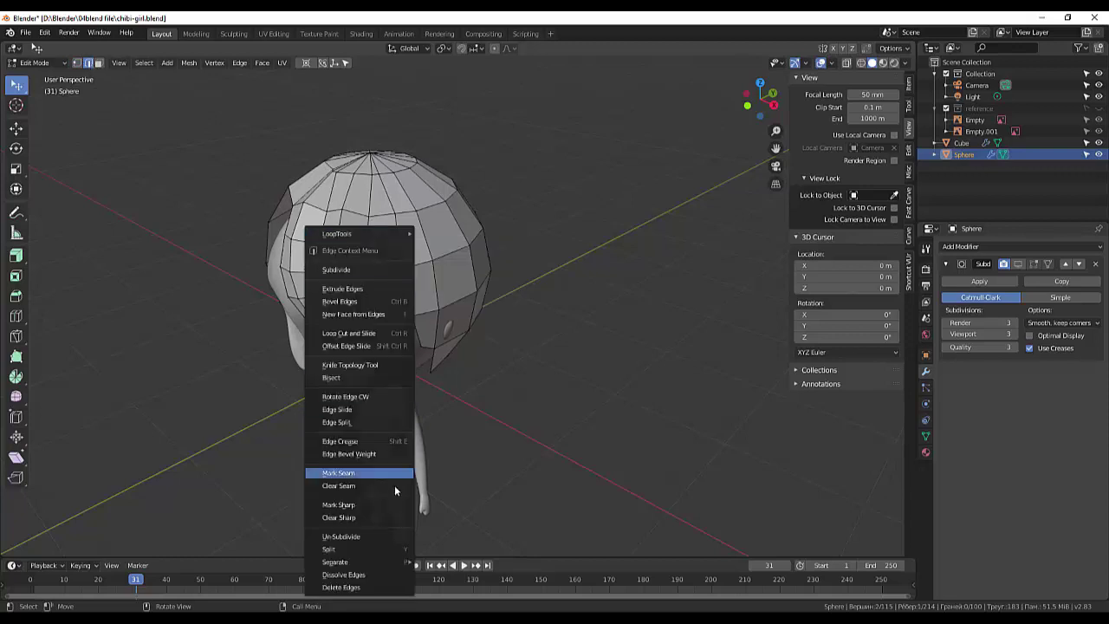
left_click(343, 574)
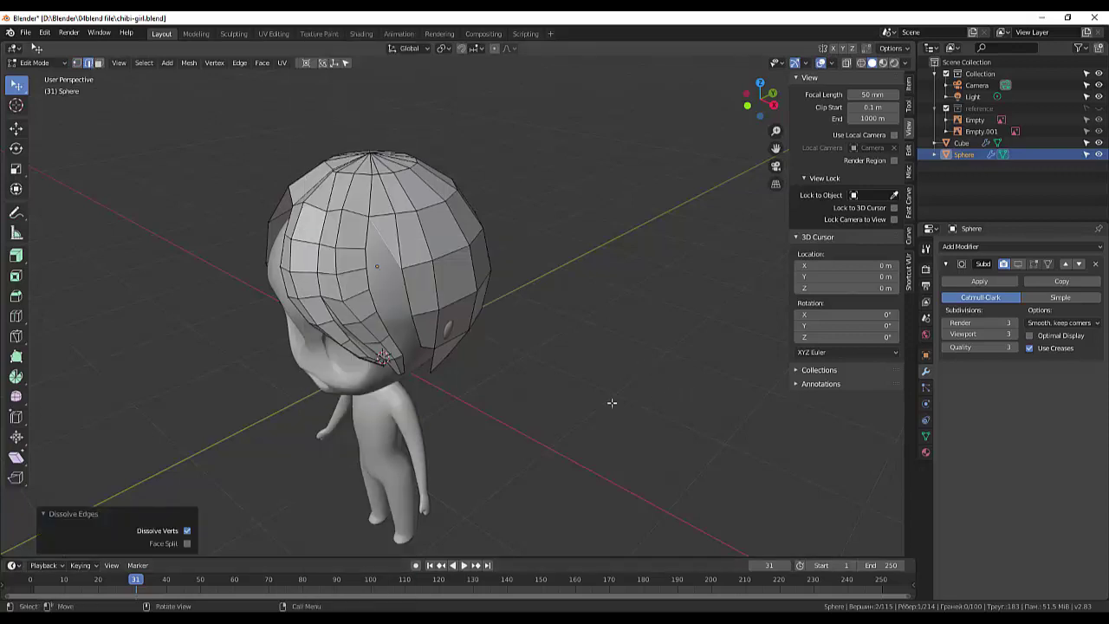
key("x")
left_click(555, 458)
middle_click_drag(577, 339, 568, 340)
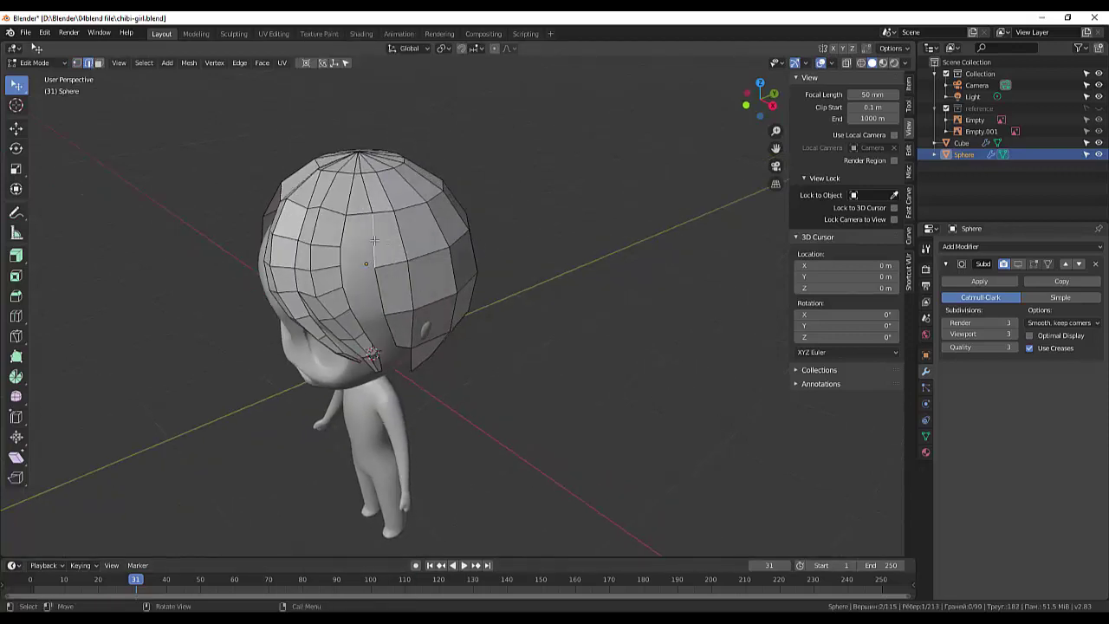
Cut two edge loops into the hair: one around the cap and a vertical one on its side
key("ctrl+r")
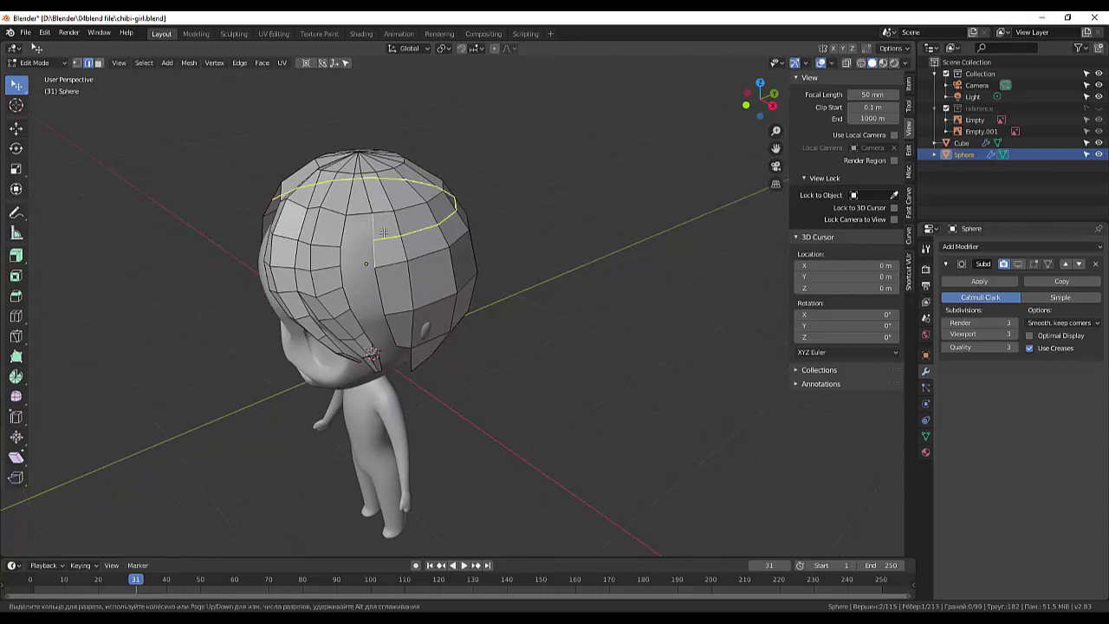
left_click(383, 232)
left_click(381, 230)
middle_click_drag(374, 256, 368, 226)
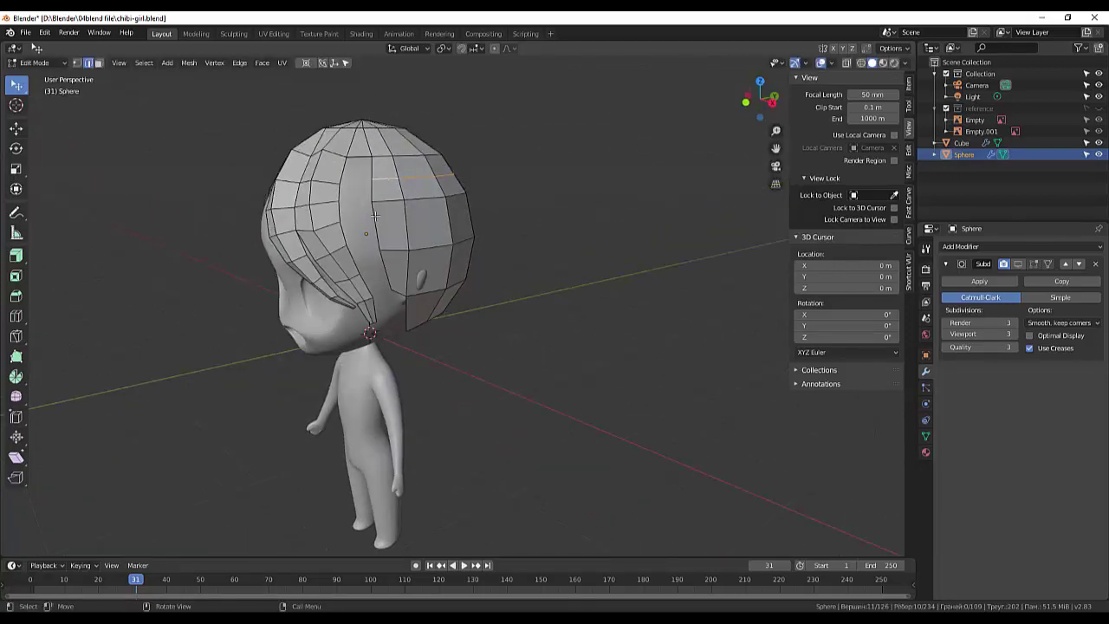
key("ctrl+r")
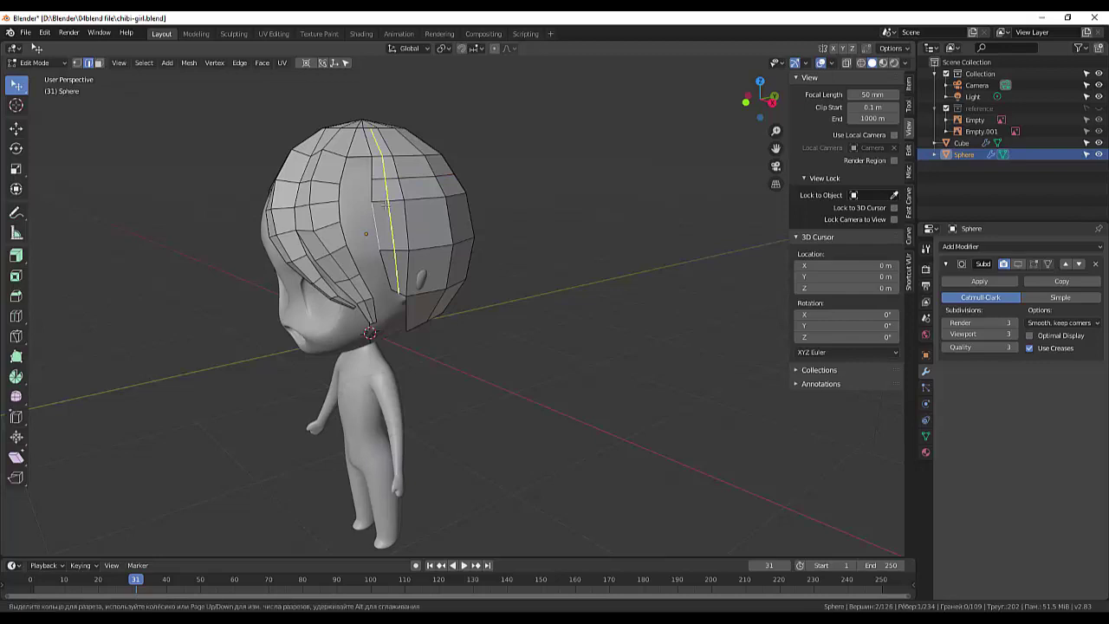
left_click(382, 207)
left_click(373, 208)
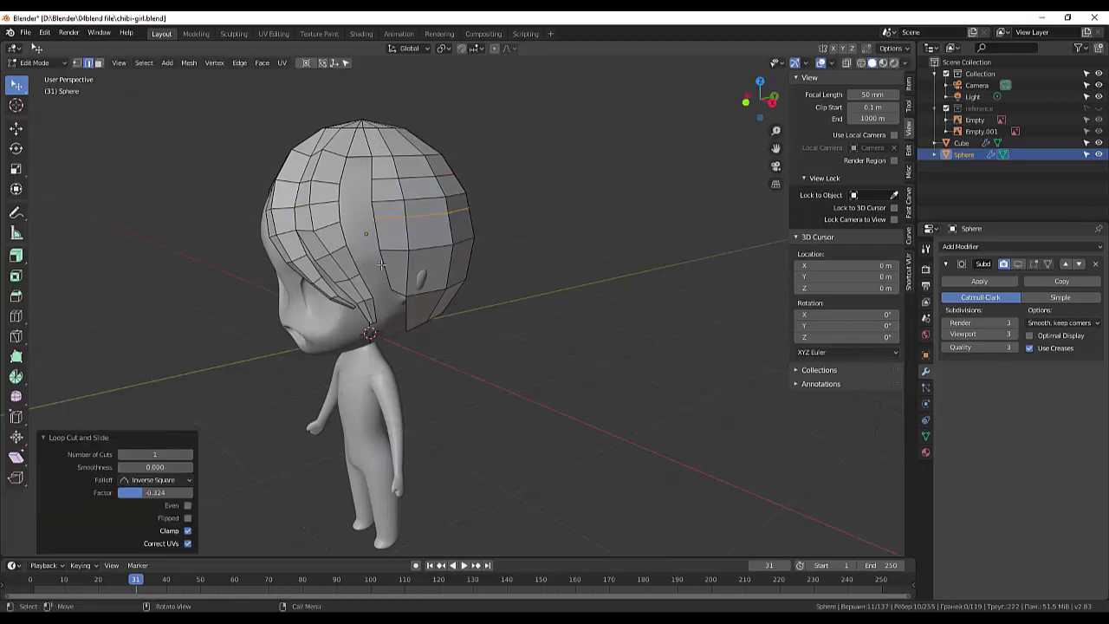
Add a third horizontal edge loop around the hair at forehead level, then switch to vertex select
middle_click_drag(381, 264, 425, 264)
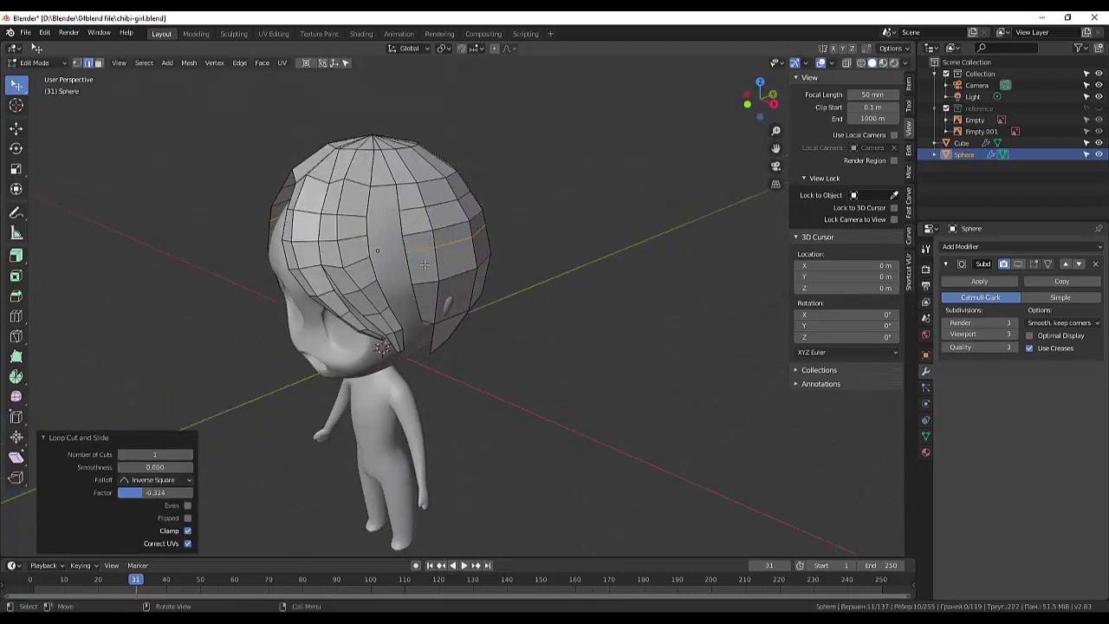
middle_click_drag(366, 226, 386, 188)
left_click(386, 188)
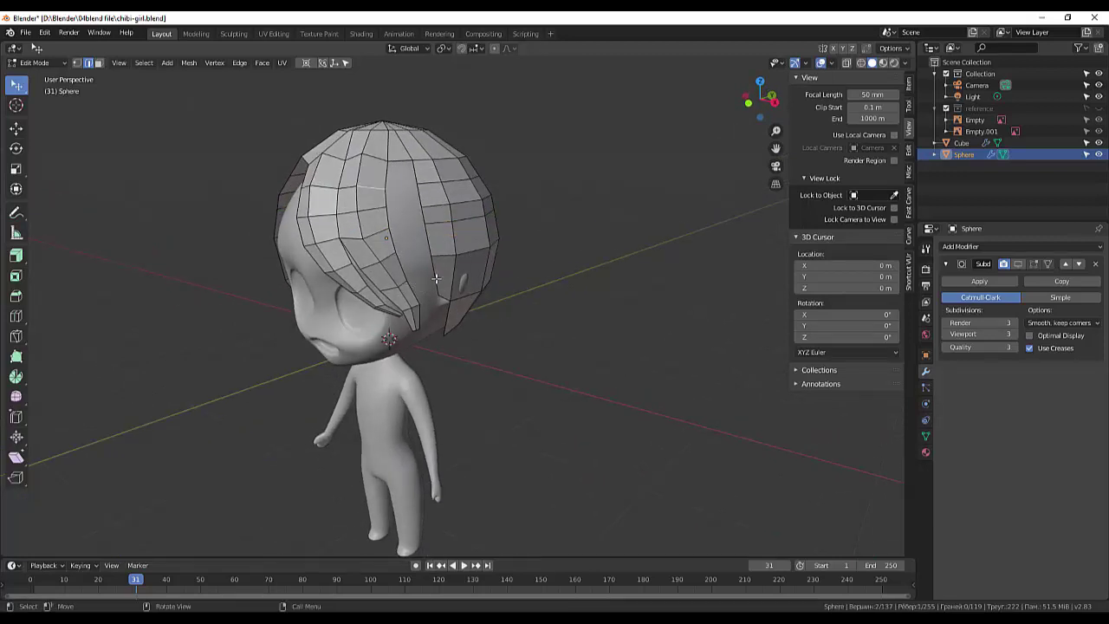
key("ctrl+r")
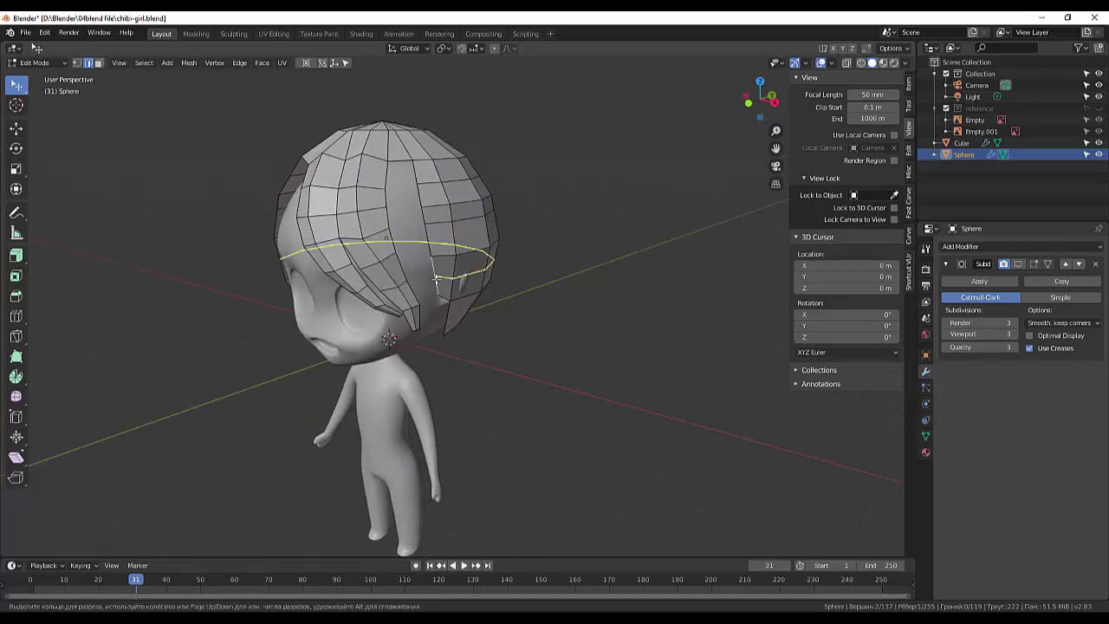
left_click(436, 279)
middle_click_drag(436, 279, 617, 325)
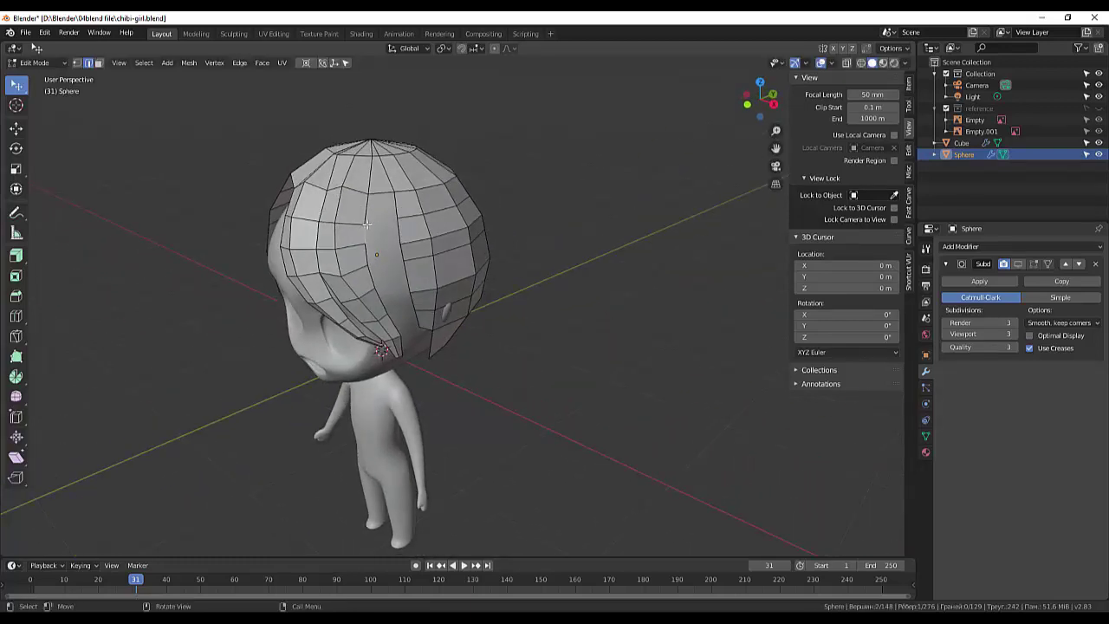
left_click(76, 62)
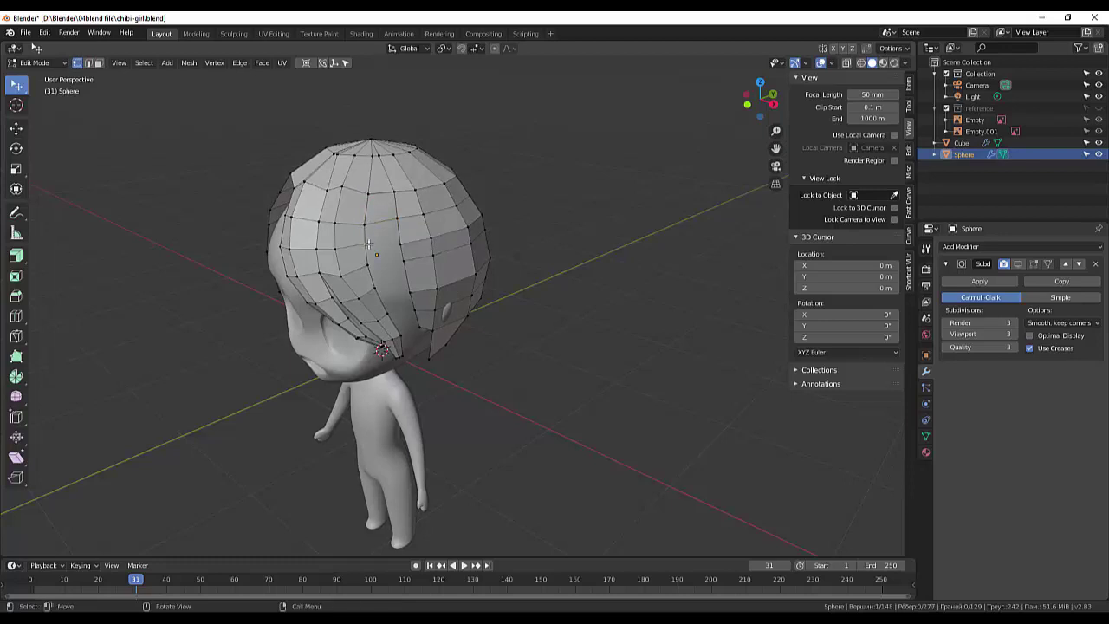
Try a vertex move, undo it, and nudge one hair vertex into place from the side
key("g")
left_click(366, 243)
key("ctrl+z")
left_click(88, 63)
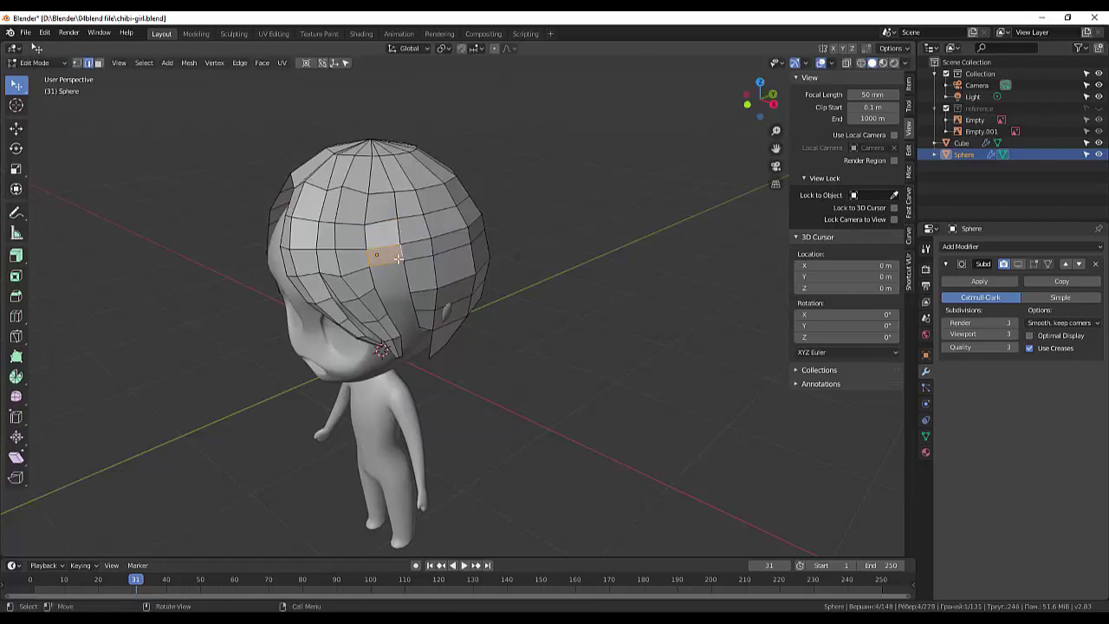
middle_click_drag(447, 272, 434, 250)
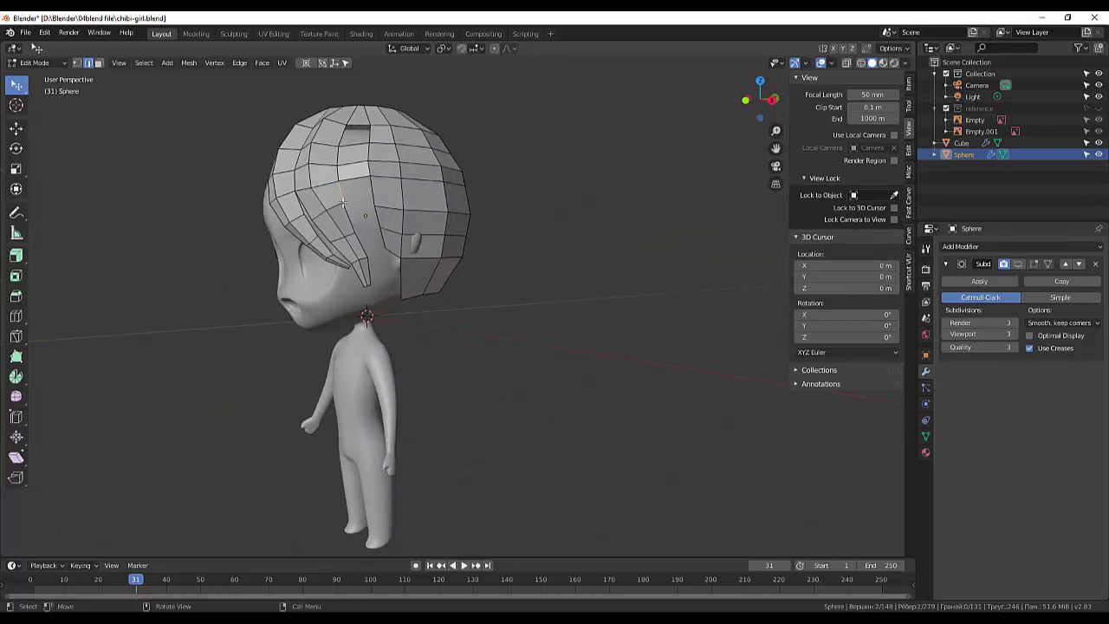
key("1")
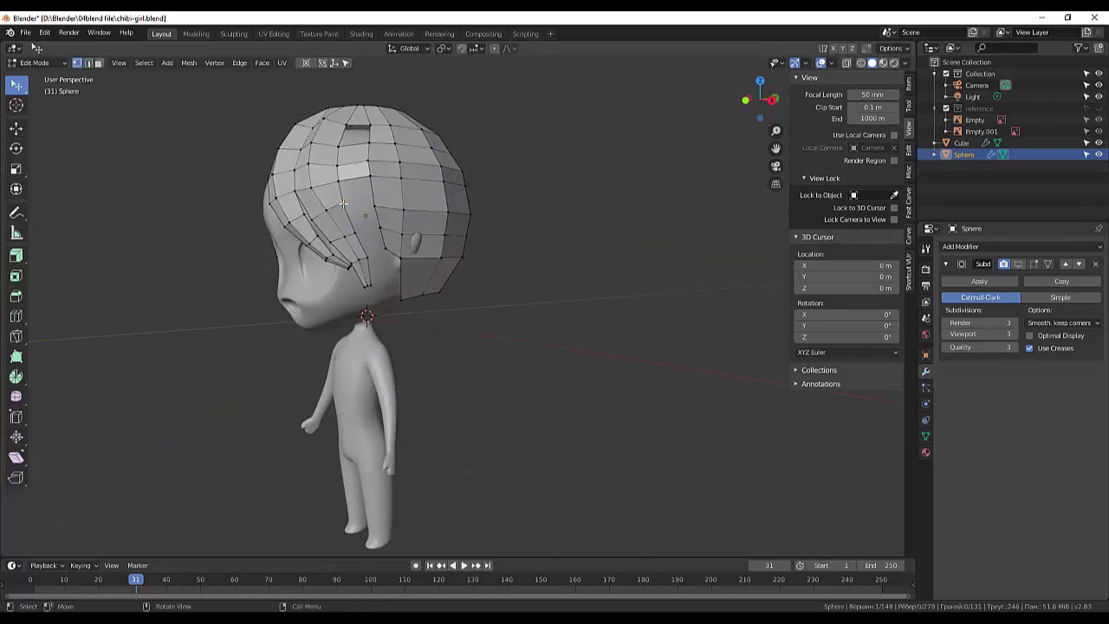
left_click_drag(343, 203, 347, 211)
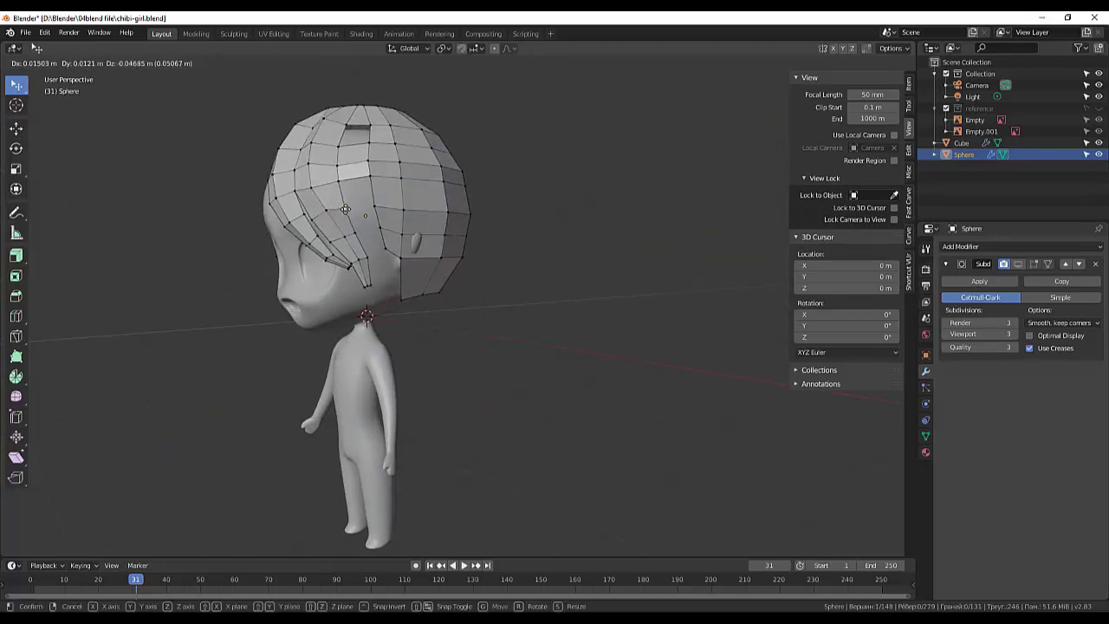
left_click(356, 148)
key("2")
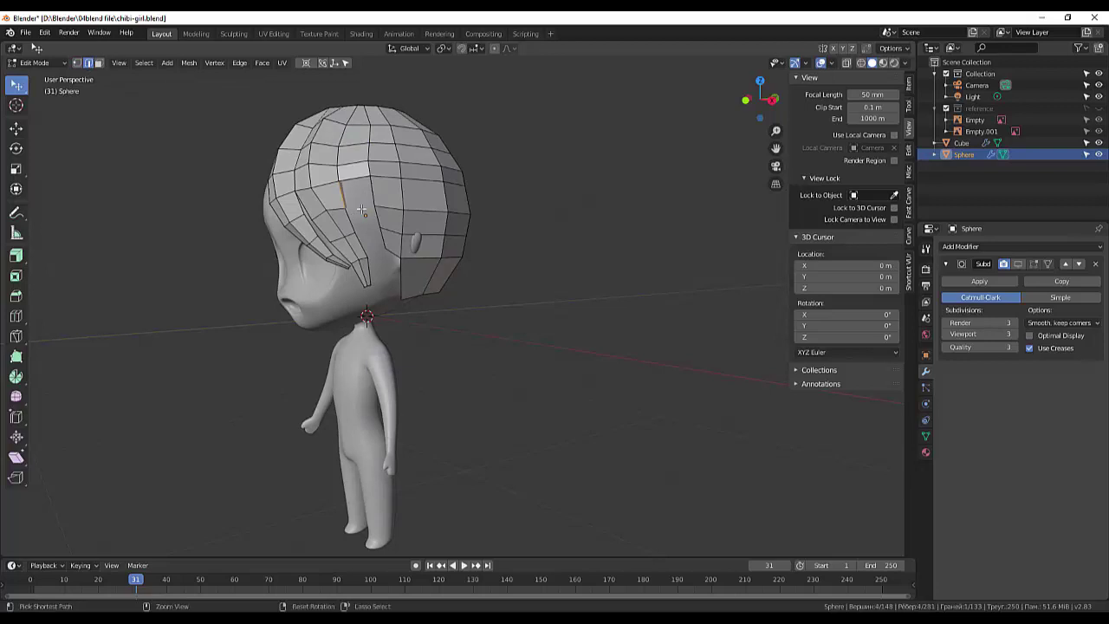
Add a vertical edge loop through the hair cap, dropped without sliding
middle_click_drag(372, 197, 550, 262)
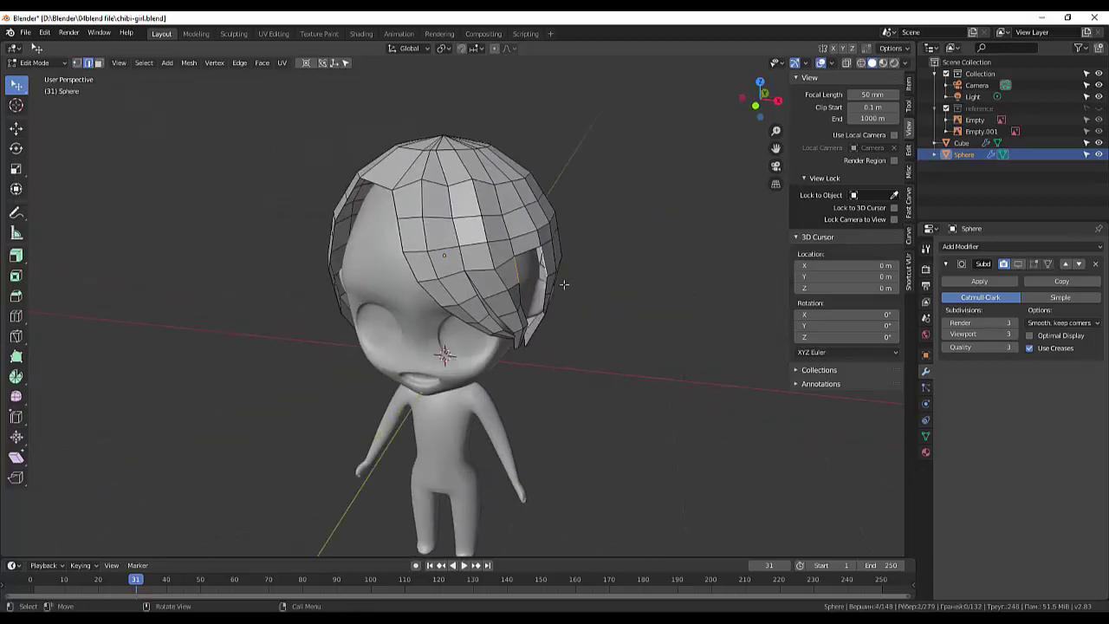
mouse_move(553, 302)
middle_mouse_down()
mouse_move(379, 239)
mouse_move(476, 318)
middle_mouse_up()
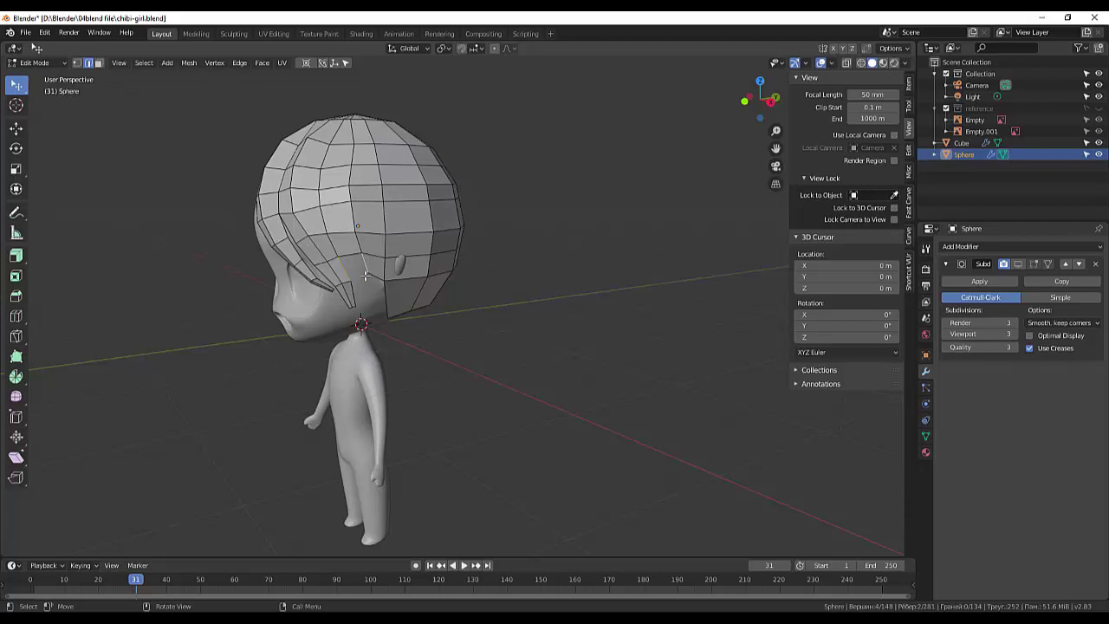
middle_click_drag(501, 317, 417, 349)
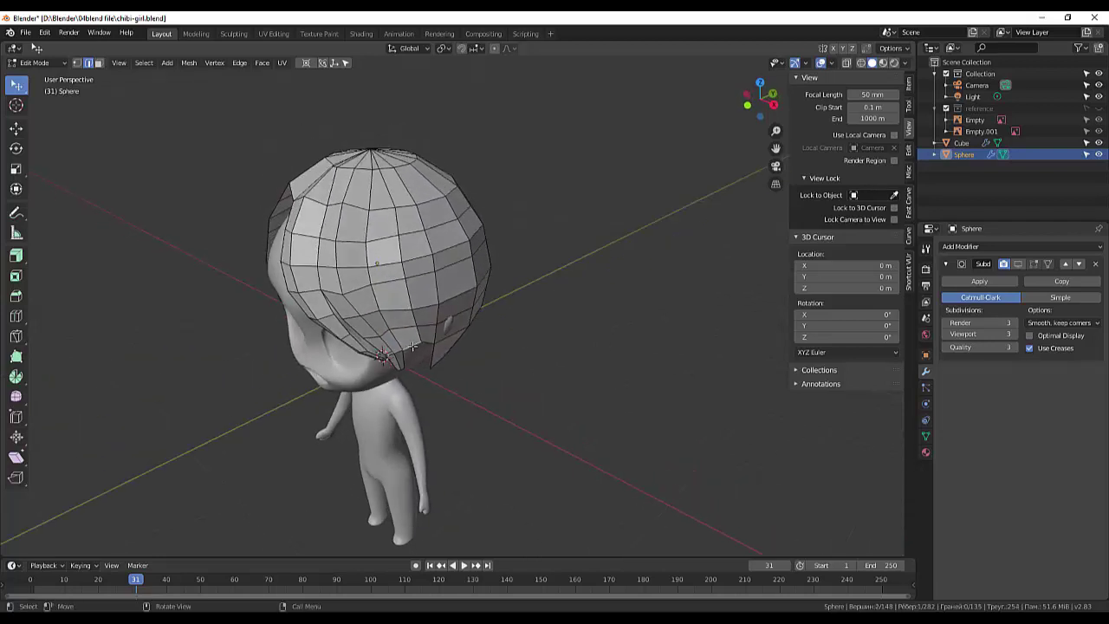
mouse_move(518, 348)
middle_mouse_down()
mouse_move(545, 247)
mouse_move(517, 337)
mouse_move(500, 333)
middle_mouse_up()
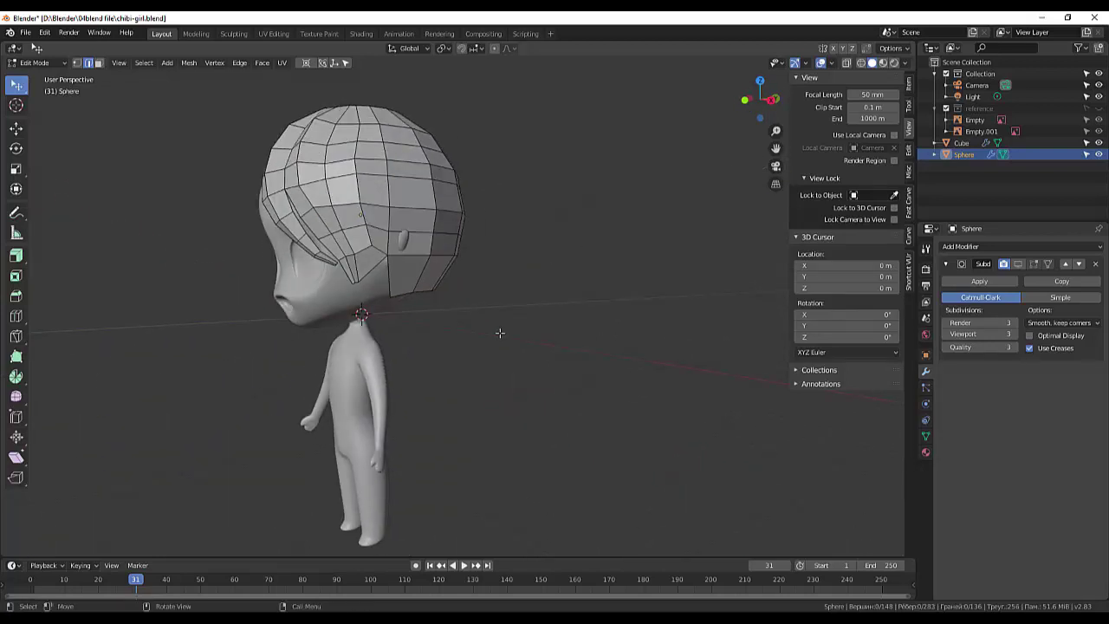
key("ctrl+r")
left_click(354, 229)
right_click(354, 230)
mouse_move(476, 256)
middle_mouse_down()
mouse_move(420, 202)
mouse_move(507, 205)
middle_mouse_up()
Adjust the hair vertices on the right side of the head to tighten the cap
left_click(513, 212)
key("ctrl+r")
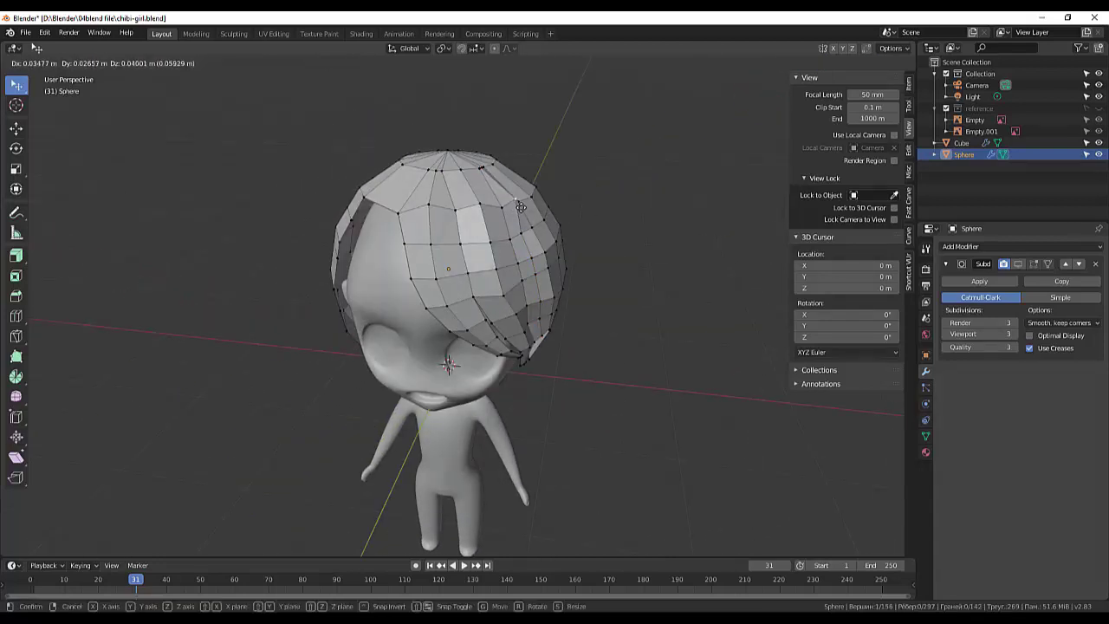
left_click(521, 230)
key("ctrl+r")
left_click(530, 253)
key("g")
left_click(532, 256)
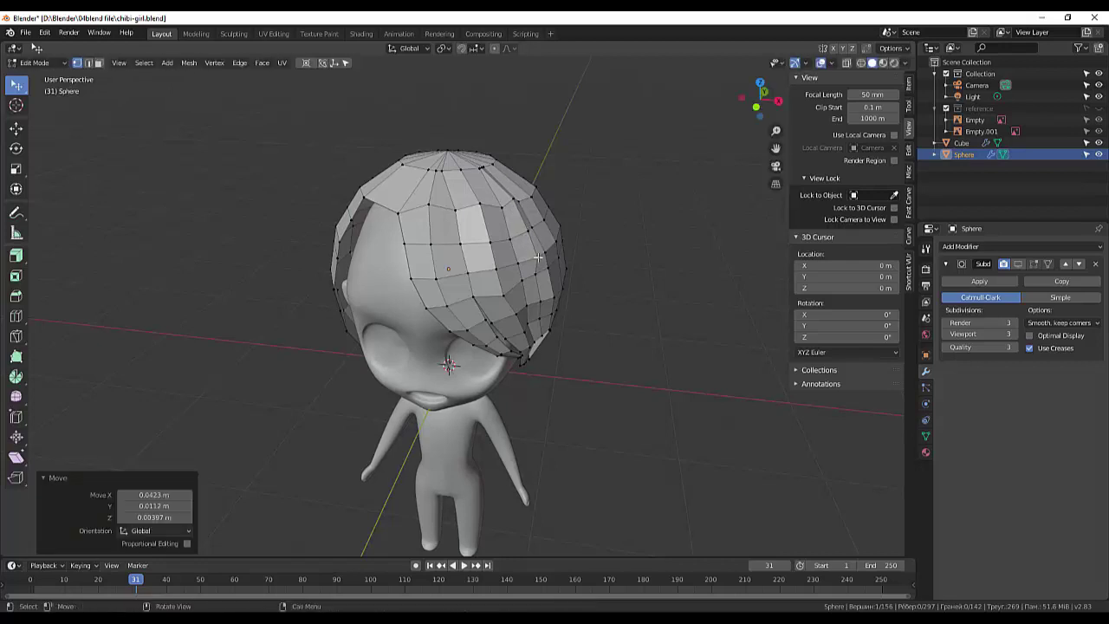
key("g")
left_click(537, 258)
Pull the upper vertices along the head's left edge closer to the head
middle_click_drag(538, 258, 250, 201)
left_click(282, 173)
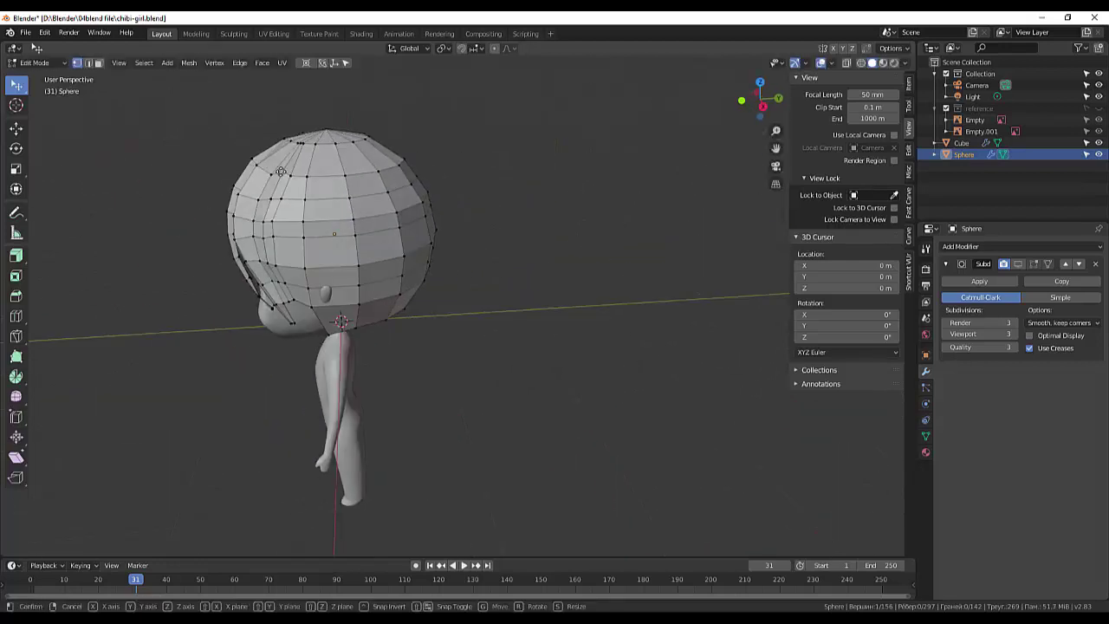
key("g")
left_click(274, 201)
key("g")
left_click(266, 215)
left_click(263, 219)
key("g")
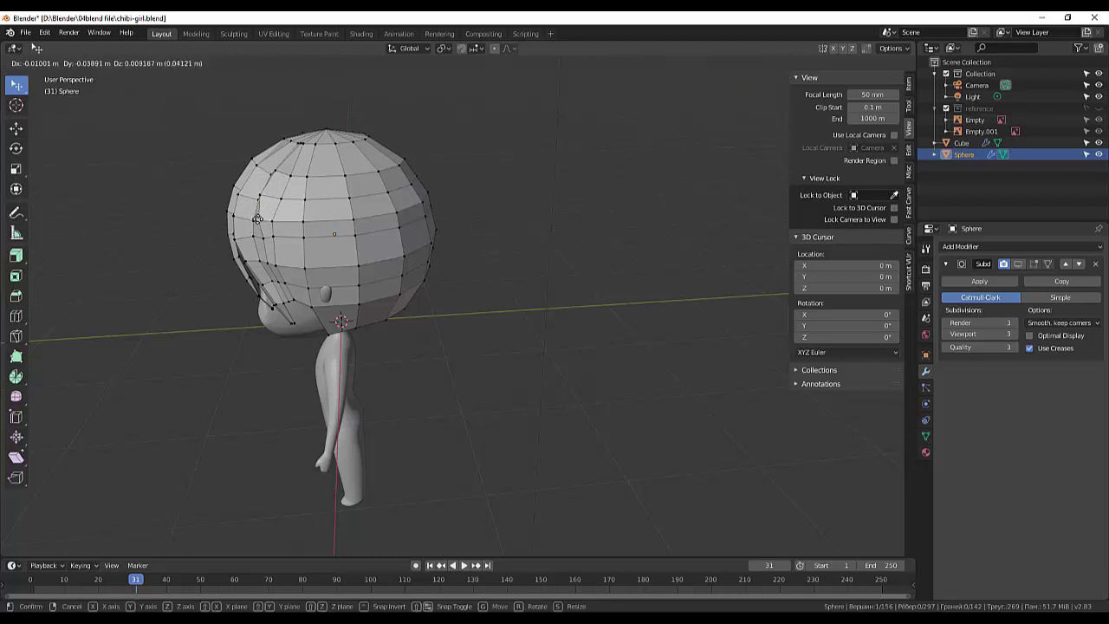
left_click(260, 227)
Refine the lower hair vertices on the left edge so they hug the head
left_click(264, 239)
key("g")
left_click(257, 239)
left_click(269, 263)
key("g")
left_click(270, 269)
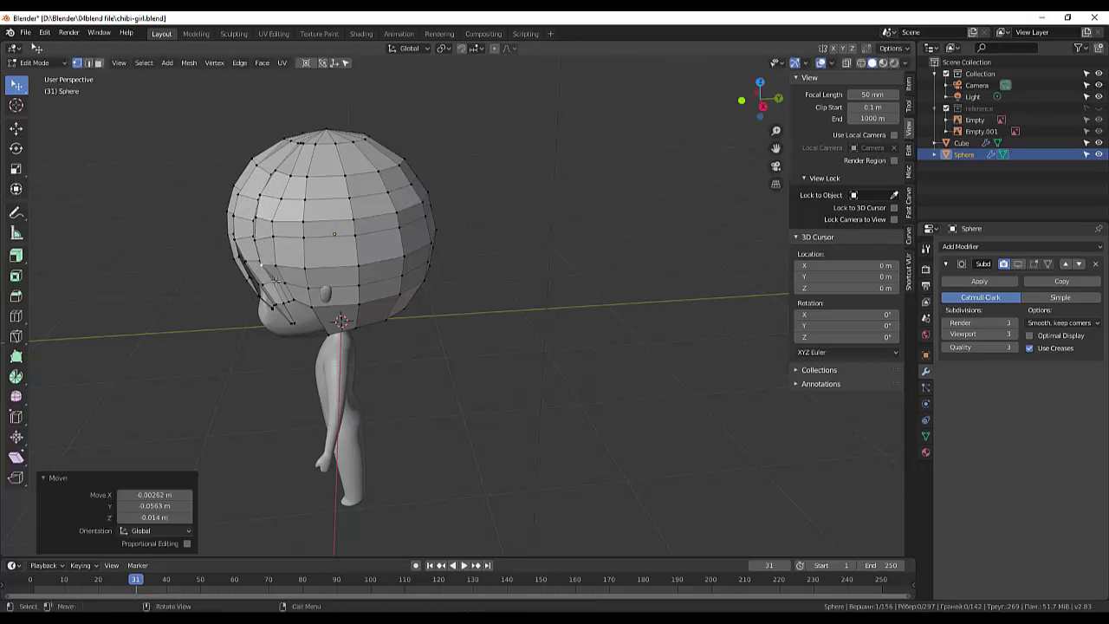
key("g")
left_click(277, 282)
Tweak hair vertices around the crown from a side angle
middle_click_drag(277, 282, 377, 261)
key("g")
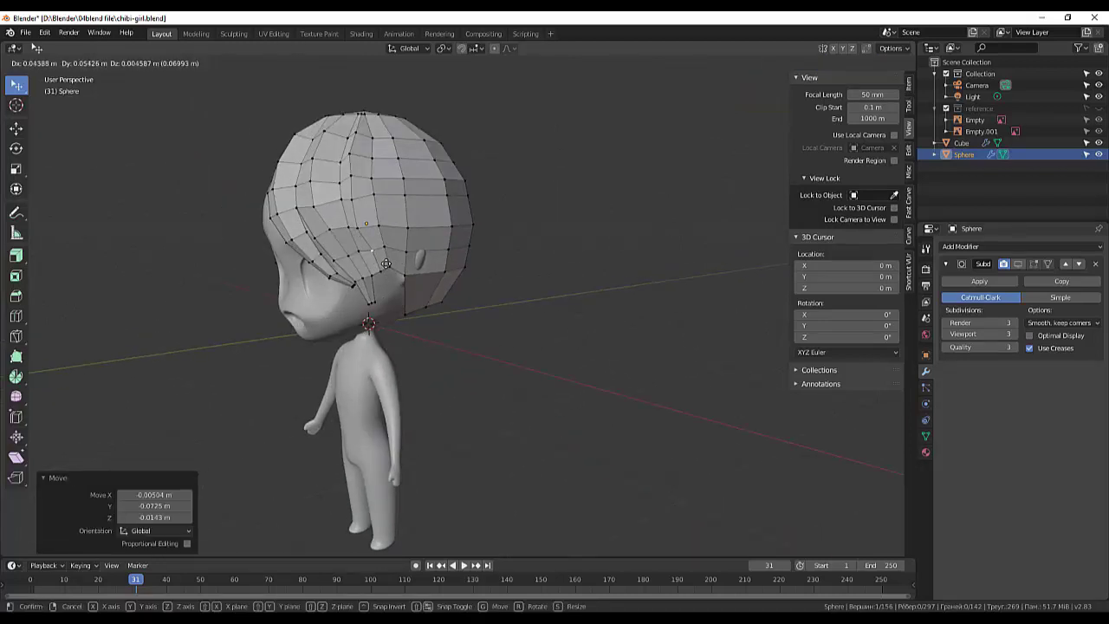
left_click(375, 260)
key("g")
left_click(355, 202)
key("g")
left_click(357, 200)
Shape the side-lock vertices that frame the face
mouse_move(357, 200)
middle_mouse_down()
mouse_move(507, 229)
mouse_move(515, 260)
middle_mouse_up()
key("g")
left_click(515, 260)
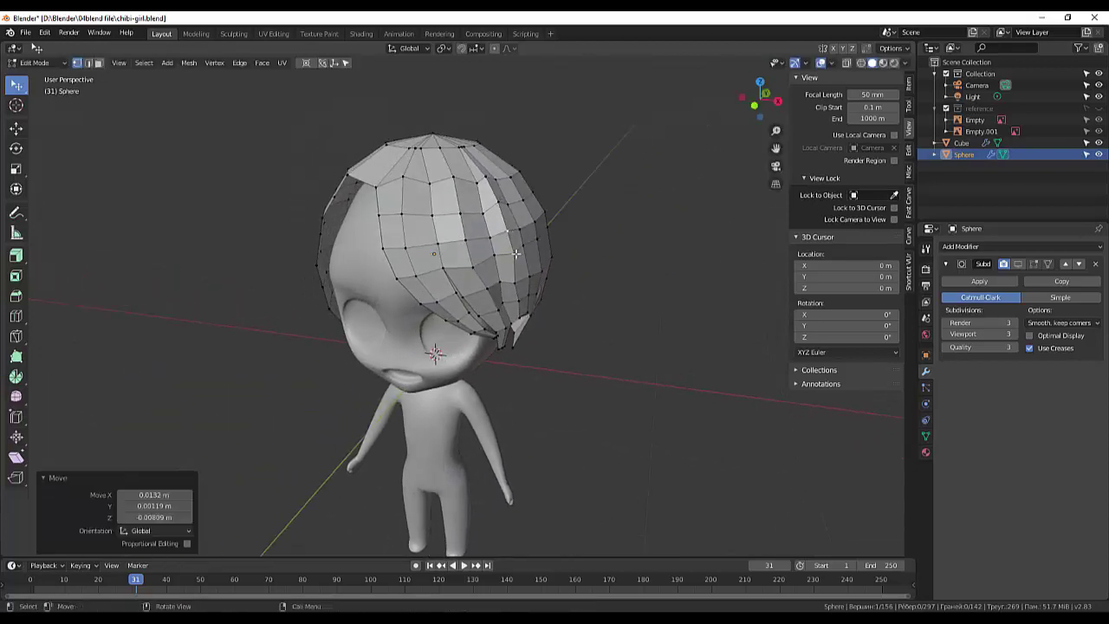
key("g")
left_click(573, 274)
key("g")
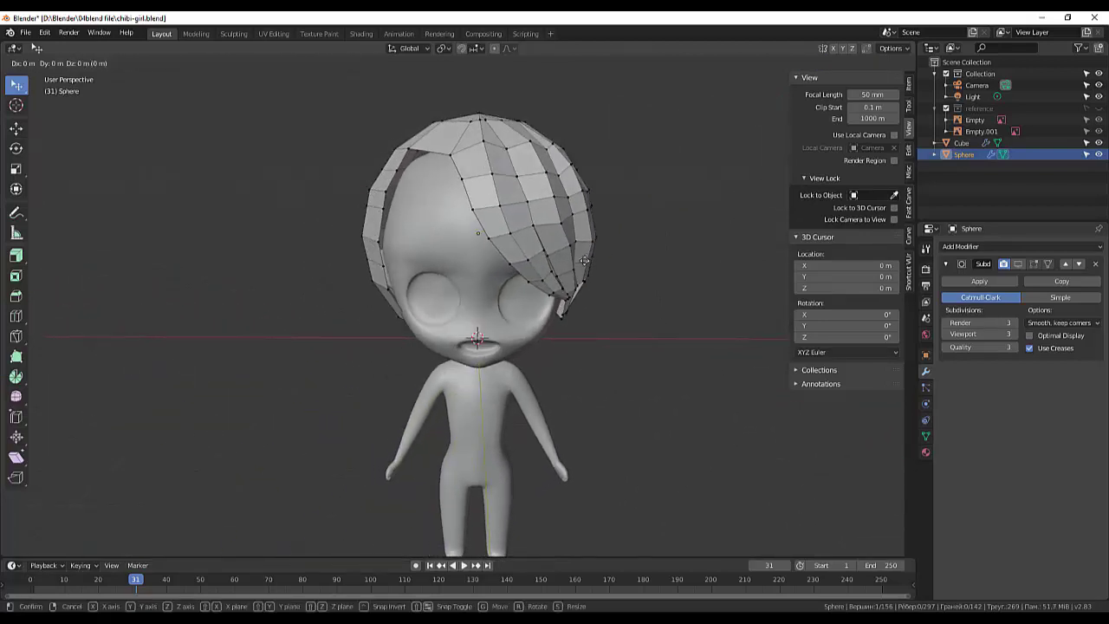
left_click(575, 264)
Reshape crown and back hair vertices from high and overhead angles
mouse_move(575, 264)
middle_mouse_down()
mouse_move(398, 192)
mouse_move(391, 145)
middle_mouse_up()
key("g")
left_click(399, 193)
key("g")
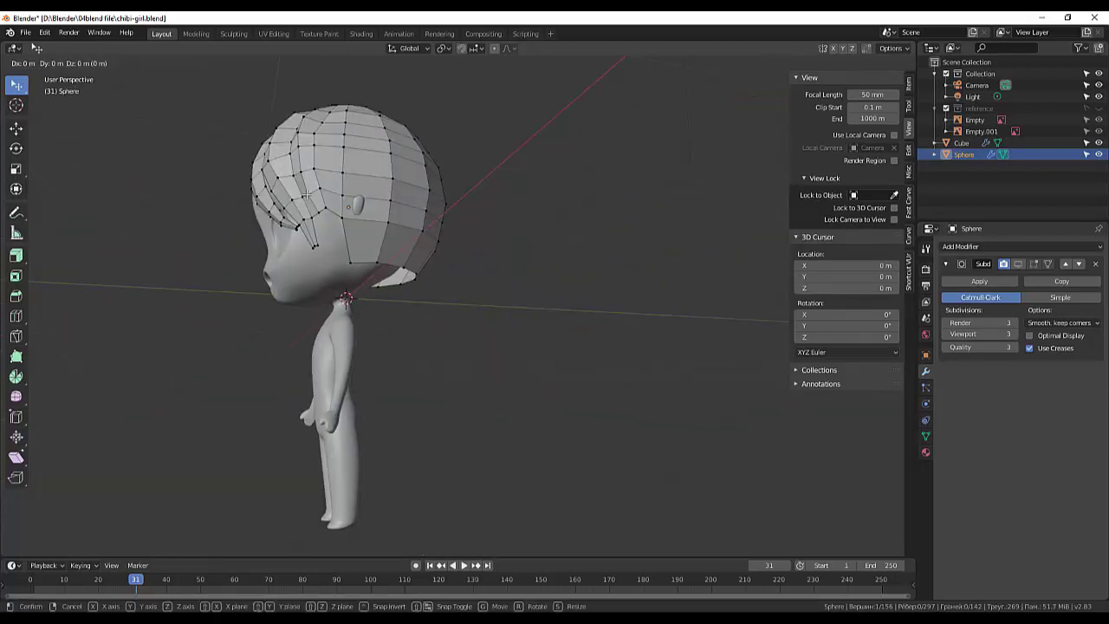
left_click(308, 193)
middle_click_drag(307, 192, 293, 252)
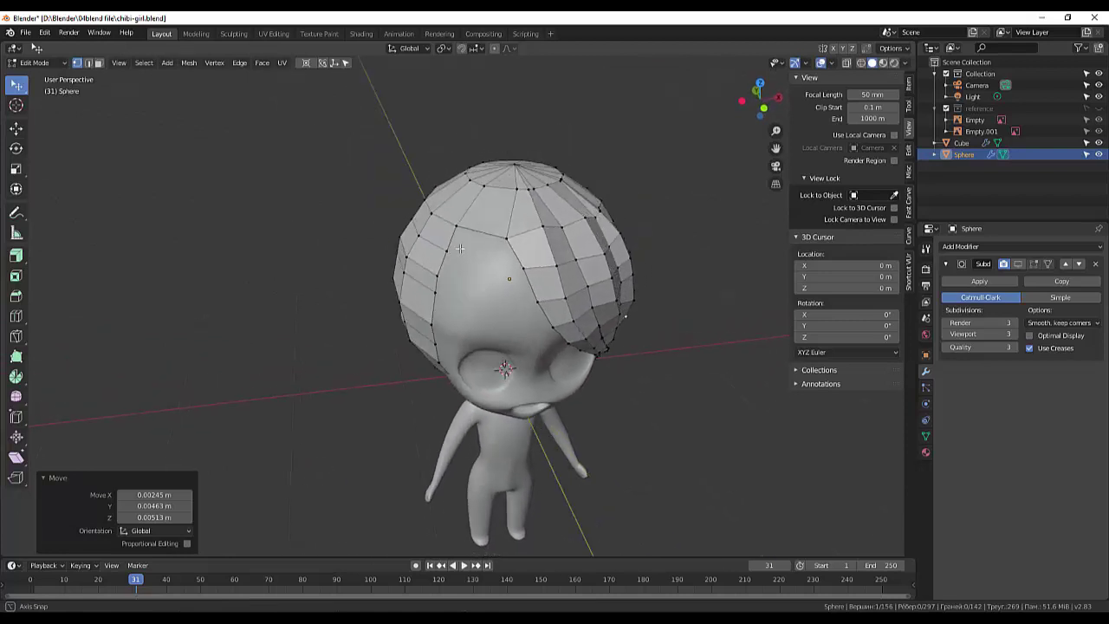
key("g")
left_click(415, 302)
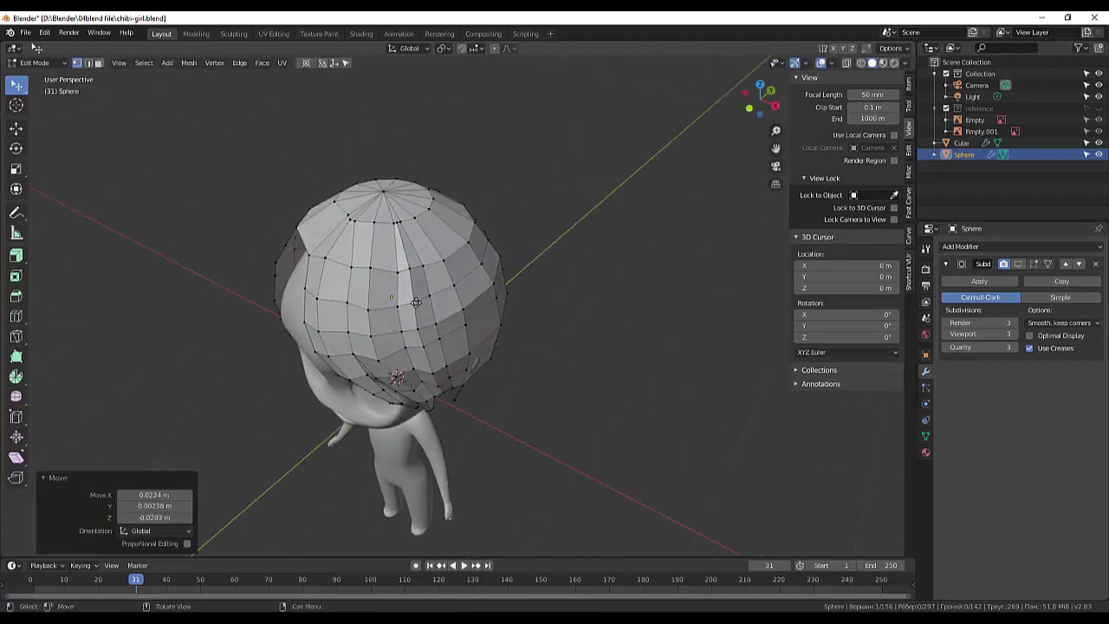
key("g")
left_click(421, 330)
Move the rear hair vertices closer to the head and select the fringe edge
middle_click_drag(421, 329, 239, 220)
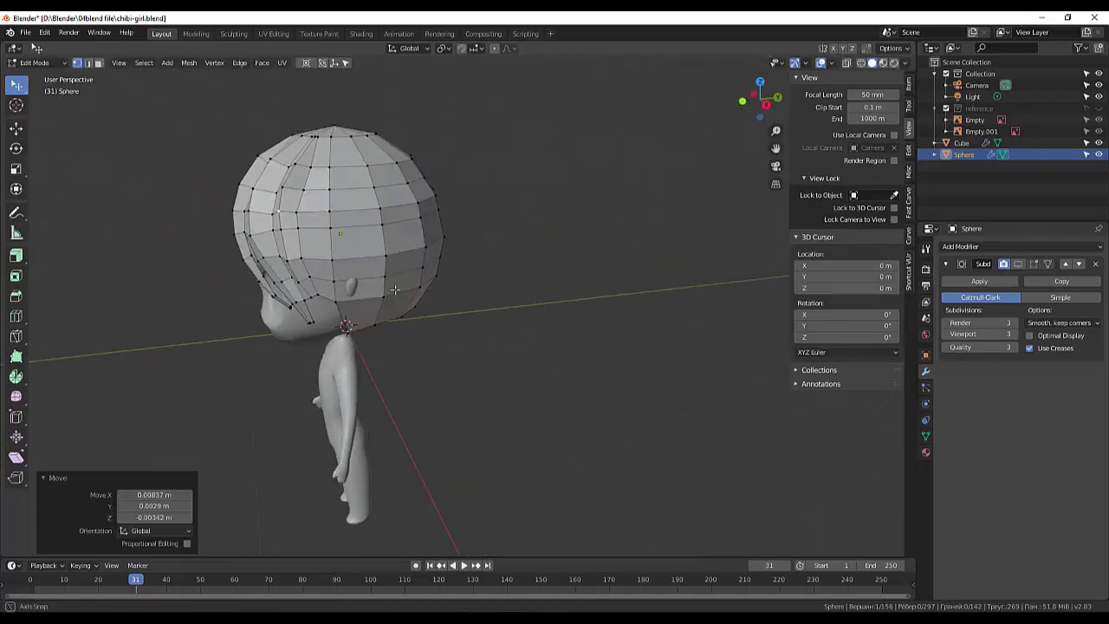
key("g")
left_click(240, 219)
key("g")
left_click(244, 232)
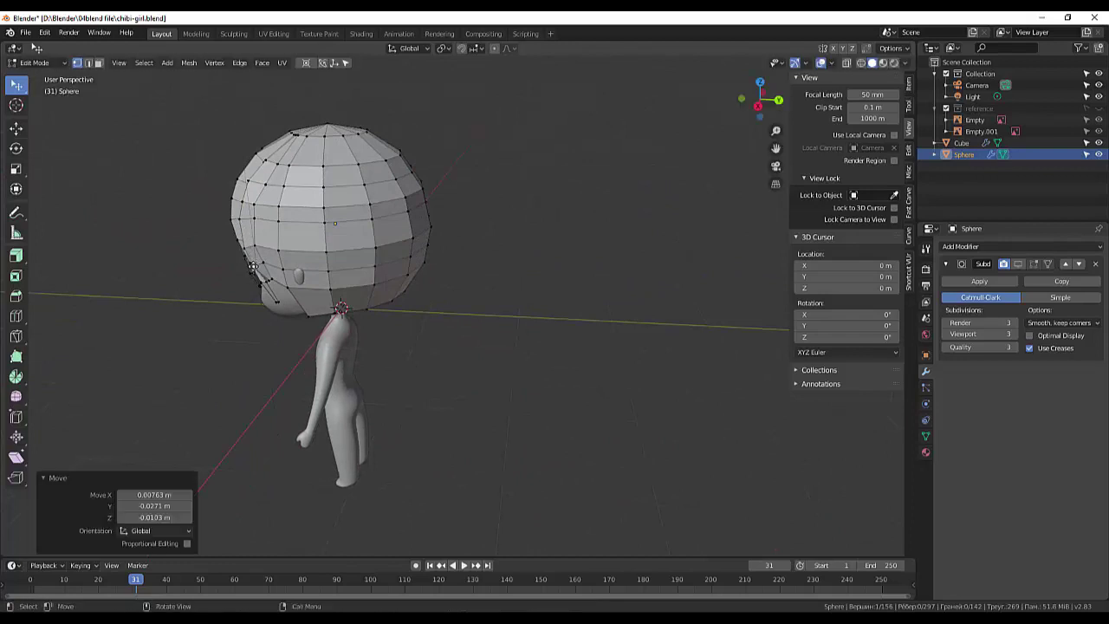
middle_click_drag(244, 232, 375, 234)
left_click(369, 228)
Extrude the fringe edge down over the face and scale its end to a point
key("2")
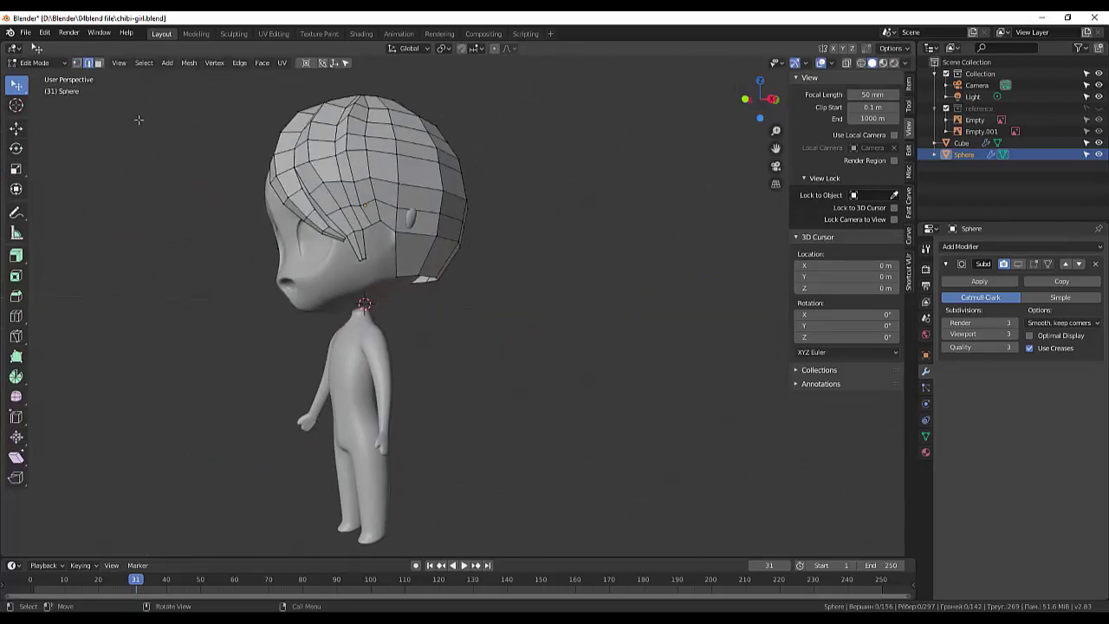
key("g")
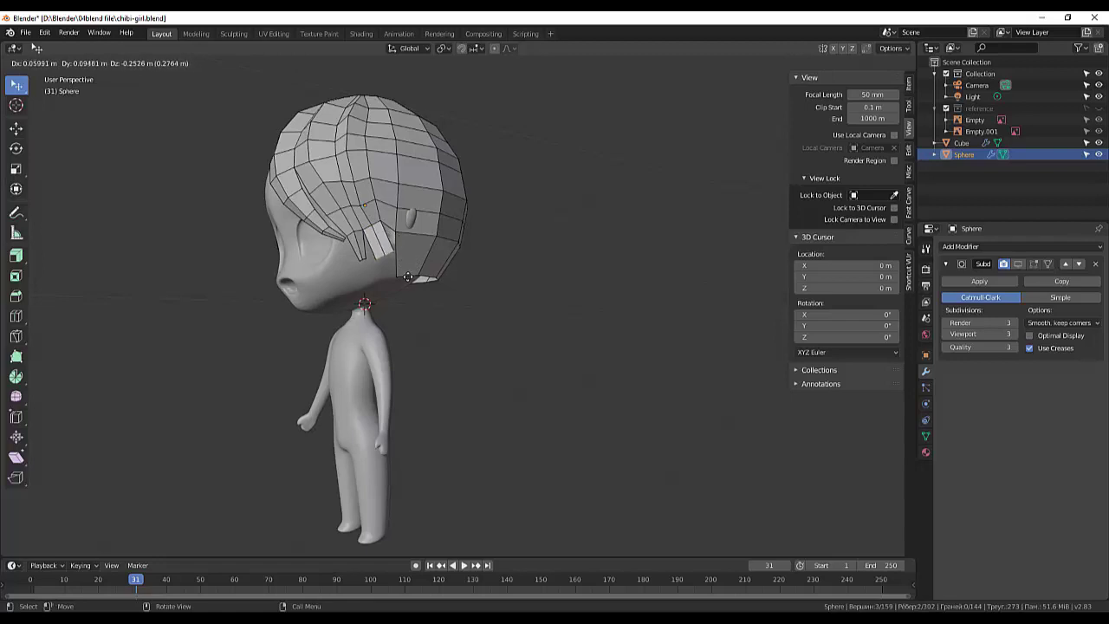
left_click(403, 270)
key("s")
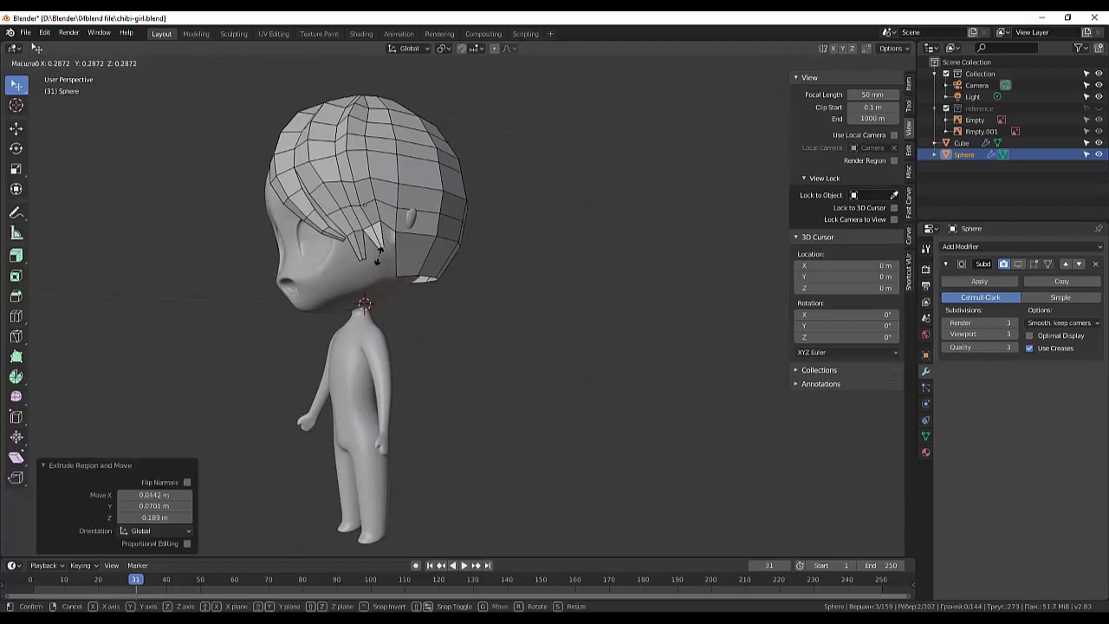
left_click(379, 251)
Move the bang's tip and vertices so it sweeps across the forehead
mouse_move(379, 251)
middle_mouse_down()
mouse_move(633, 263)
mouse_move(548, 283)
middle_mouse_up()
key("g")
left_click(620, 267)
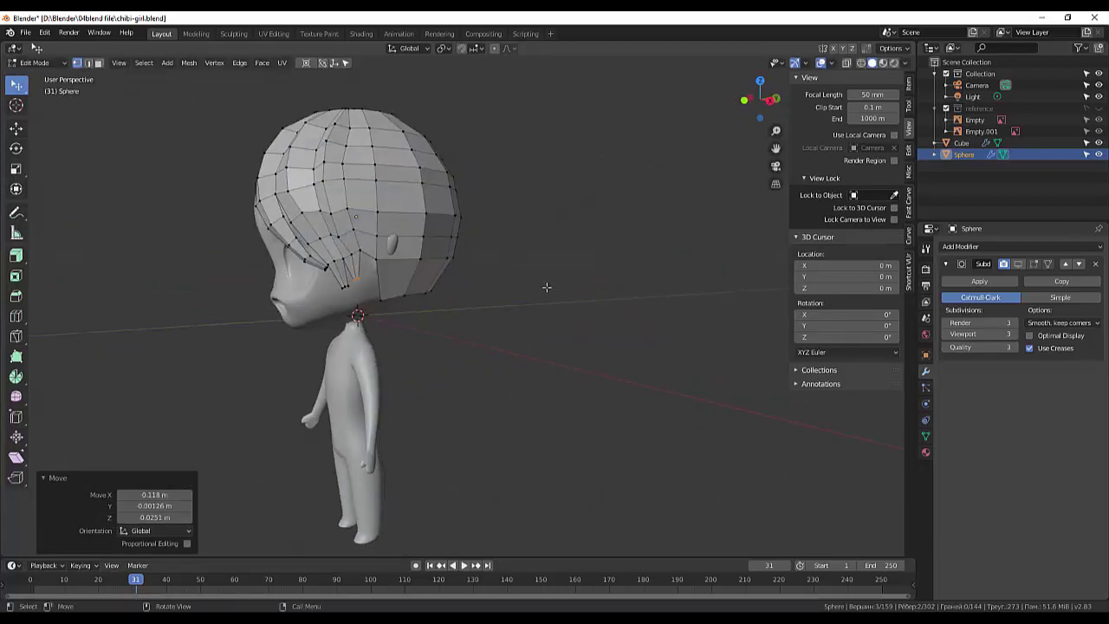
middle_click_drag(354, 254, 505, 267)
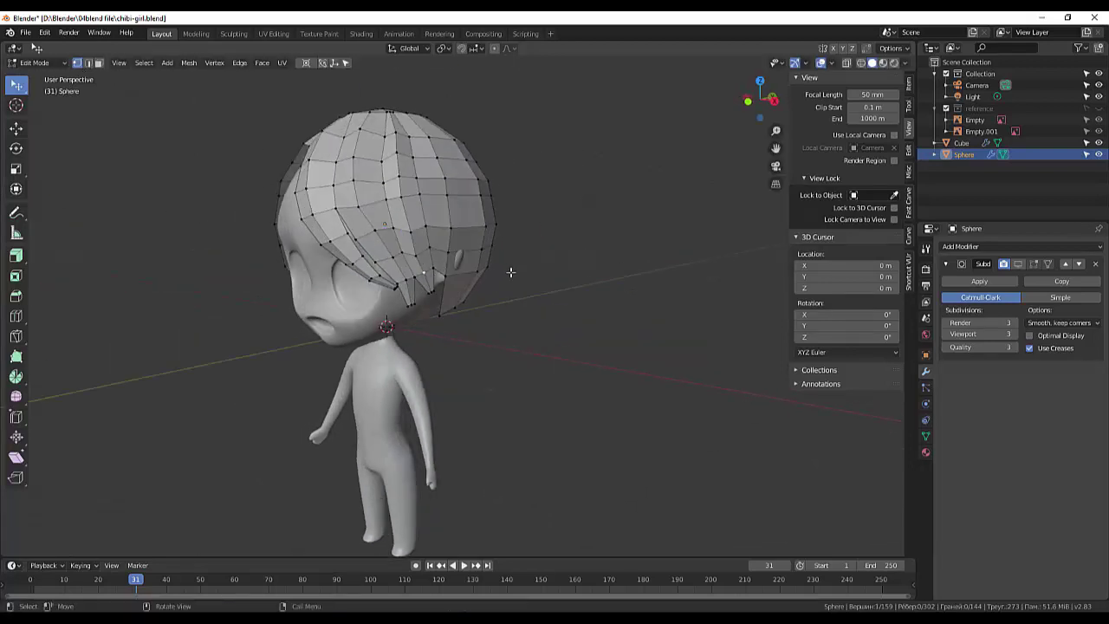
key("g")
left_click(454, 267)
key("g")
left_click(423, 245)
Adjust nearby hair vertices from the side so the cap blends into the bang
key("g")
left_click(406, 205)
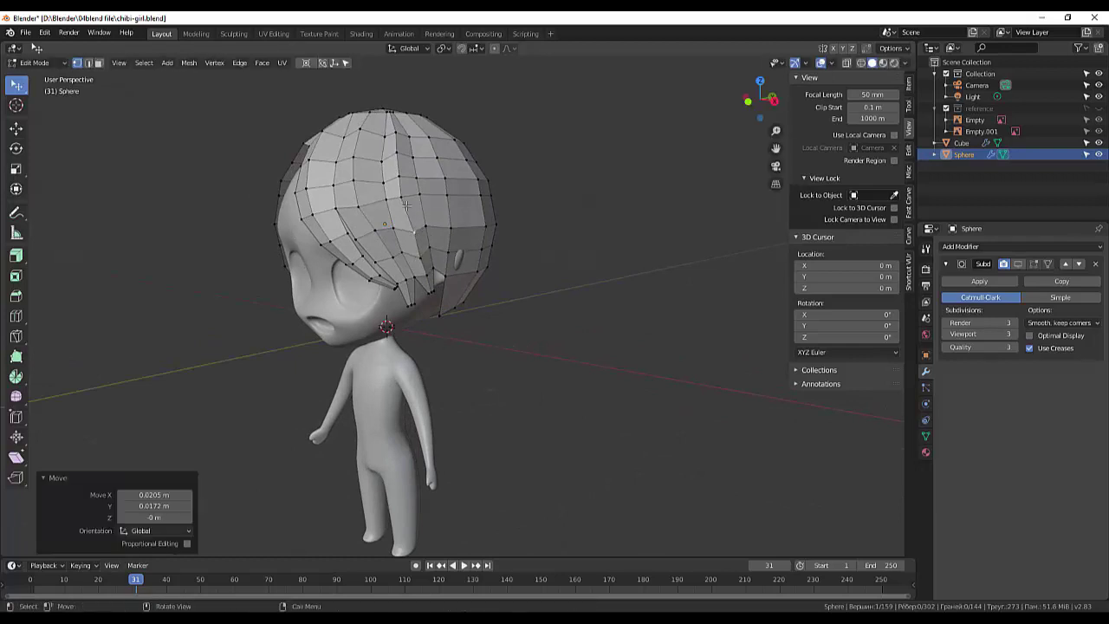
key("g")
left_click(407, 204)
middle_click_drag(406, 205, 282, 220)
key("g")
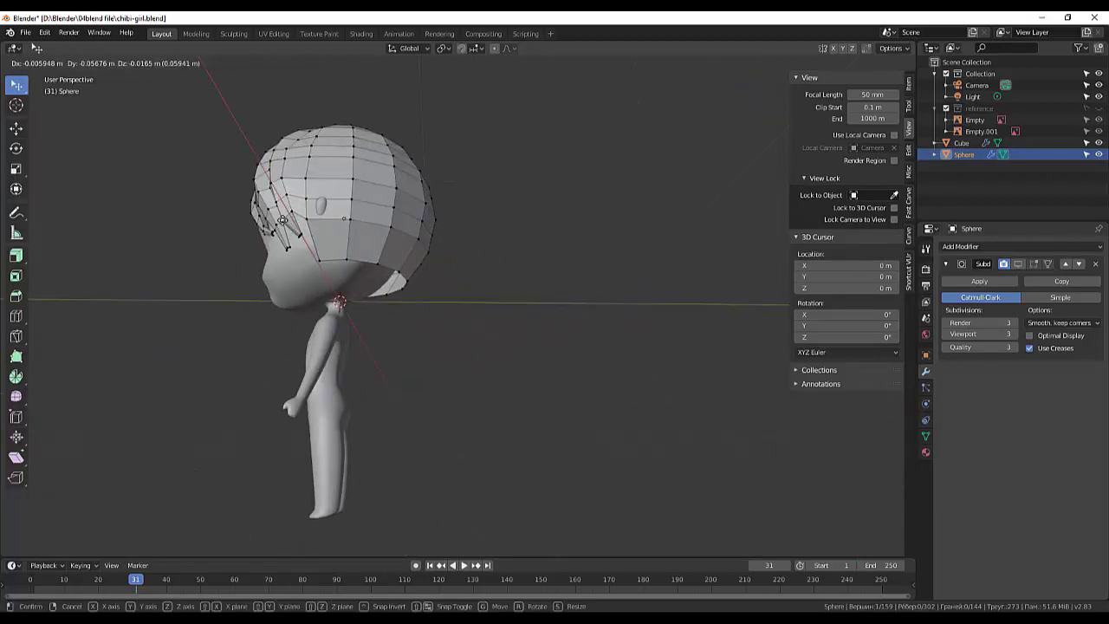
left_click(284, 221)
key("g")
left_click(308, 227)
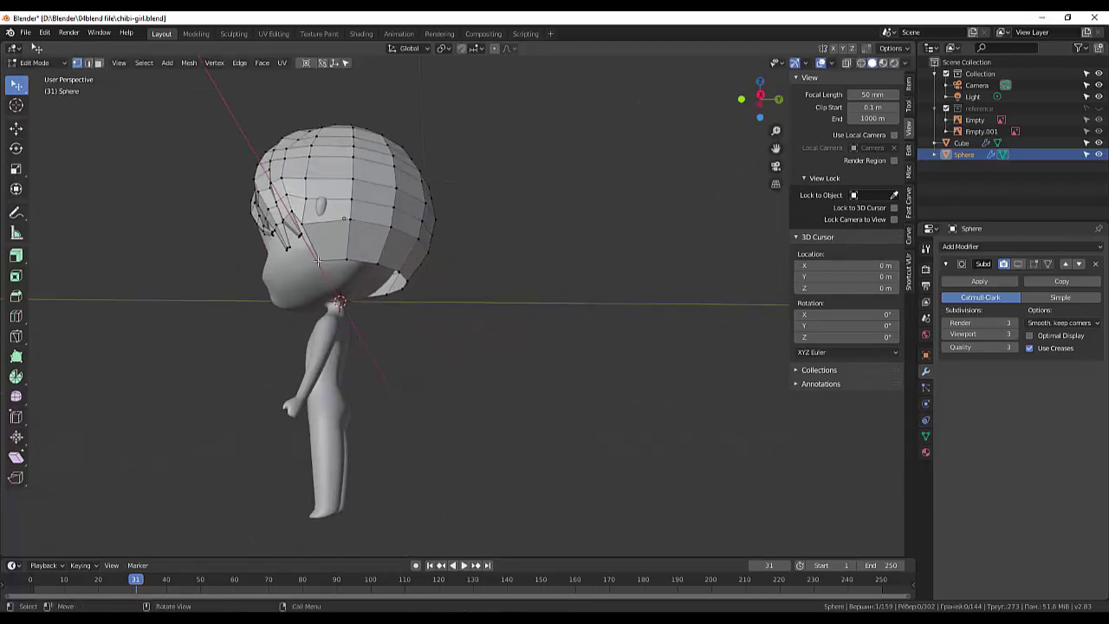
key("g")
left_click(333, 251)
Refine fringe and bang vertices from front and angled views
mouse_move(334, 251)
middle_mouse_down()
mouse_move(523, 298)
mouse_move(477, 257)
middle_mouse_up()
key("g")
left_click(516, 285)
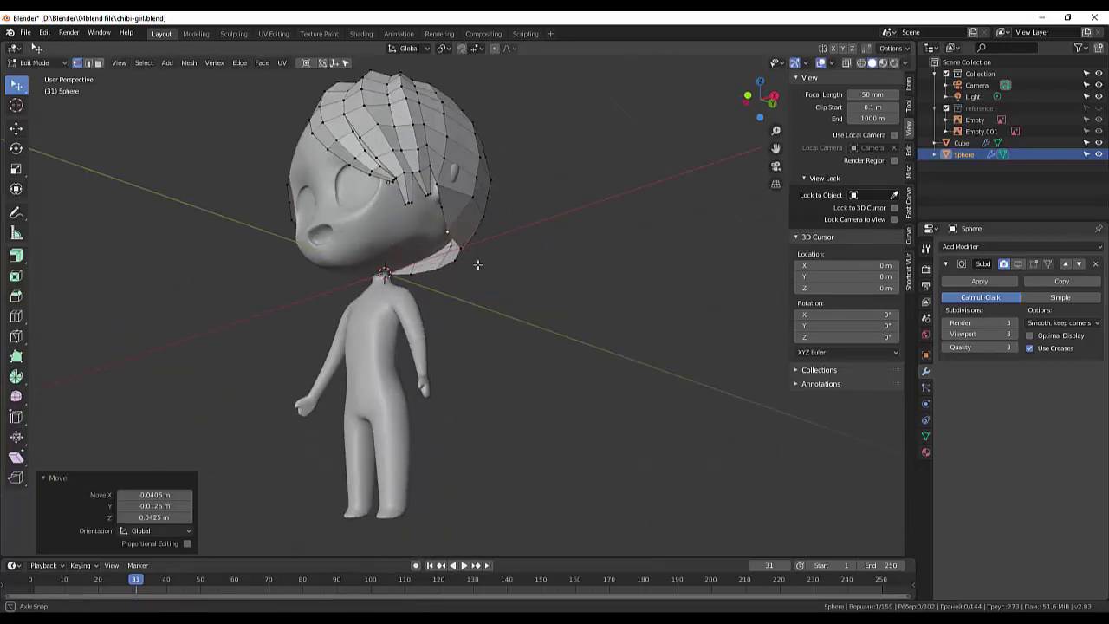
key("g")
left_click(410, 151)
mouse_move(410, 151)
middle_mouse_down()
mouse_move(504, 187)
mouse_move(589, 173)
middle_mouse_up()
key("g")
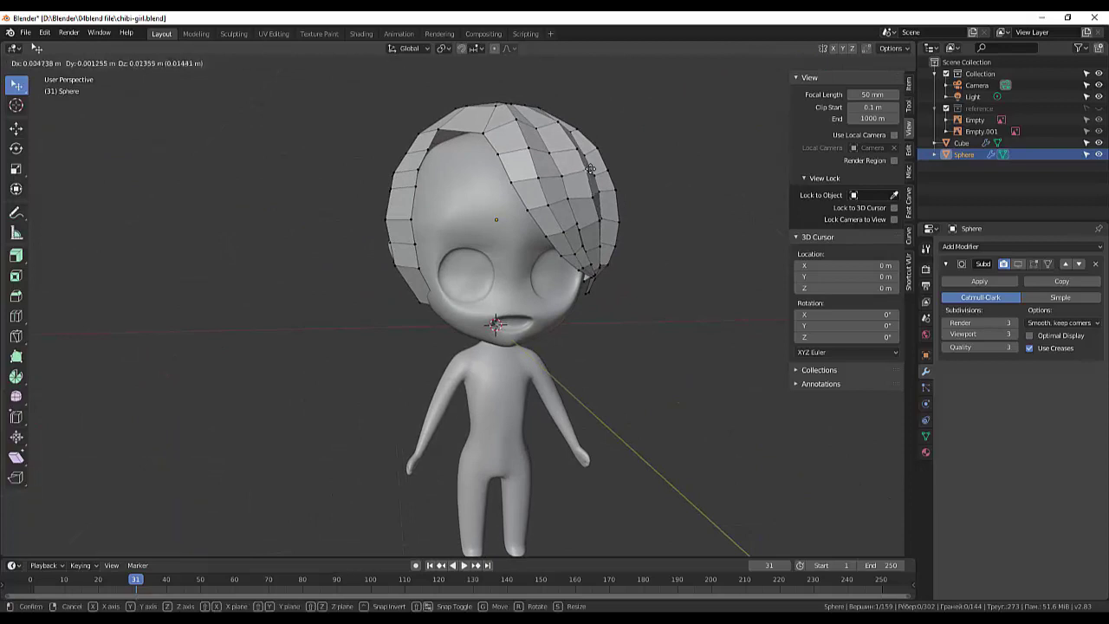
left_click(591, 174)
key("g")
left_click(598, 190)
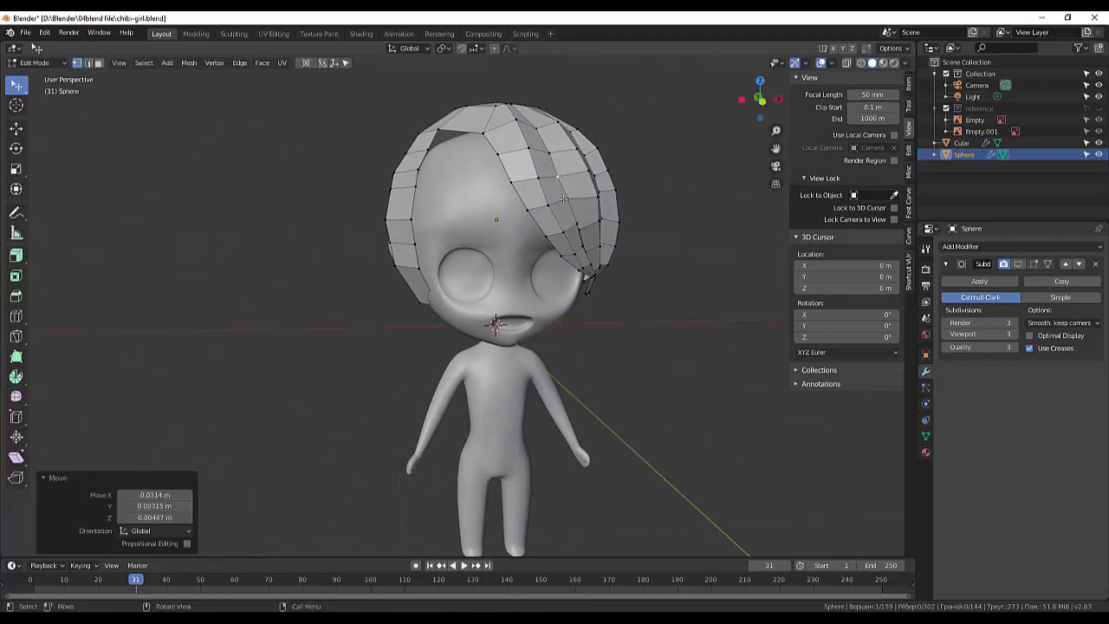
key("g")
left_click(612, 217)
Make final bang vertex tweaks and enable On Cage on the Subdivision modifier
middle_click_drag(612, 217, 422, 265)
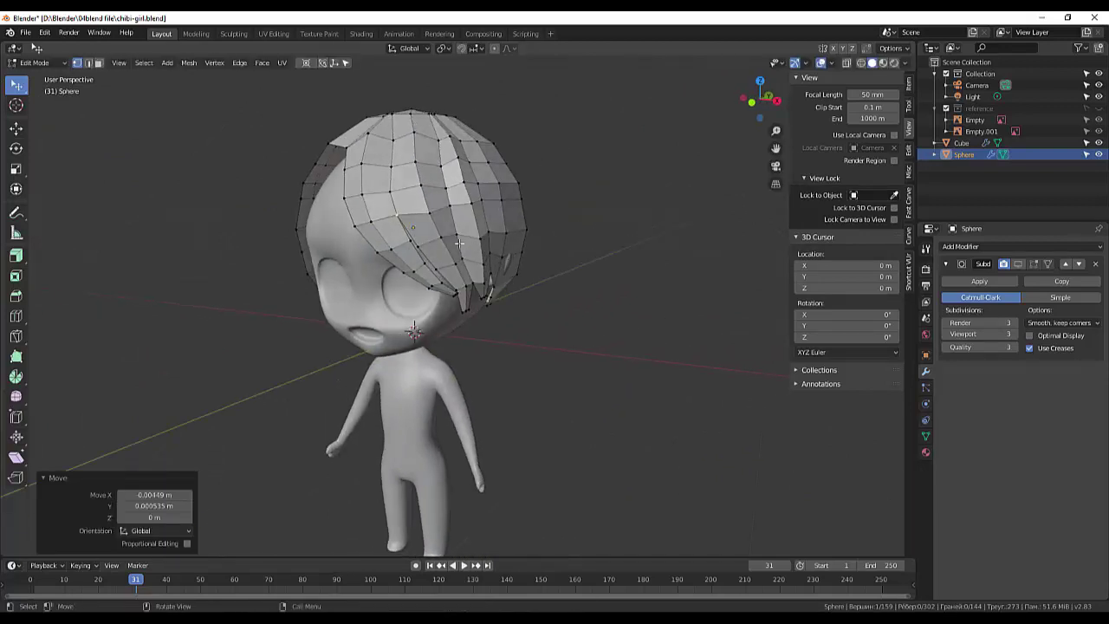
key("g")
left_click(422, 265)
key("g")
left_click(422, 265)
key("g")
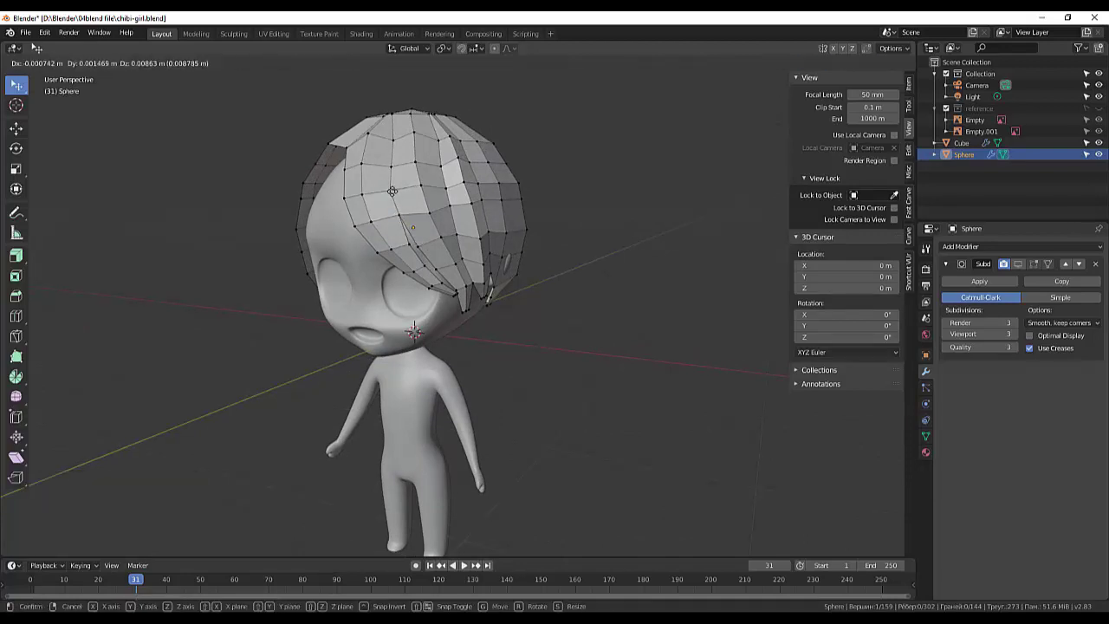
left_click(583, 274)
middle_click_drag(583, 274, 598, 281)
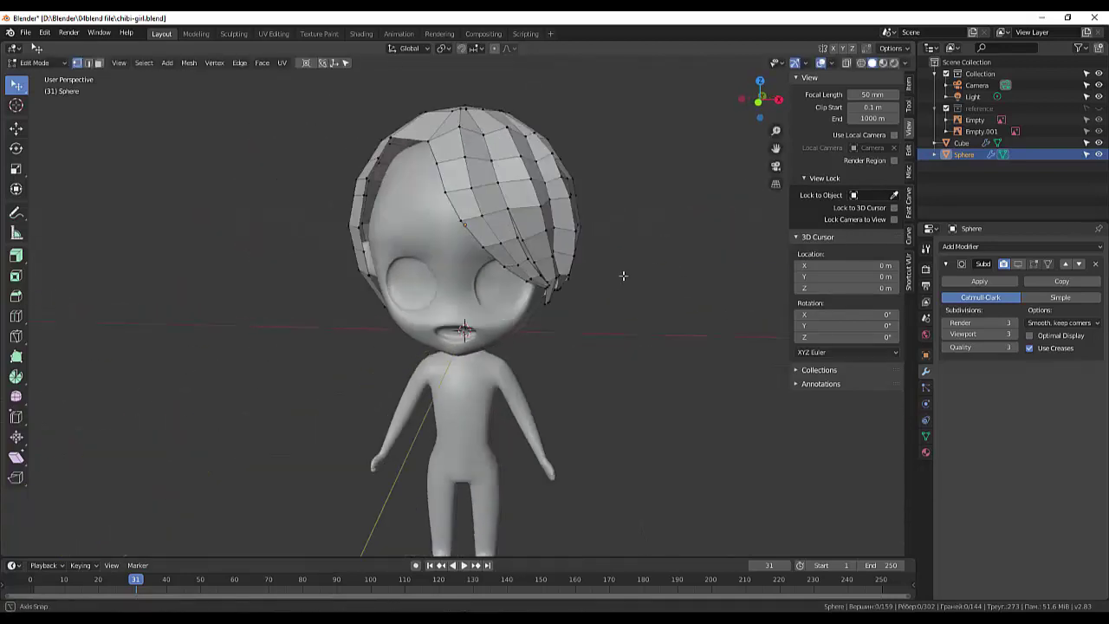
left_click(1034, 264)
middle_click_drag(611, 317, 50, 109)
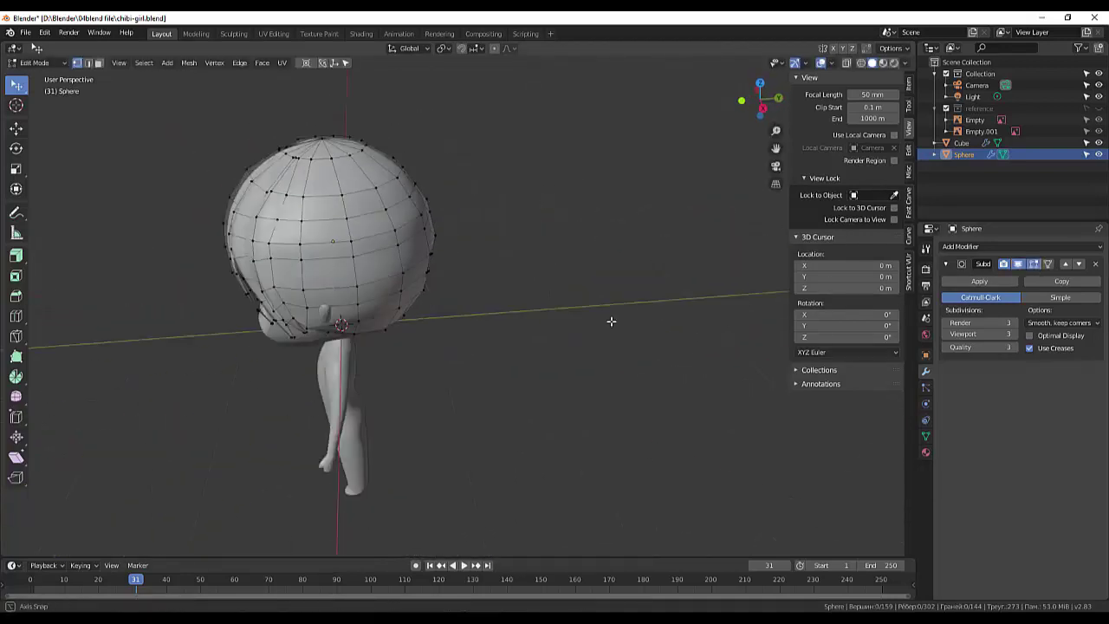
left_click(35, 62)
Return to Object Mode, hide the Subdivision modifier in the viewport, and select the hair object
left_click(34, 76)
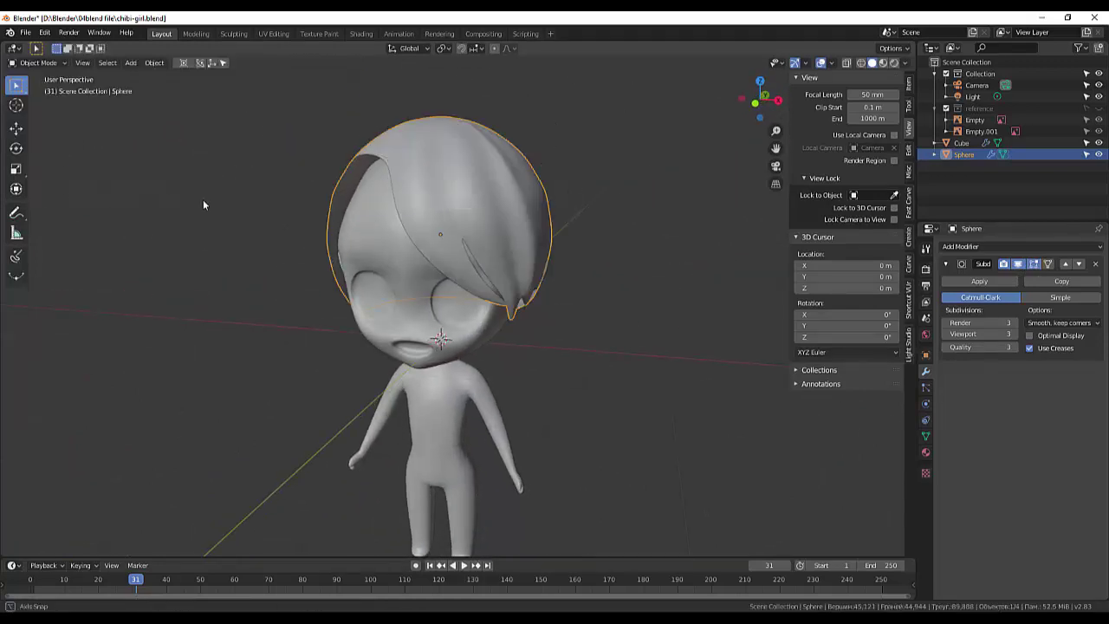
mouse_move(203, 200)
middle_mouse_down()
mouse_move(225, 195)
mouse_move(170, 178)
mouse_move(162, 187)
mouse_move(168, 176)
mouse_move(209, 197)
mouse_move(169, 205)
mouse_move(189, 212)
mouse_move(198, 196)
mouse_move(240, 209)
mouse_move(185, 203)
middle_mouse_up()
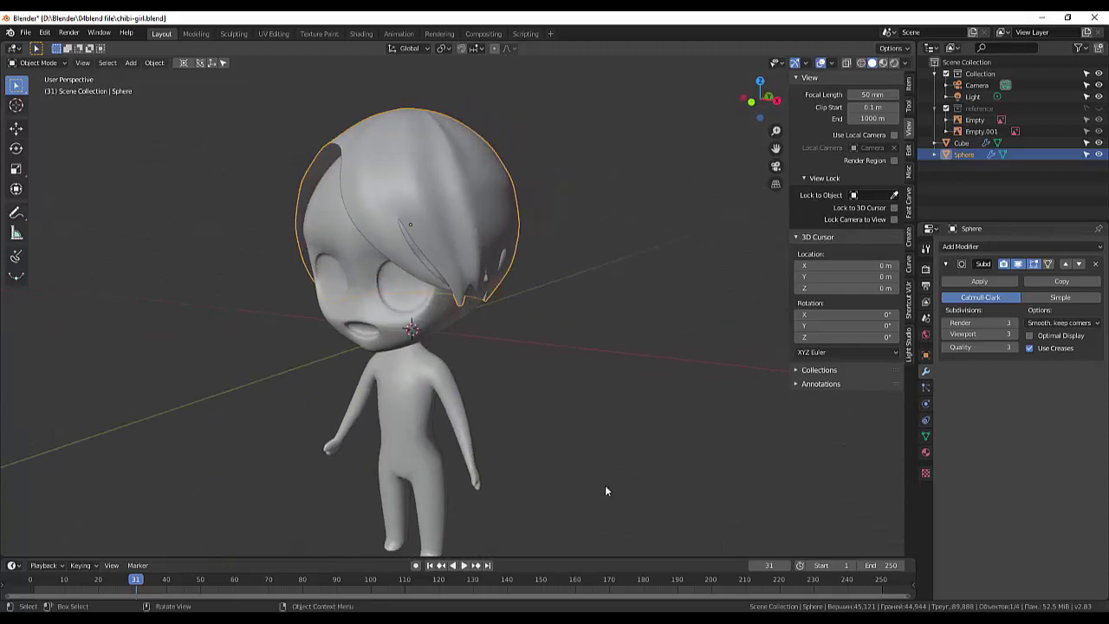
left_click(1018, 264)
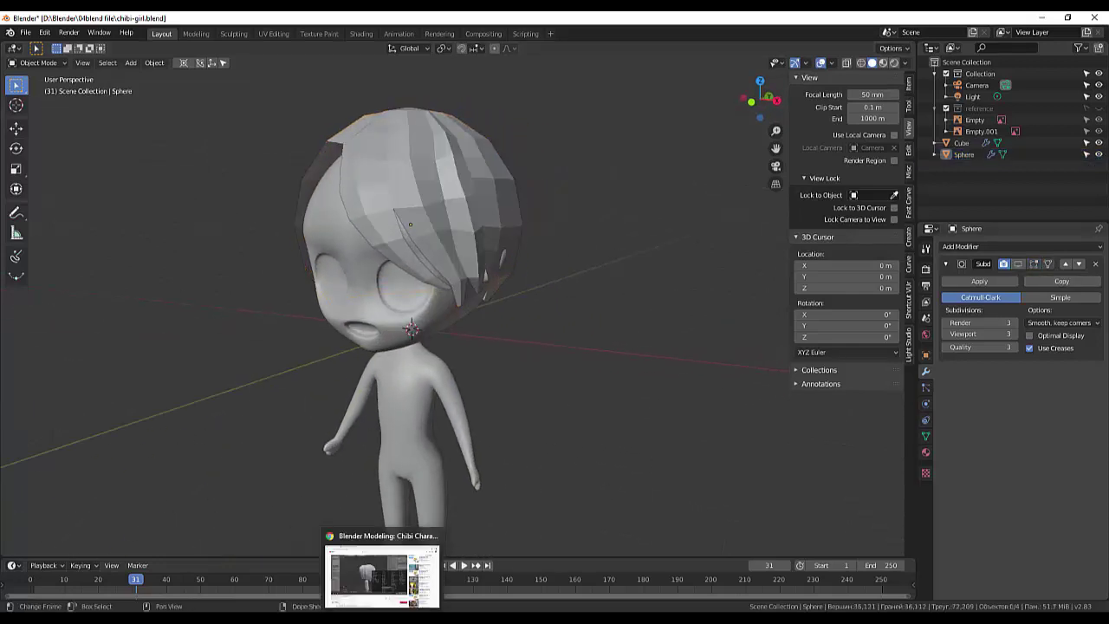
left_click(526, 262)
right_click(611, 276)
Nudge the crown vertices at the top of the hair into place
key("g")
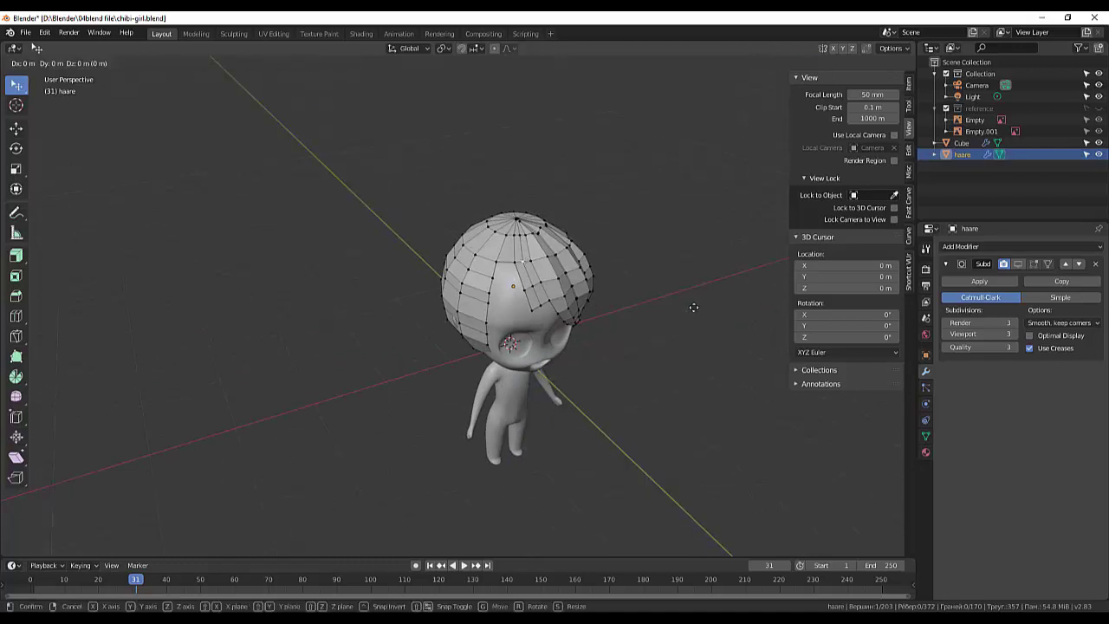
left_click(527, 264)
left_click(532, 285)
key("g")
left_click(534, 287)
key("g")
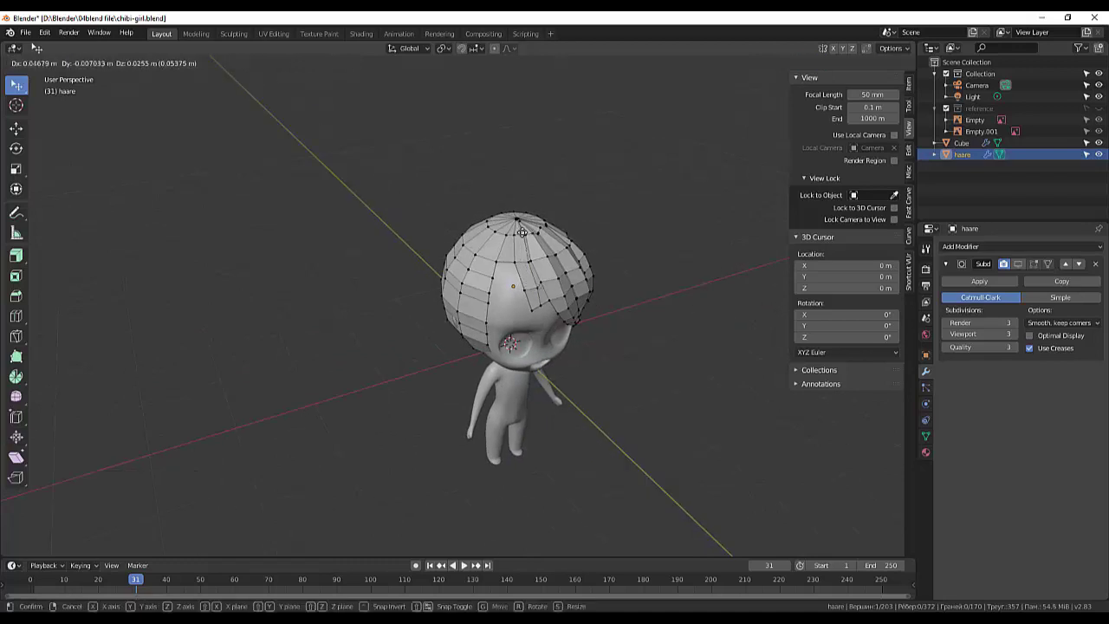
left_click(534, 287)
key("g")
left_click(532, 286)
right_click(533, 286)
From a new angle, reposition several sets of hair vertices lower on the head
middle_click_drag(533, 287, 382, 292)
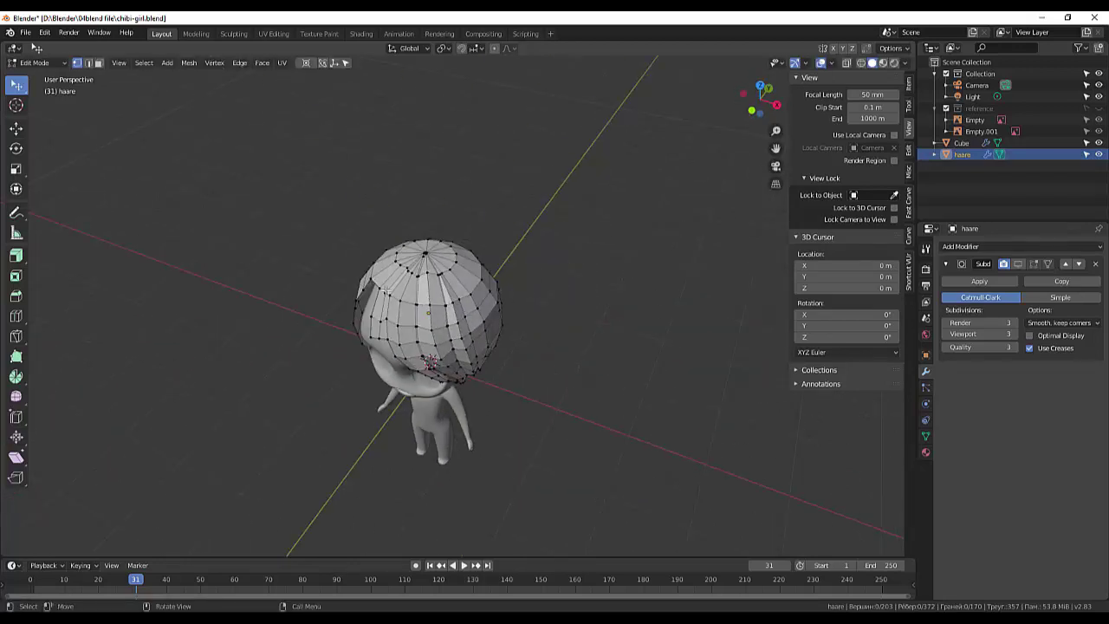
key("g")
left_click(382, 292)
key("g")
left_click(379, 321)
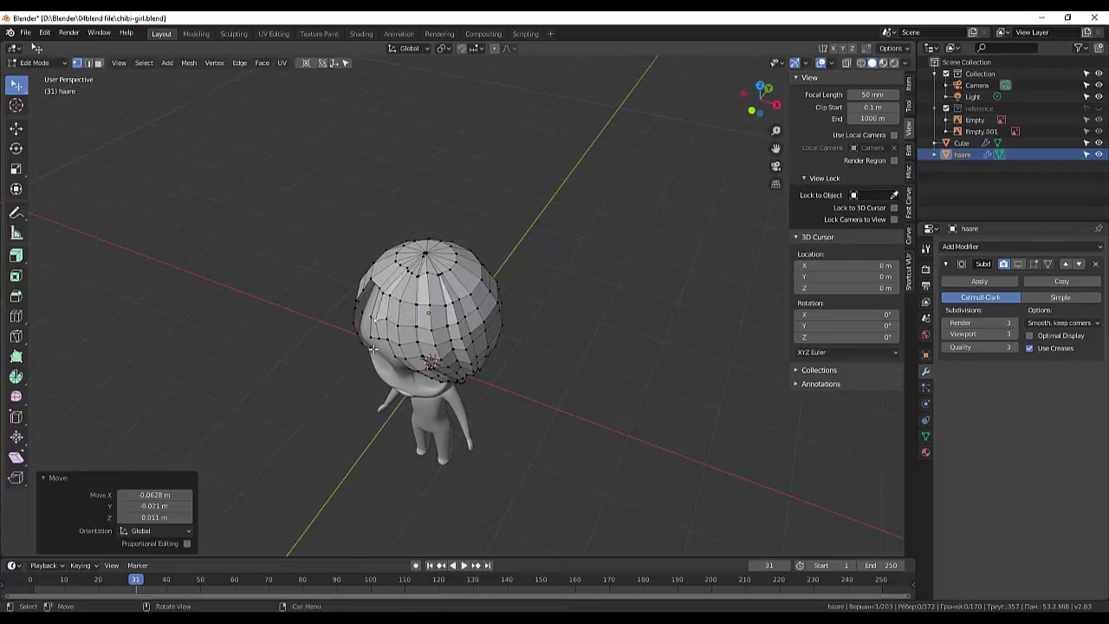
key("g")
left_click(374, 343)
mouse_move(373, 342)
middle_mouse_down()
mouse_move(619, 259)
mouse_move(602, 257)
middle_mouse_up()
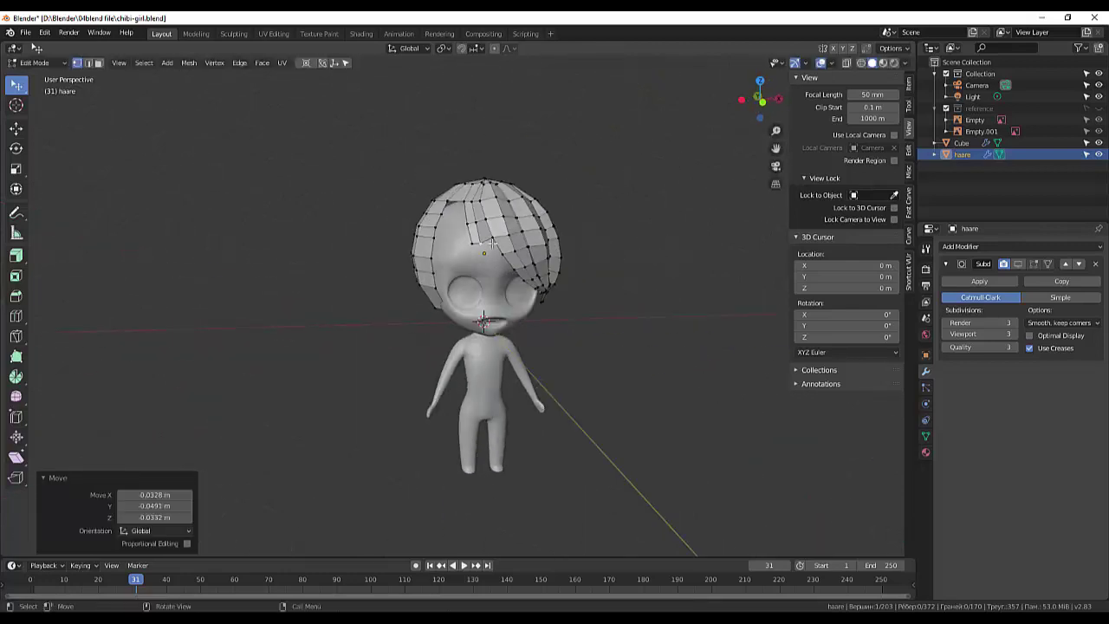
In edge mode, extrude a hair edge into a new strand and taper its tip to 0.718
left_click(88, 63)
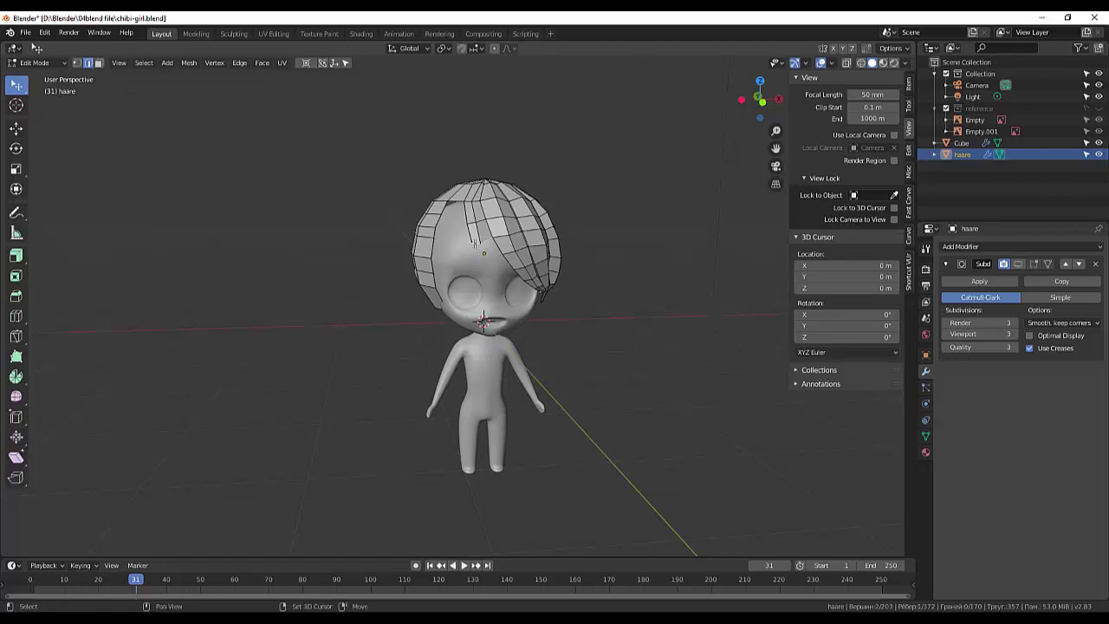
middle_click_drag(476, 241, 608, 247)
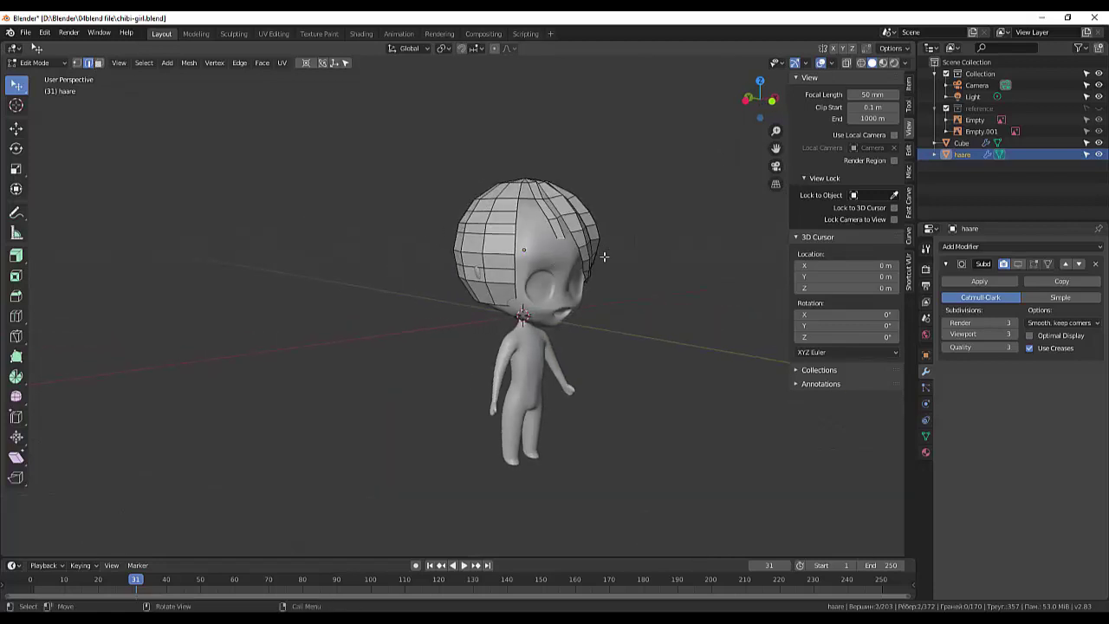
key("e")
left_click(565, 253)
middle_click_drag(565, 253, 497, 287)
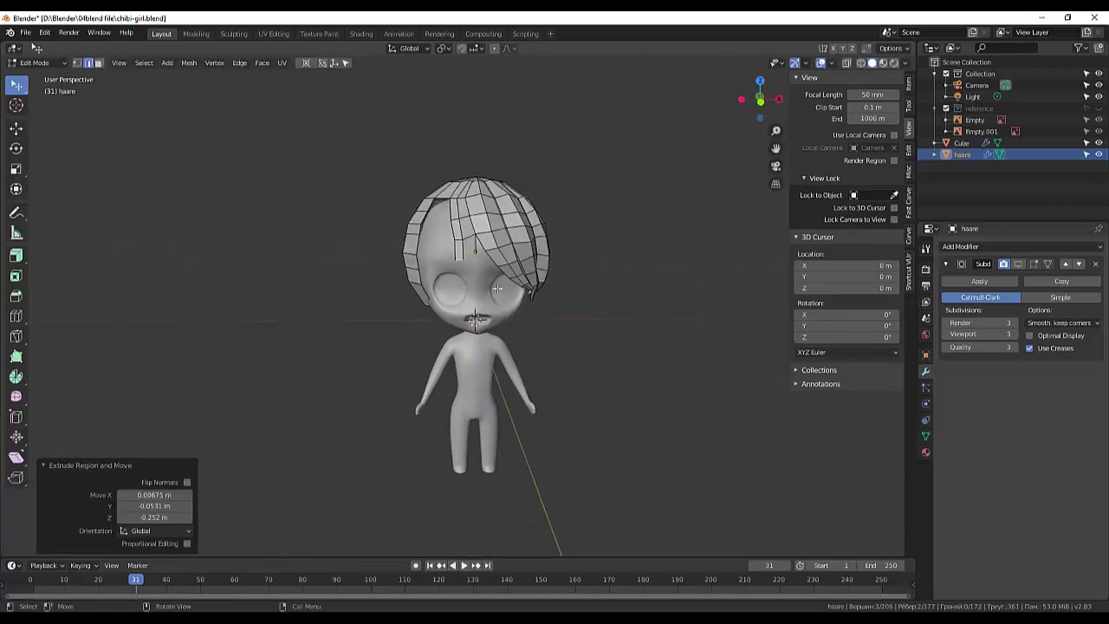
key("g")
left_click(500, 290)
key("s")
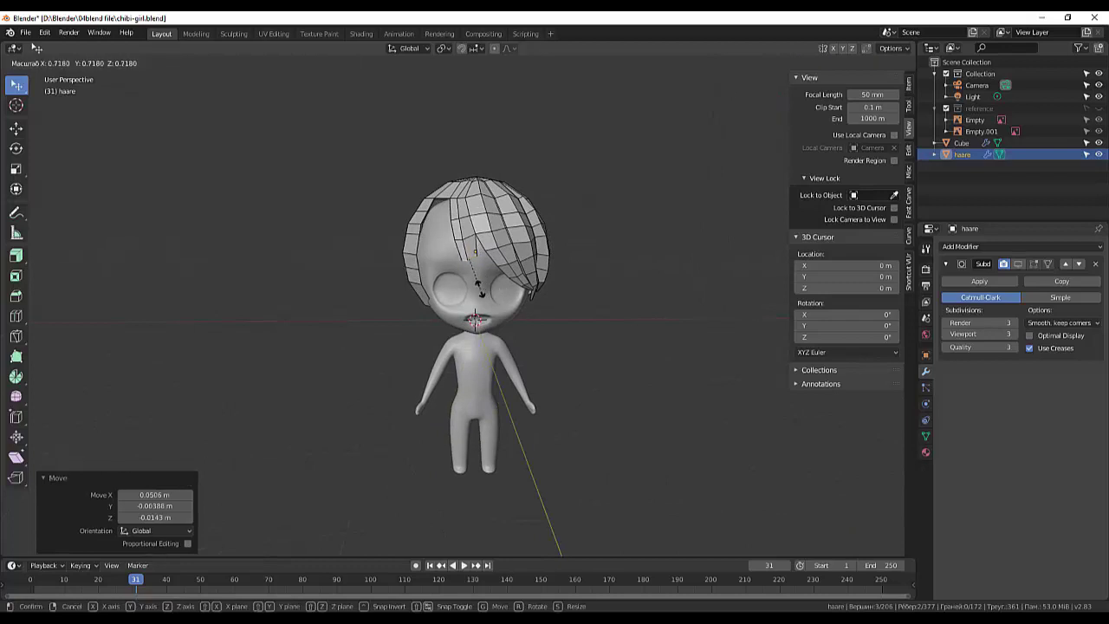
left_click(480, 293)
middle_click_drag(480, 293, 571, 253)
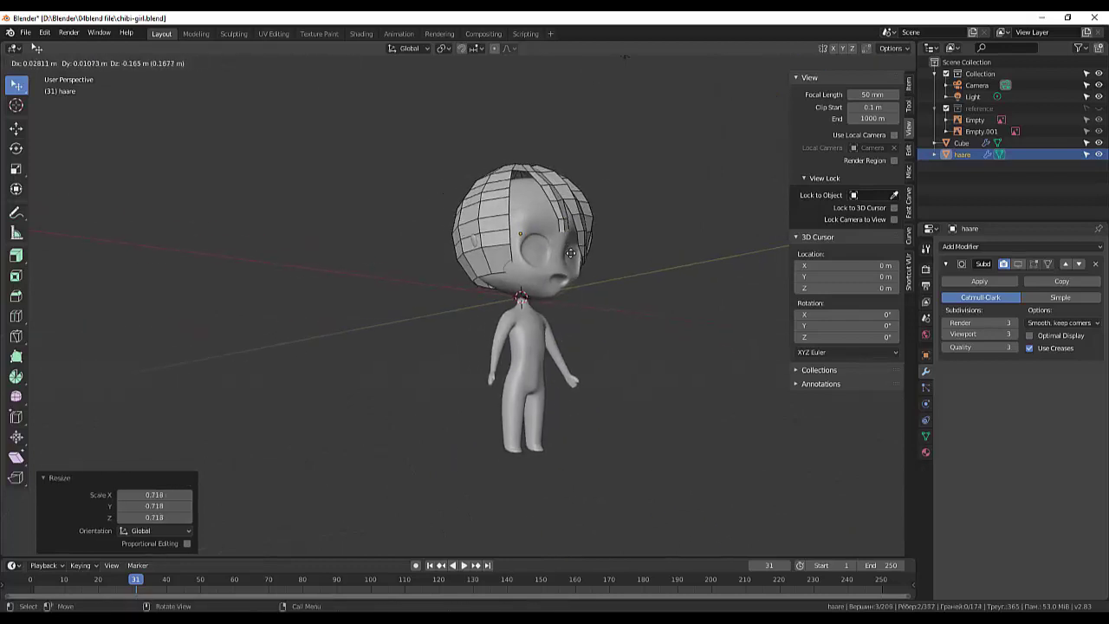
left_click(570, 253)
key("s")
right_click(565, 250)
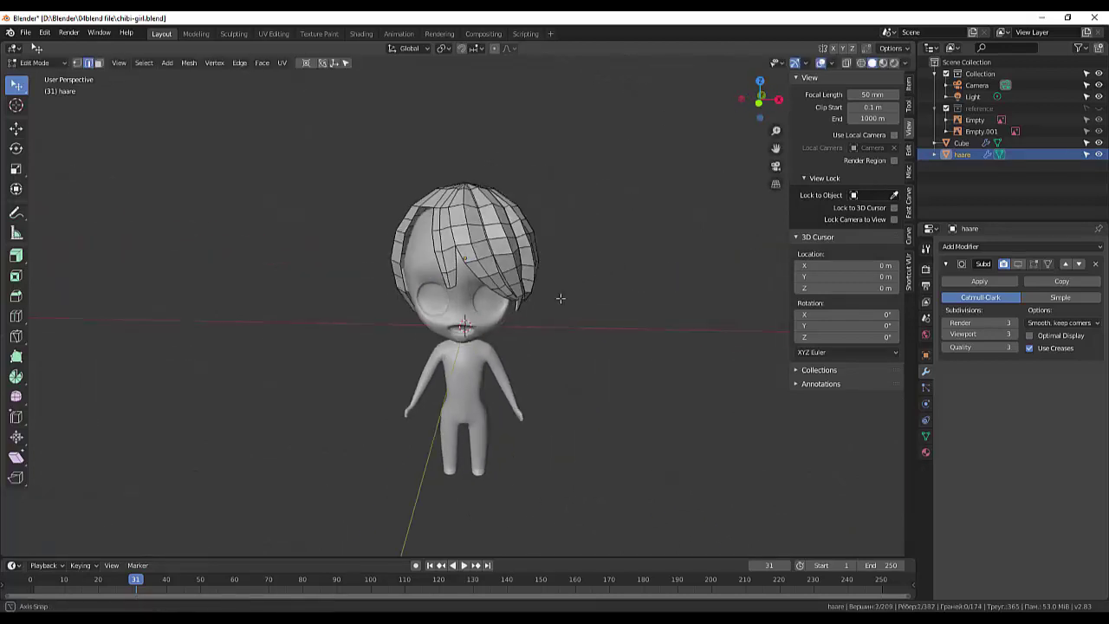
mouse_move(560, 297)
middle_mouse_down()
mouse_move(622, 294)
mouse_move(688, 267)
mouse_move(600, 302)
middle_mouse_up()
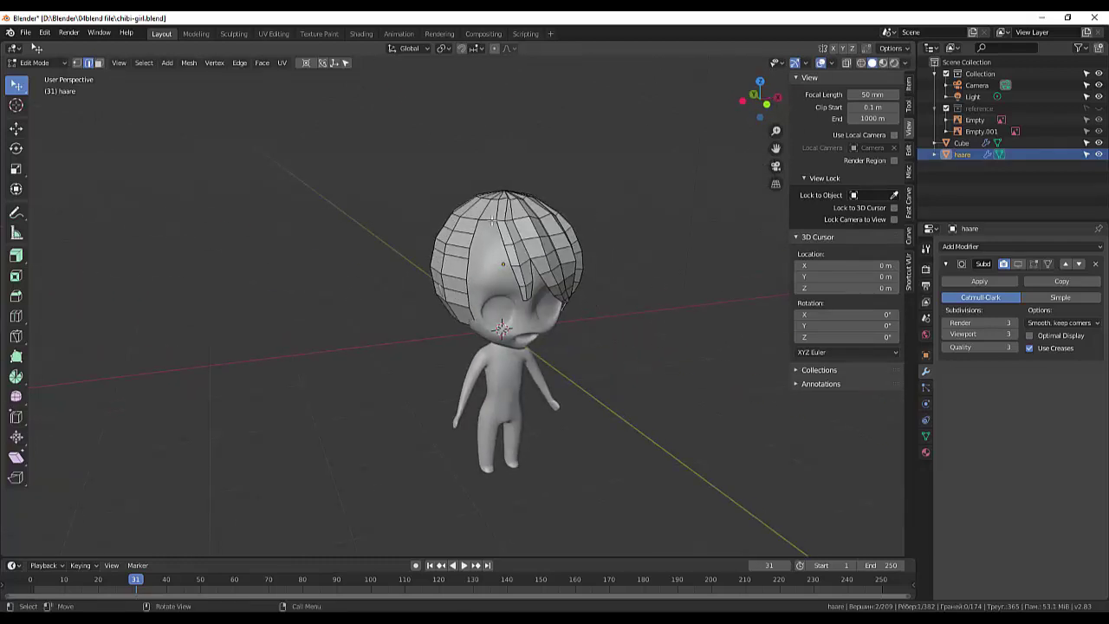
In vertex mode, reposition individual front hair vertices
key("1")
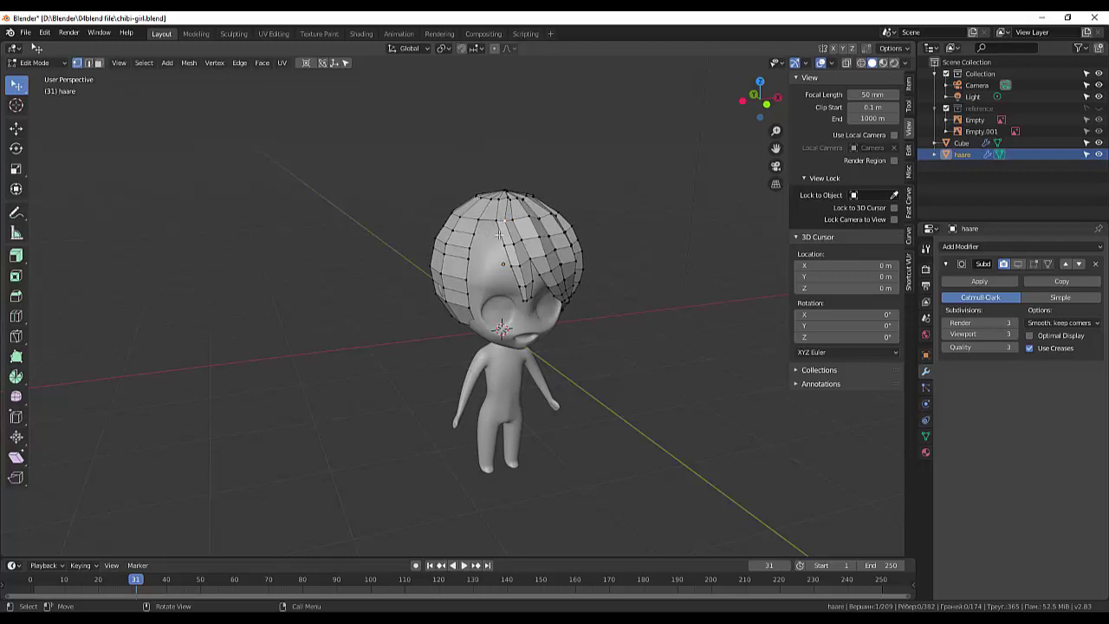
key("g")
right_click(507, 237)
key("g")
left_click(511, 240)
key("g")
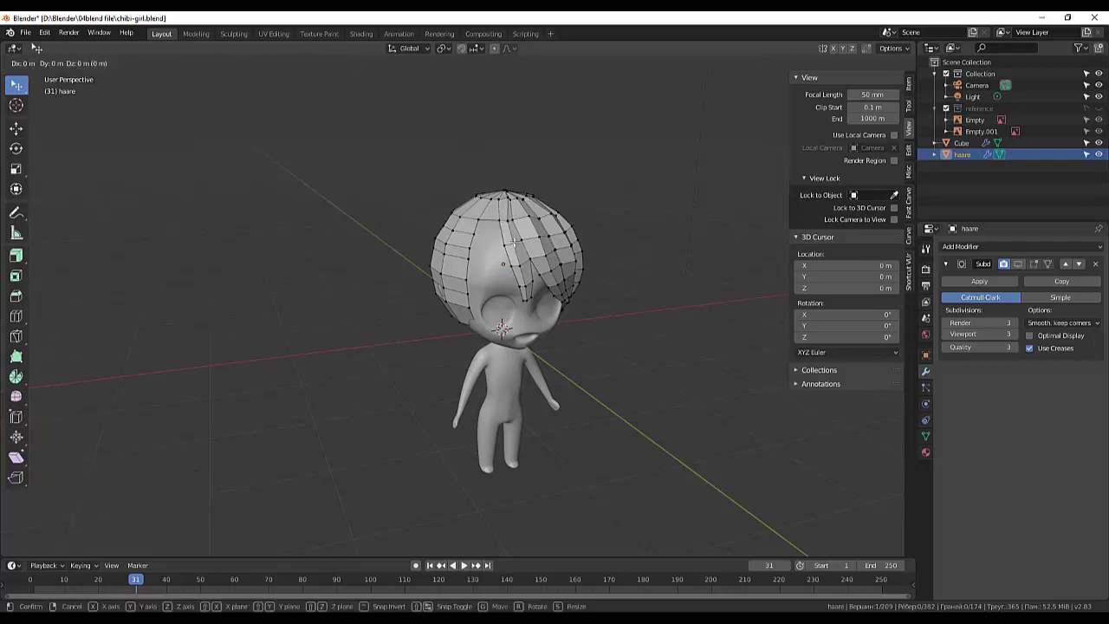
right_click(515, 242)
key("g")
right_click(515, 242)
key("g")
right_click(520, 223)
right_click(520, 223)
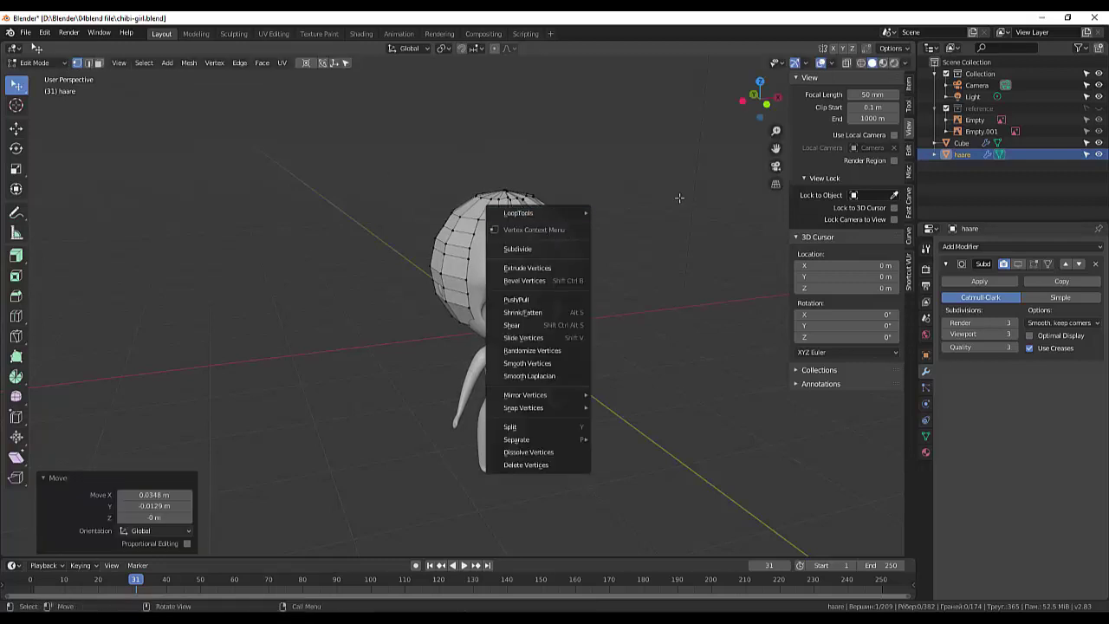
Subdivide a top hair edge, move the new vertex, then bring up the Chibi Character Part 2 tutorial
key("Escape")
key("KP_6")
key("KP_6")
key("KP_6")
key("KP_6")
key("KP_6")
key("KP_6")
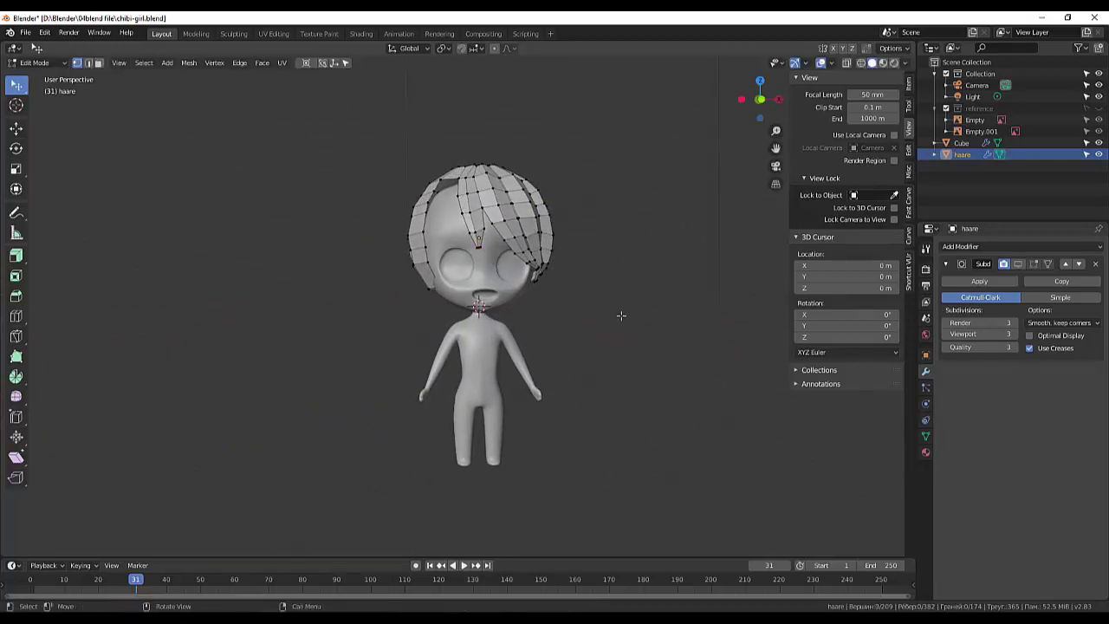
middle_click_drag(617, 316, 655, 329)
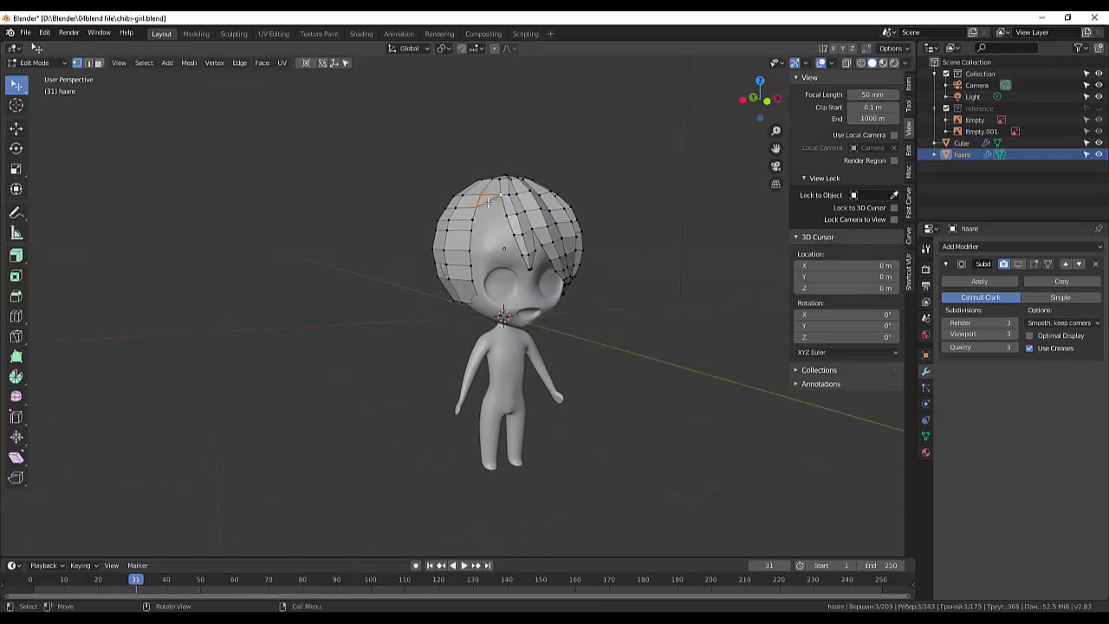
right_click(593, 206)
left_click(520, 205)
key("g")
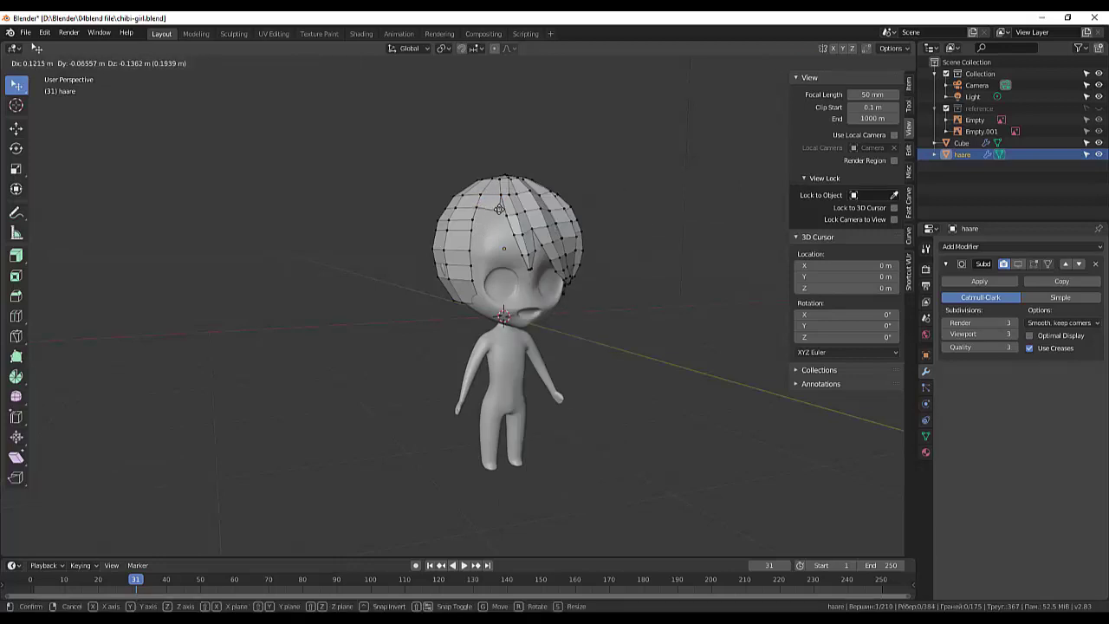
left_click(478, 205)
middle_click_drag(590, 279, 433, 234)
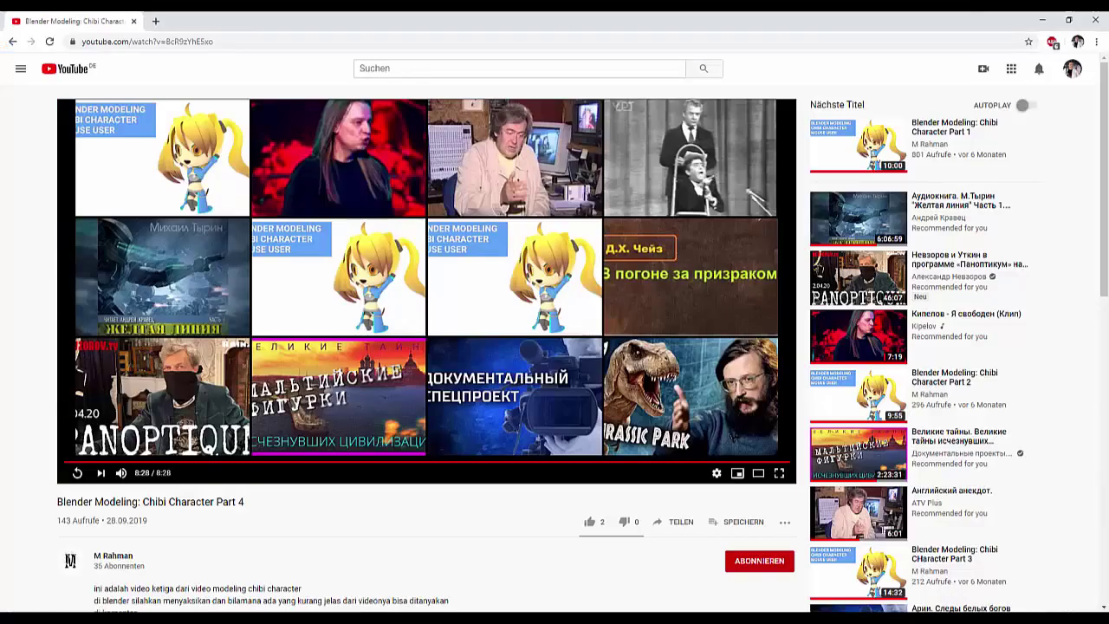
left_click(346, 260)
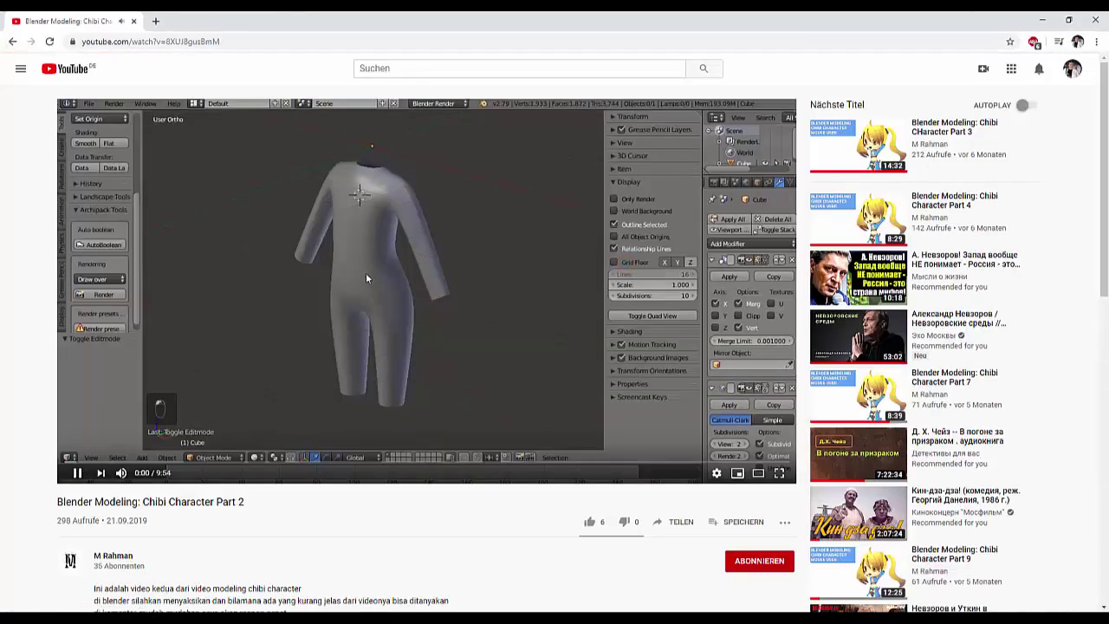
Skim Part 4 at 7:59, then pause Chibi Character Part 5 at about 10:56 on the hair view
left_click(953, 200)
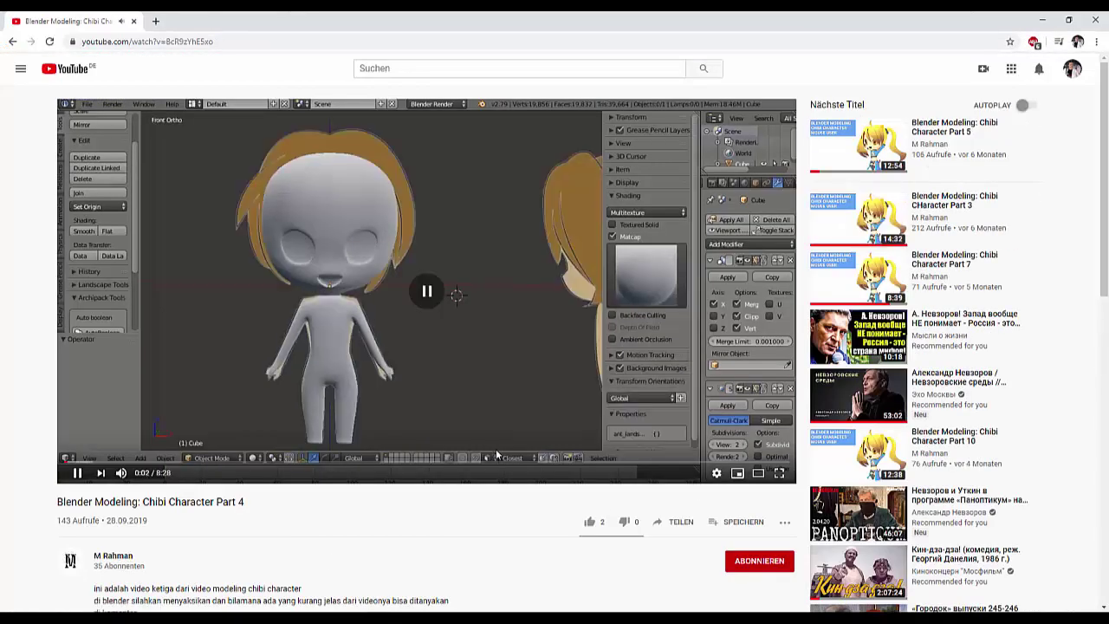
left_click_drag(321, 466, 777, 468)
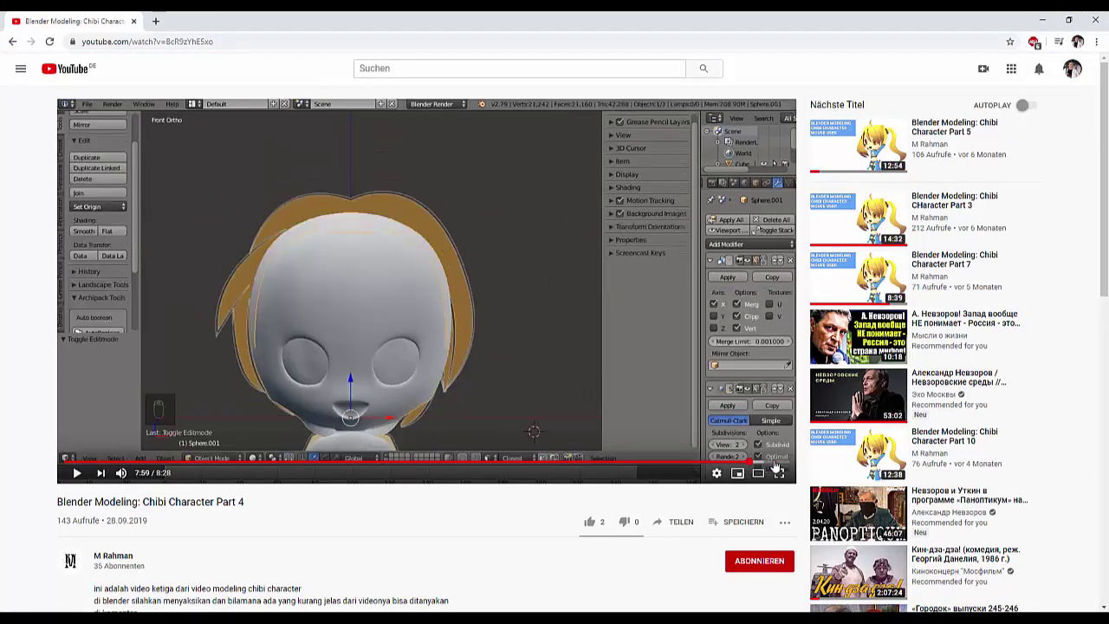
left_click(954, 138)
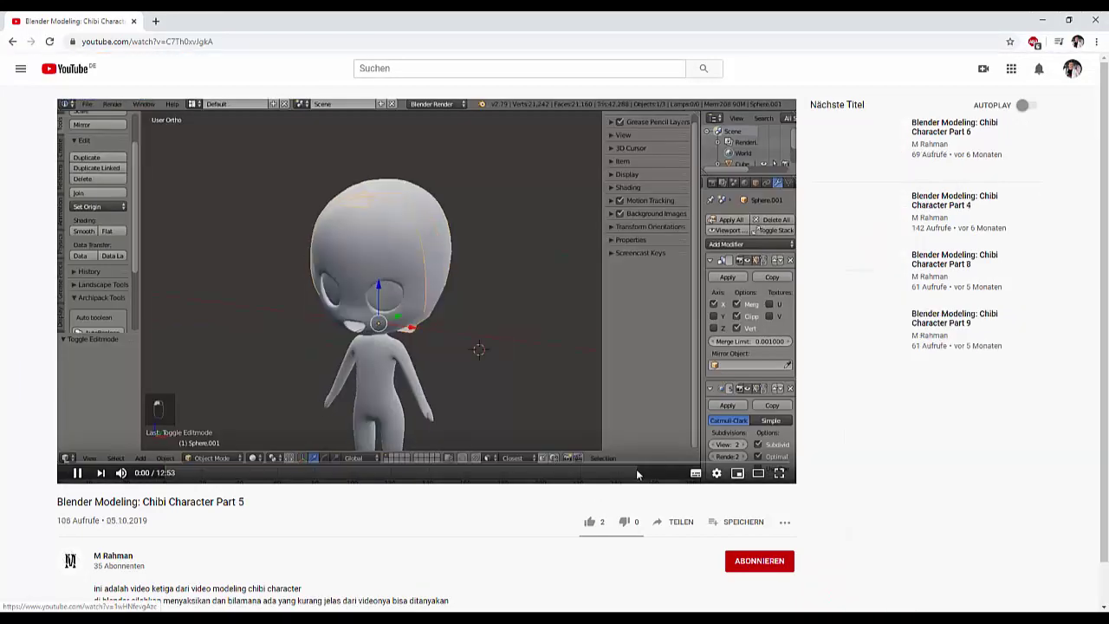
left_click(631, 467)
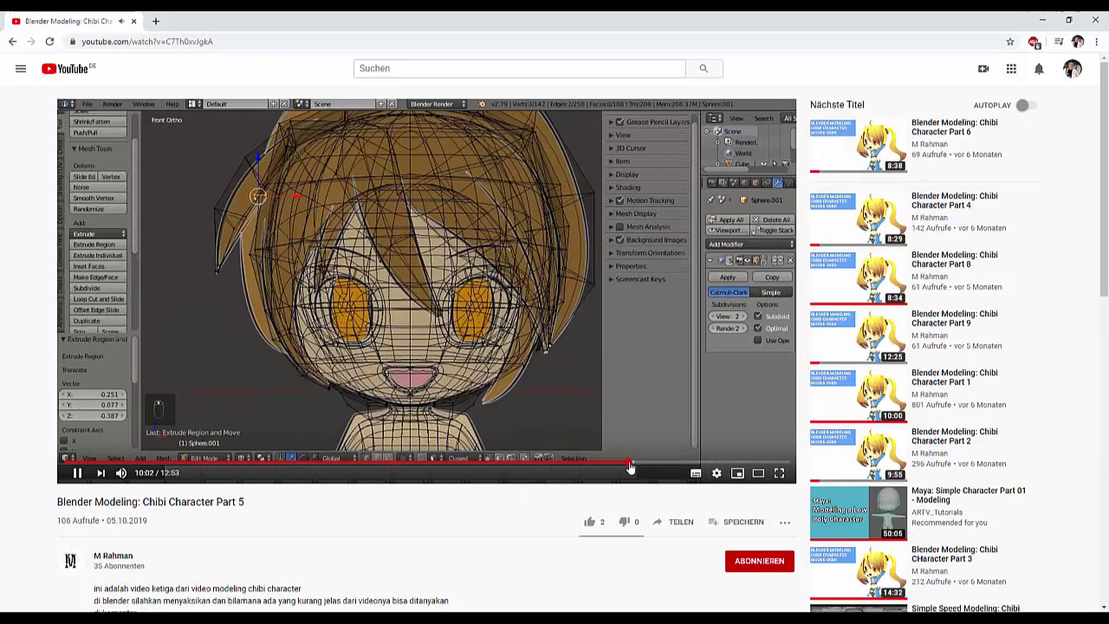
left_click(652, 466)
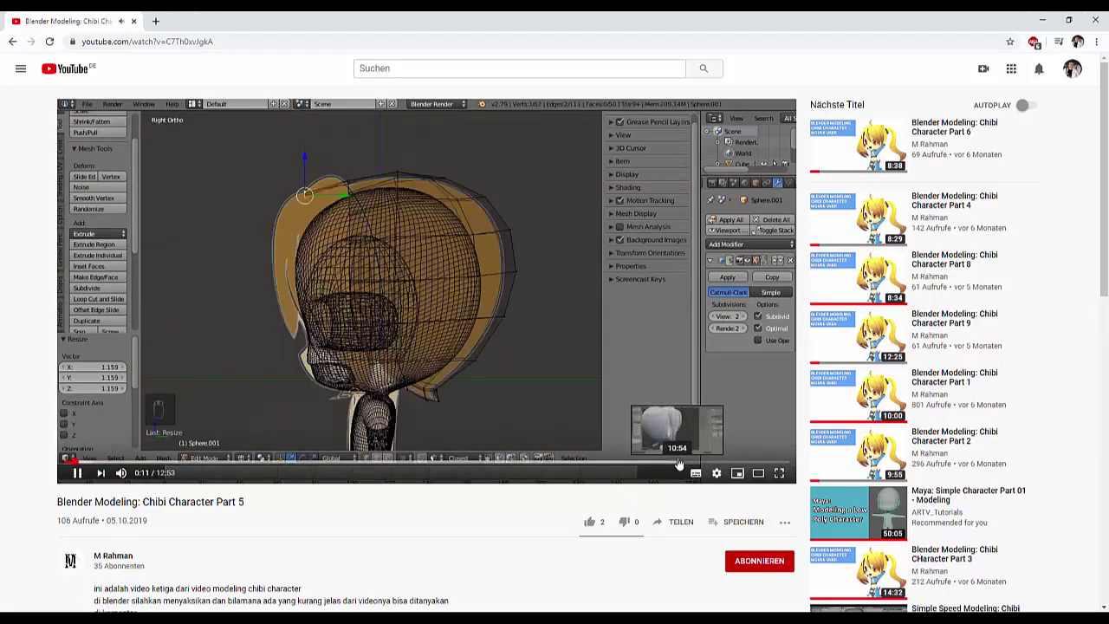
left_click(680, 466)
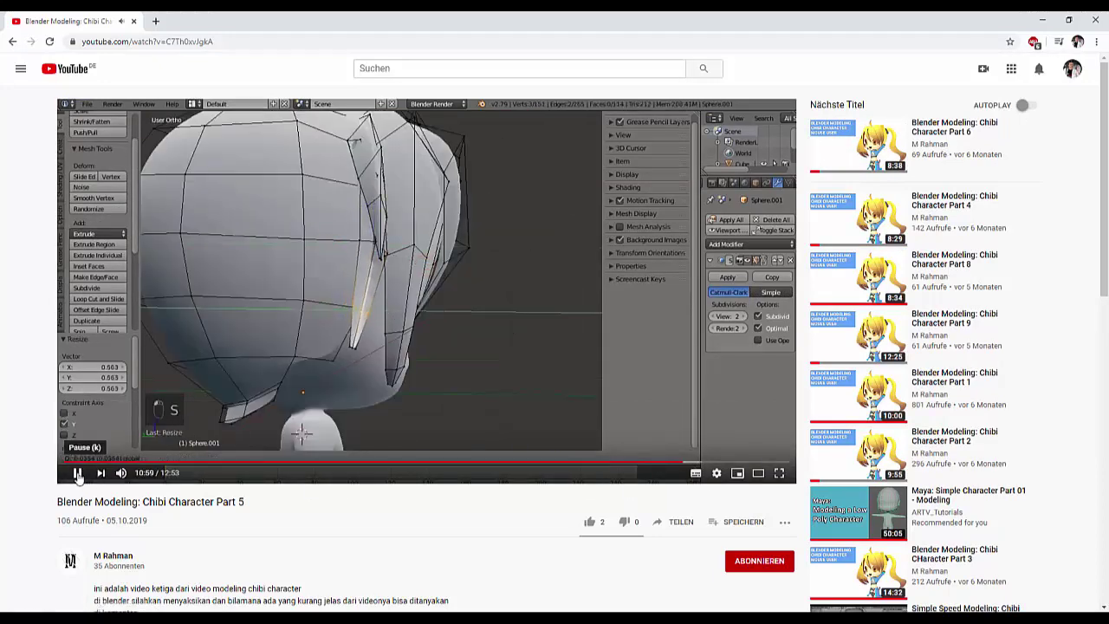
left_click(77, 473)
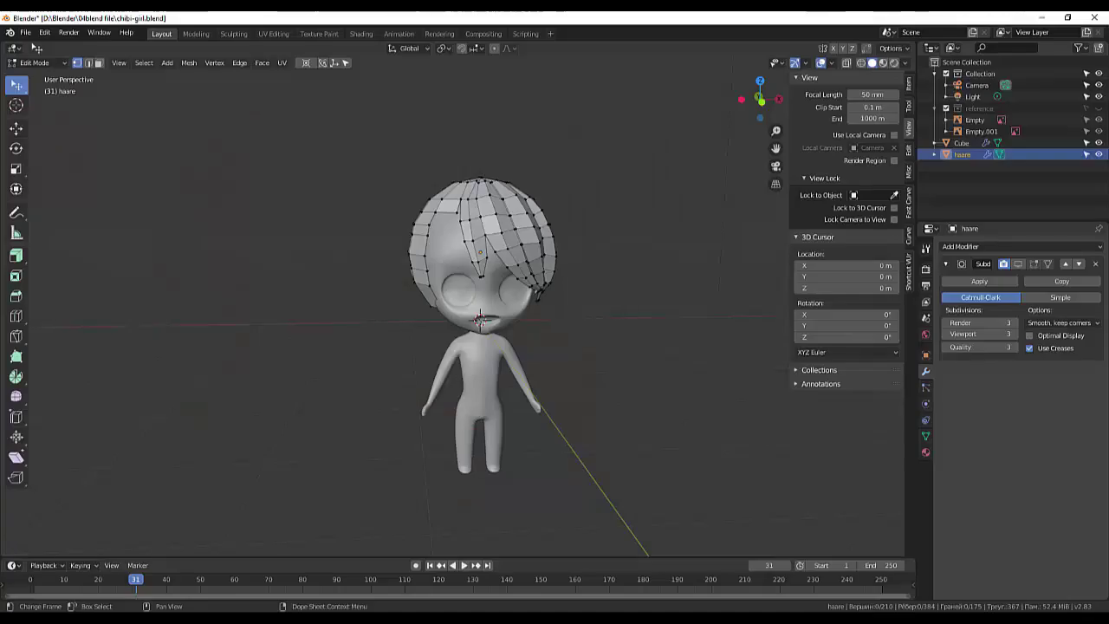
Add a centred loop cut around the hair cap at the crown
left_click(439, 213)
key("ctrl+r")
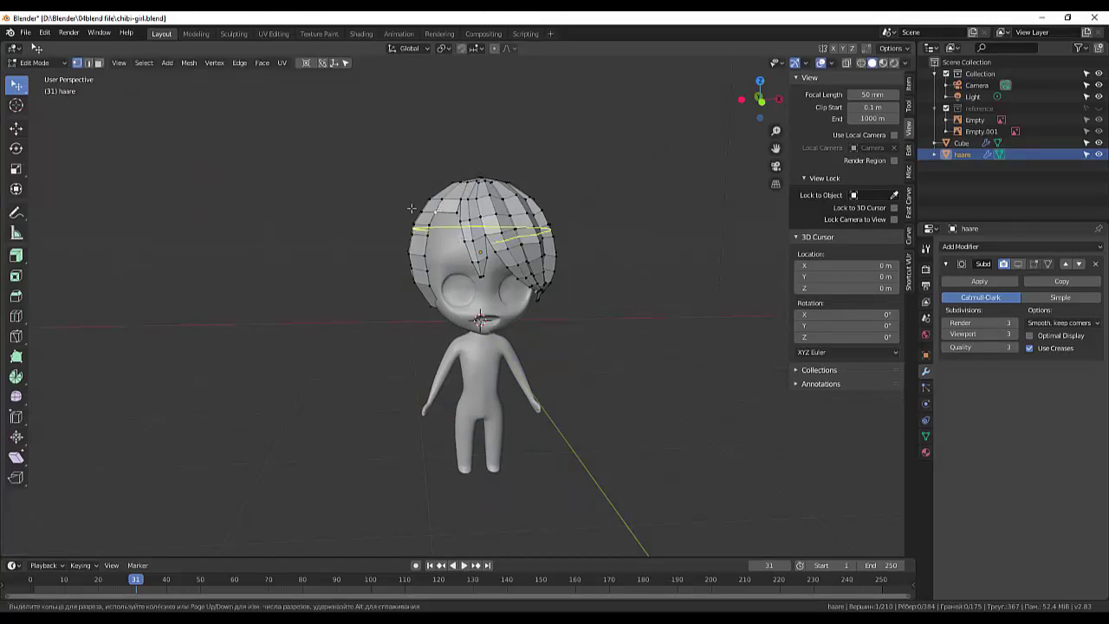
left_click(477, 227)
right_click(477, 229)
scroll(458, 210, "up", 2)
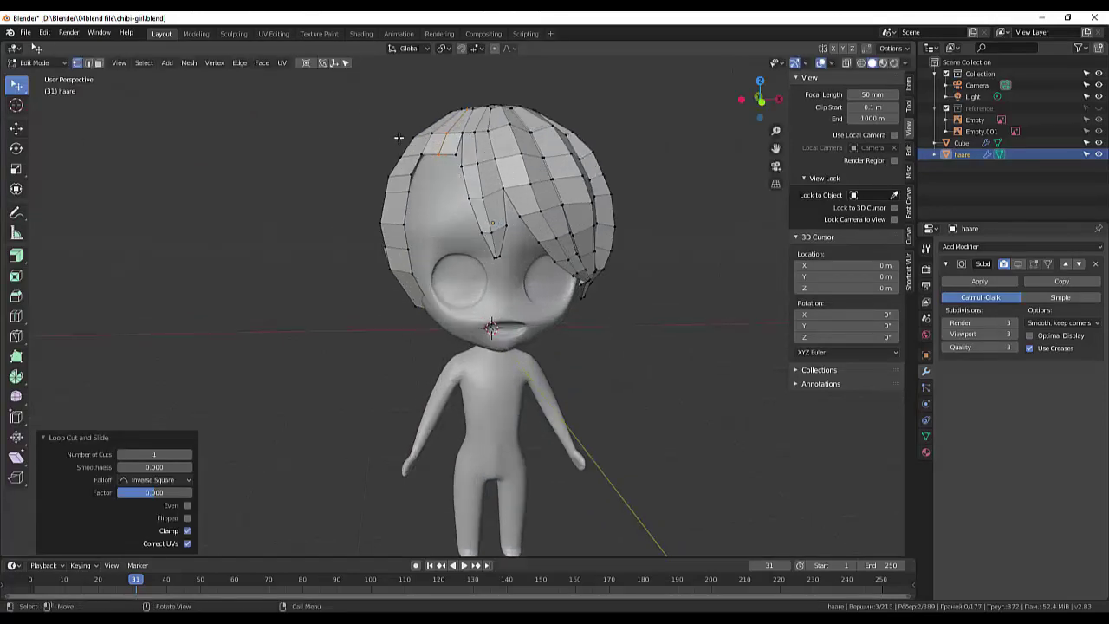
Adjust a front vertex and extrude a hair section down by -0.12, -0.0375, -0.163 m
key("g")
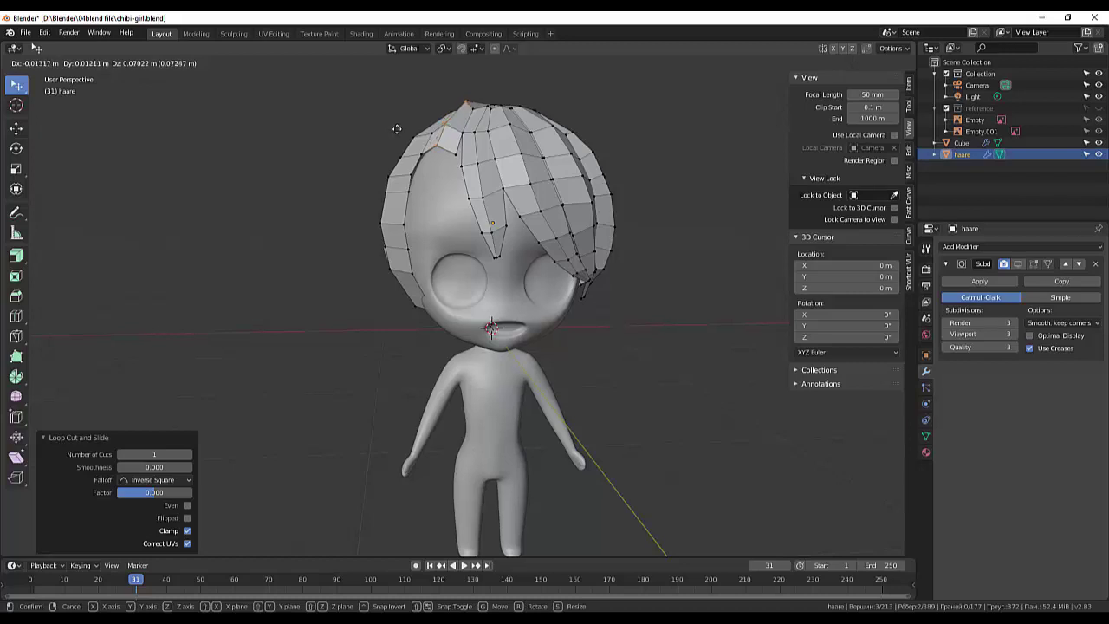
left_click(396, 128)
middle_click_drag(396, 128, 577, 186)
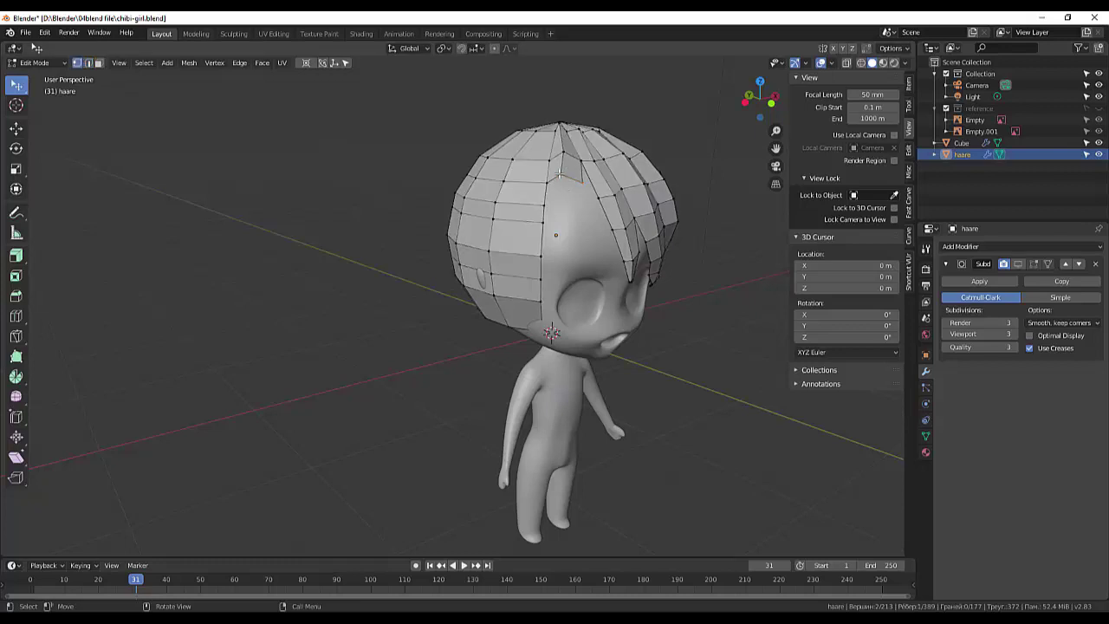
key("g")
left_click(568, 177)
middle_click_drag(572, 218, 514, 245)
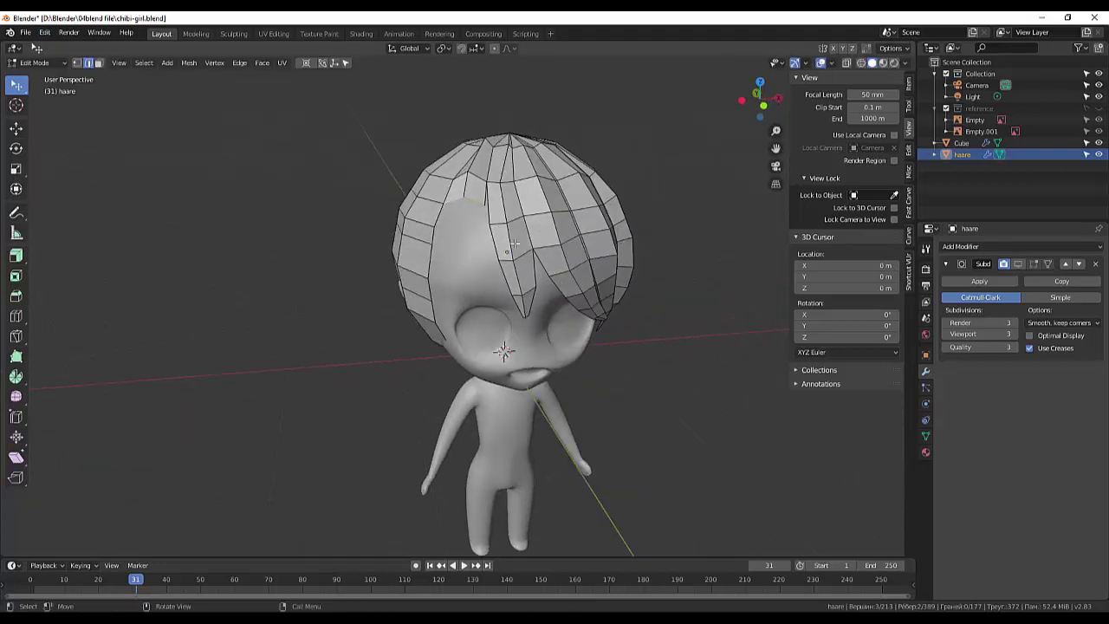
left_click(507, 275)
From front and side views, move hair vertices so strands follow the head
key("KP_3")
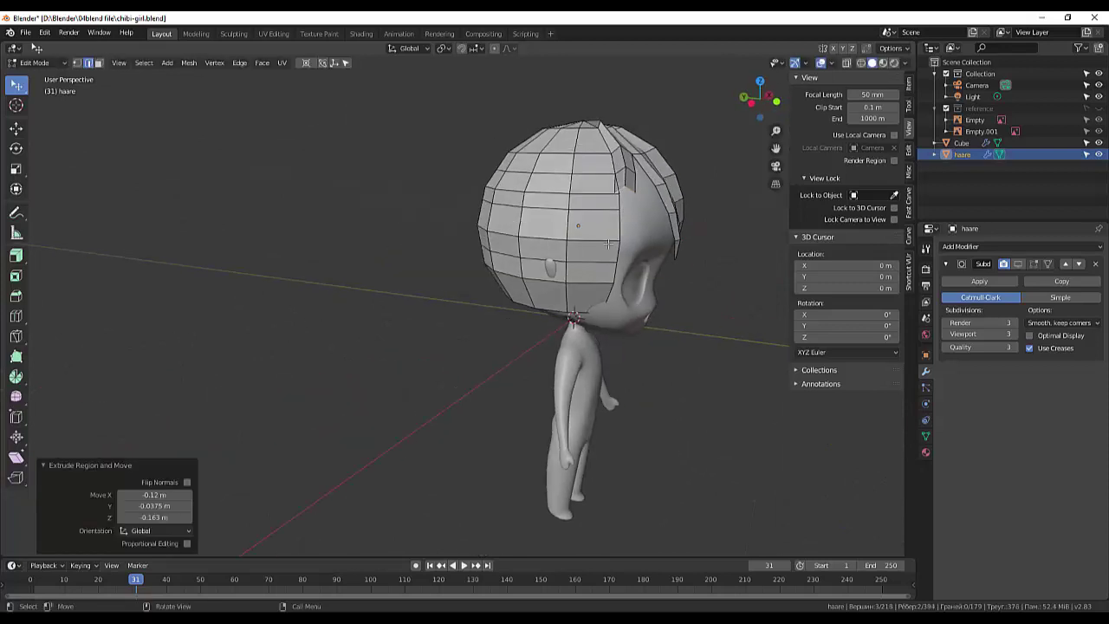
key("KP_1")
key("g")
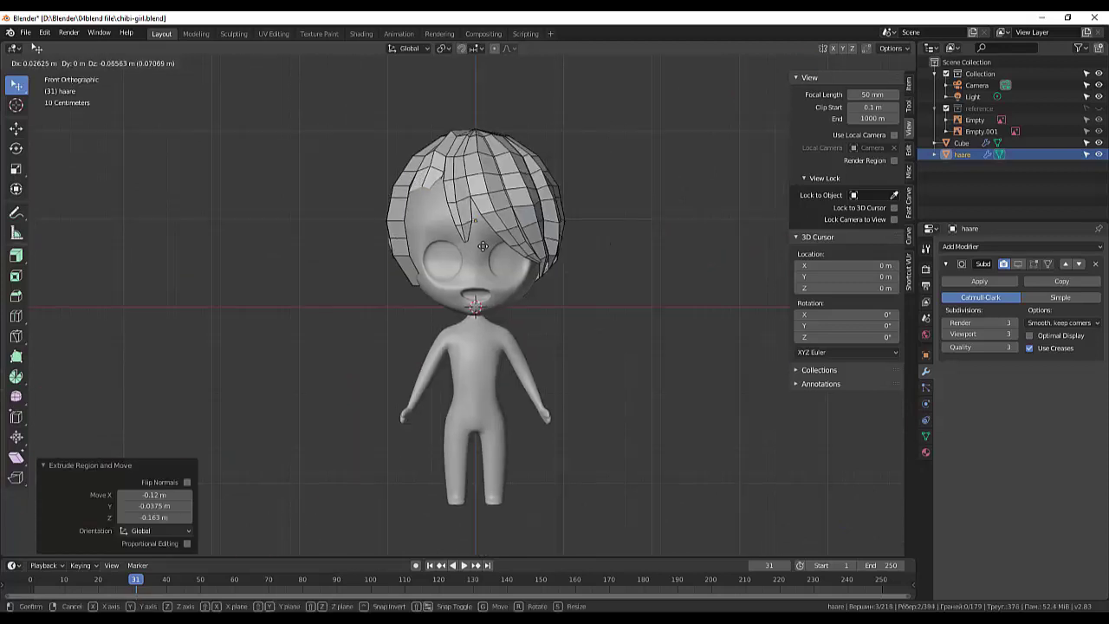
left_click(484, 246)
middle_click_drag(483, 246, 285, 286)
key("g")
right_click(286, 286)
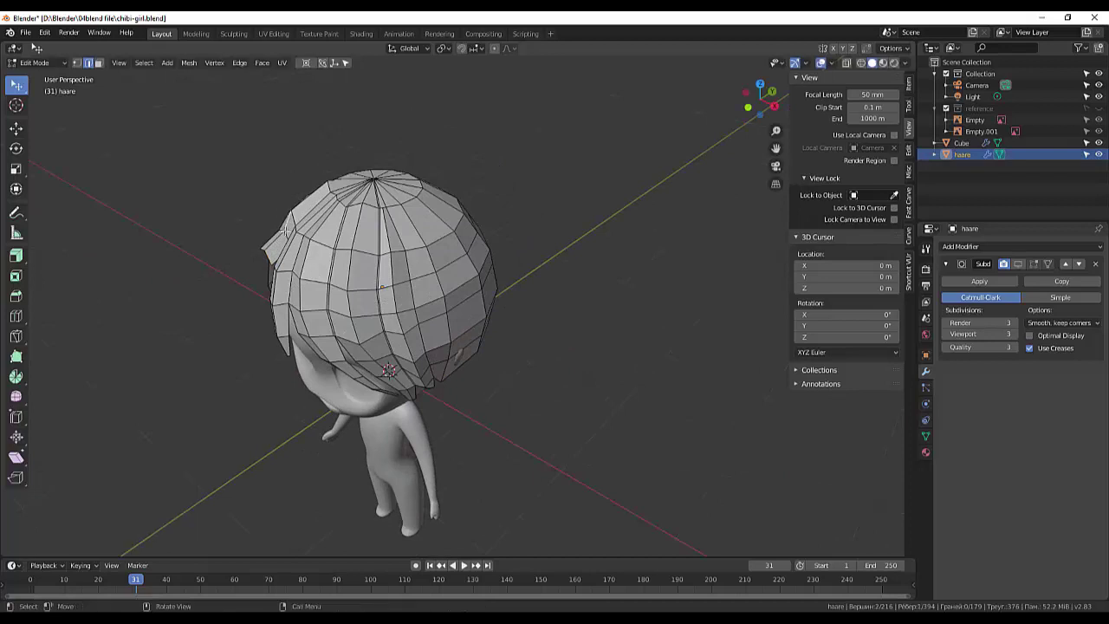
key("g")
left_click(286, 234)
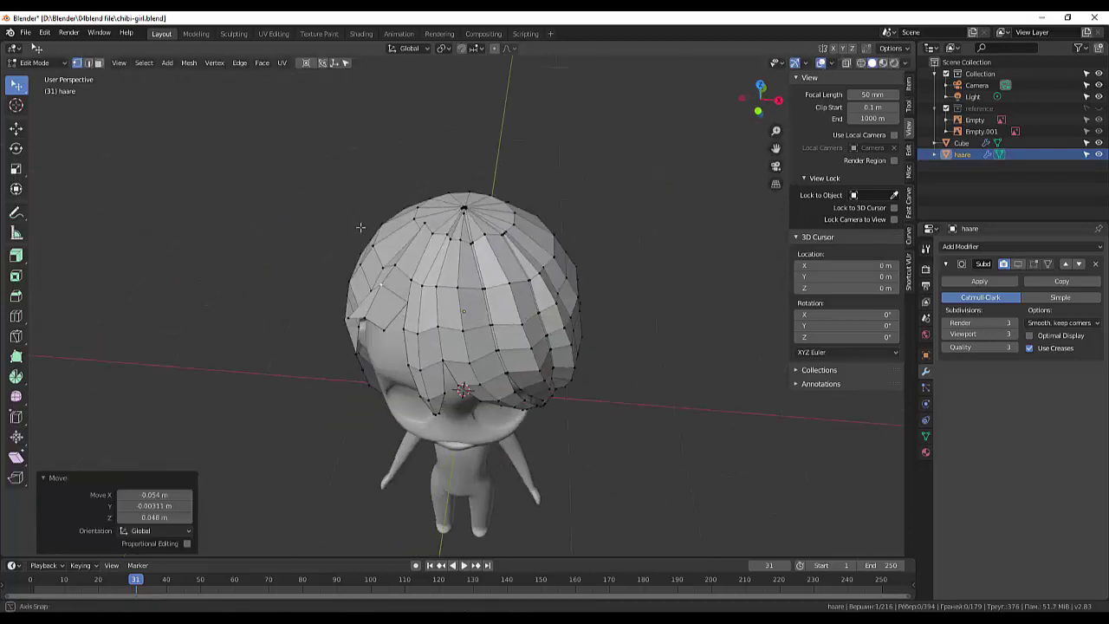
mouse_move(286, 234)
middle_mouse_down()
mouse_move(529, 270)
mouse_move(545, 199)
middle_mouse_up()
key("g")
left_click(530, 269)
Shape the parted front strand, moving a vertex by 0.00954, 0.00386, -0.0637 m
left_click(475, 256)
key("g")
left_click(482, 250)
key("g")
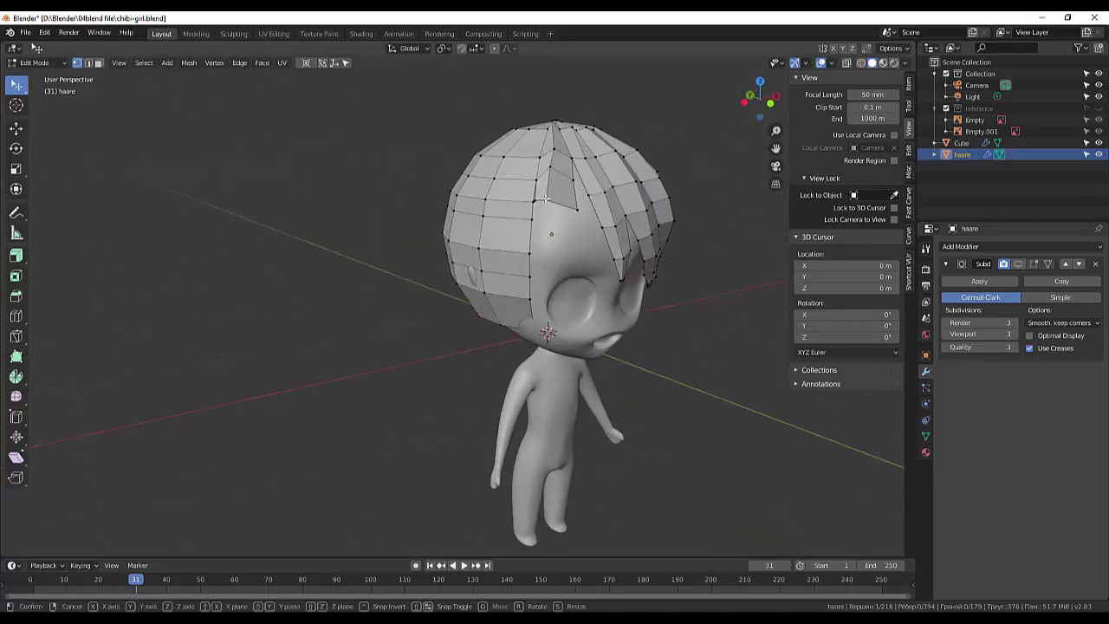
left_click(552, 171)
key("g")
left_click(552, 171)
key("g")
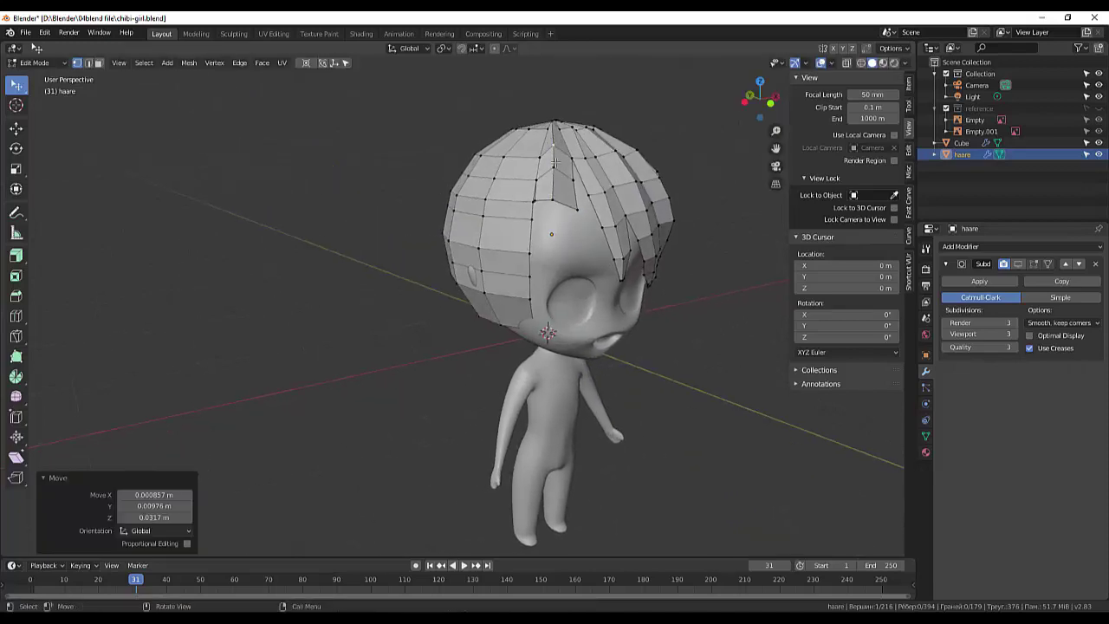
left_click(552, 171)
mouse_move(552, 170)
middle_mouse_down()
mouse_move(486, 166)
mouse_move(448, 178)
mouse_move(505, 249)
middle_mouse_up()
key("g")
left_click(472, 169)
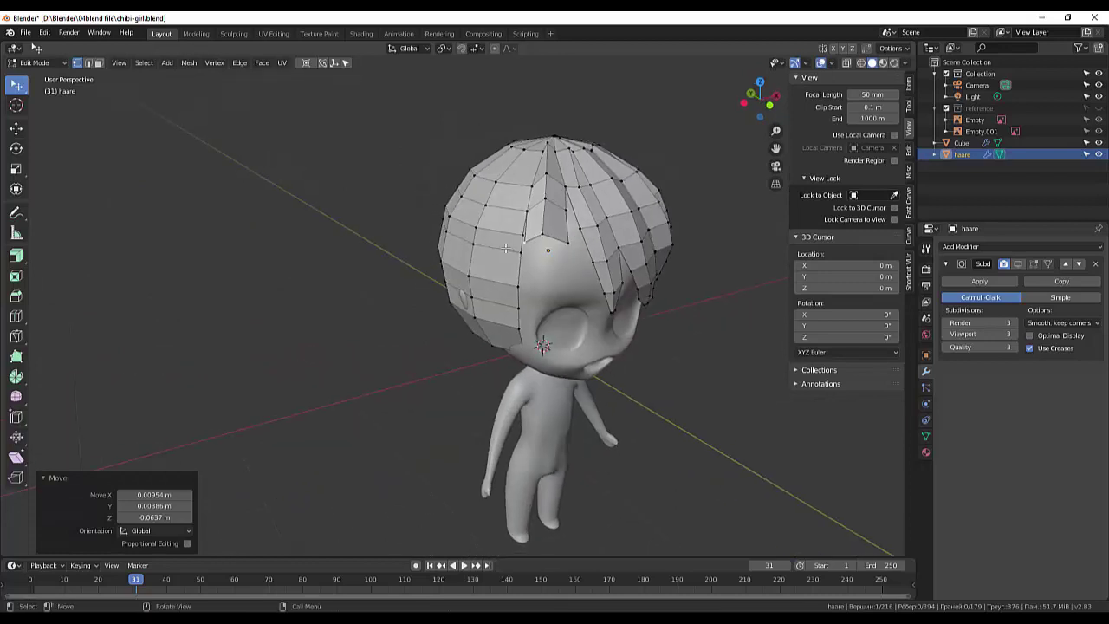
left_click(523, 235)
Merge the two selected hair vertices At First, then adjust the crown vertices
key("m")
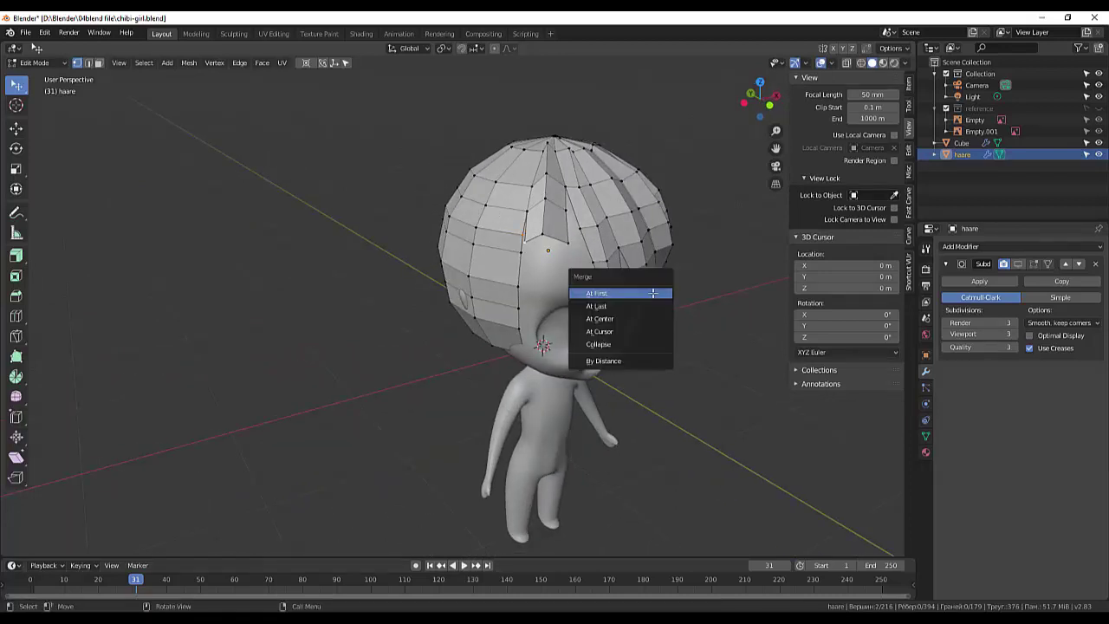
left_click(653, 295)
middle_click_drag(653, 295, 660, 251)
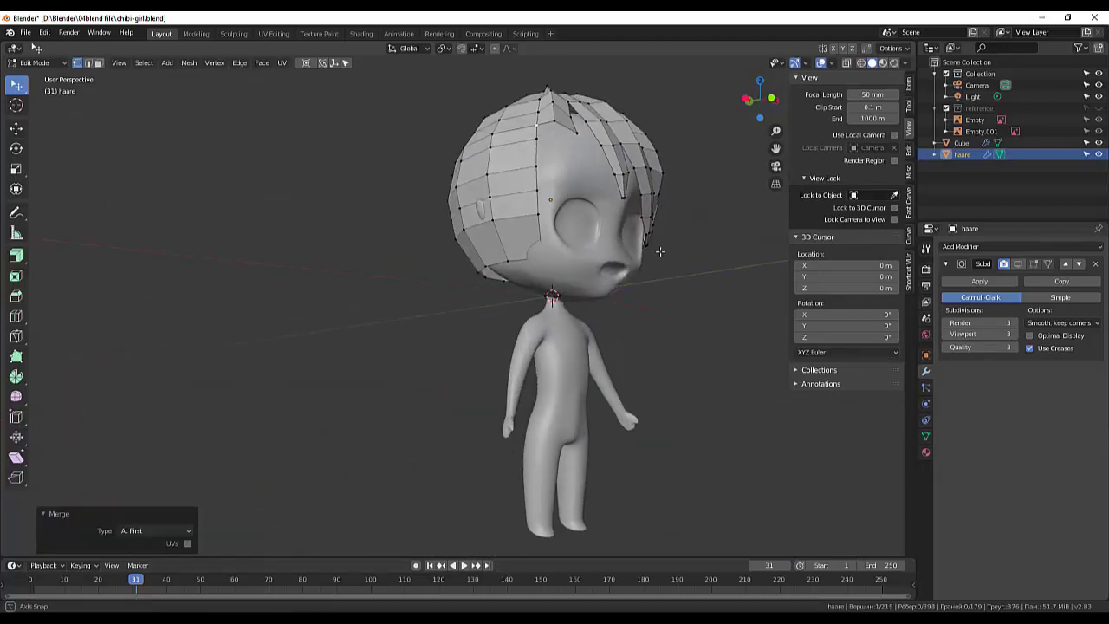
key("g")
left_click(554, 120)
key("g")
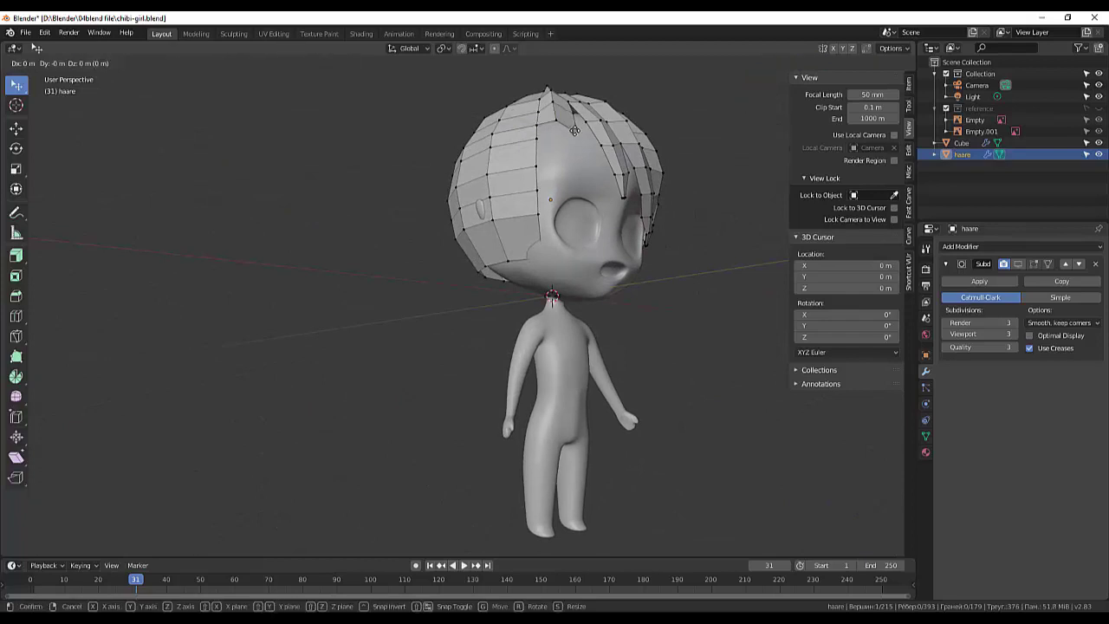
left_click(563, 112)
key("g")
left_click(552, 90)
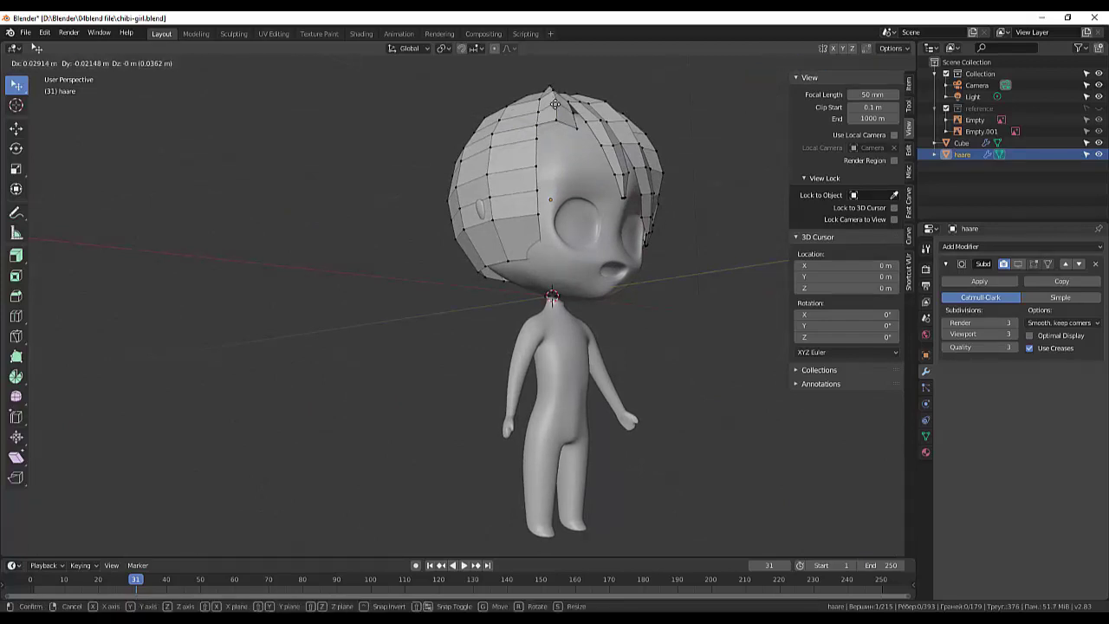
Reposition more hair vertices along the side of the head
key("g")
left_click(554, 118)
key("g")
left_click(556, 119)
mouse_move(556, 120)
middle_mouse_down()
mouse_move(539, 184)
mouse_move(364, 213)
mouse_move(519, 228)
mouse_move(358, 135)
middle_mouse_up()
key("g")
left_click(361, 213)
key("g")
left_click(351, 210)
Refine the remaining strand vertices, the last moved by 0.0175, 0.0262, 0.0401 m
key("g")
left_click(408, 219)
key("g")
left_click(523, 230)
key("g")
key("g")
left_click(358, 137)
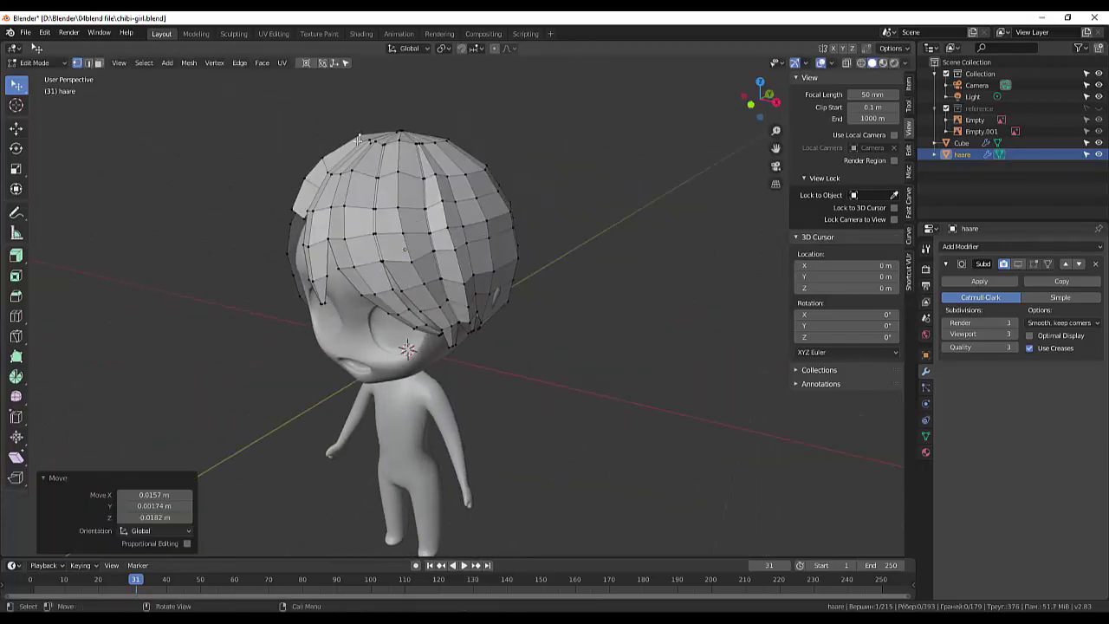
key("g")
left_click(330, 168)
mouse_move(330, 168)
middle_mouse_down()
mouse_move(433, 252)
mouse_move(654, 476)
middle_mouse_up()
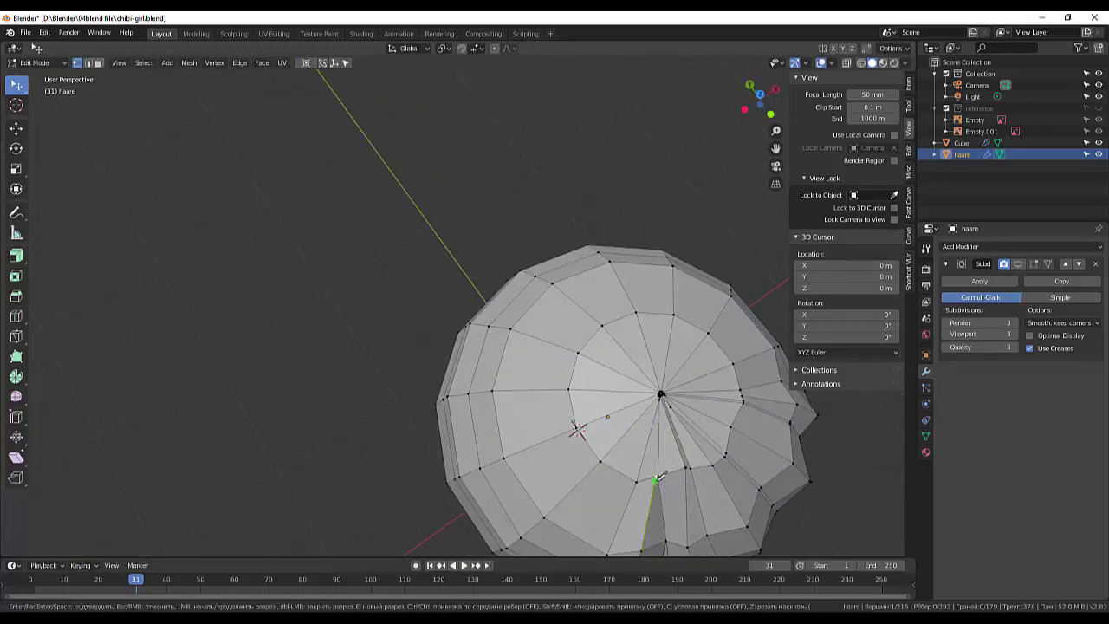
Confirm the knife cut down from the crown and circle-select the top pole vertex
key("Return")
middle_click_drag(660, 394, 664, 442)
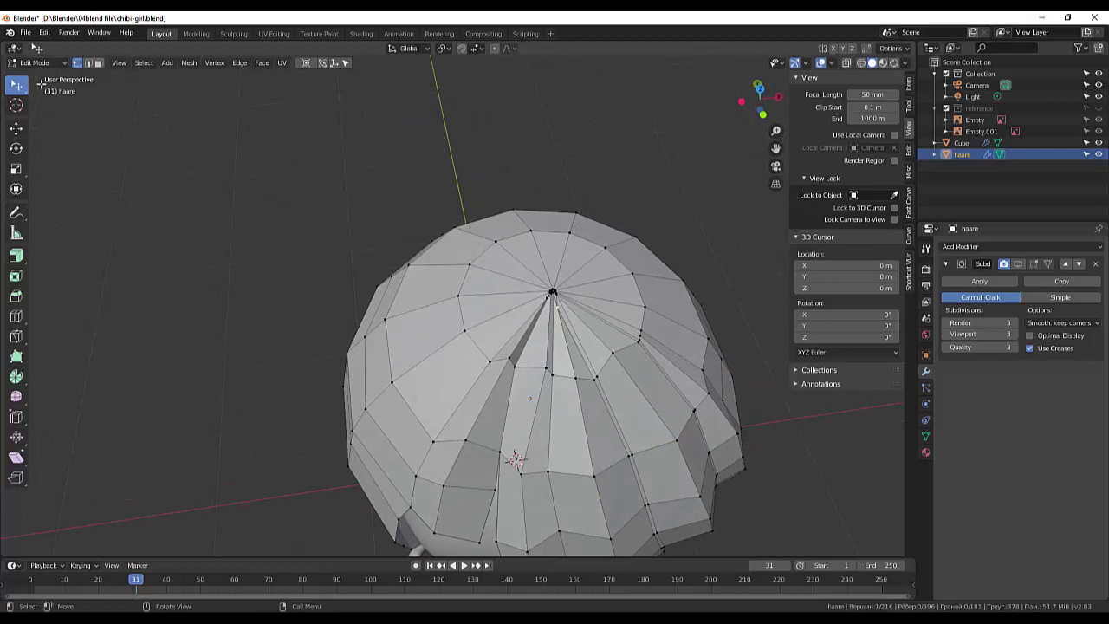
left_click_drag(40, 82, 87, 136)
left_click(552, 293)
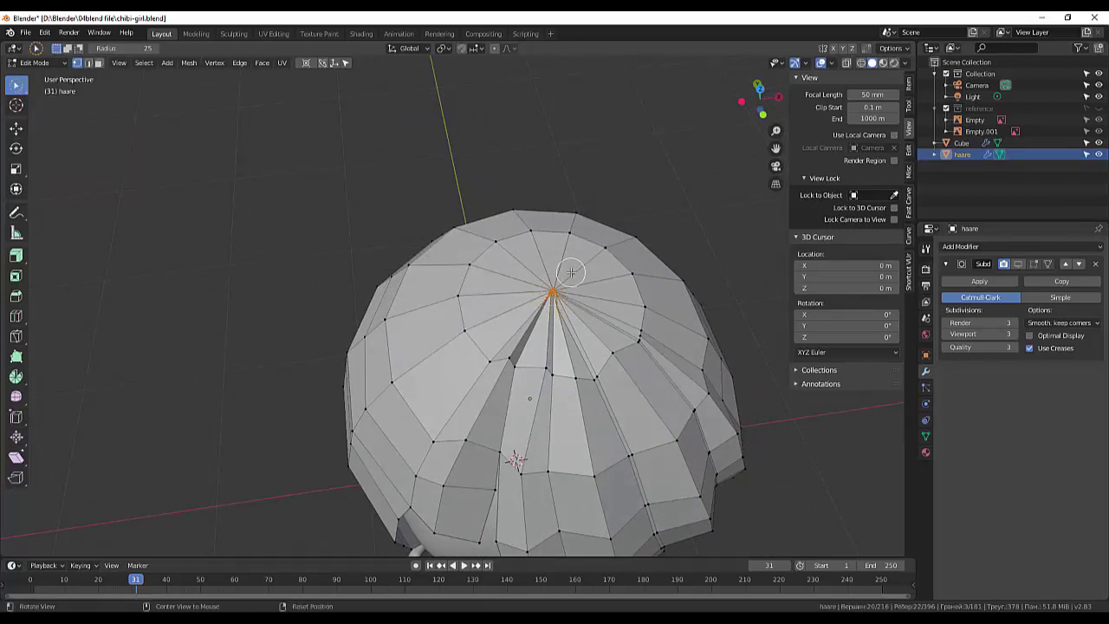
Try merging the top vertices At Cursor, undo it, and return to box selection
key("m")
left_click(521, 295)
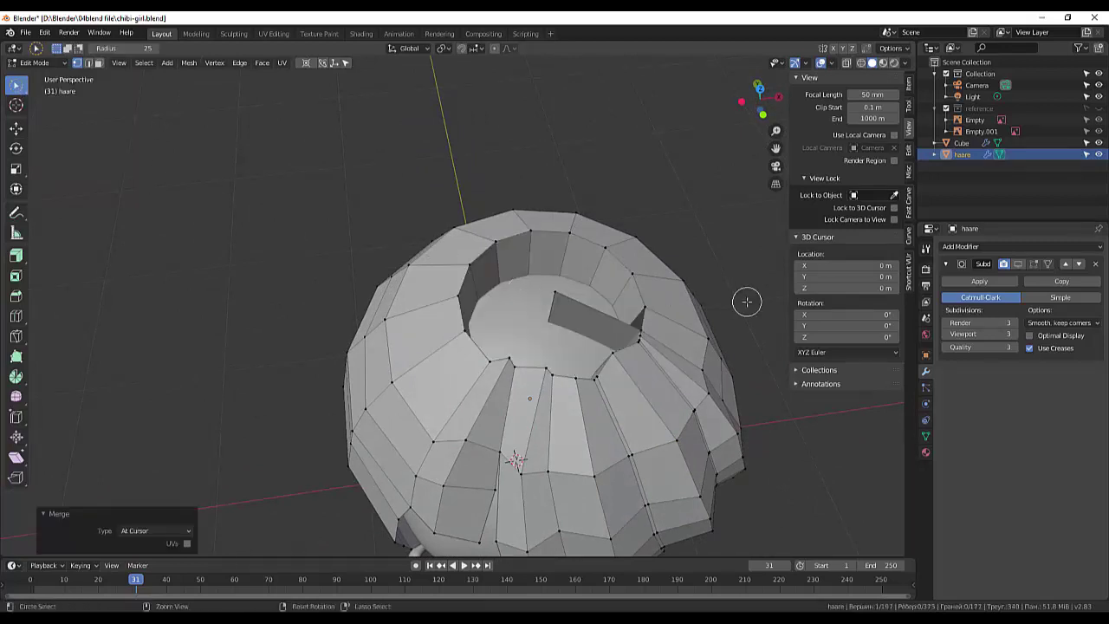
key("ctrl+z")
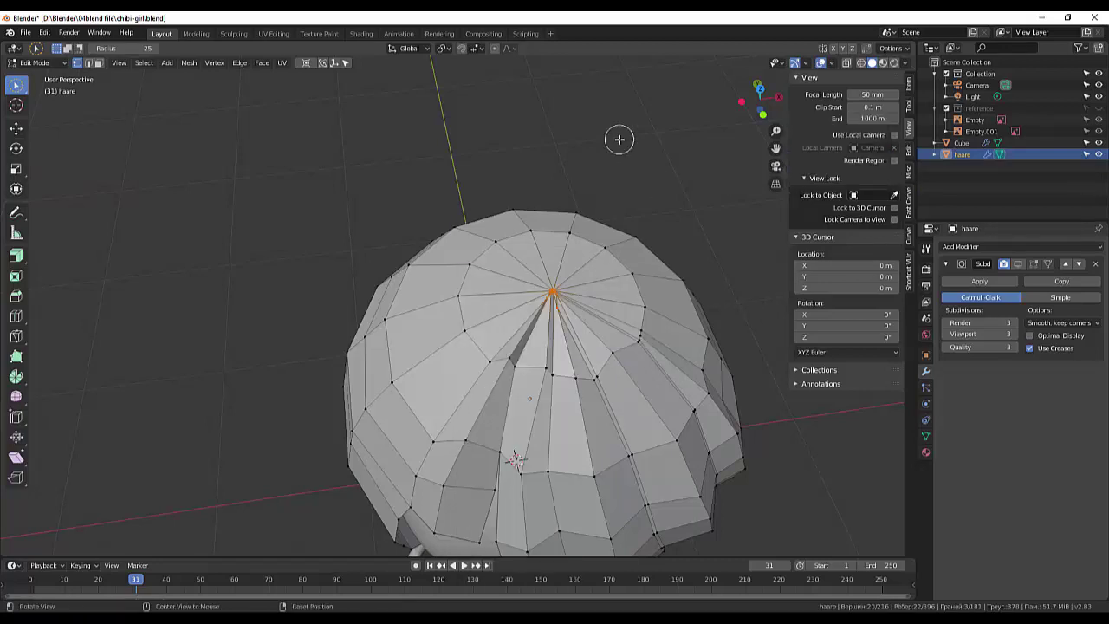
key("m")
key("Escape")
scroll(616, 208, "up", 4)
key("c")
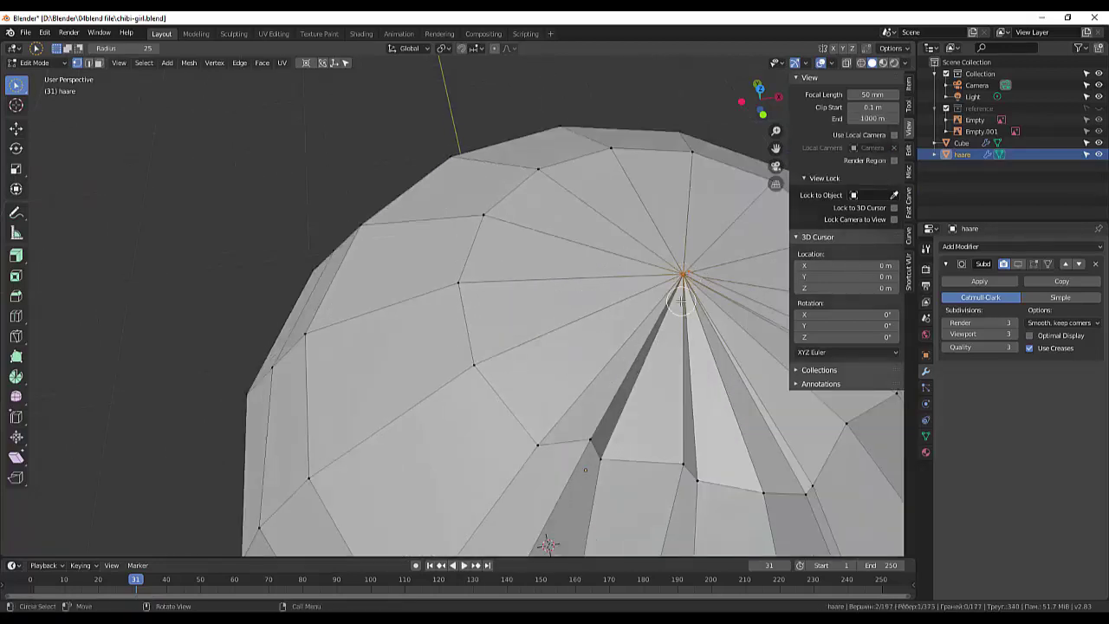
scroll(667, 329, "down", 4)
mouse_move(649, 364)
middle_mouse_down()
mouse_move(618, 255)
mouse_move(407, 124)
middle_mouse_up()
left_click_drag(17, 86, 75, 111)
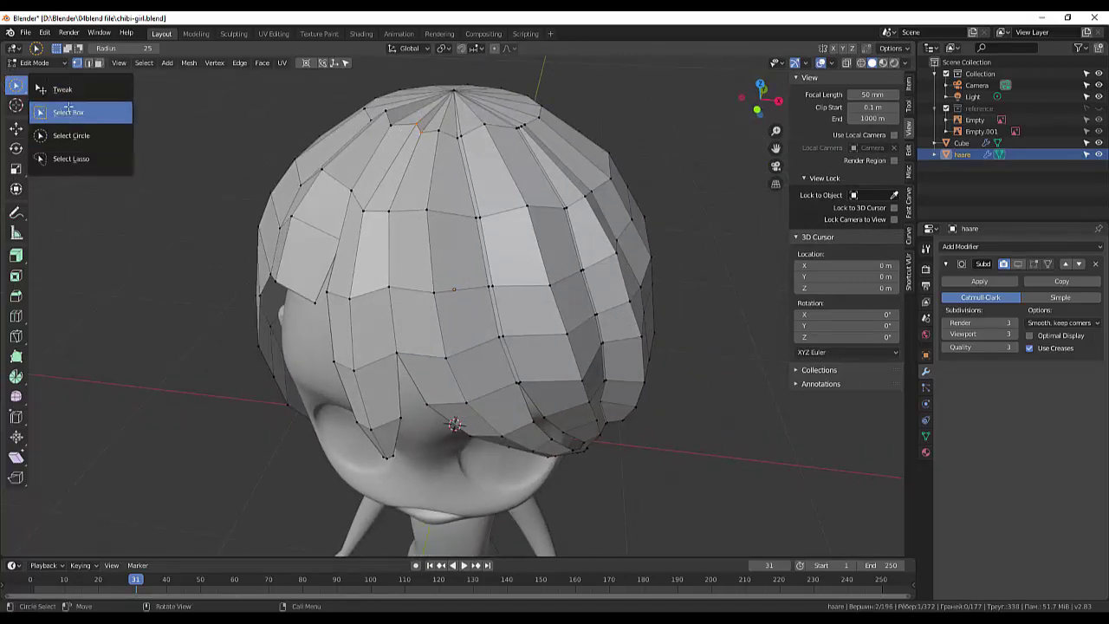
Pull the selected front hair vertices down into position for the bangs
key("g")
left_click(407, 156)
middle_click_drag(407, 156, 507, 242)
key("g")
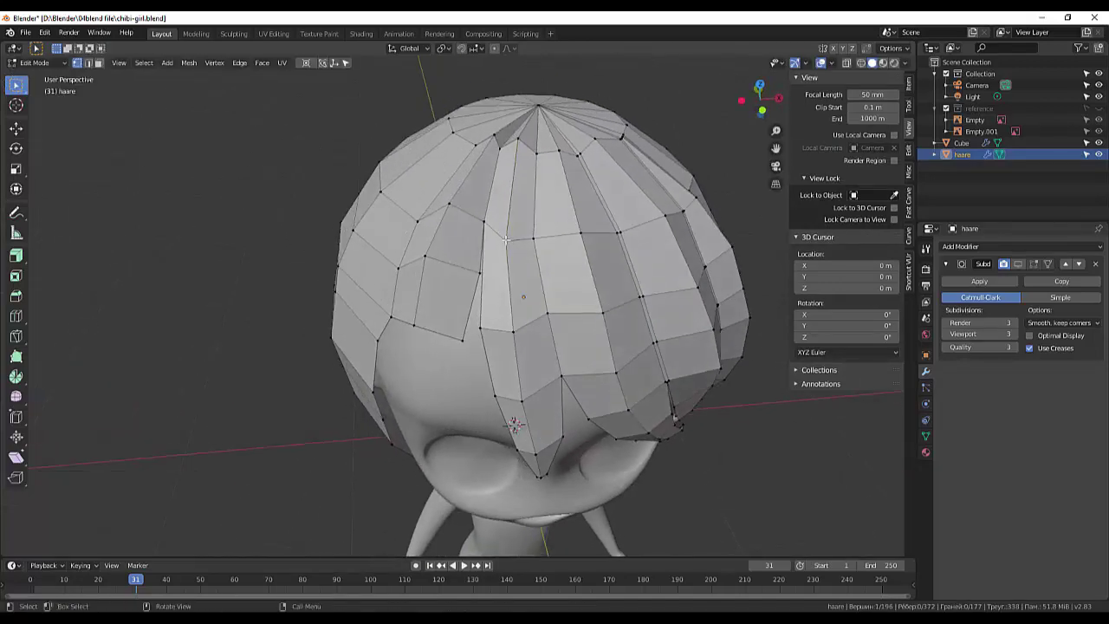
left_click(503, 228)
key("g")
left_click(442, 217)
Adjust more hair vertices so the bangs hang down over the forehead
key("g")
left_click(476, 272)
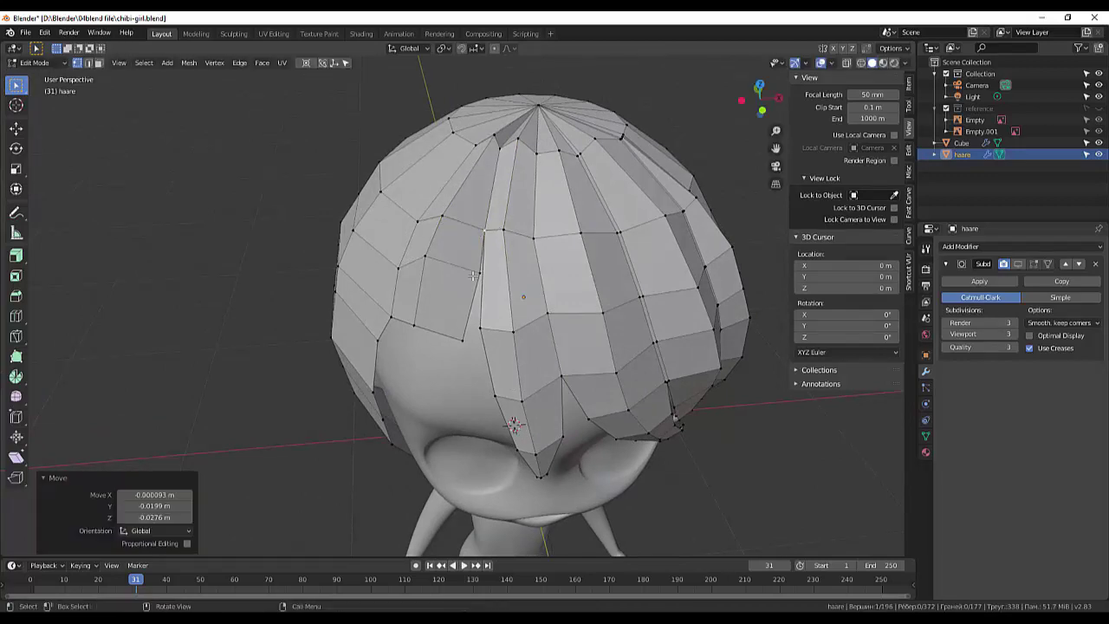
key("g")
left_click(475, 260)
key("g")
left_click(460, 341)
middle_click_drag(459, 341, 603, 286)
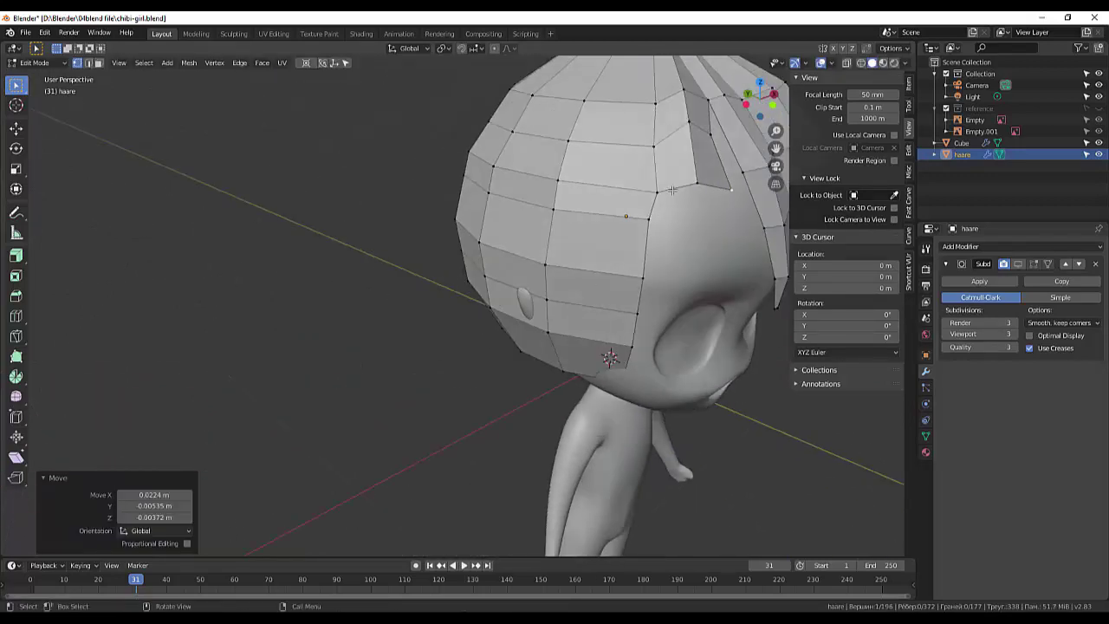
Extrude a side hair vertex into a strand and position its vertex
left_click(672, 188)
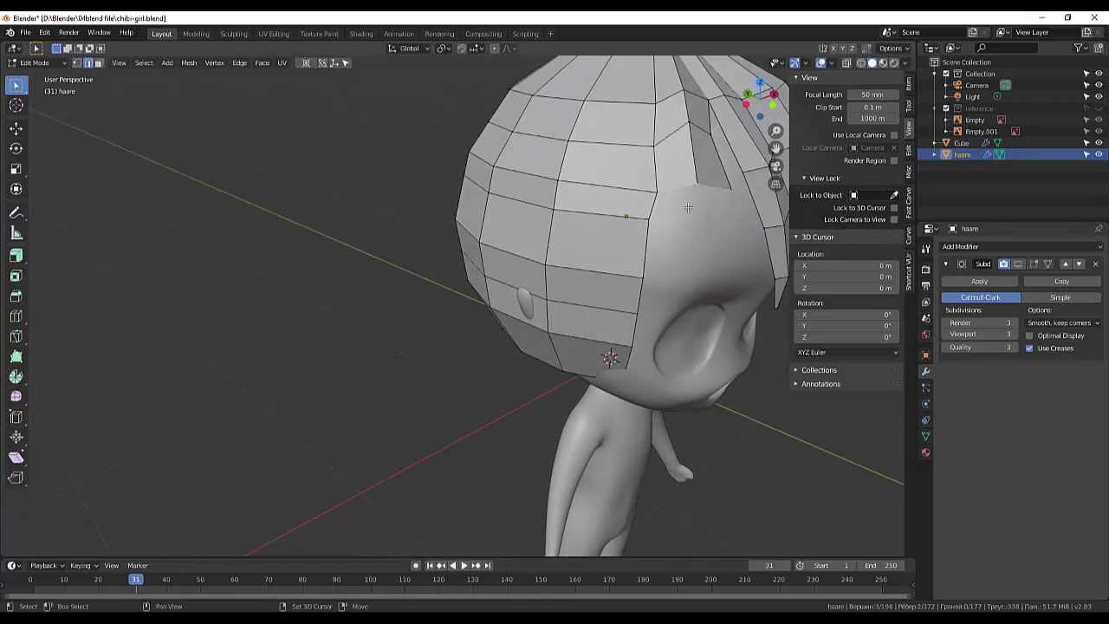
middle_click_drag(687, 207, 521, 230)
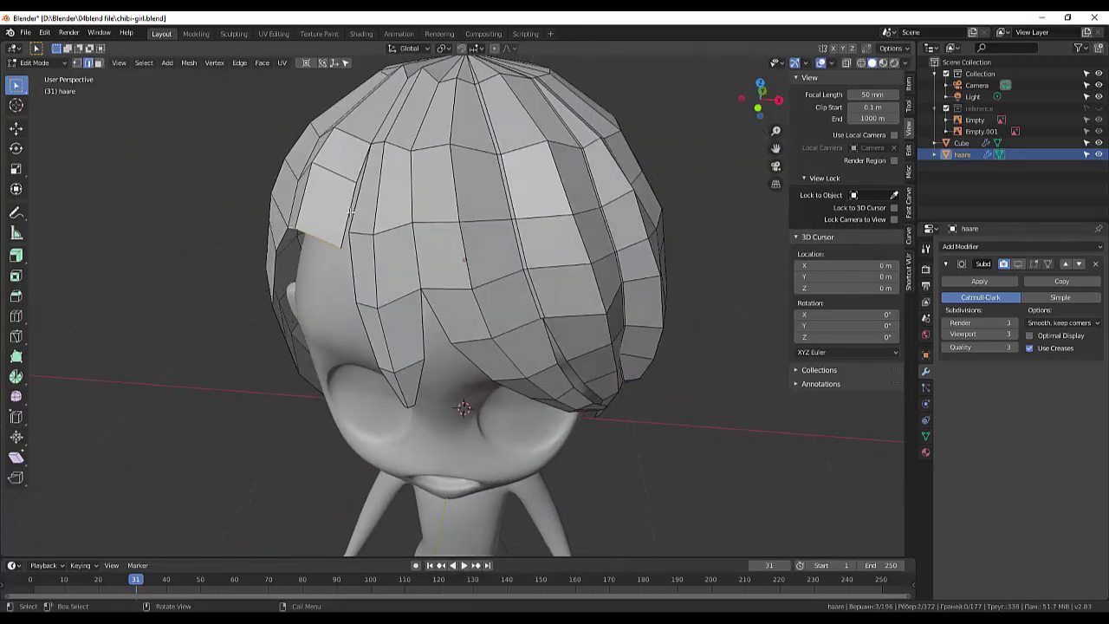
left_click(345, 249)
mouse_move(345, 248)
middle_mouse_down()
mouse_move(374, 231)
mouse_move(346, 243)
middle_mouse_up()
key("g")
left_click(292, 347)
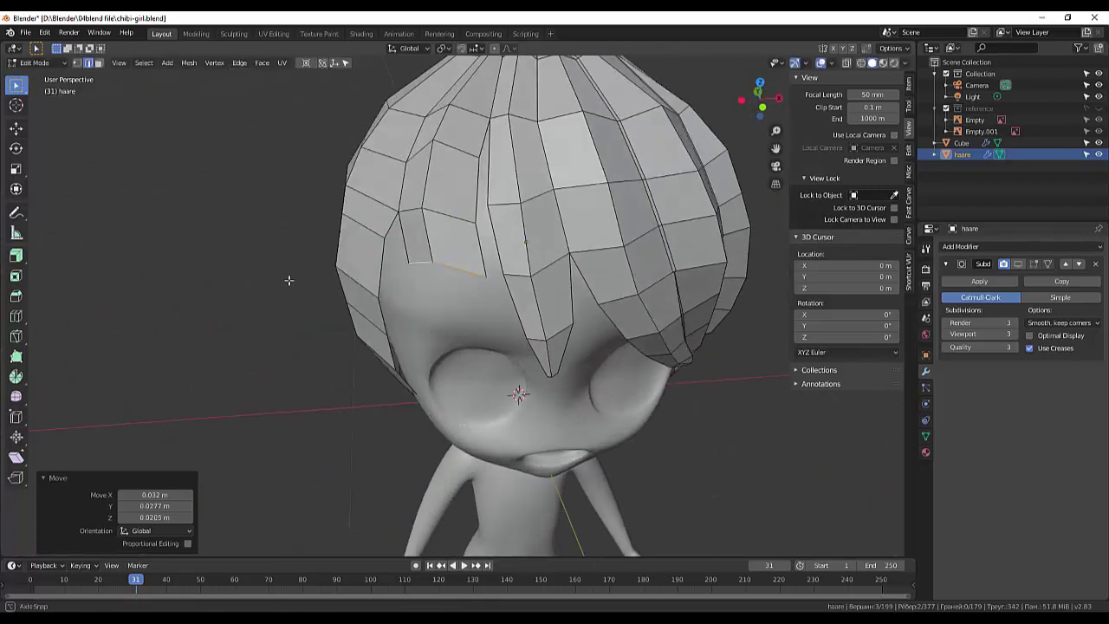
mouse_move(292, 346)
middle_mouse_down()
mouse_move(367, 342)
mouse_move(423, 356)
middle_mouse_up()
key("g")
left_click(369, 344)
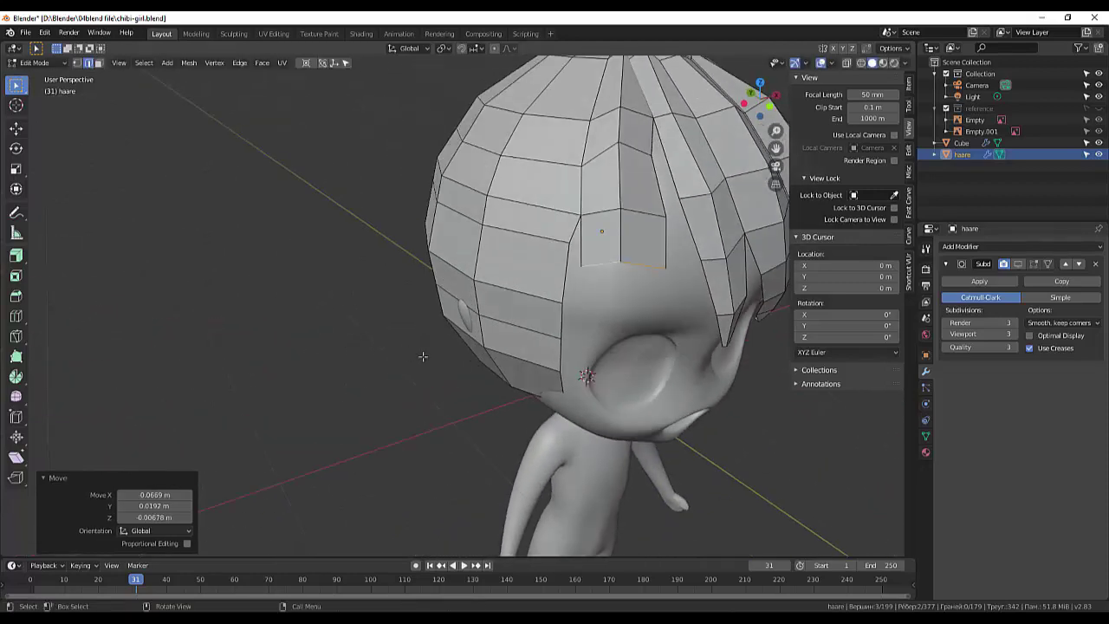
In vertex select mode, move hair vertices near the top toward the forehead
left_click(76, 63)
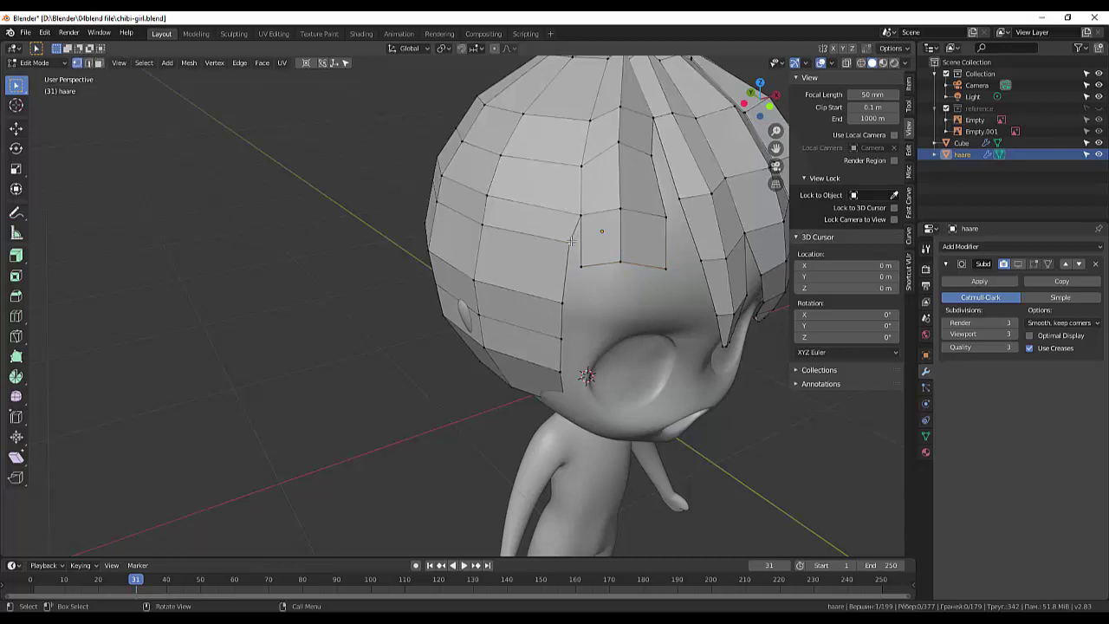
key("g")
left_click(571, 260)
middle_click_drag(572, 260, 566, 271)
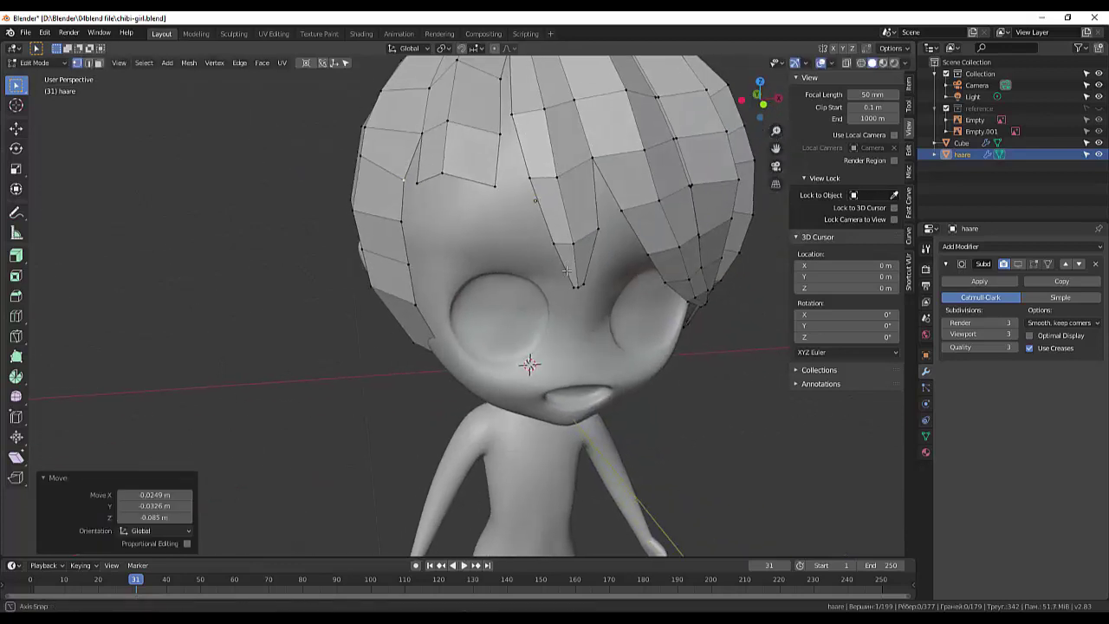
left_click(520, 130)
key("g")
left_click(498, 135)
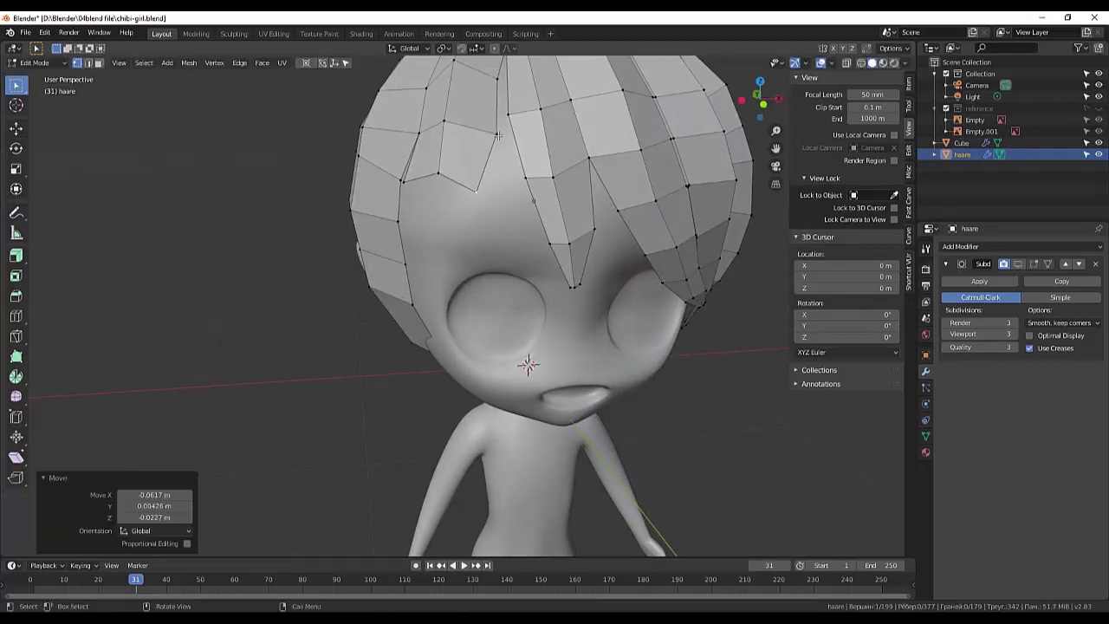
Move a strand tip inward and merge its two tip vertices into a point
middle_click_drag(498, 134, 576, 227)
left_click(595, 231)
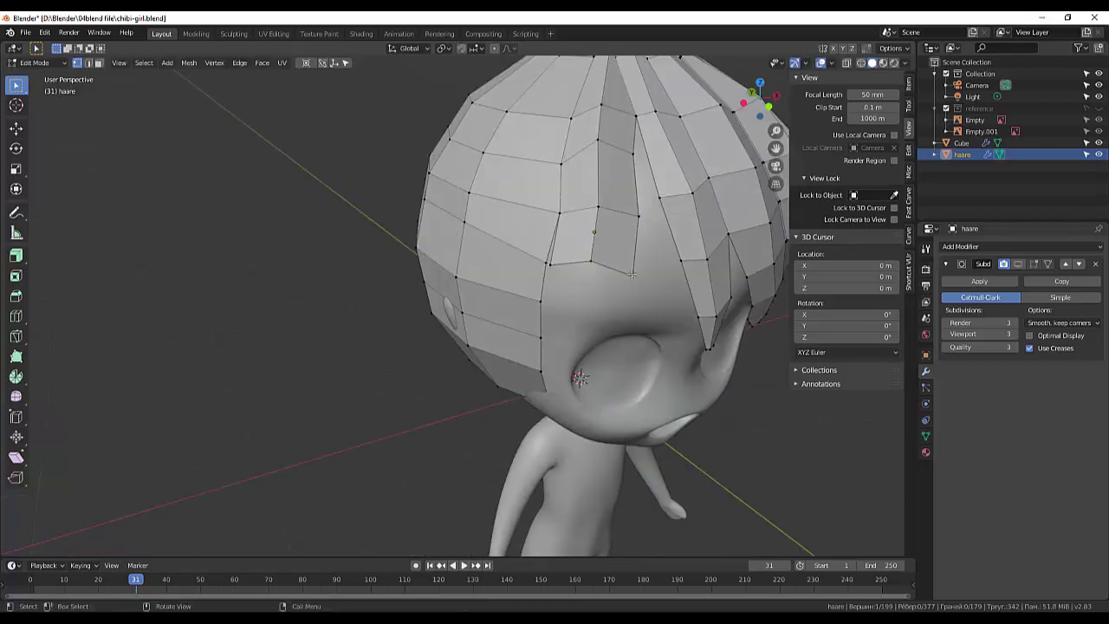
key("g")
left_click(619, 279)
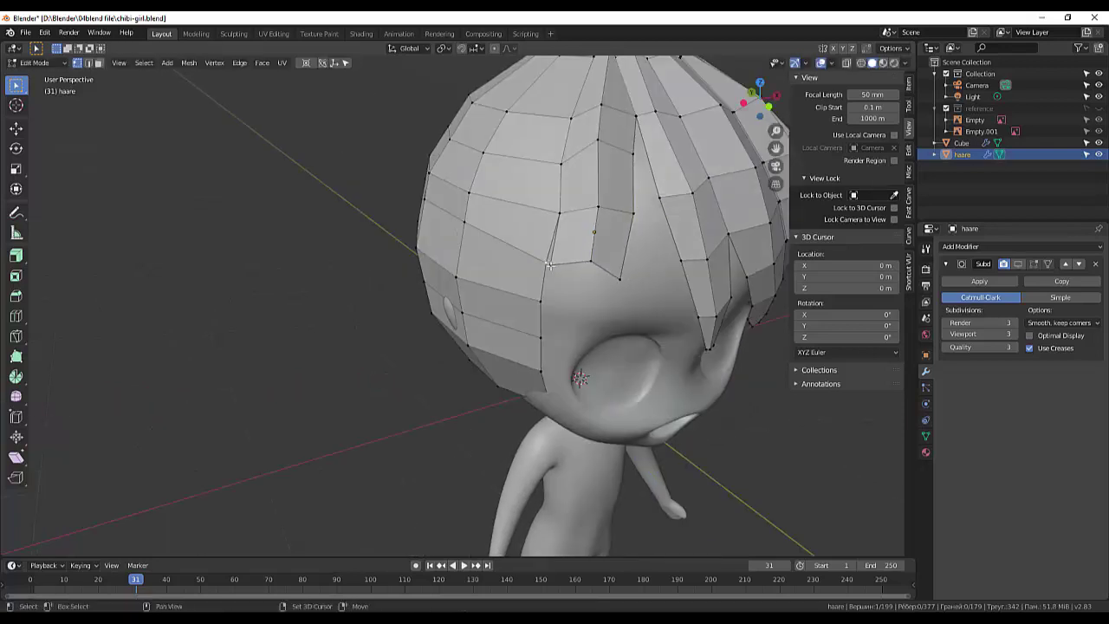
key("m")
left_click(568, 269)
middle_click_drag(567, 269, 563, 276)
Shift a hair edge and extrude it into a longer strand beside the face
left_click(141, 106)
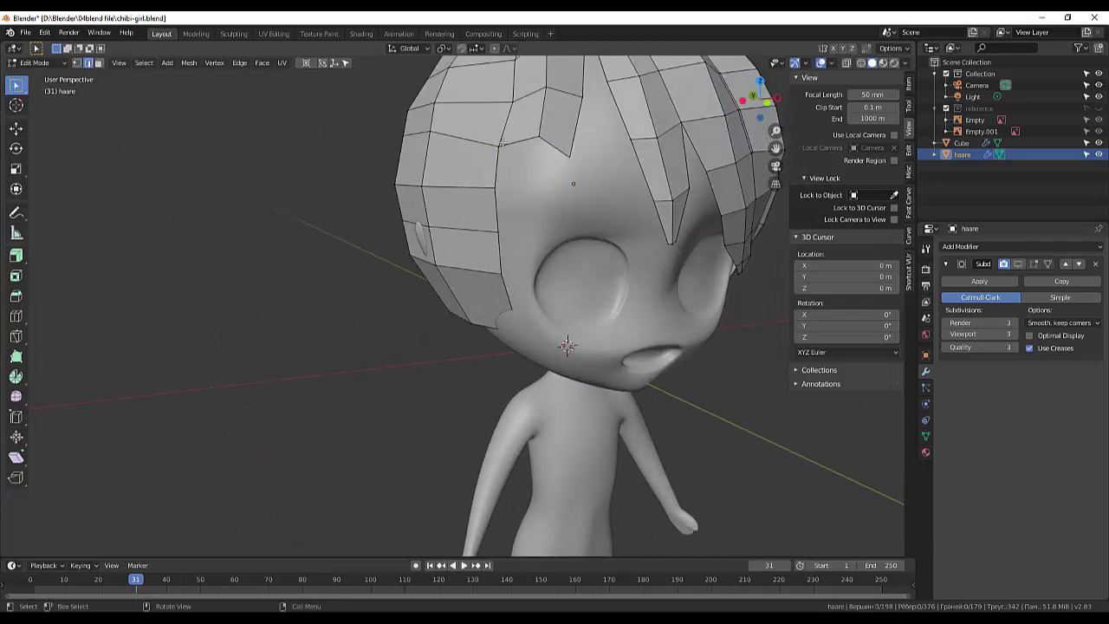
middle_click_drag(518, 142, 513, 211)
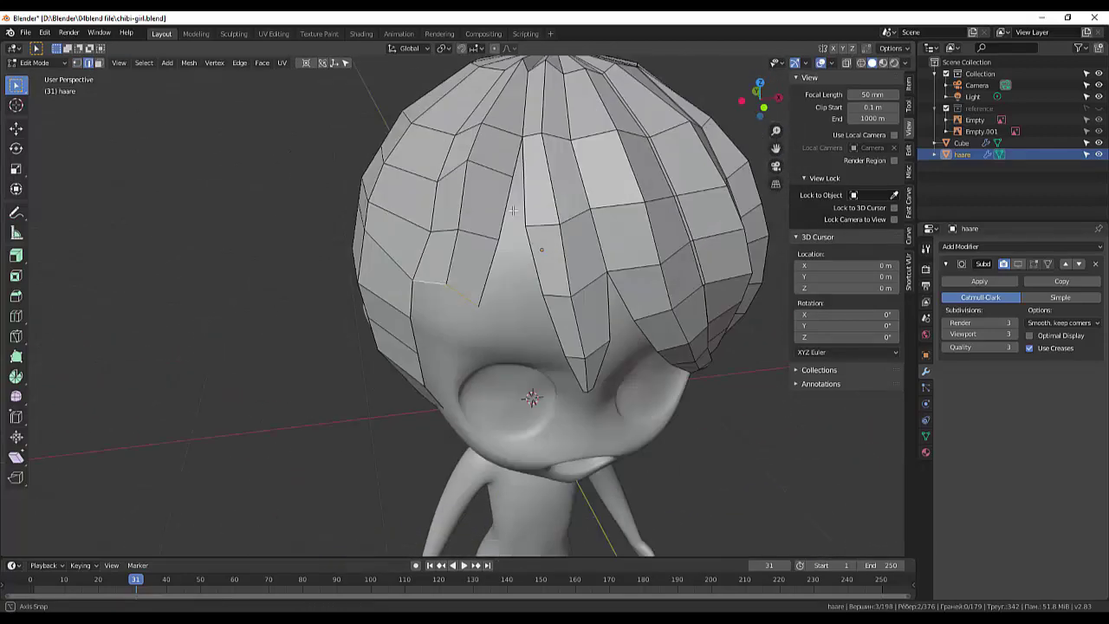
key("g")
left_click(430, 313)
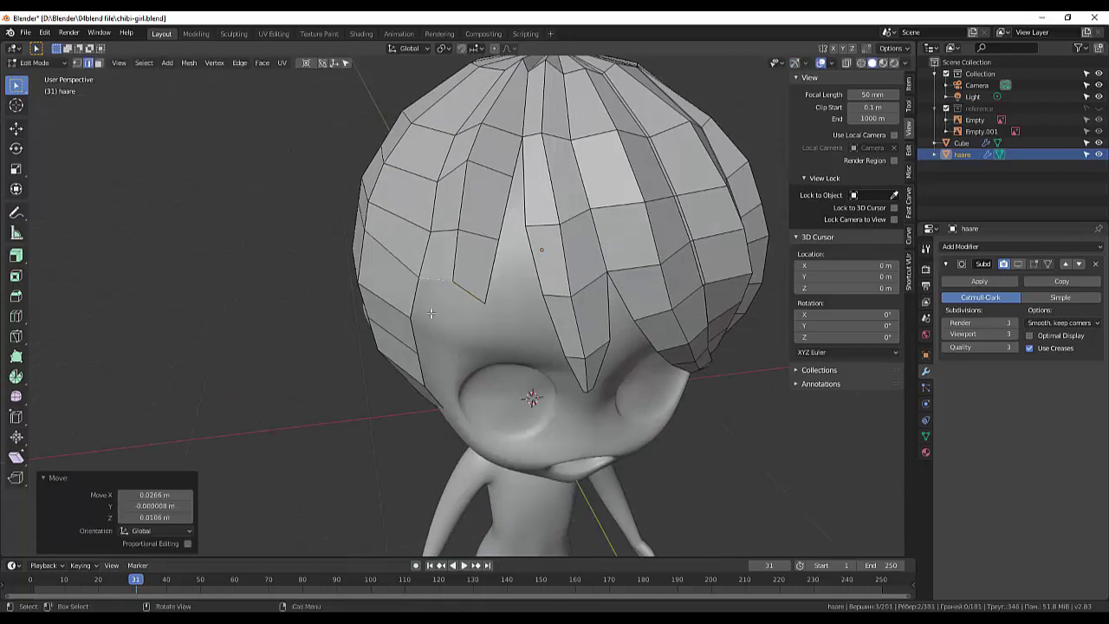
key("e")
left_click(422, 354)
mouse_move(422, 353)
middle_mouse_down()
mouse_move(373, 350)
mouse_move(463, 344)
middle_mouse_up()
key("g")
left_click(373, 350)
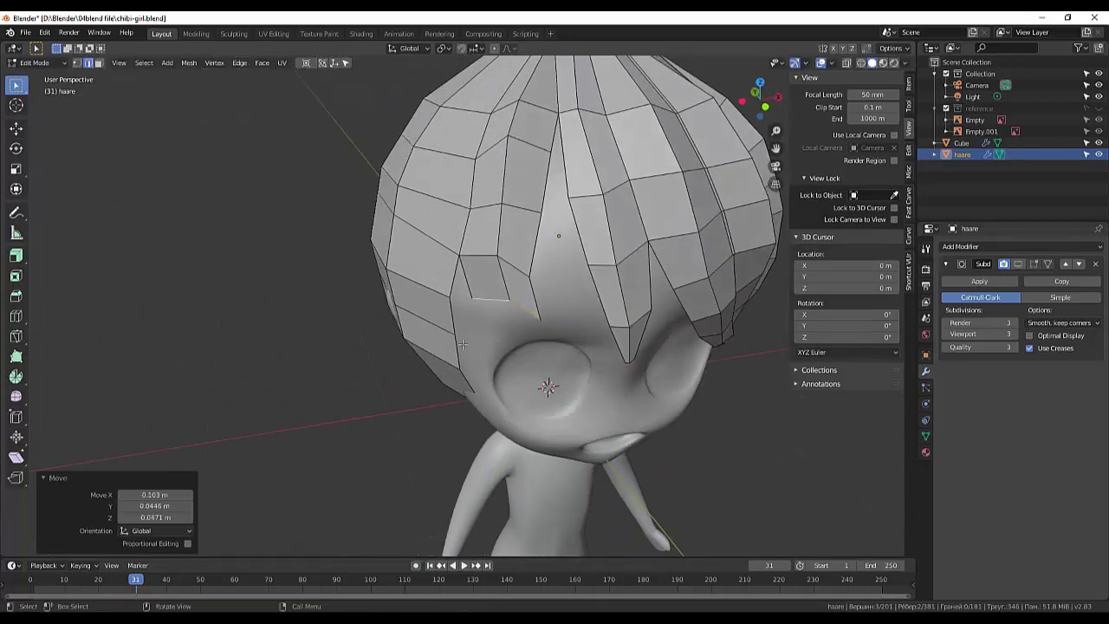
Position the new strand's edge, then merge its end vertices at the first vertex
key("g")
left_click(543, 348)
middle_click_drag(543, 348, 541, 336)
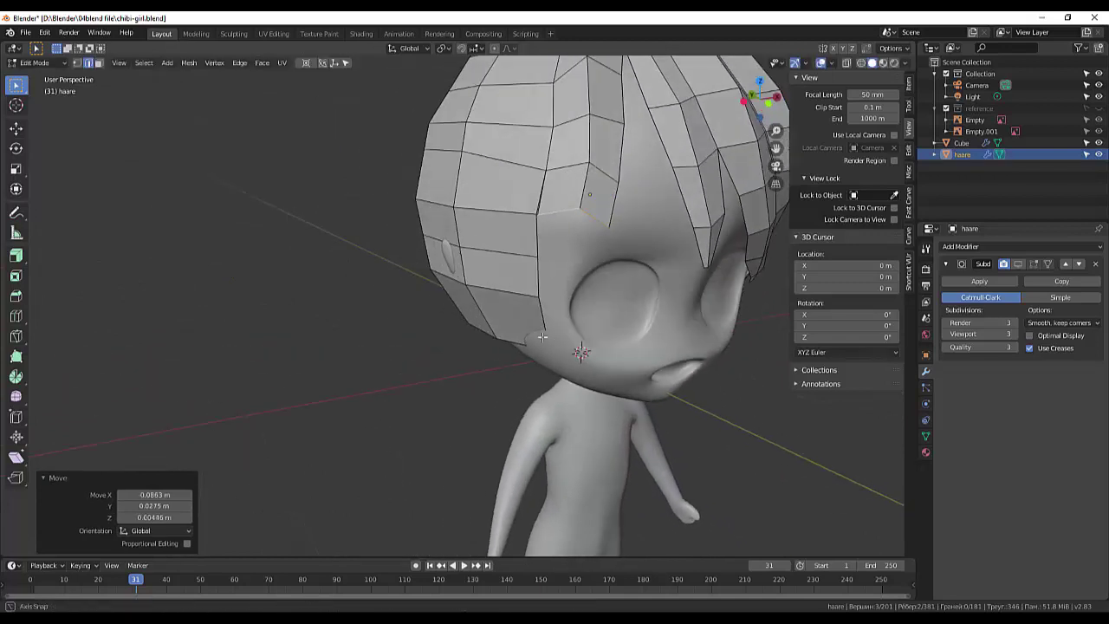
key("1")
left_click(538, 217, "shift")
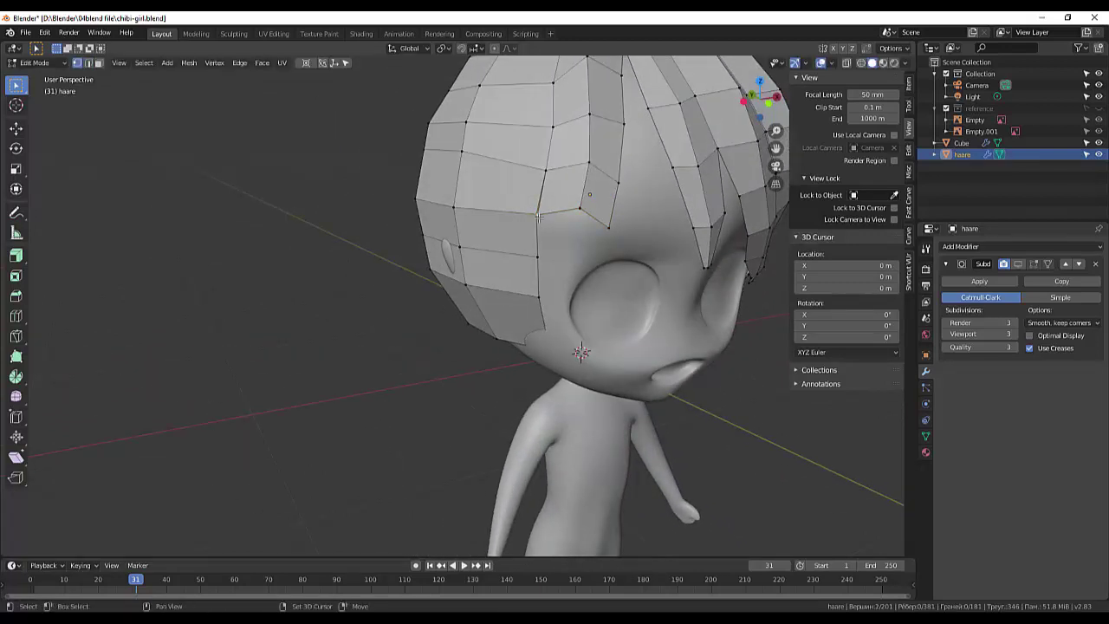
key("m")
left_click(609, 265)
middle_click_drag(609, 265, 599, 261)
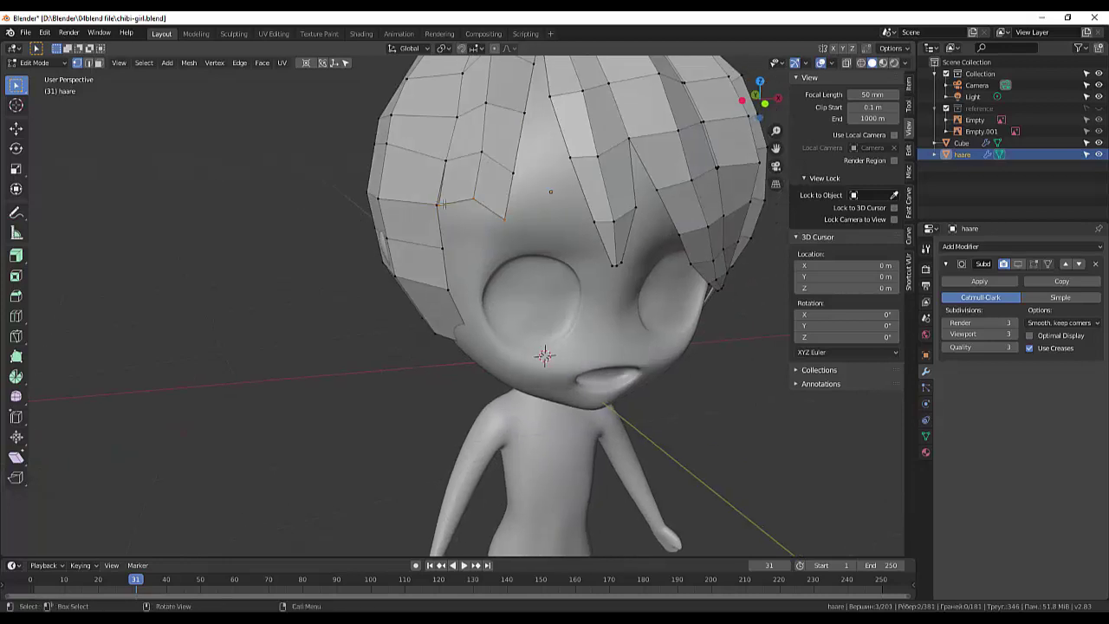
Merge the selected vertices at first, then switch to edge selection
key("m")
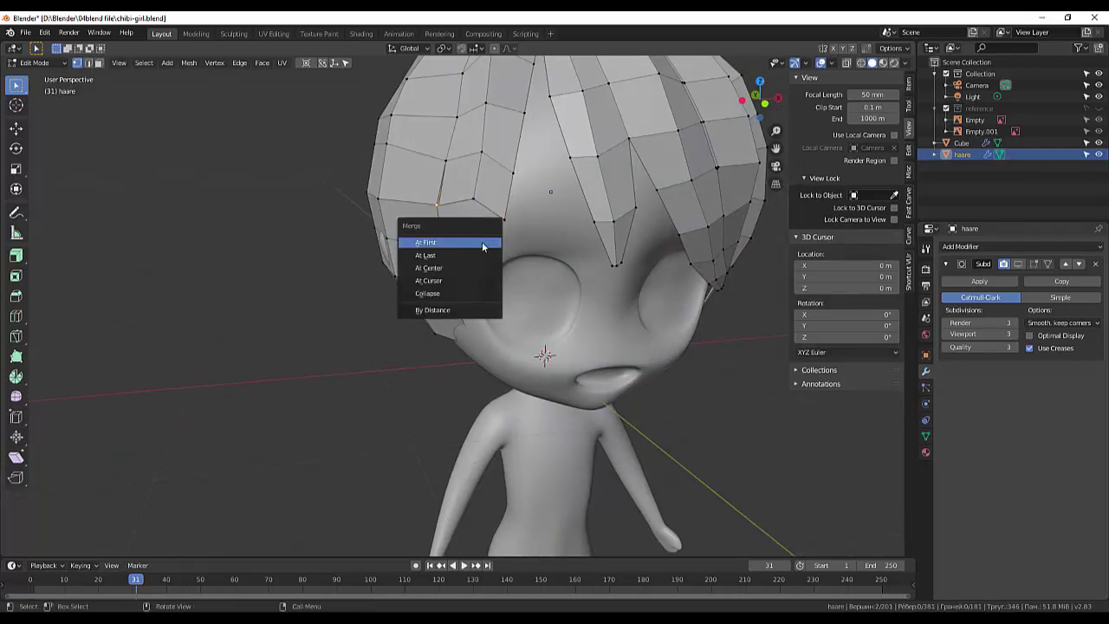
left_click(483, 248)
key("2")
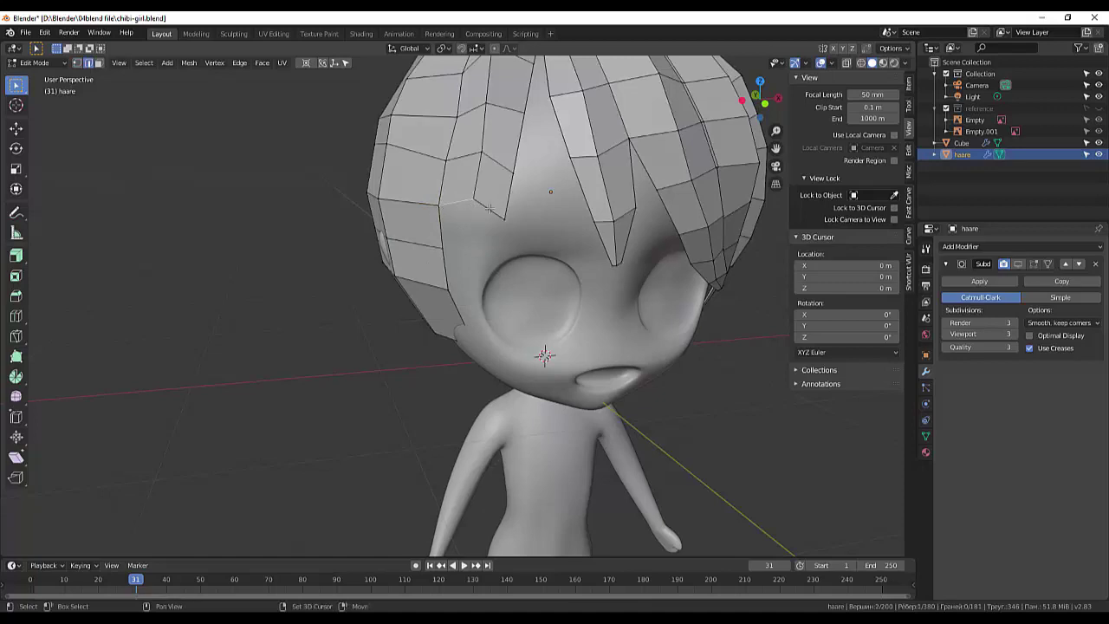
left_click(485, 261)
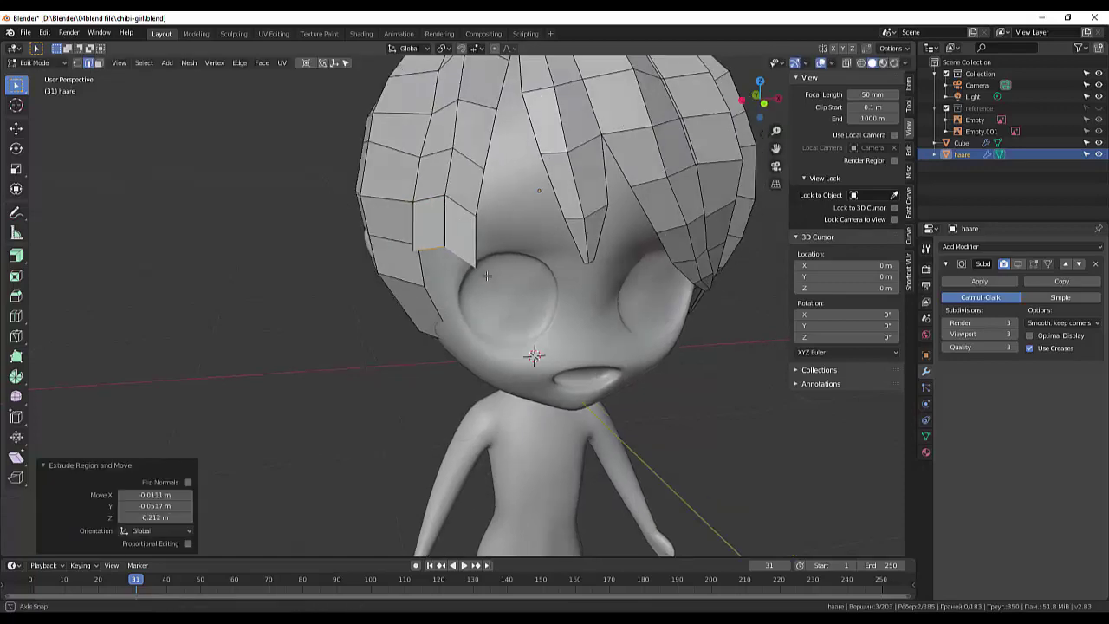
middle_click_drag(485, 261, 442, 274)
Move the selected hair part and scale it down to 0.744
key("g")
left_click(338, 304)
middle_click_drag(338, 303, 567, 322)
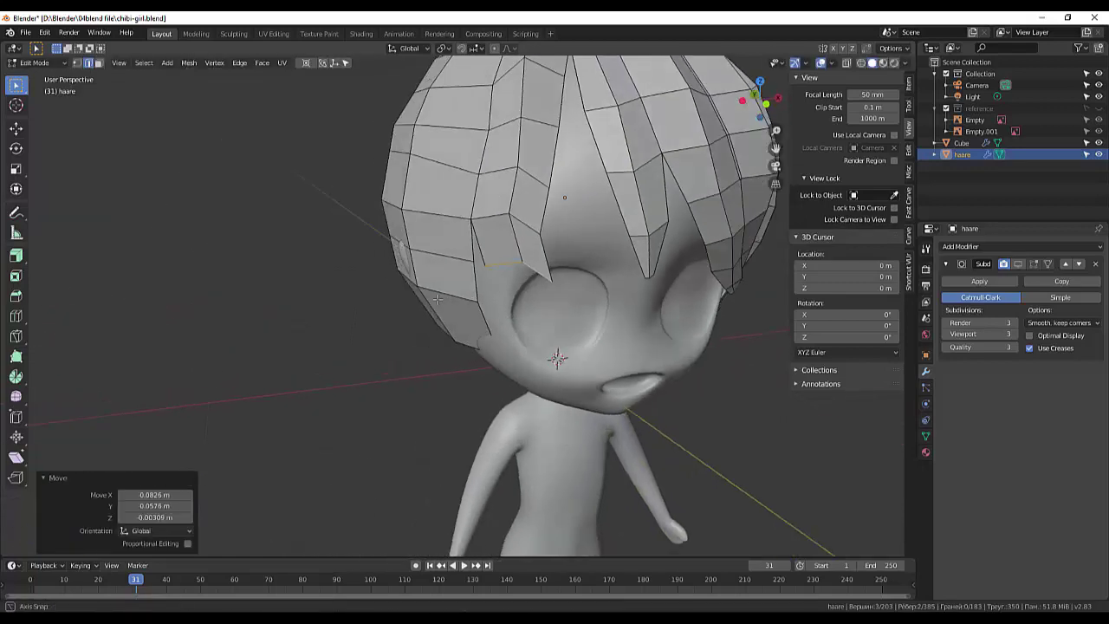
key("s")
left_click(567, 323)
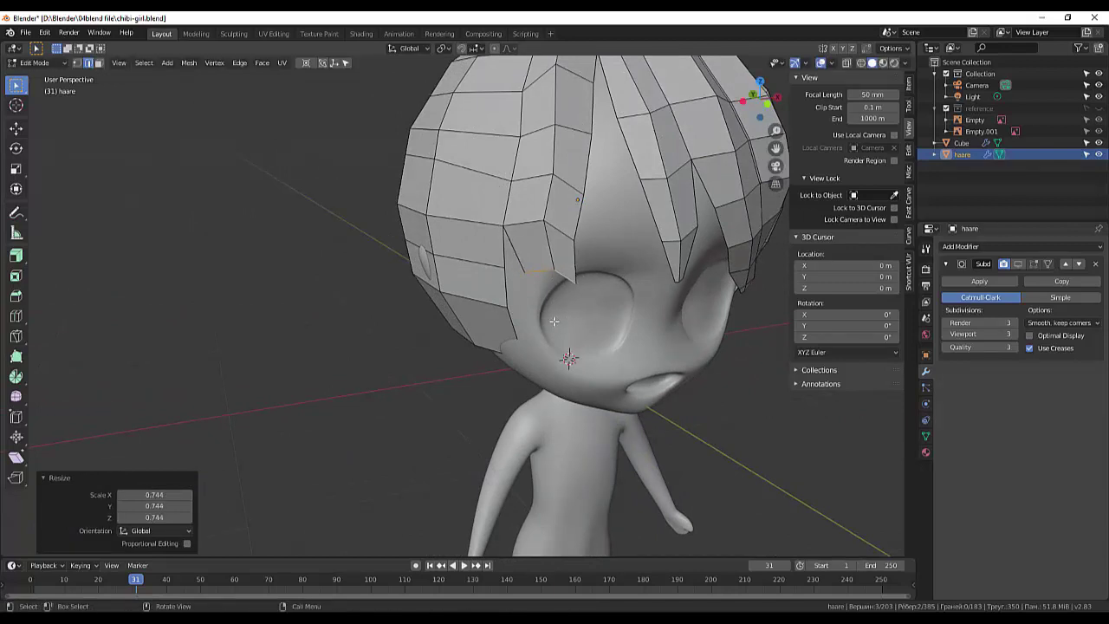
Move the hairline vertices and shrink them to 0.825, then to 0.770
key("g")
left_click(532, 317)
key("s")
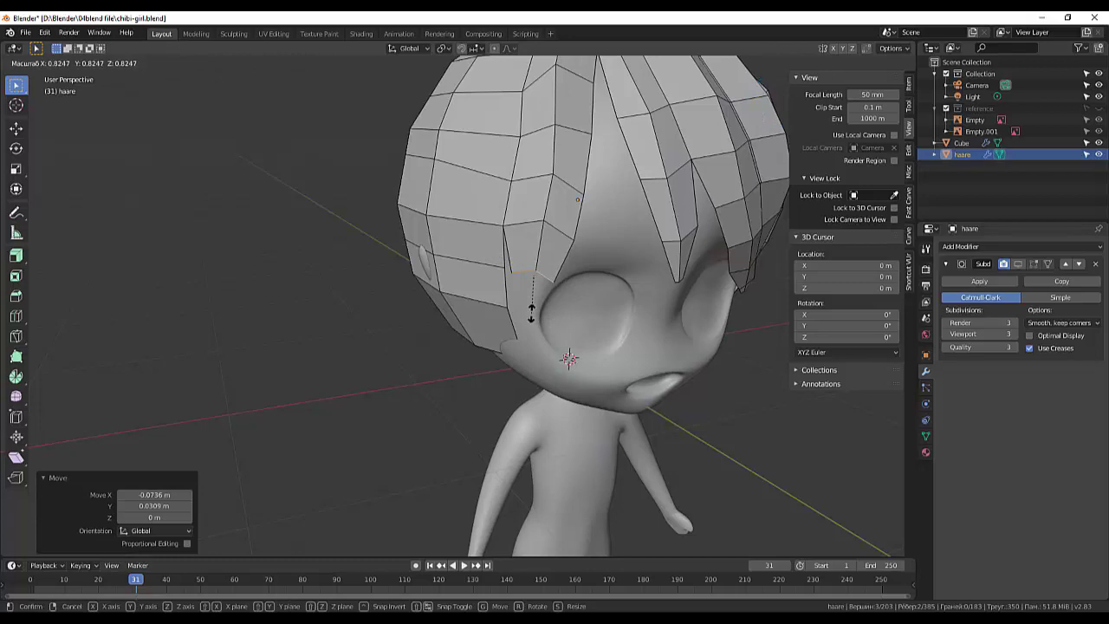
left_click(532, 316)
middle_click_drag(532, 316, 558, 305)
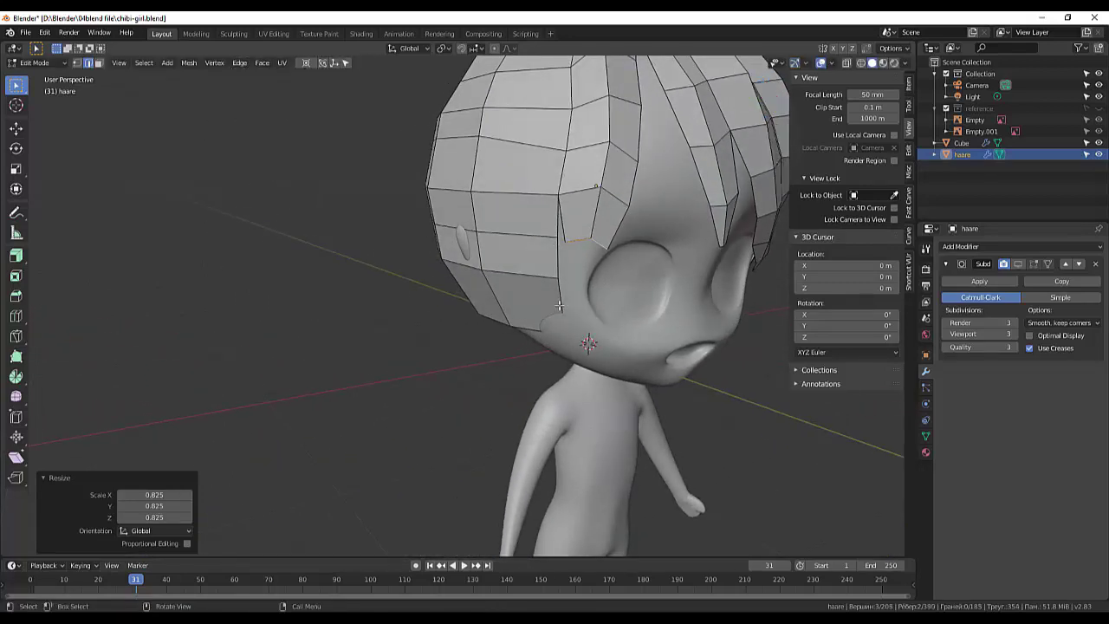
left_click(550, 357)
key("s")
left_click(573, 333)
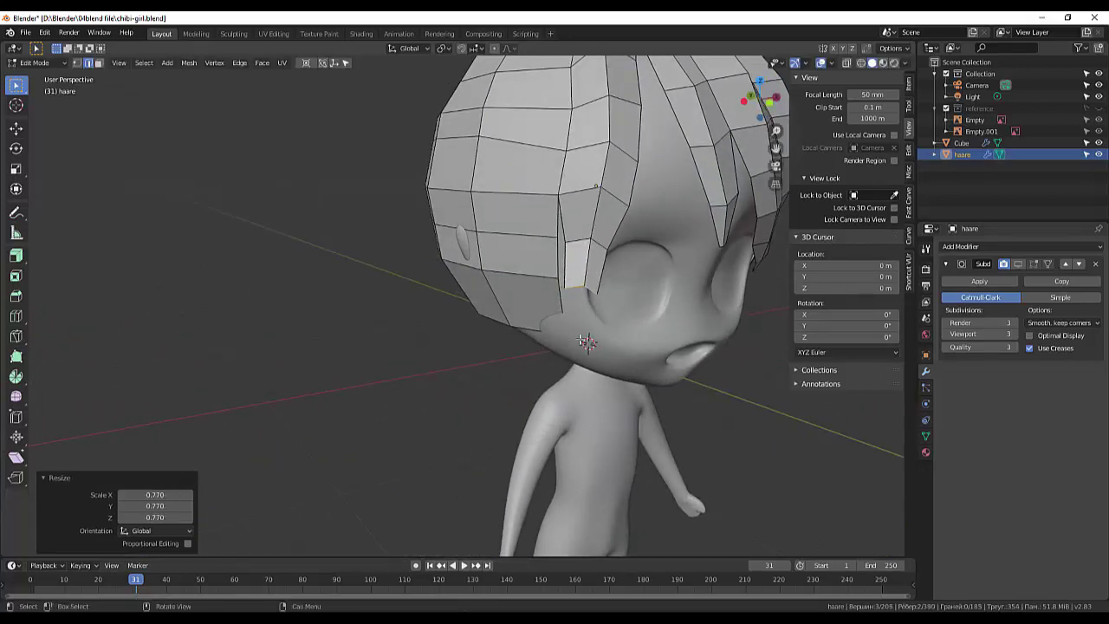
mouse_move(574, 333)
middle_mouse_down()
mouse_move(441, 334)
mouse_move(454, 295)
middle_mouse_up()
Reposition the narrowed hairline vertices beside the face
key("g")
left_click(405, 332)
key("g")
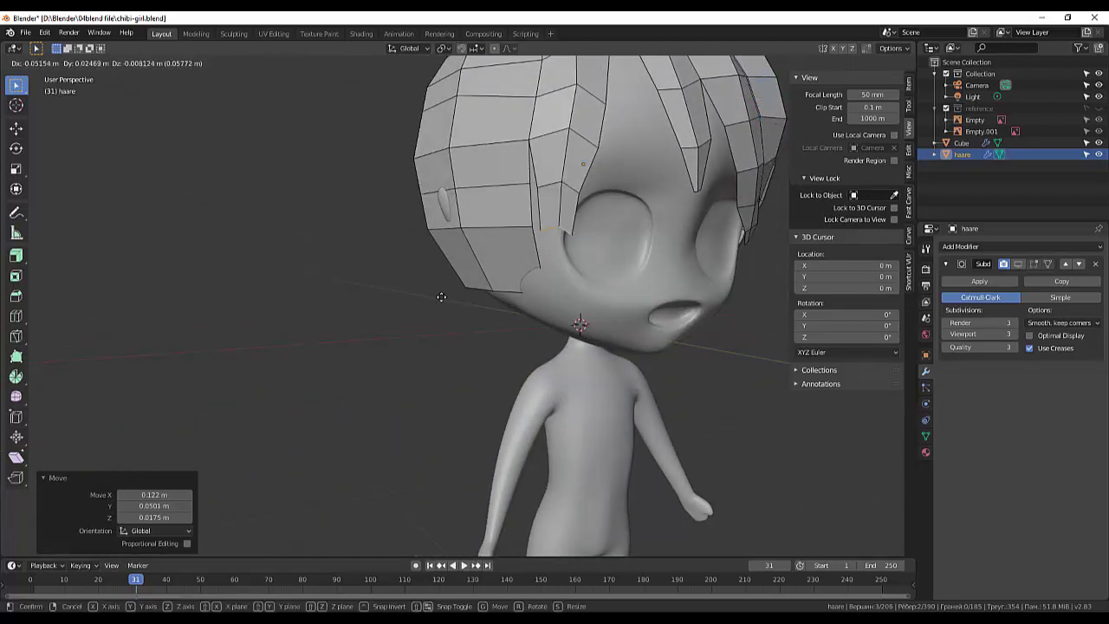
left_click(423, 232)
Extrude the strand tip downward beside the face and place it
left_click(539, 187)
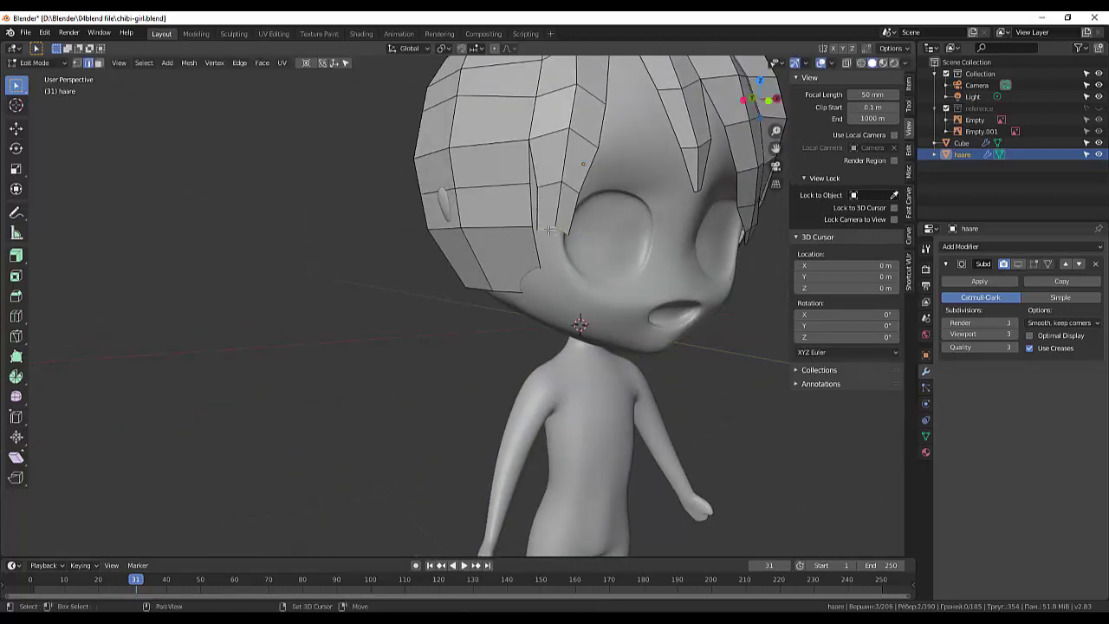
key("e")
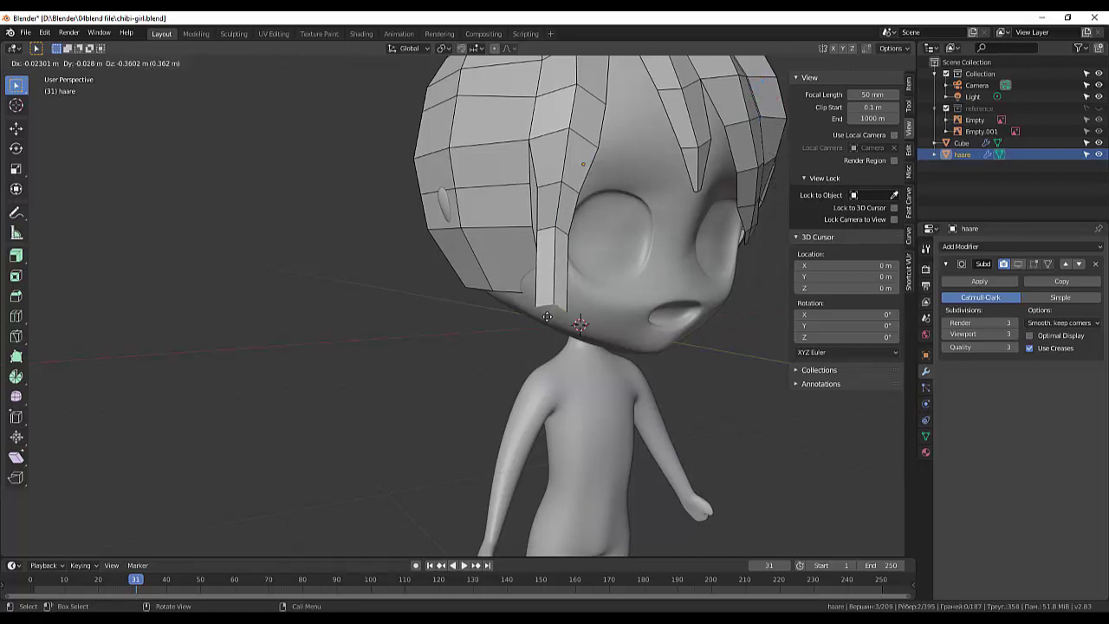
left_click(547, 317)
mouse_move(546, 316)
middle_mouse_down()
mouse_move(496, 306)
mouse_move(317, 331)
middle_mouse_up()
key("g")
left_click(364, 301)
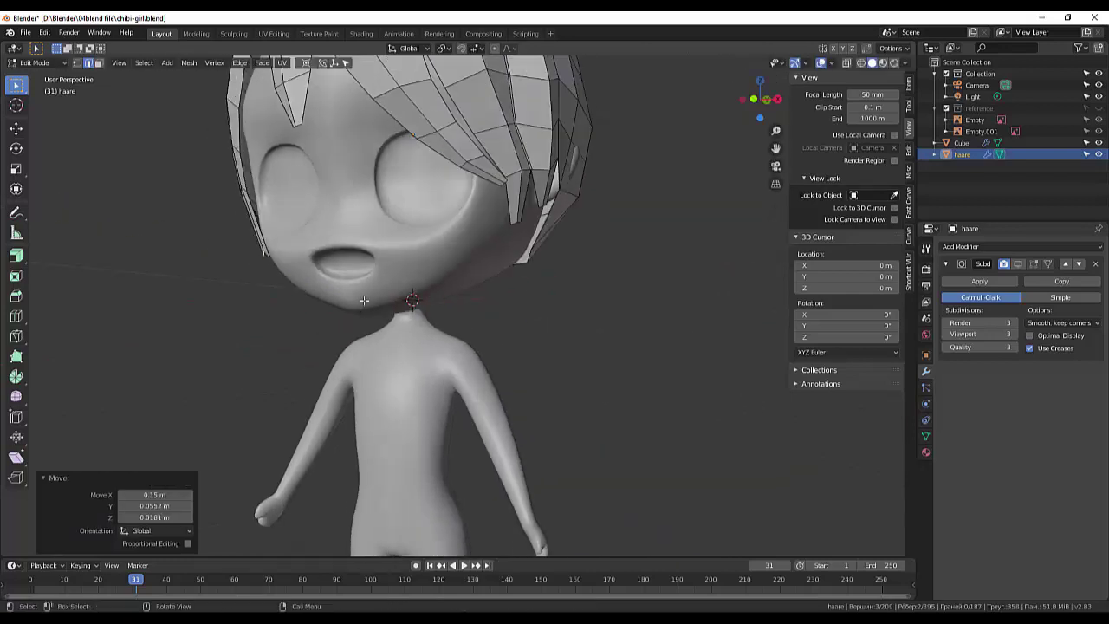
Move the strand tip near the cheek and taper it to a 0.309 scale
middle_click_drag(364, 300, 442, 306)
key("g")
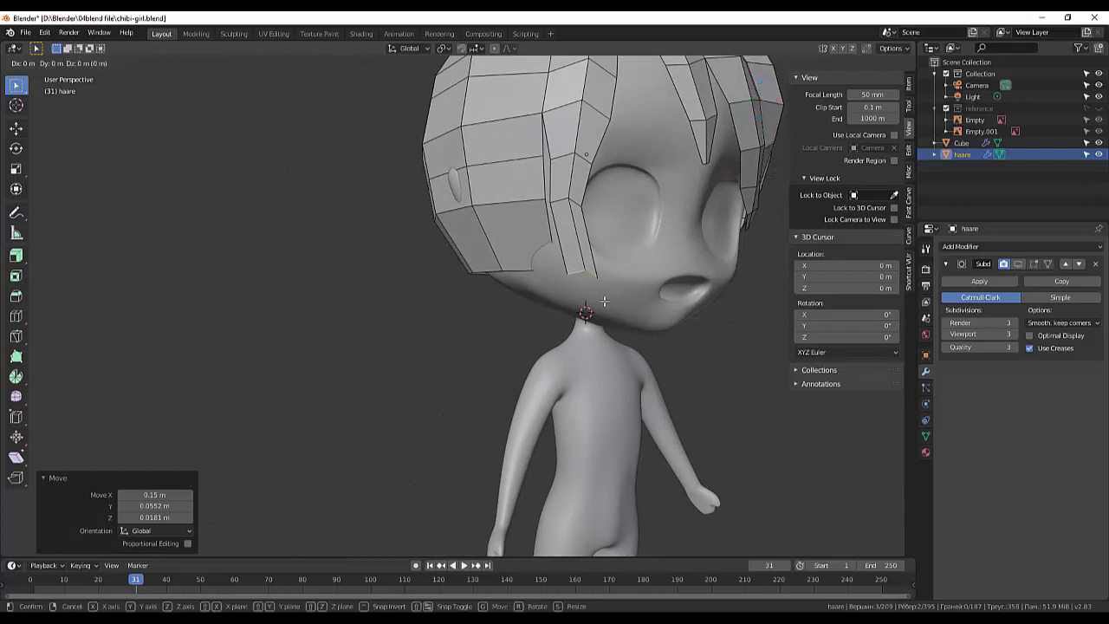
left_click(568, 290)
key("s")
left_click(562, 282)
middle_click_drag(562, 281, 560, 273)
left_click(392, 268)
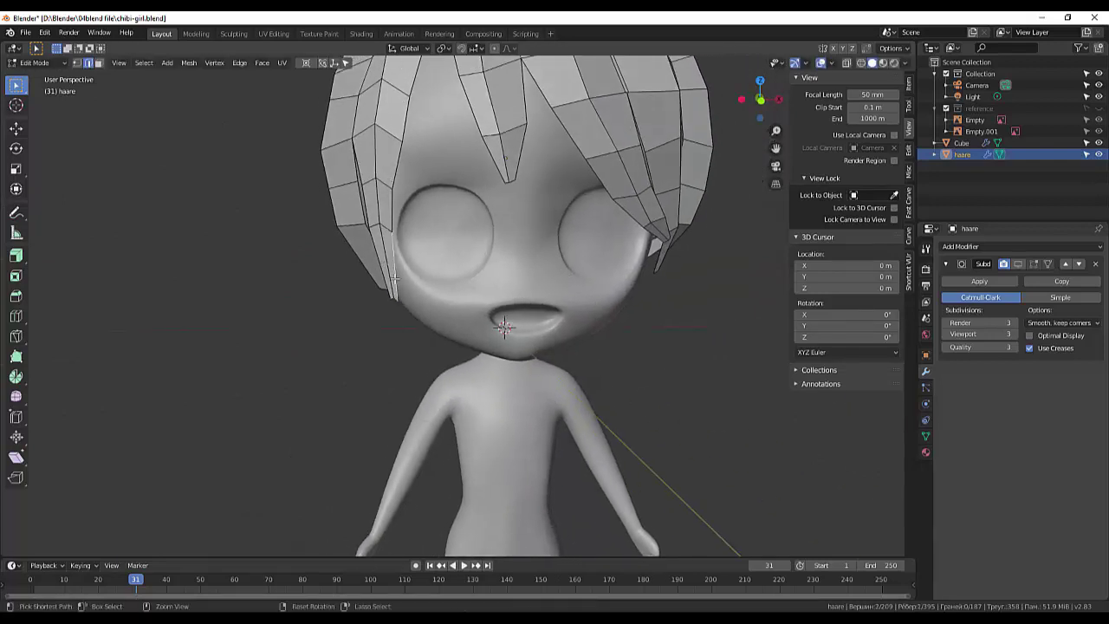
Insert a new edge loop across the hair and shift the selected hair-edge vertices
key("ctrl+r")
left_click(395, 277)
mouse_move(394, 277)
middle_mouse_down()
mouse_move(451, 285)
mouse_move(407, 278)
middle_mouse_up()
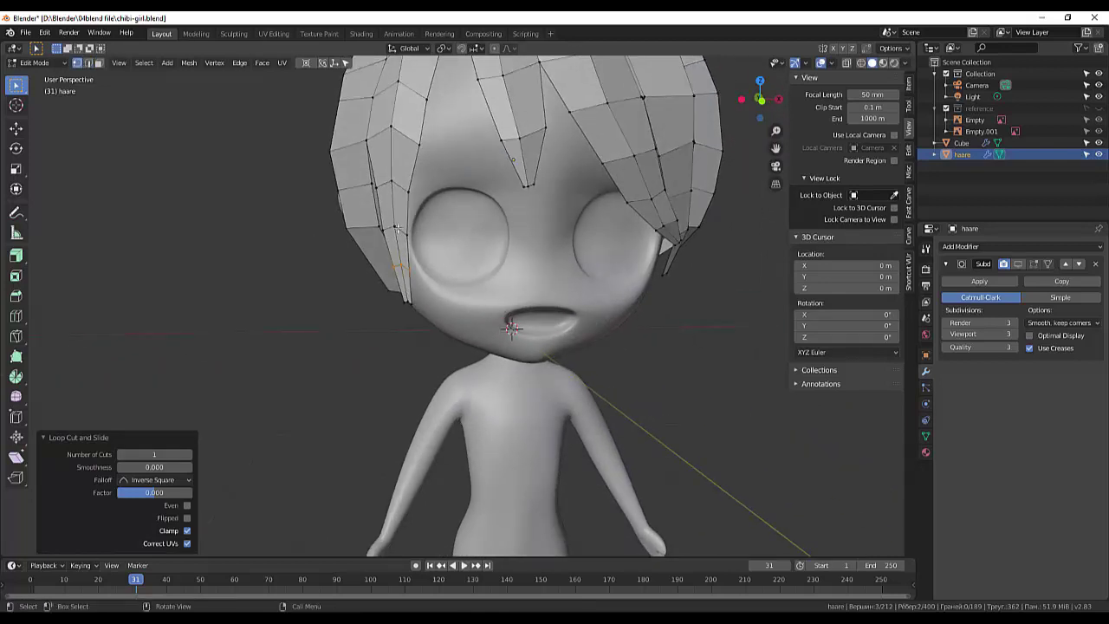
middle_click_drag(398, 228, 229, 290)
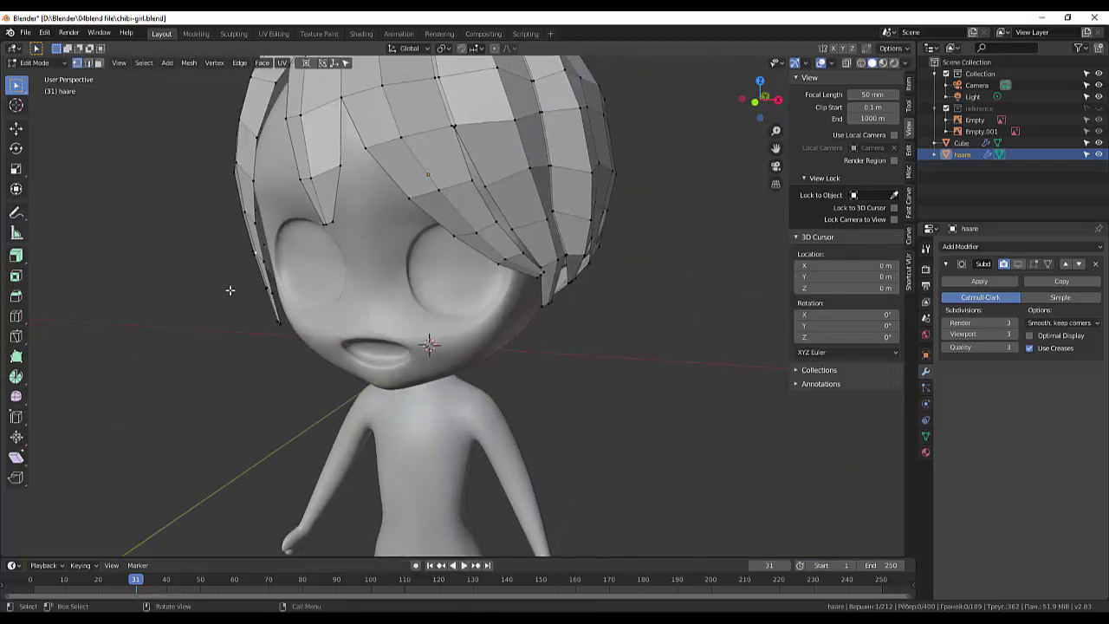
left_click(245, 210, "shift")
left_click(255, 253, "shift")
left_click(260, 278, "shift")
key("g")
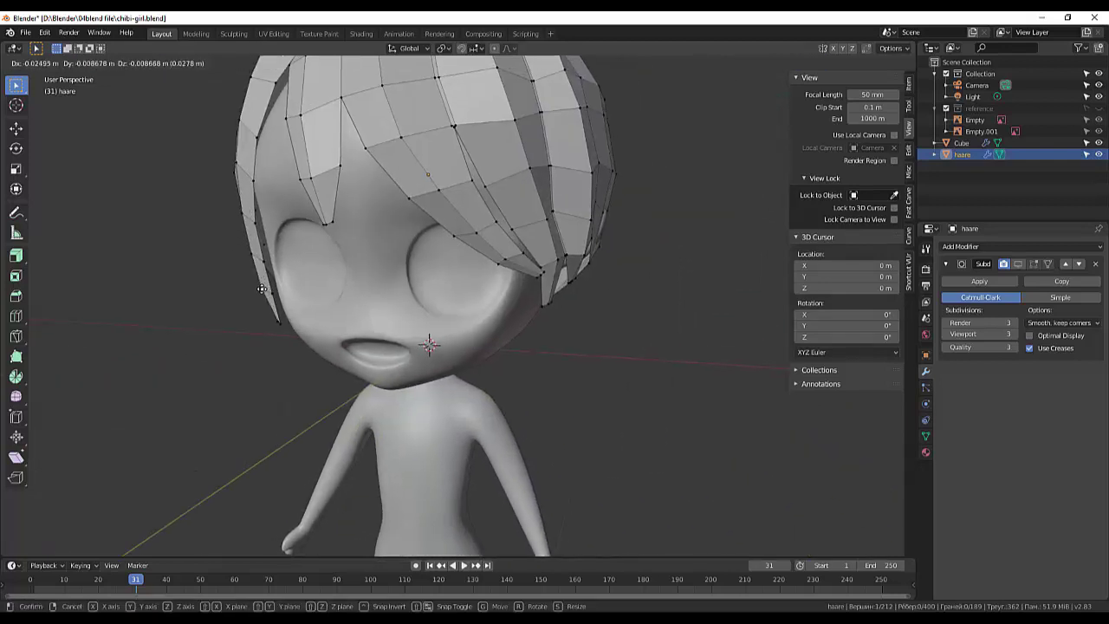
left_click(261, 288)
Seen from the side, reposition the side-lock vertices
middle_click_drag(261, 289, 539, 260)
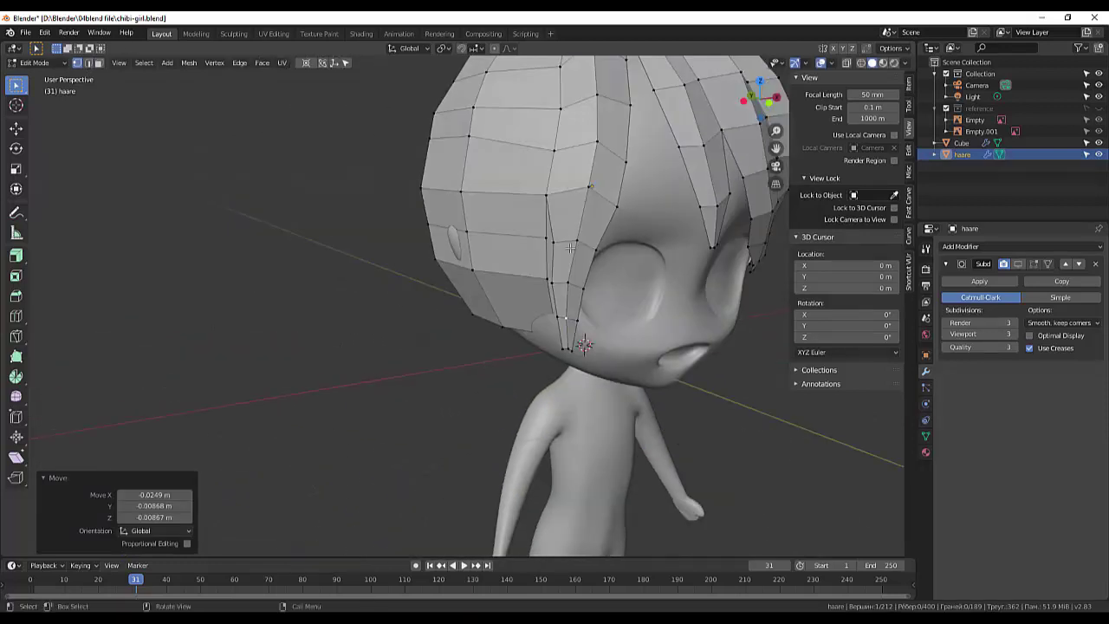
key("g")
left_click(542, 282)
key("g")
left_click(548, 283)
left_click(550, 283)
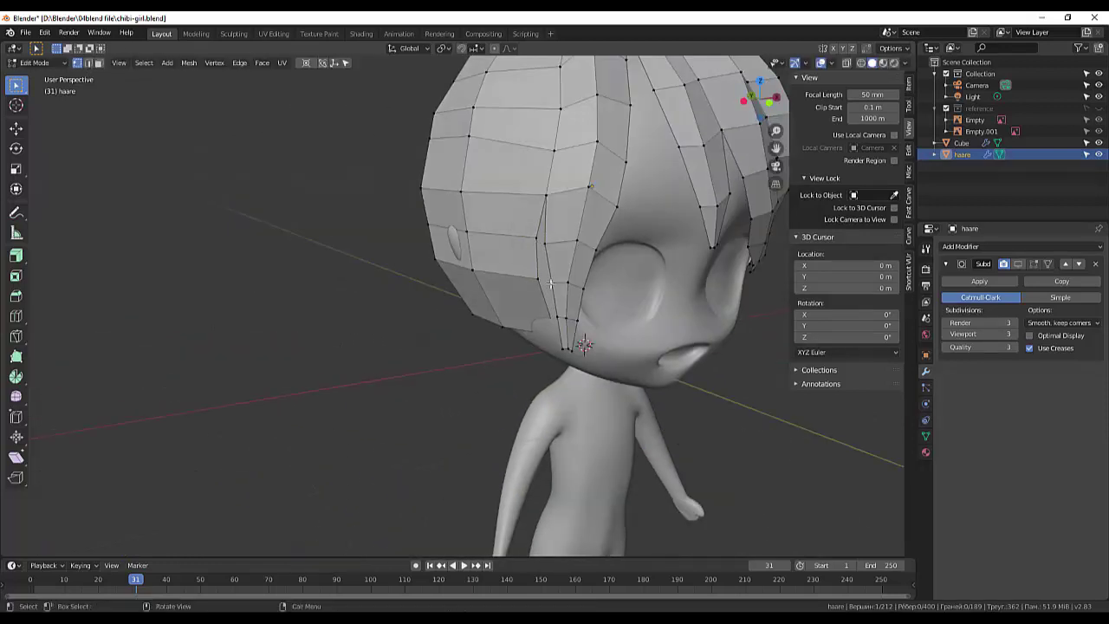
key("g")
left_click(550, 282)
key("g")
left_click(577, 336)
Fine-tune the side-lock vertices, adjusting them again from a front-left angle
key("g")
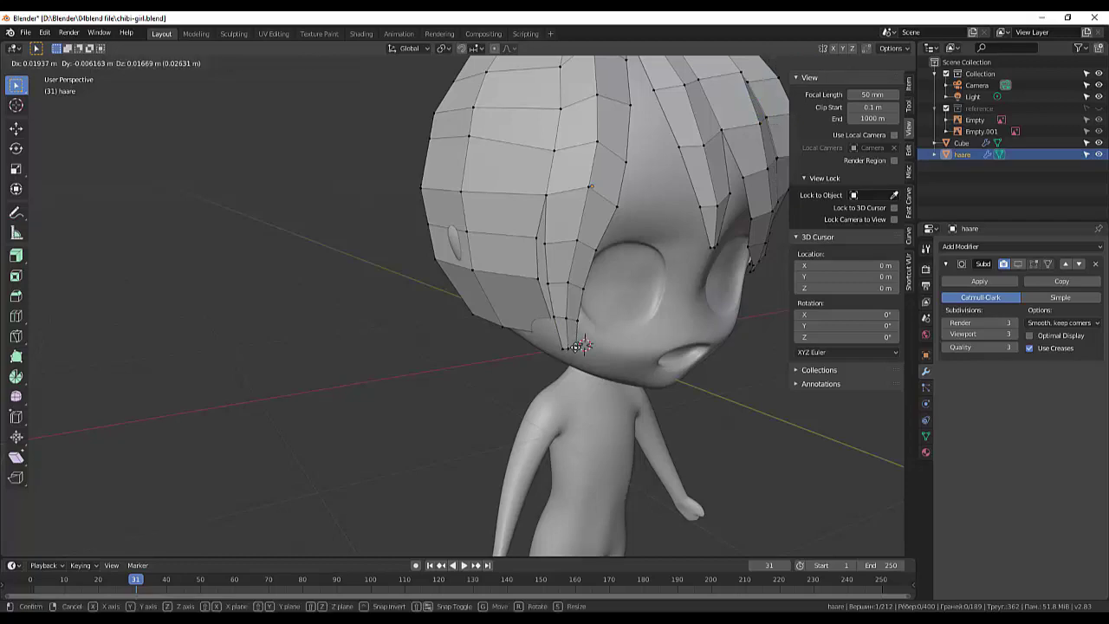
left_click(578, 346)
key("g")
left_click(579, 346)
key("g")
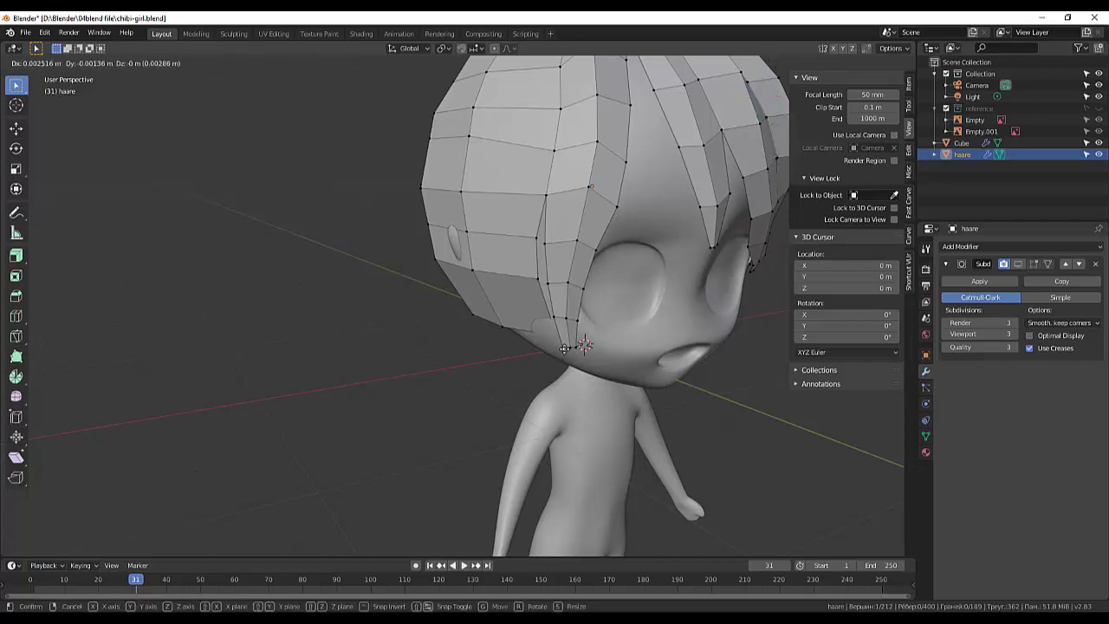
left_click(565, 342)
mouse_move(565, 342)
middle_mouse_down()
mouse_move(570, 326)
mouse_move(618, 332)
middle_mouse_up()
key("g")
left_click(482, 289)
Move hair vertices on the left side and lower front so the strands curve around the face
mouse_move(483, 289)
middle_mouse_down()
mouse_move(218, 289)
mouse_move(397, 323)
middle_mouse_up()
key("g")
left_click(220, 289)
key("g")
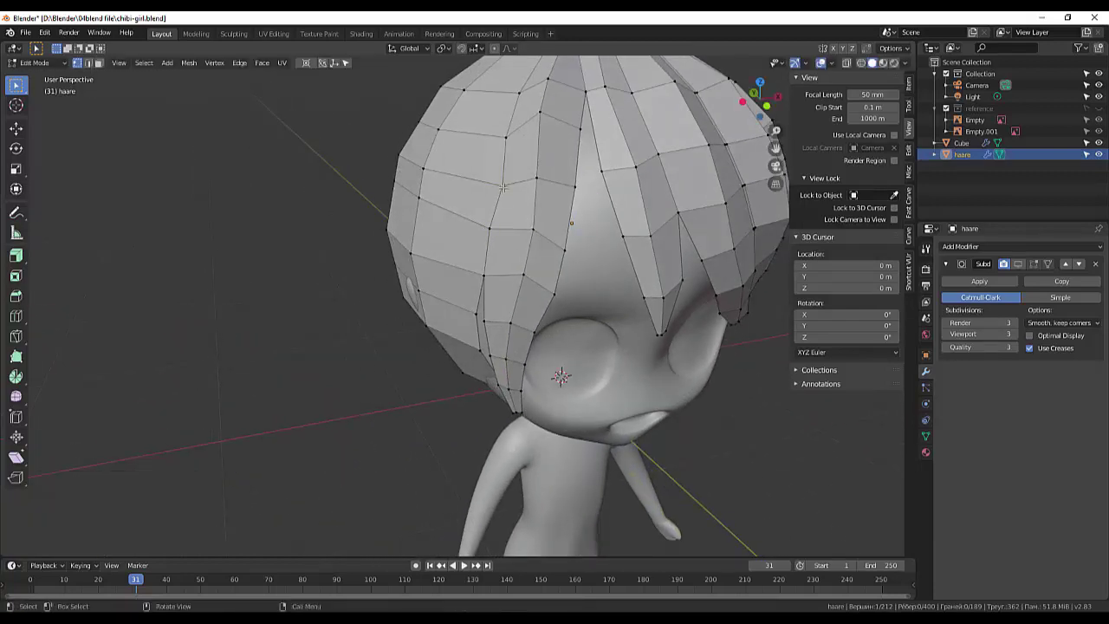
left_click(502, 188)
middle_click_drag(503, 188, 555, 206)
key("g")
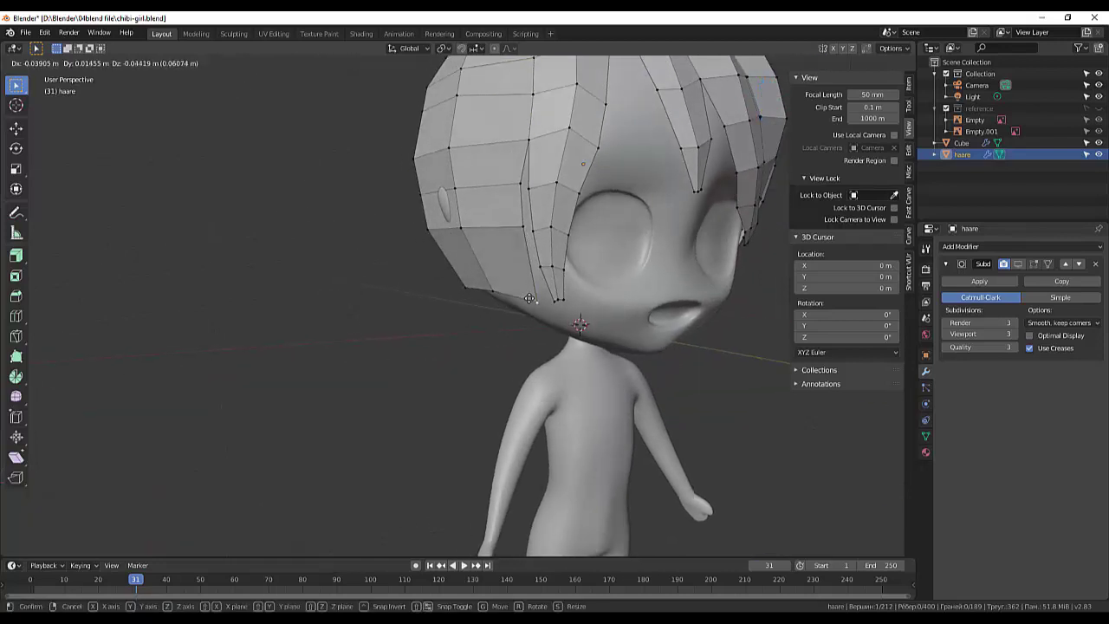
left_click(527, 290)
middle_click_drag(527, 289, 591, 306)
key("g")
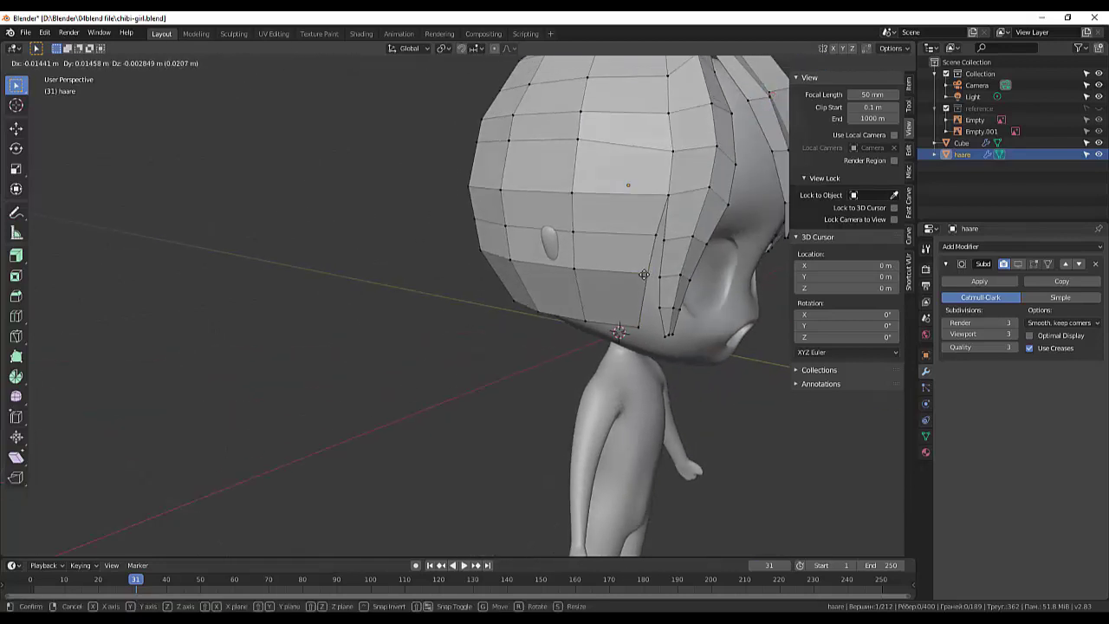
left_click(649, 274)
middle_click_drag(650, 275, 627, 303)
key("g")
left_click(535, 190)
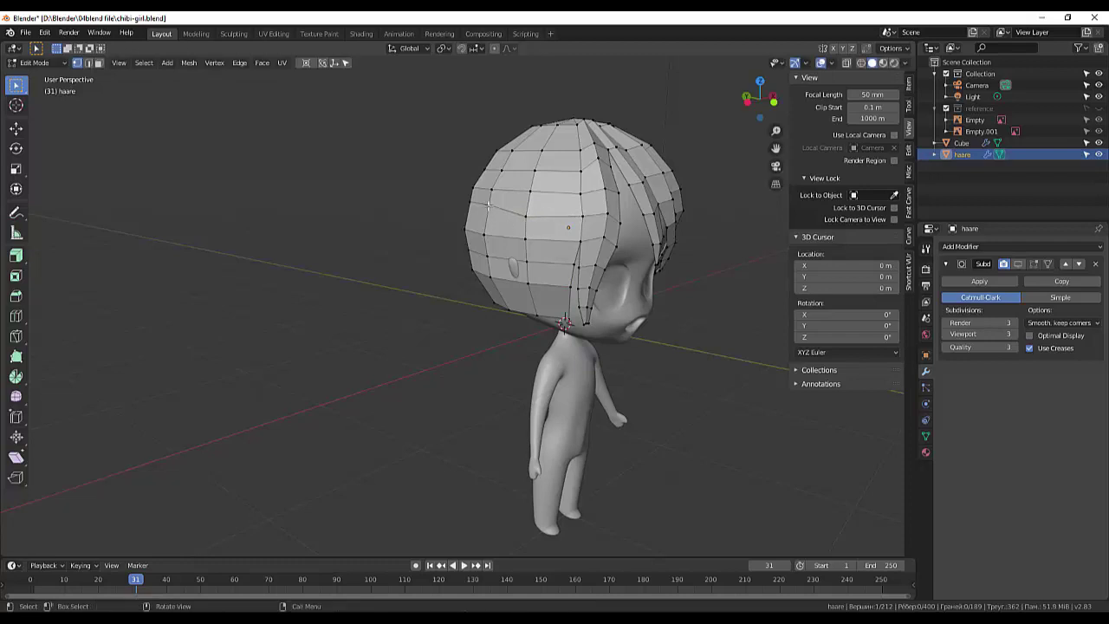
Select further side-strand vertices and reshape them around the face
key("g")
left_click(543, 174)
key("g")
left_click(530, 282)
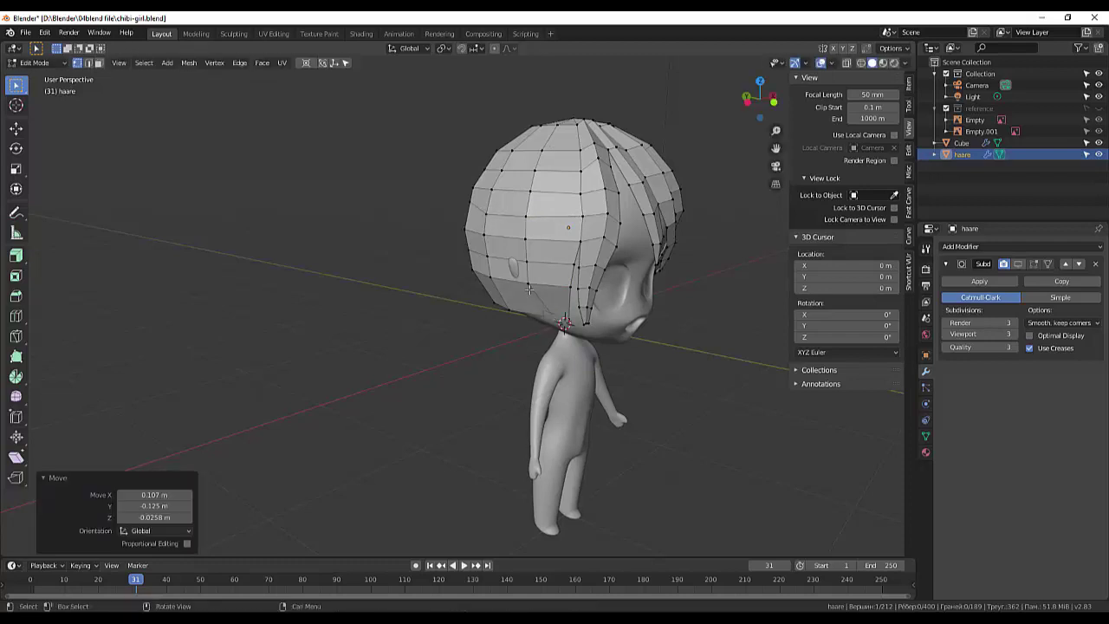
key("g")
left_click(536, 285)
key("g")
left_click(526, 260)
From the front, pull the side strand's tip toward the neck
mouse_move(525, 260)
middle_mouse_down()
mouse_move(508, 306)
mouse_move(575, 308)
middle_mouse_up()
key("g")
left_click(527, 275)
key("g")
left_click(530, 277)
key("g")
left_click(526, 278)
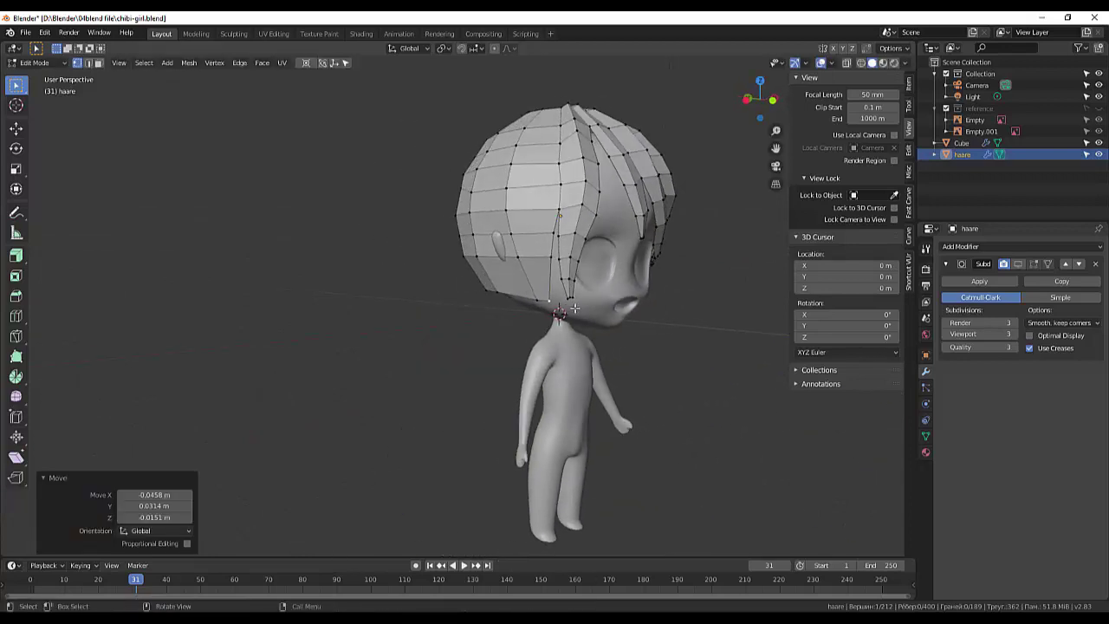
left_click(539, 274)
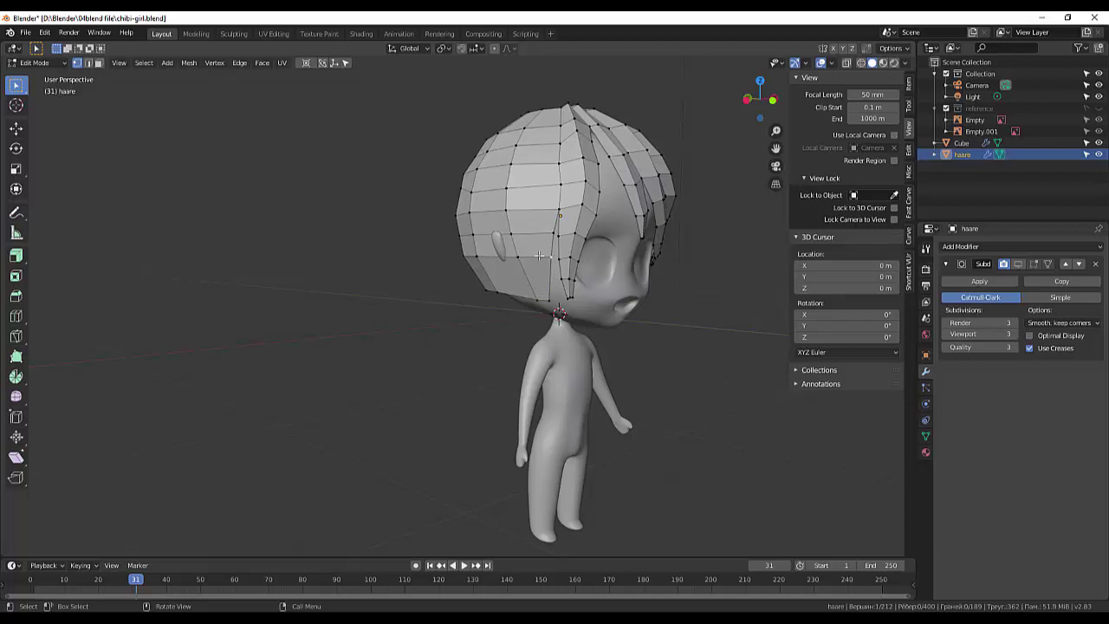
Cut a new edge path across the top of the hair and shift a vertex
left_click(533, 191, "ctrl")
middle_click_drag(533, 190, 579, 271)
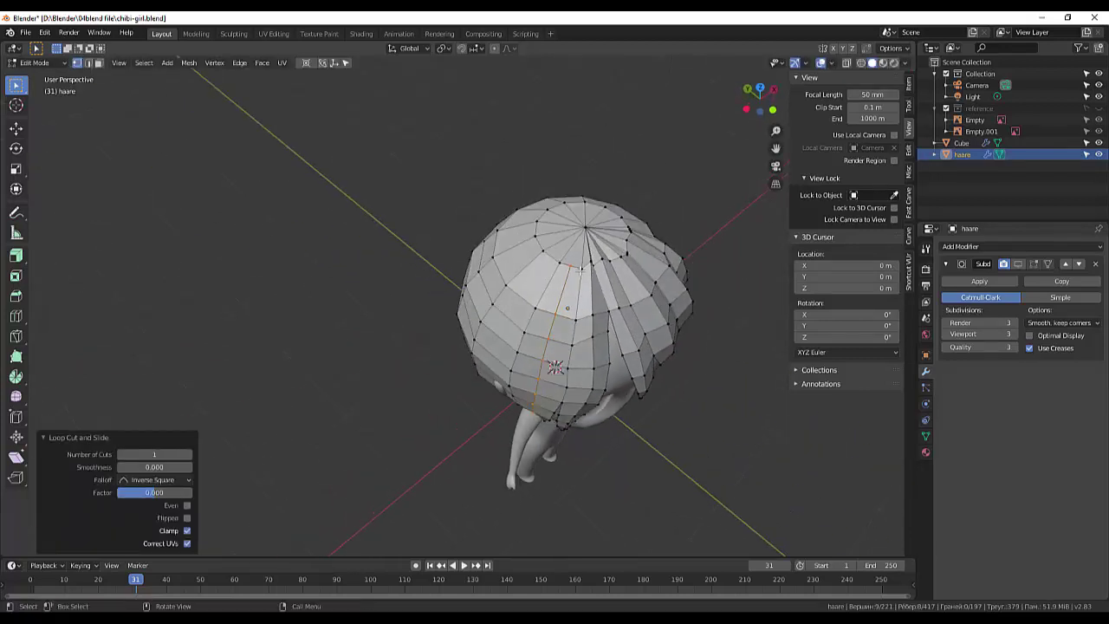
left_click(571, 268)
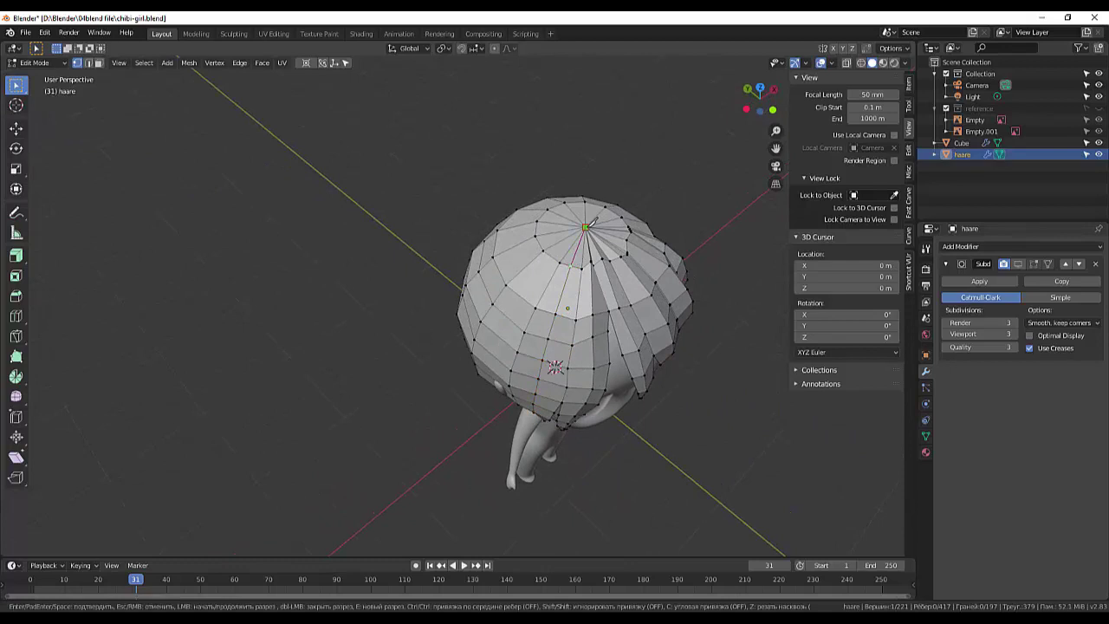
key("Return")
mouse_move(590, 221)
middle_mouse_down()
mouse_move(713, 290)
mouse_move(597, 187)
middle_mouse_up()
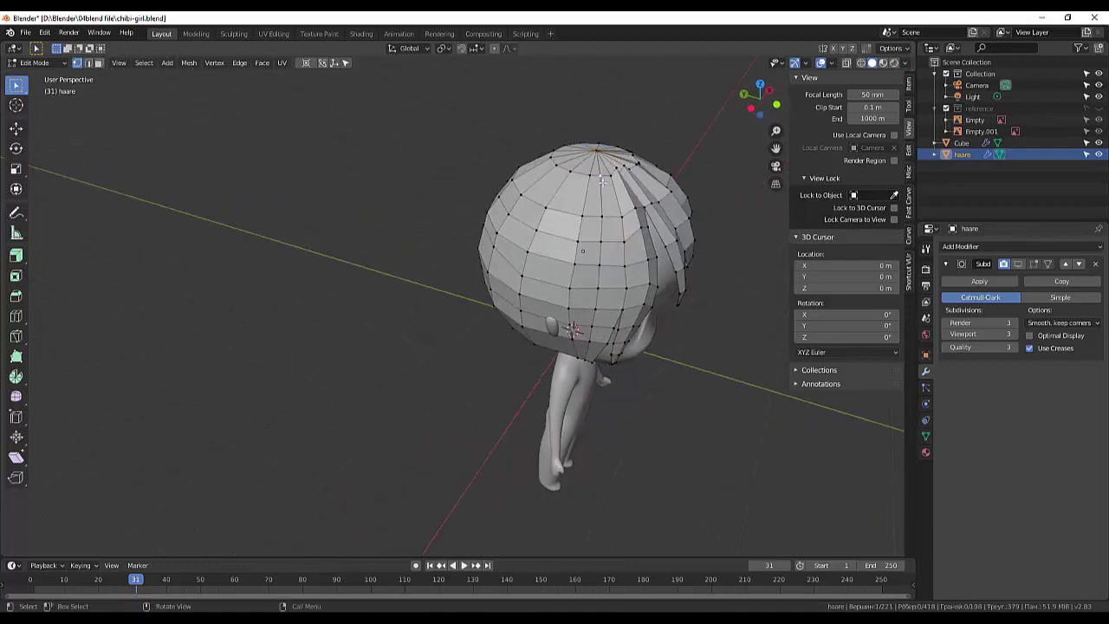
key("g")
left_click(600, 173)
Reposition the front bang vertices into points over the forehead
middle_click_drag(648, 243, 639, 208)
key("g")
left_click(667, 257)
key("g")
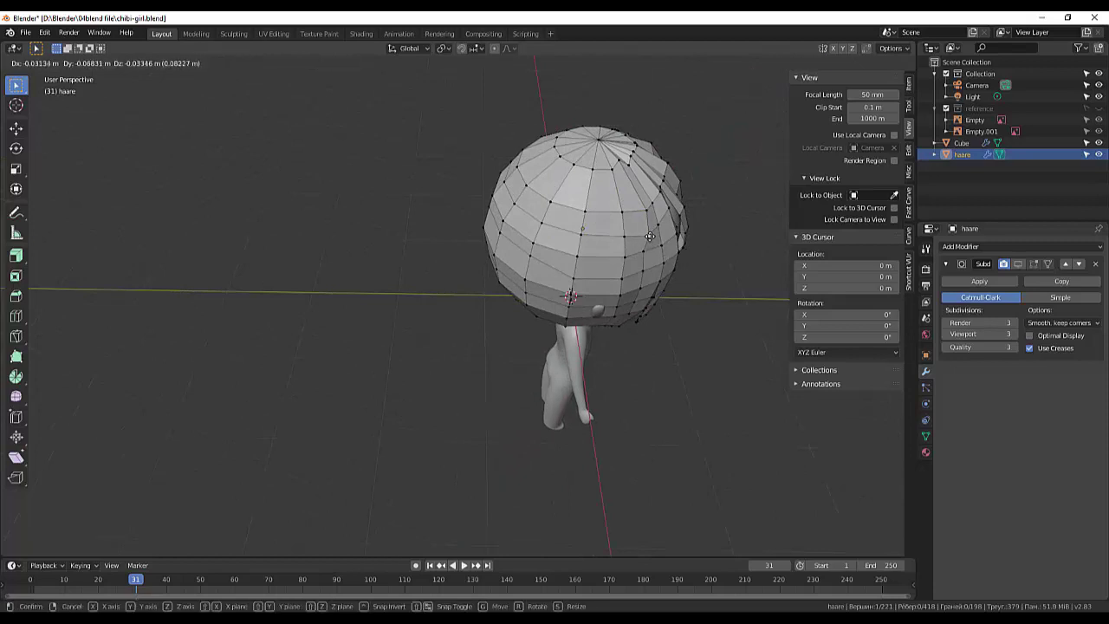
left_click(642, 270)
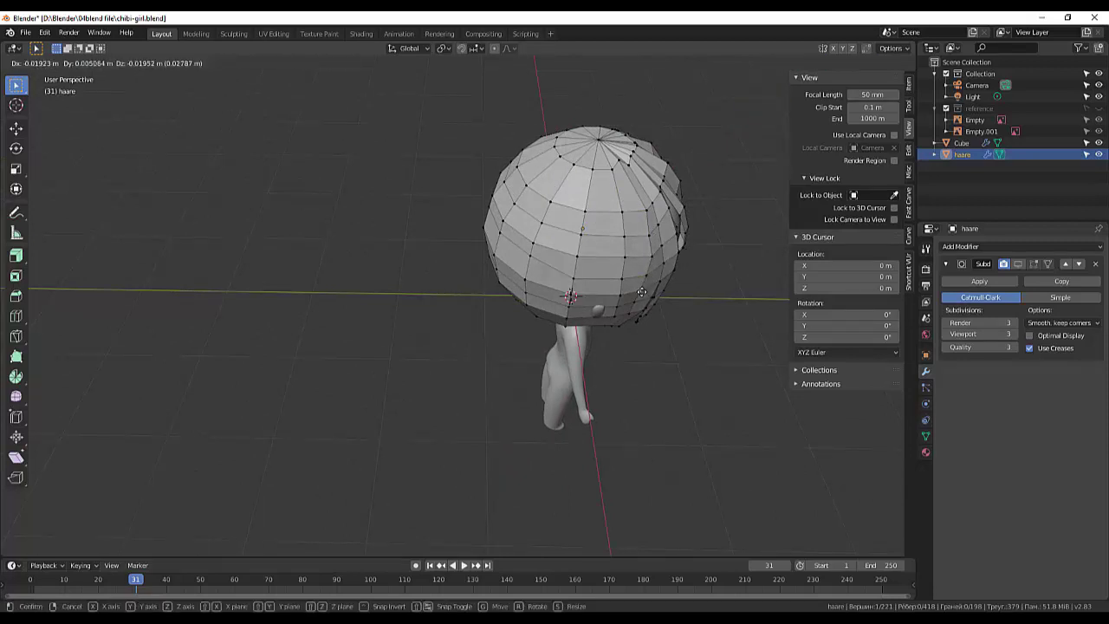
left_click(643, 279)
middle_click_drag(642, 280, 592, 217)
key("g")
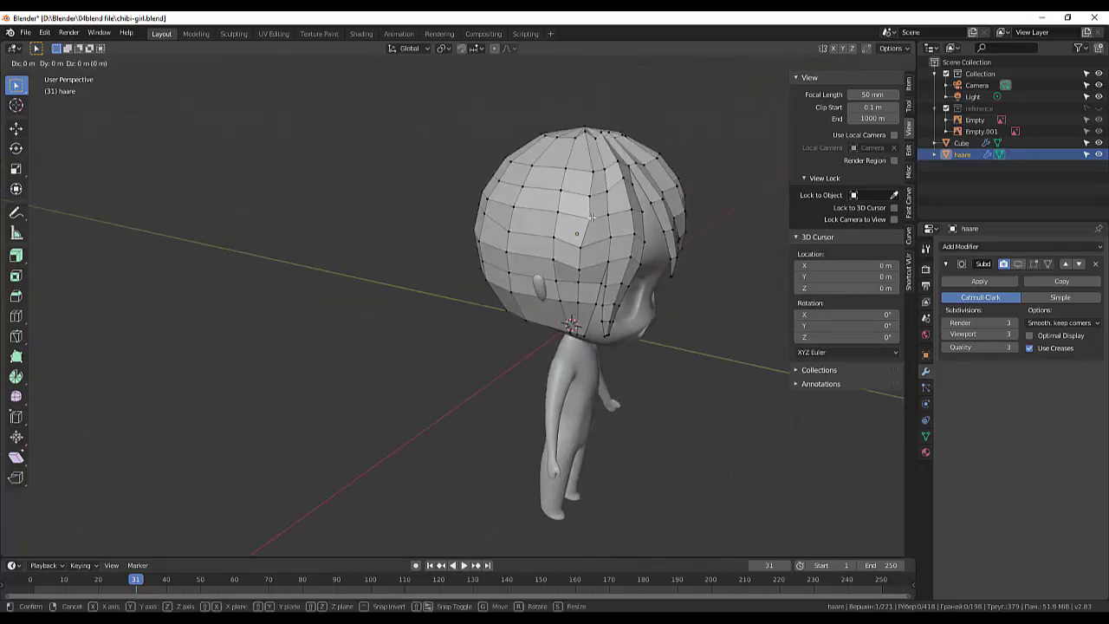
left_click(593, 177)
From the front, move the left-side bang vertices and check the bangs
middle_click_drag(593, 176, 453, 305)
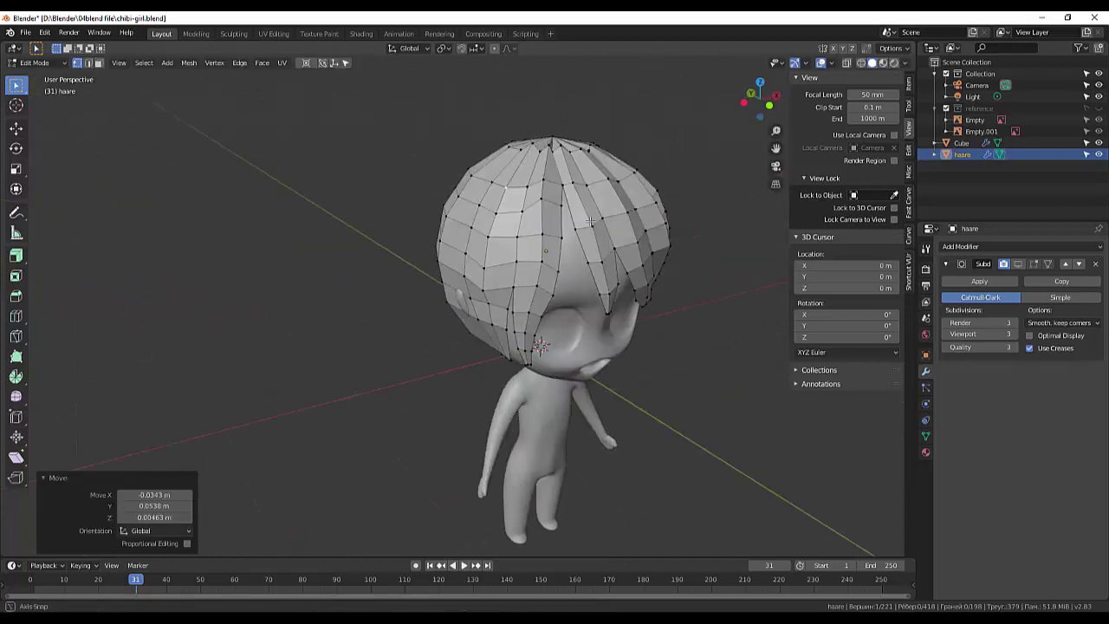
key("g")
left_click(452, 240)
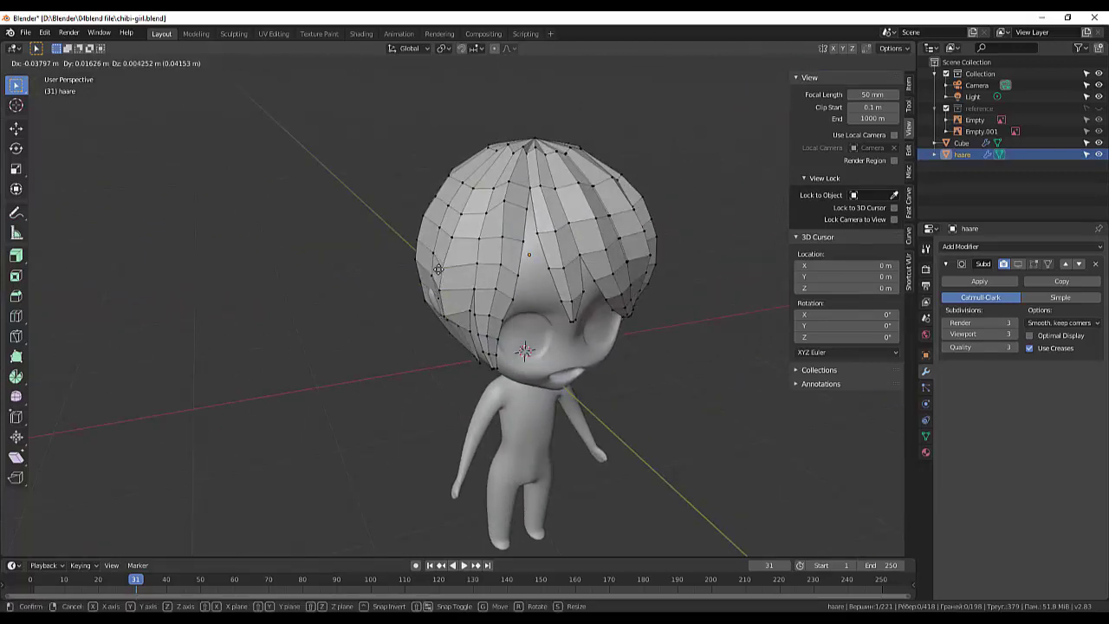
key("g")
left_click(474, 189)
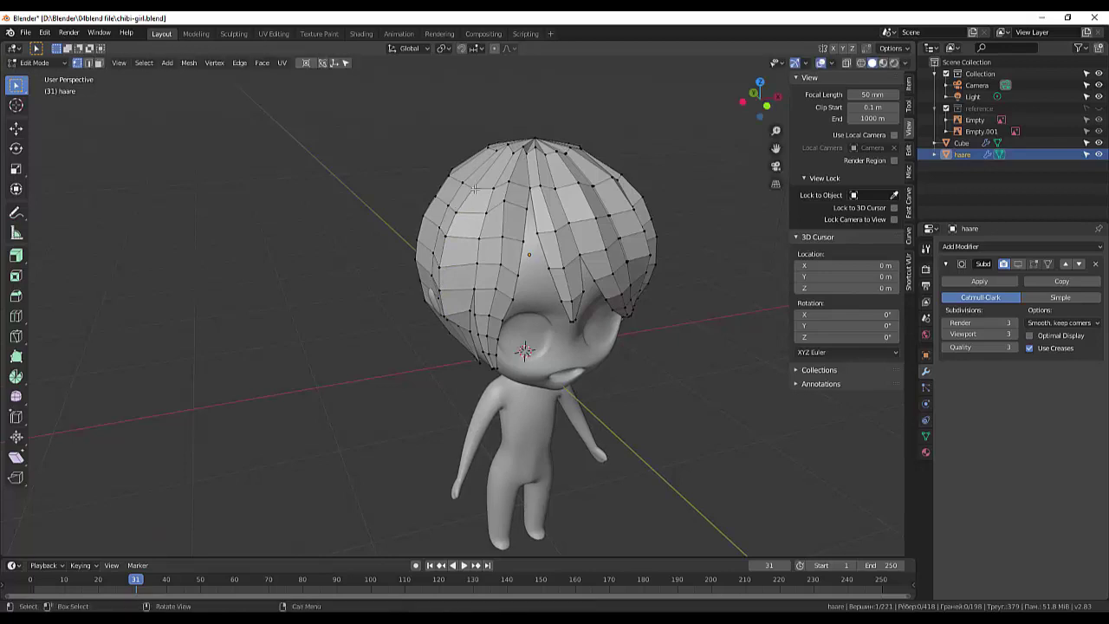
mouse_move(475, 189)
middle_mouse_down()
mouse_move(521, 193)
mouse_move(555, 218)
mouse_move(542, 307)
mouse_move(589, 295)
middle_mouse_up()
Nudge the selected hair vertices into place
right_click(559, 219)
key("g")
left_click(542, 307)
Delete a side face of the hair and inspect the gap in wireframe
left_click(590, 295)
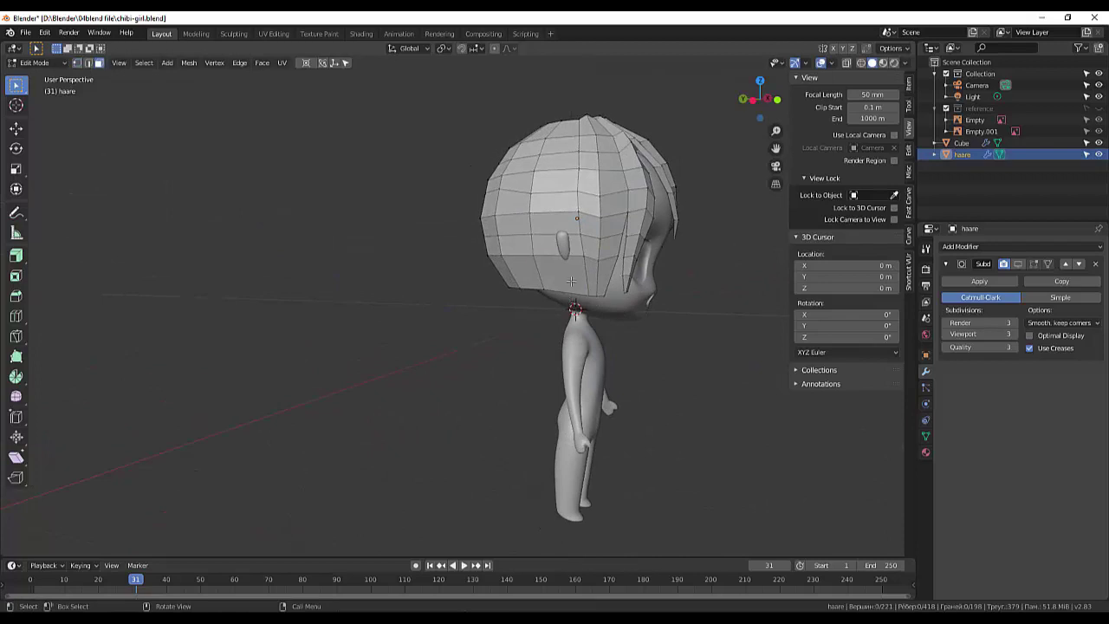
right_click(571, 280)
left_click(539, 295)
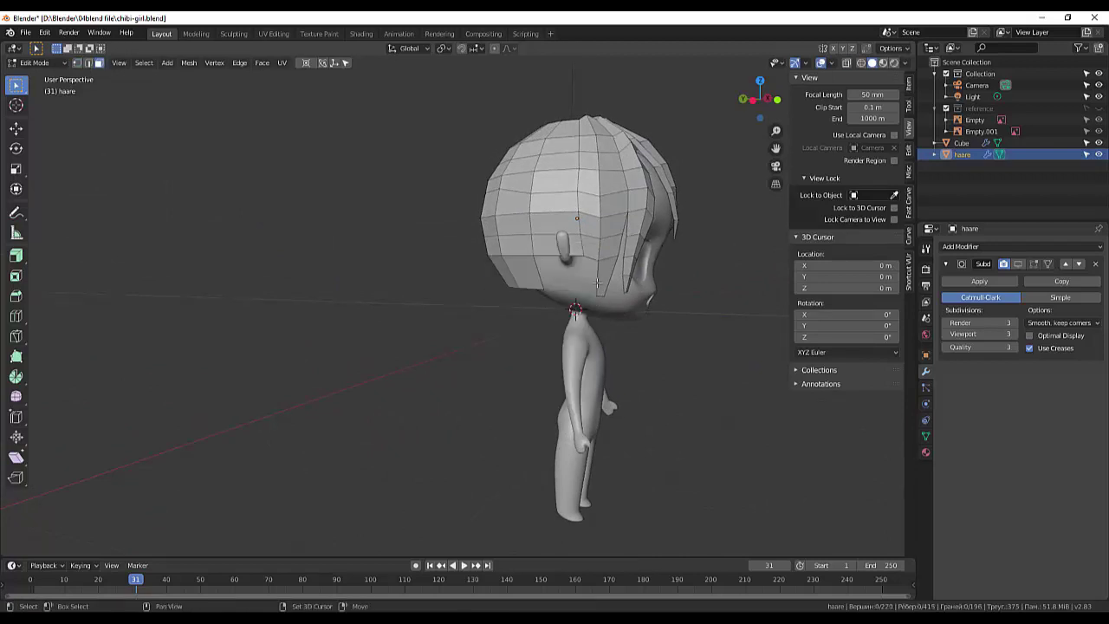
key("shift+z")
left_click(607, 299)
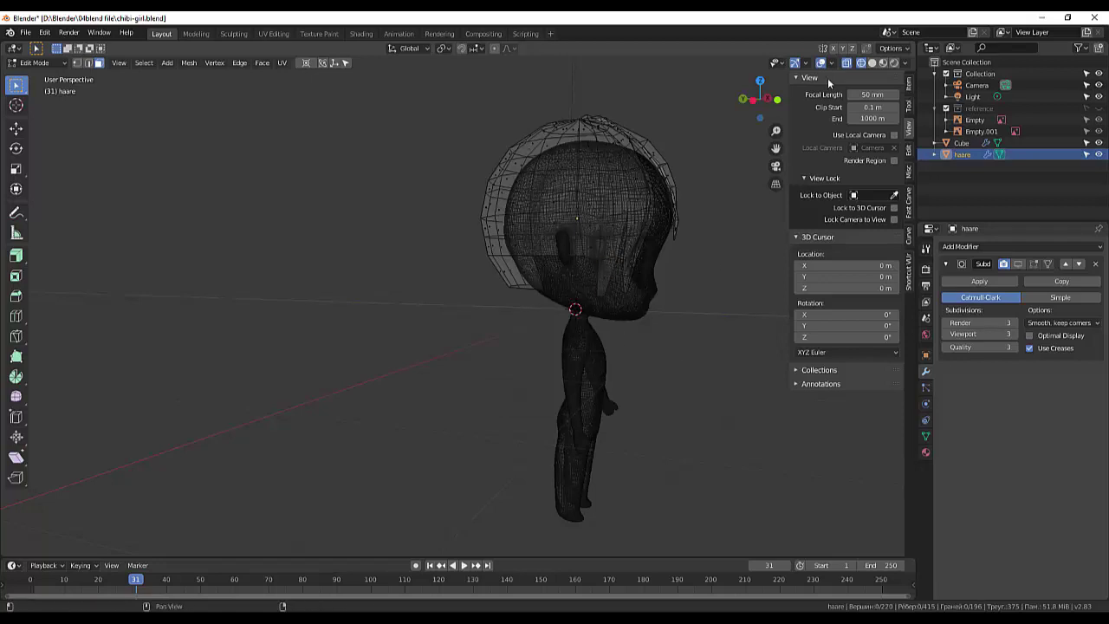
key("shift+z")
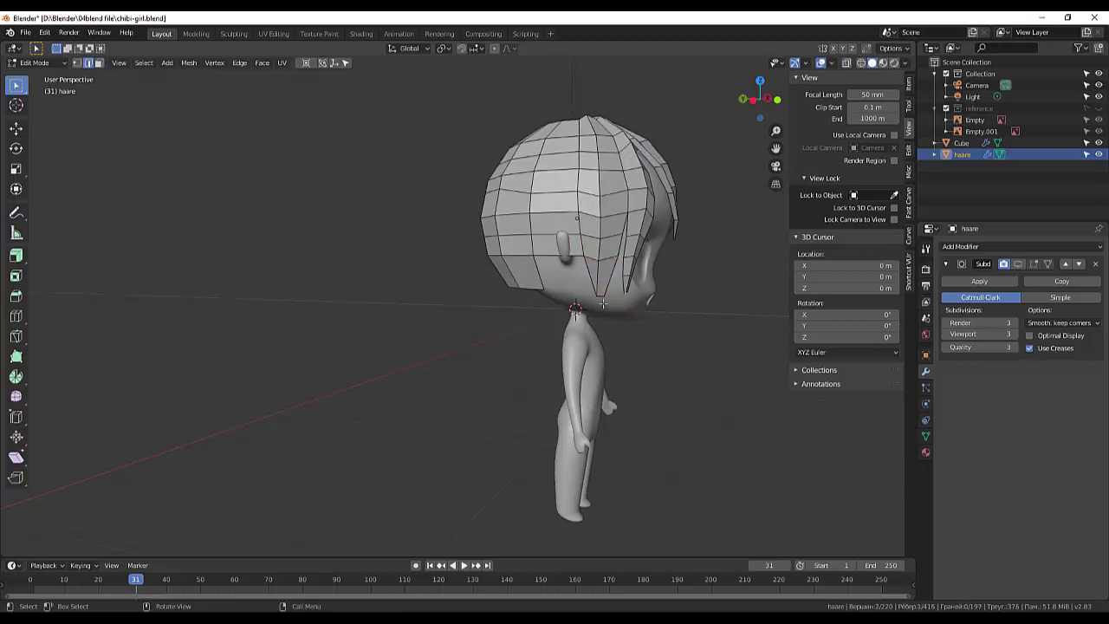
Subdivide the selected side-lock edges and move the new vertices
right_click(593, 296)
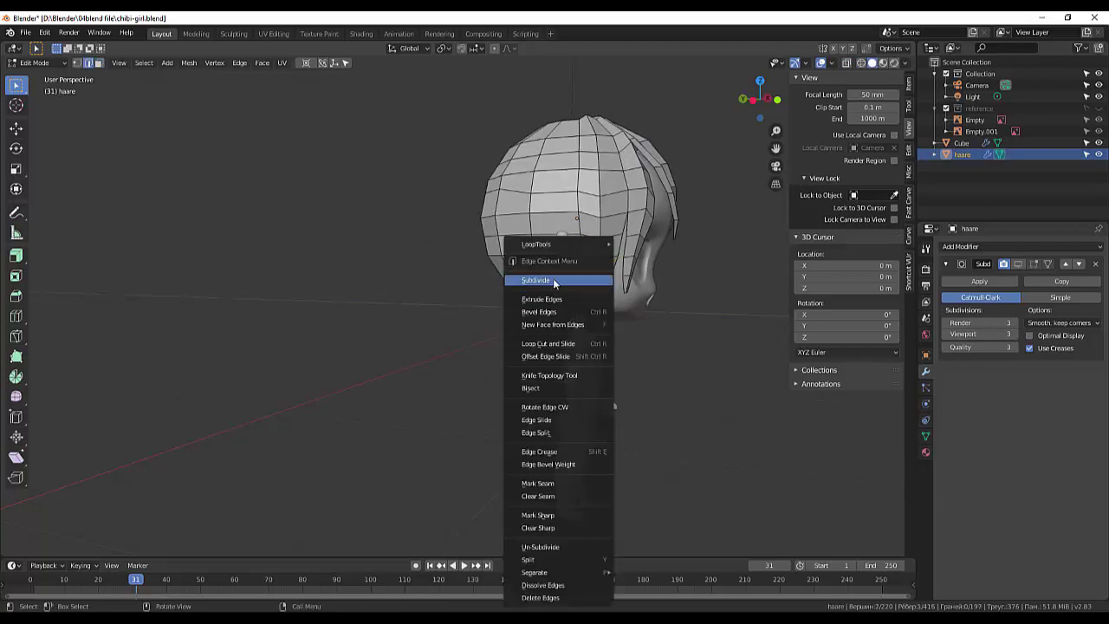
left_click(552, 278)
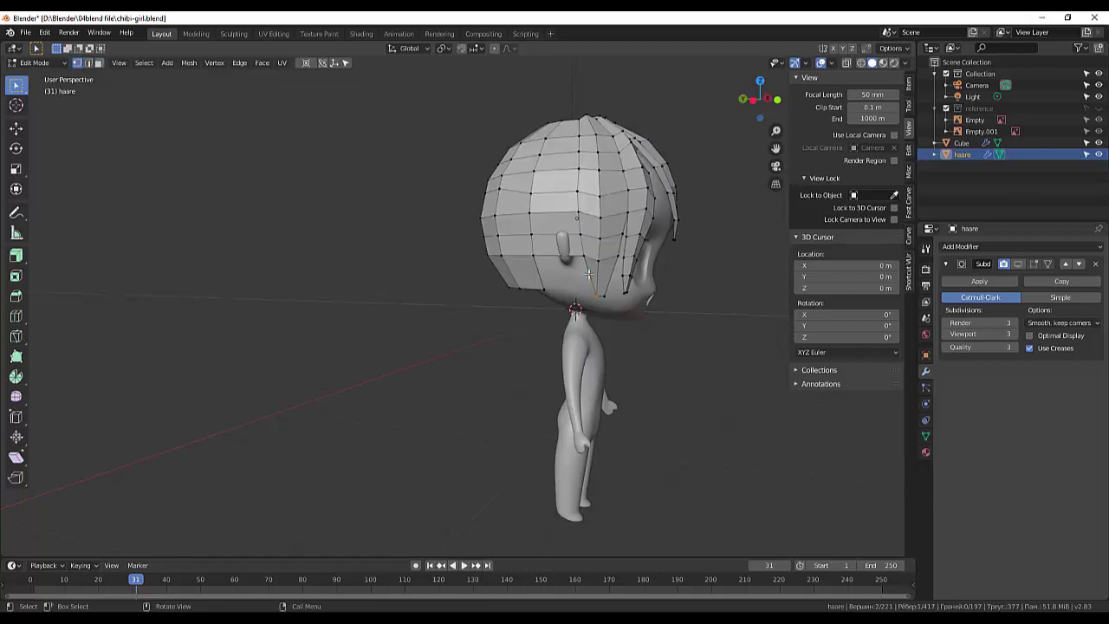
key("g")
left_click(593, 298)
left_click(582, 257)
Add a loop cut to the side lock and adjust the vertices near the face
key("ctrl+r")
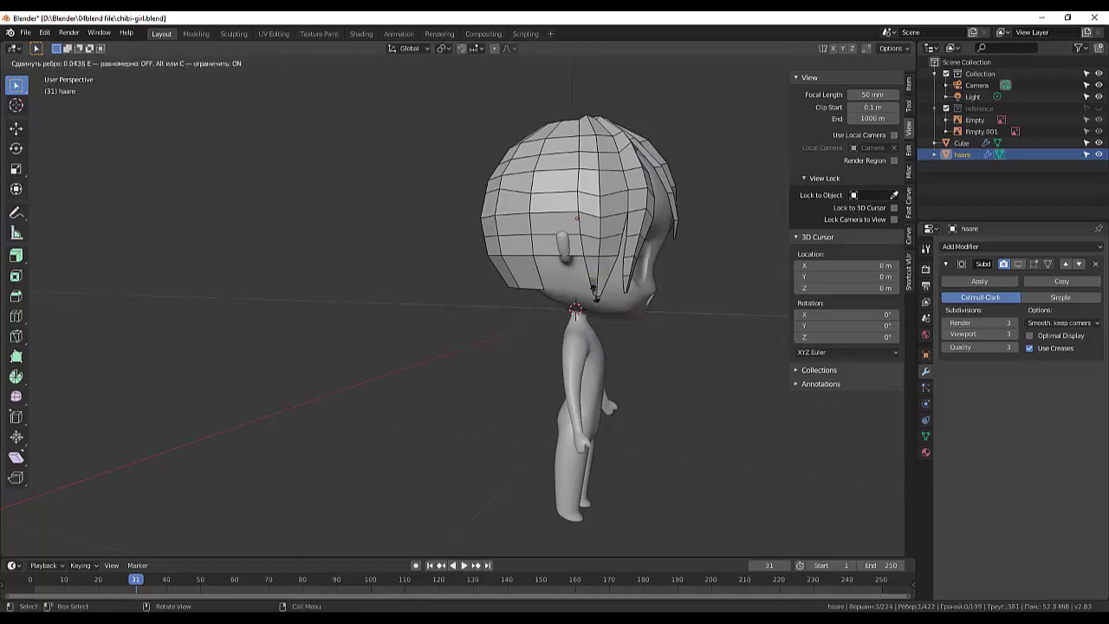
left_click(607, 303)
middle_click_drag(638, 321, 270, 286)
left_click(500, 316)
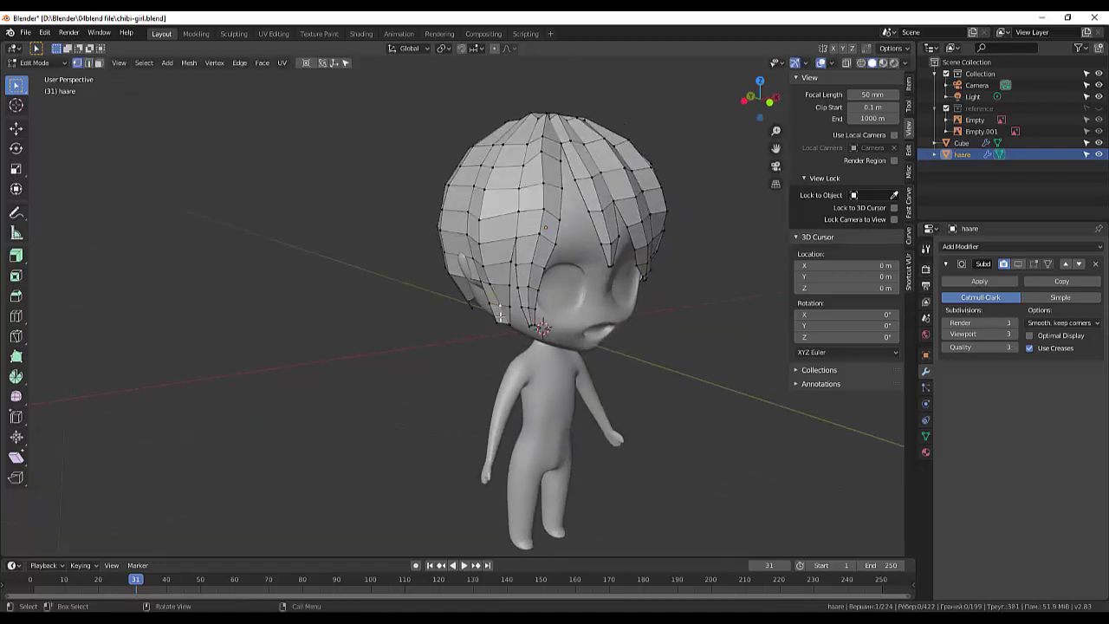
key("g")
left_click(494, 317)
left_click(496, 318)
key("g")
left_click(498, 319)
From the side, reposition the side lock's upper vertices
middle_click_drag(498, 319, 637, 321)
key("g")
left_click(637, 324)
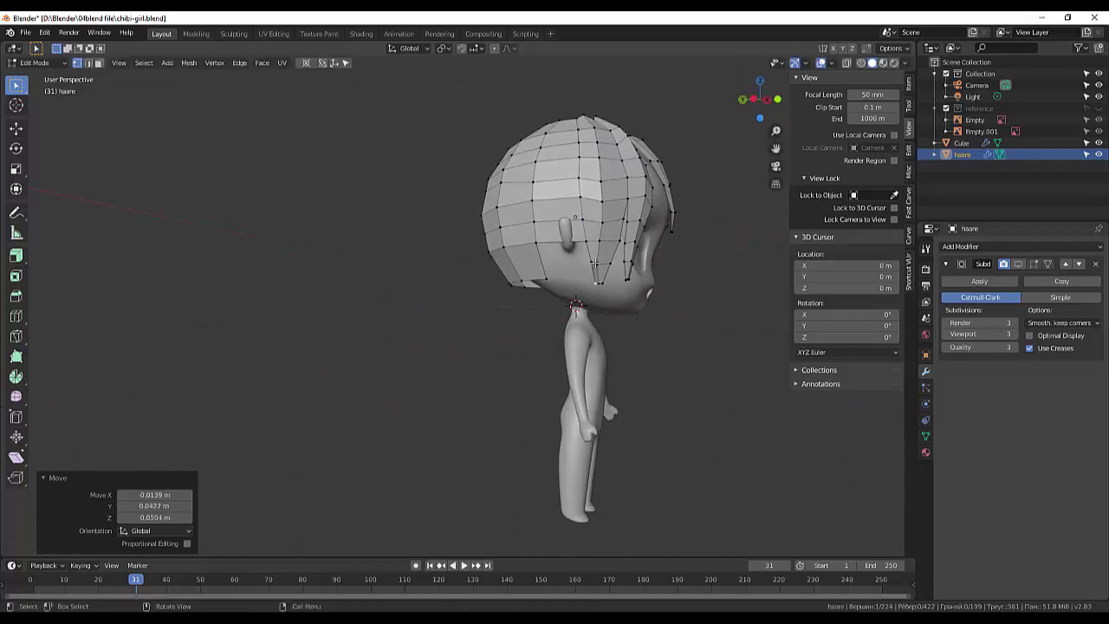
left_click(604, 223)
key("g")
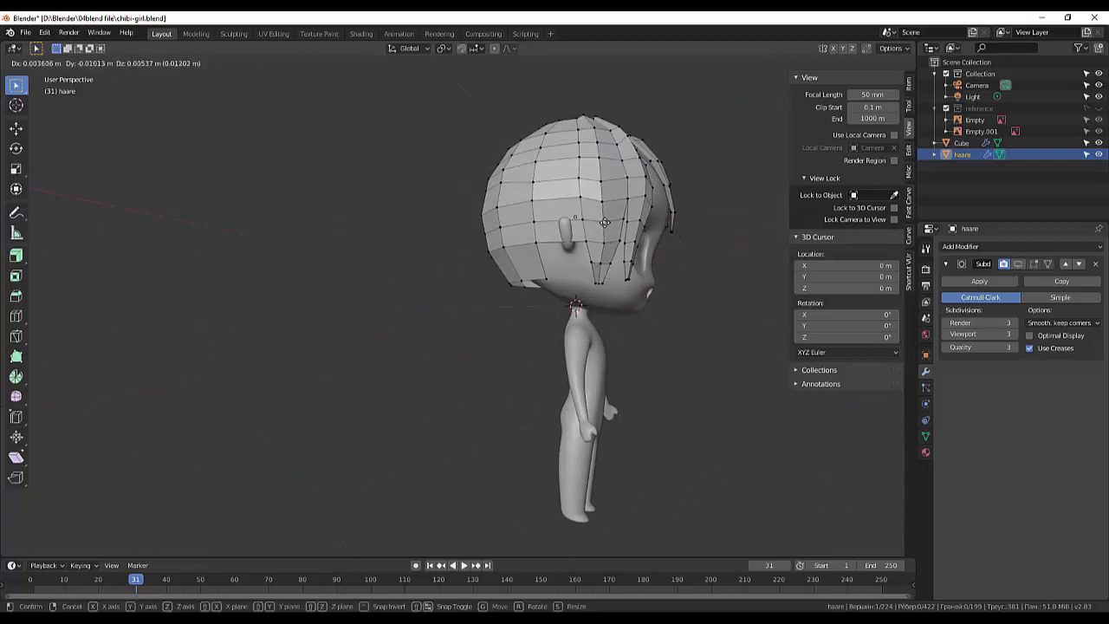
left_click(609, 213)
key("g")
left_click(613, 204)
key("g")
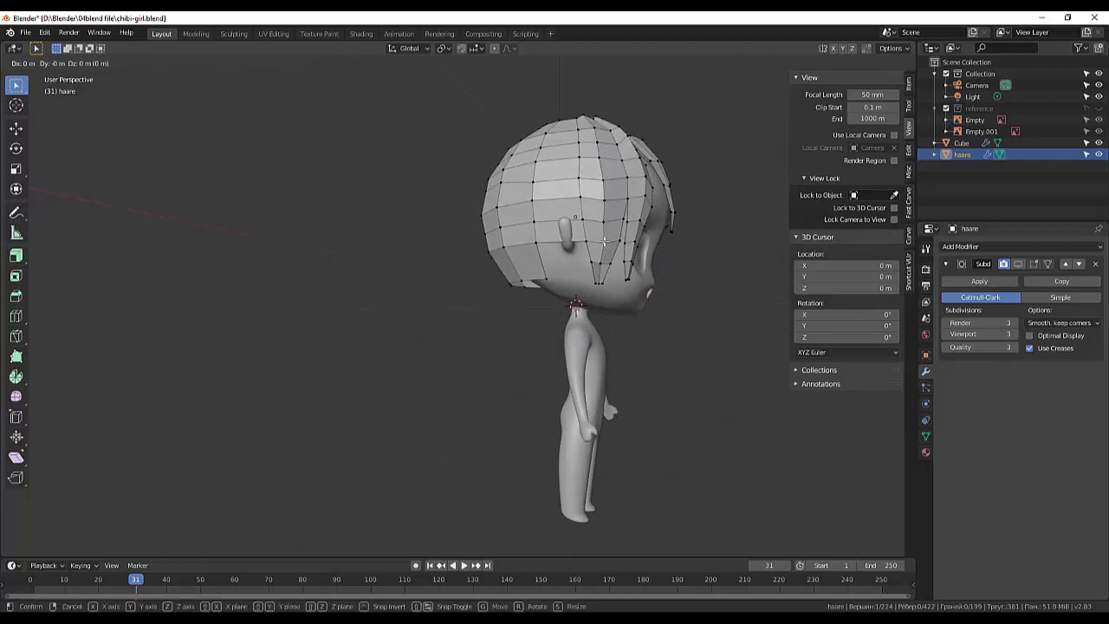
left_click(610, 208)
From a closer front view, move the hair vertices once more
mouse_move(610, 208)
middle_mouse_down()
mouse_move(418, 280)
mouse_move(624, 264)
mouse_move(498, 344)
middle_mouse_up()
scroll(623, 264, "up", 2)
key("g")
left_click(626, 266)
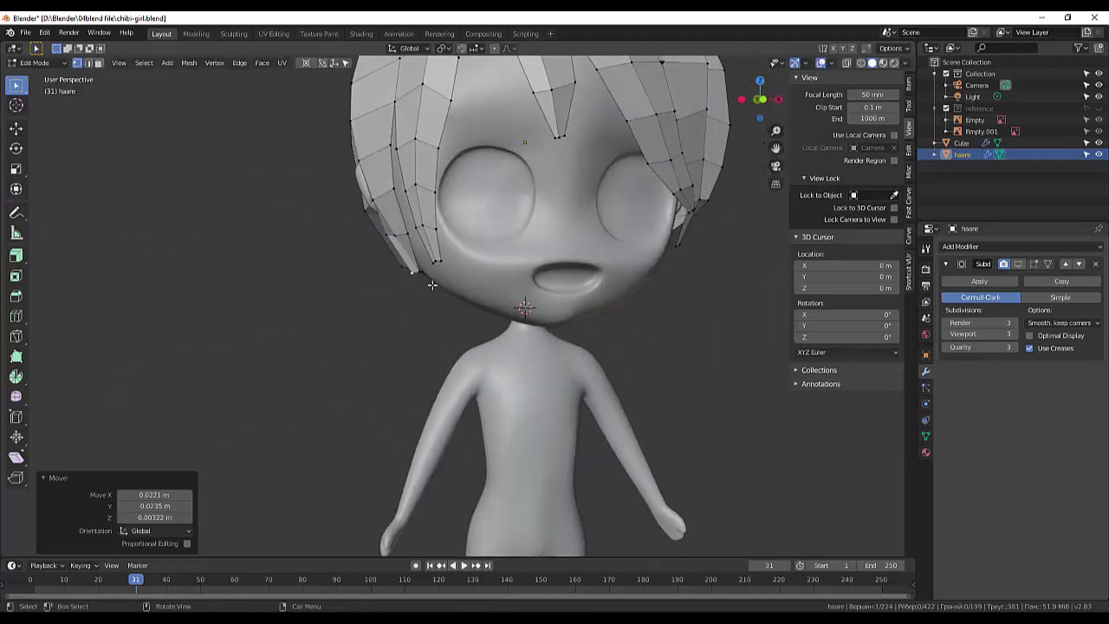
Tighten the lower back hair vertices, working from a rear-side view
key("g")
left_click(414, 334)
middle_click_drag(414, 333, 665, 286)
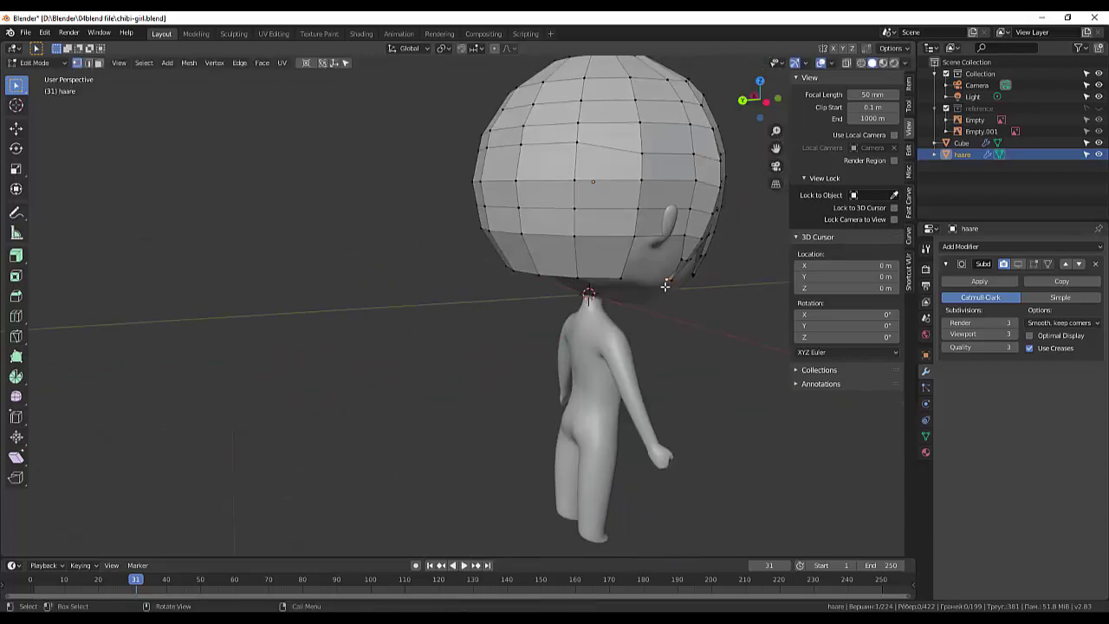
left_click(675, 286)
key("g")
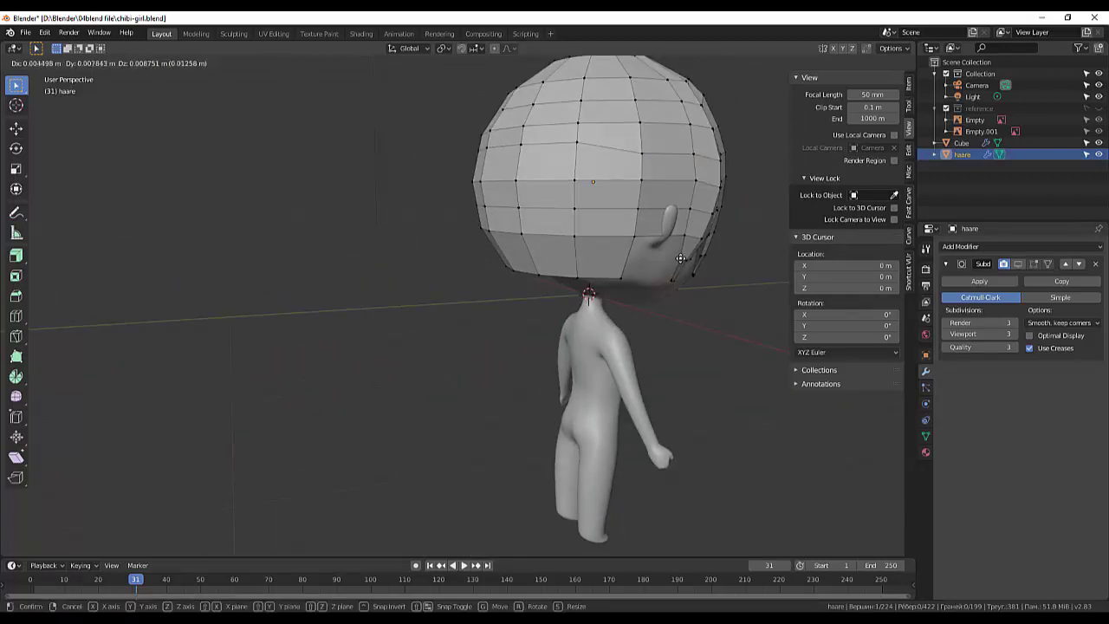
left_click(680, 260)
middle_click_drag(680, 260, 573, 139)
key("g")
left_click(571, 156)
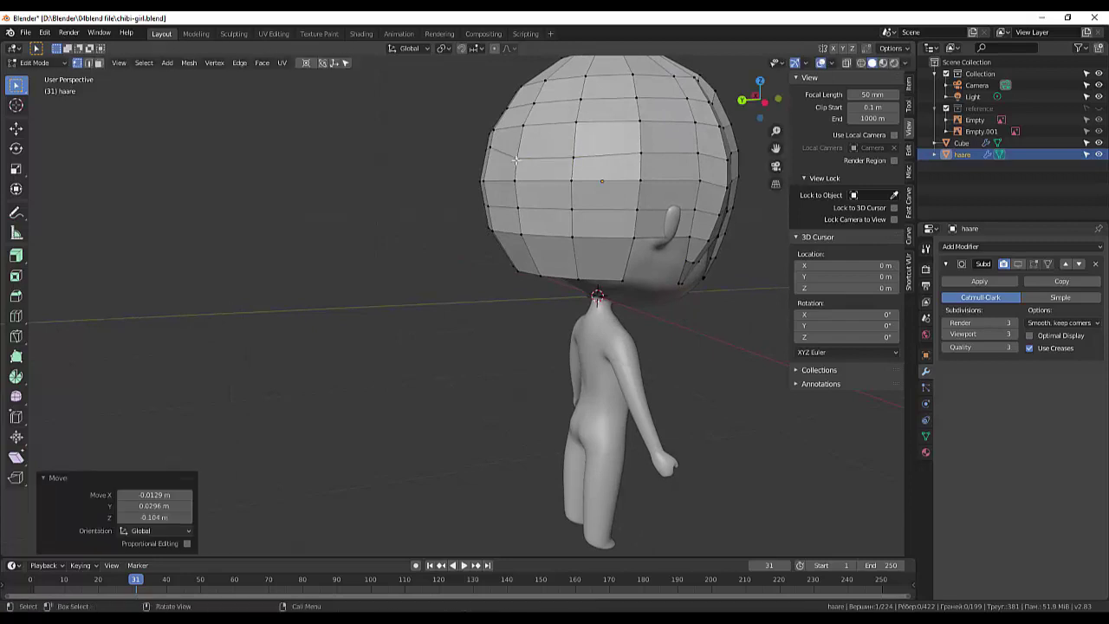
Pull the lower-left side vertices in closer to the head
key("g")
mouse_move(491, 148)
middle_mouse_down()
mouse_move(422, 281)
mouse_move(371, 265)
mouse_move(564, 236)
mouse_move(723, 309)
mouse_move(784, 276)
mouse_move(745, 290)
mouse_move(781, 291)
mouse_move(494, 244)
mouse_move(395, 311)
mouse_move(538, 315)
mouse_move(525, 229)
middle_mouse_up()
left_click(563, 237)
key("g")
left_click(585, 244)
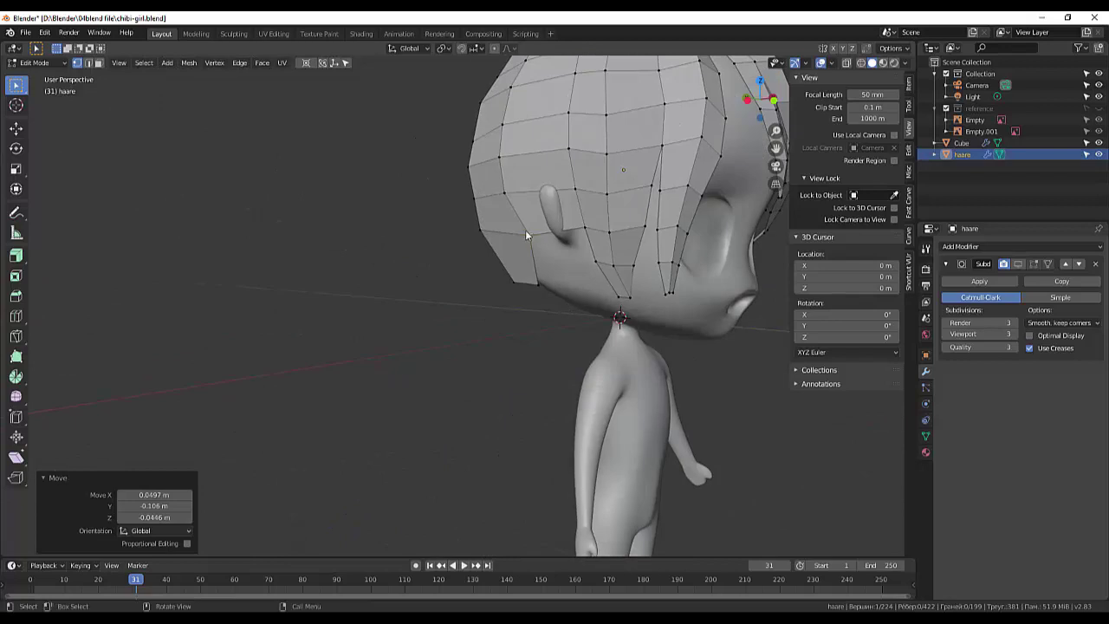
key("g")
left_click(535, 253)
key("g")
left_click(513, 281)
key("g")
left_click(511, 277)
scroll(487, 302, "down", 3)
Pull the first few lower hair vertices of the haare mesh inward along the bottom edge
scroll(591, 322, "down", 2)
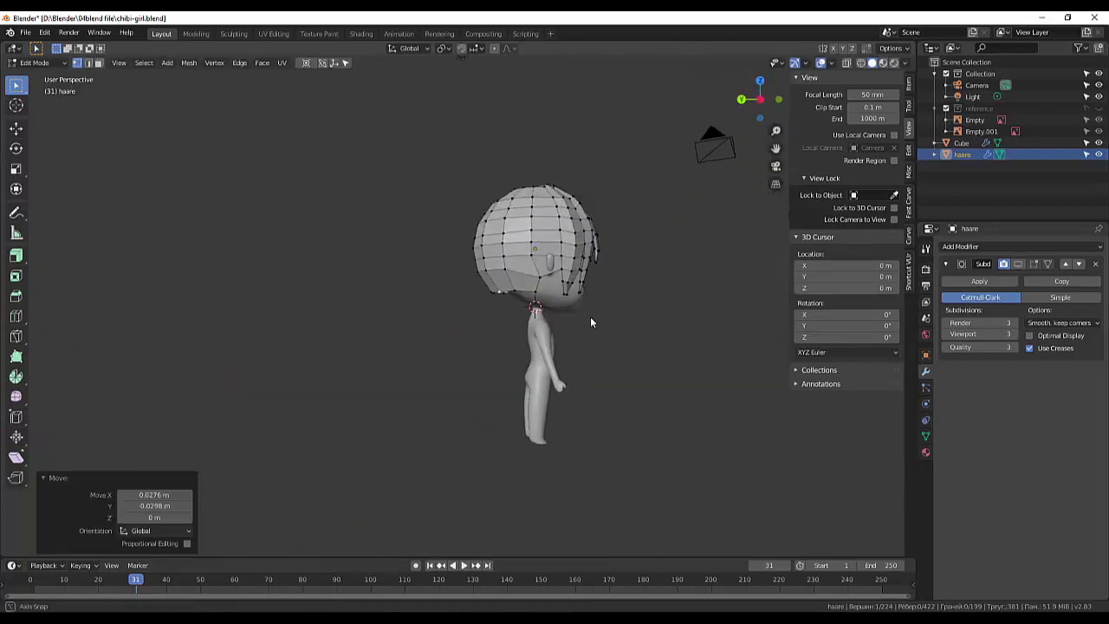
middle_click_drag(590, 323, 544, 279)
key("g")
left_click(515, 279)
key("g")
left_click(511, 279)
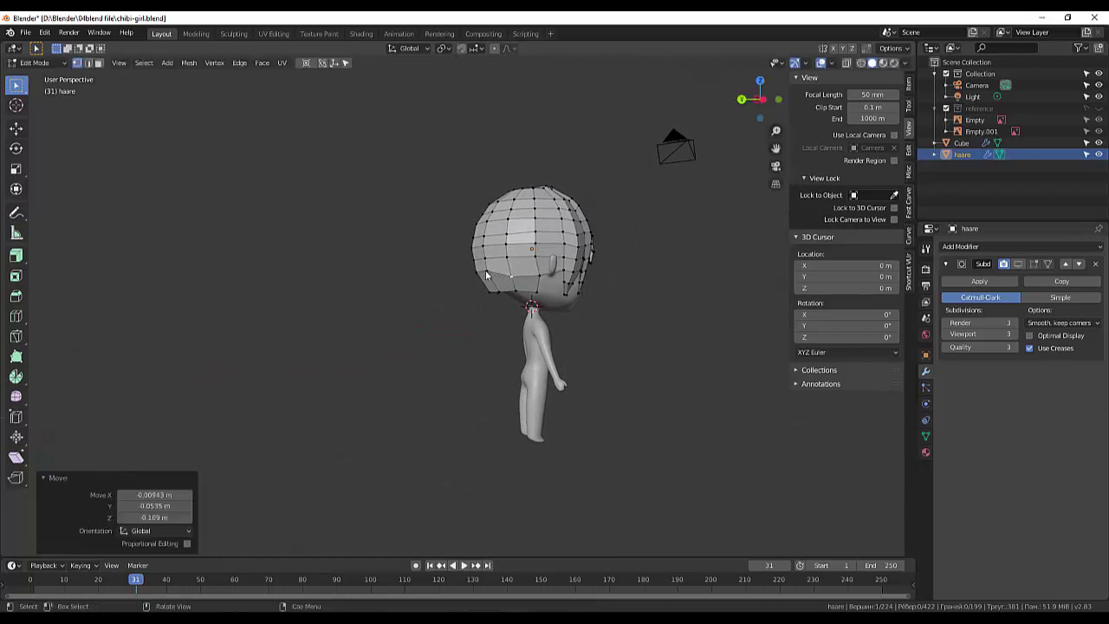
key("g")
left_click(491, 277)
key("g")
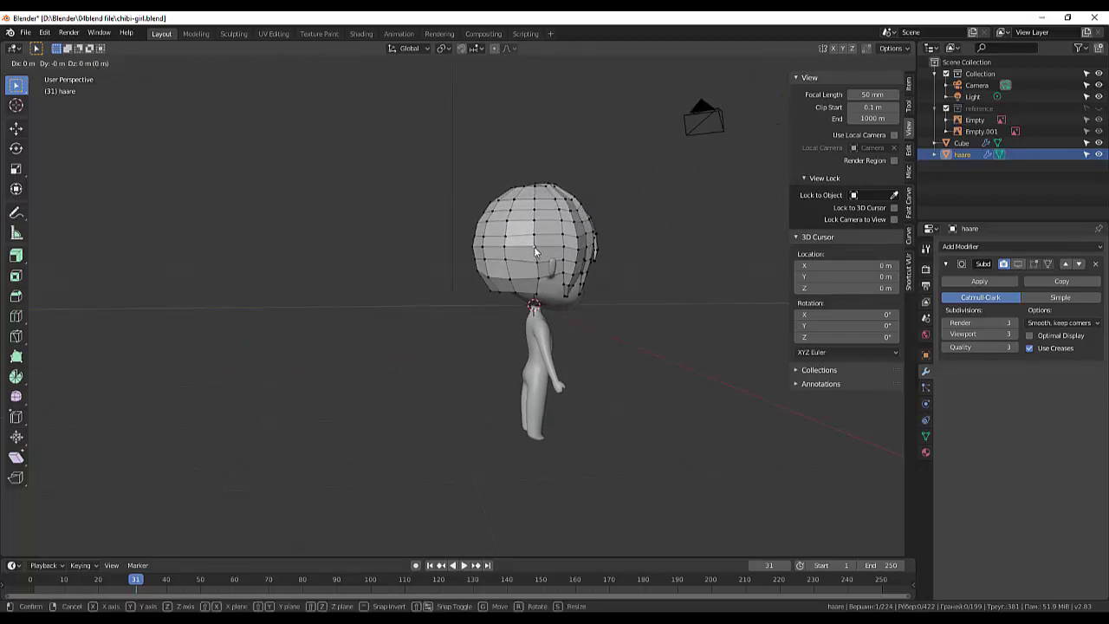
left_click(534, 247)
Move more lower back hair vertices, one by -0.029, -0.0577, -0.0427 m, tightening the hair around the head
key("g")
left_click(537, 234)
key("g")
left_click(538, 219)
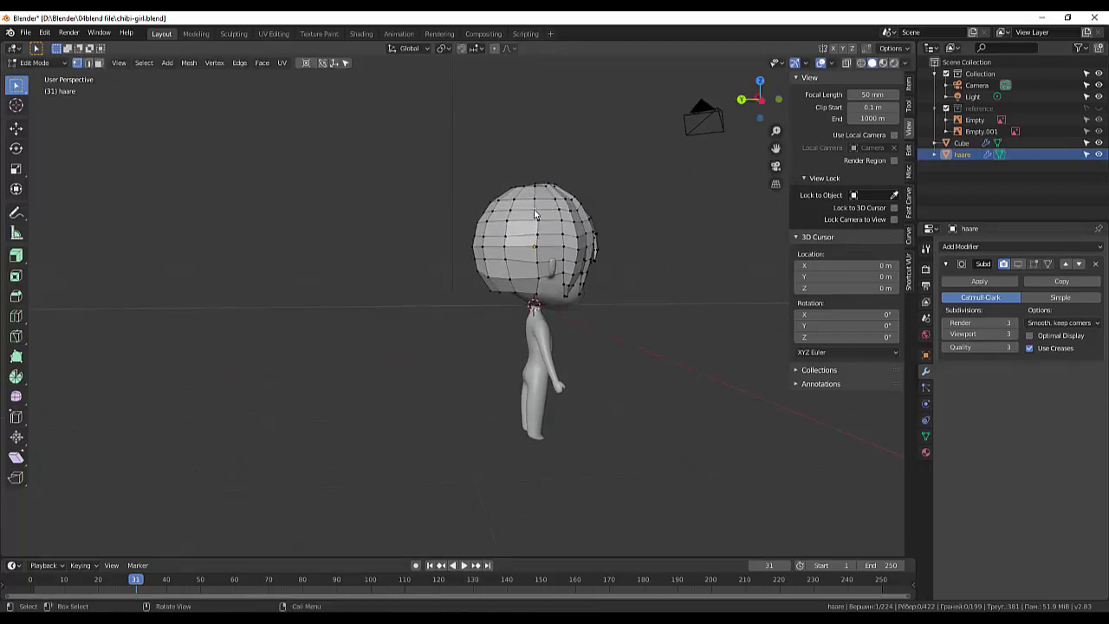
key("g")
left_click(538, 208)
key("g")
left_click(540, 197)
middle_click_drag(540, 197, 538, 195)
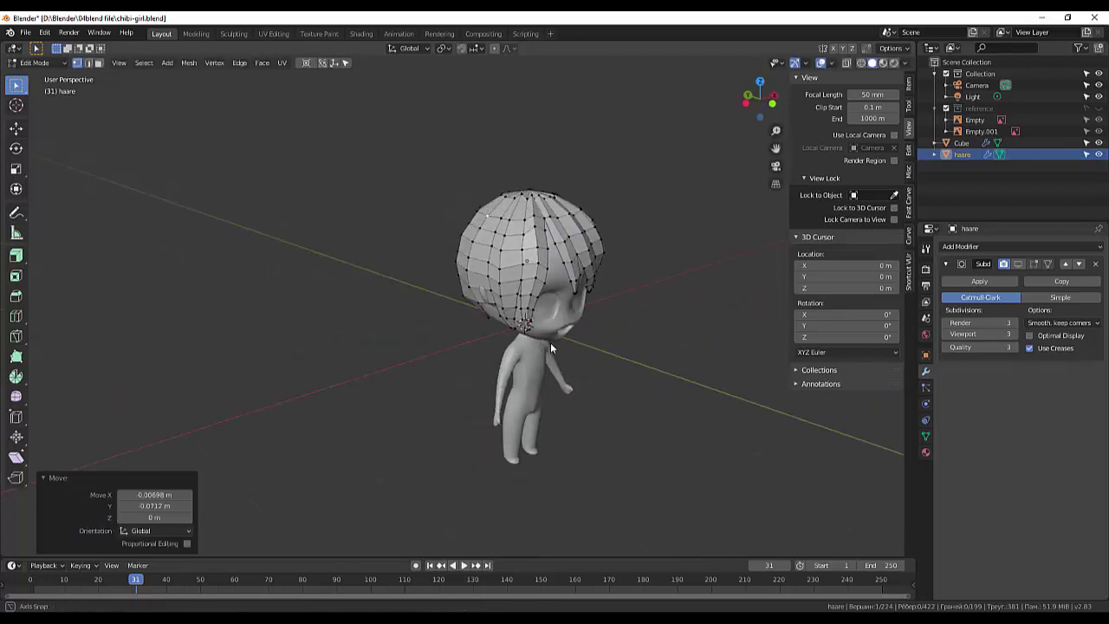
key("g")
left_click(549, 284)
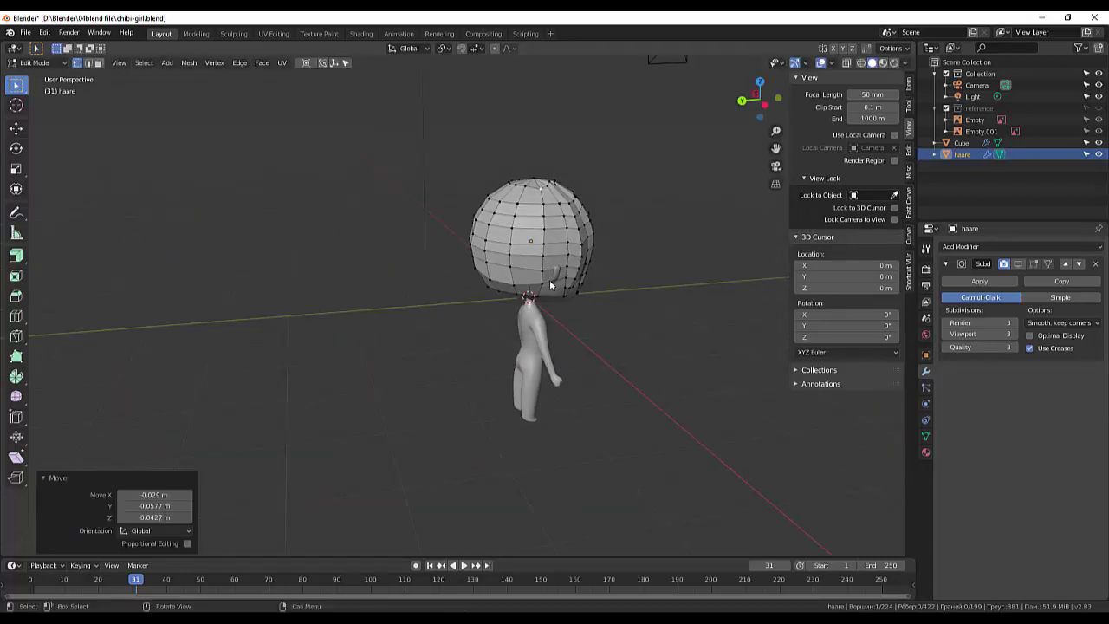
middle_click_drag(544, 287, 551, 284)
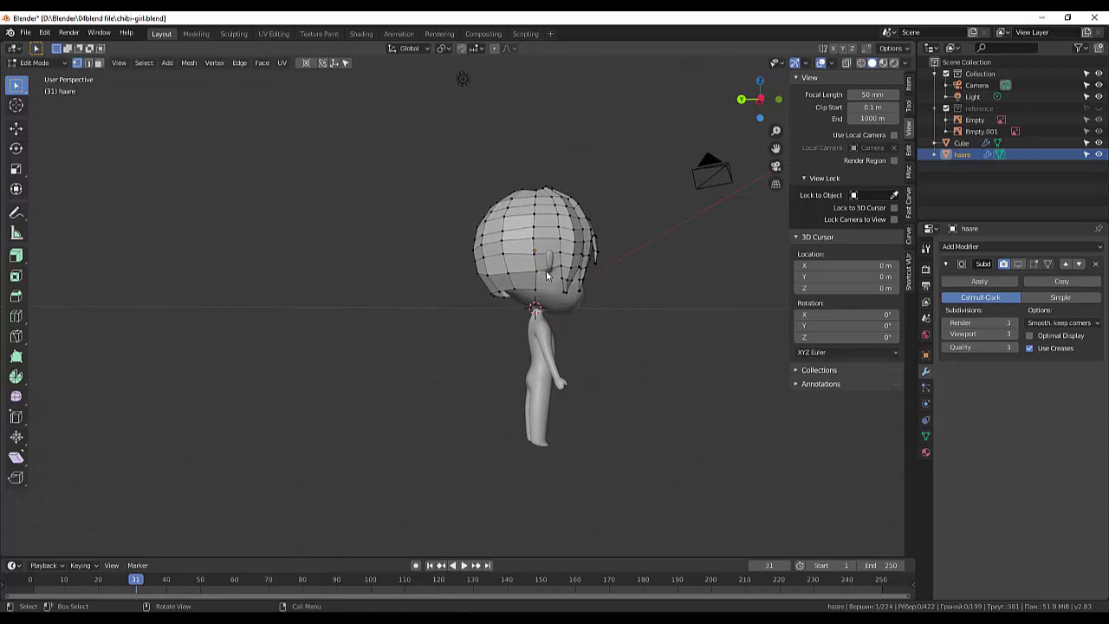
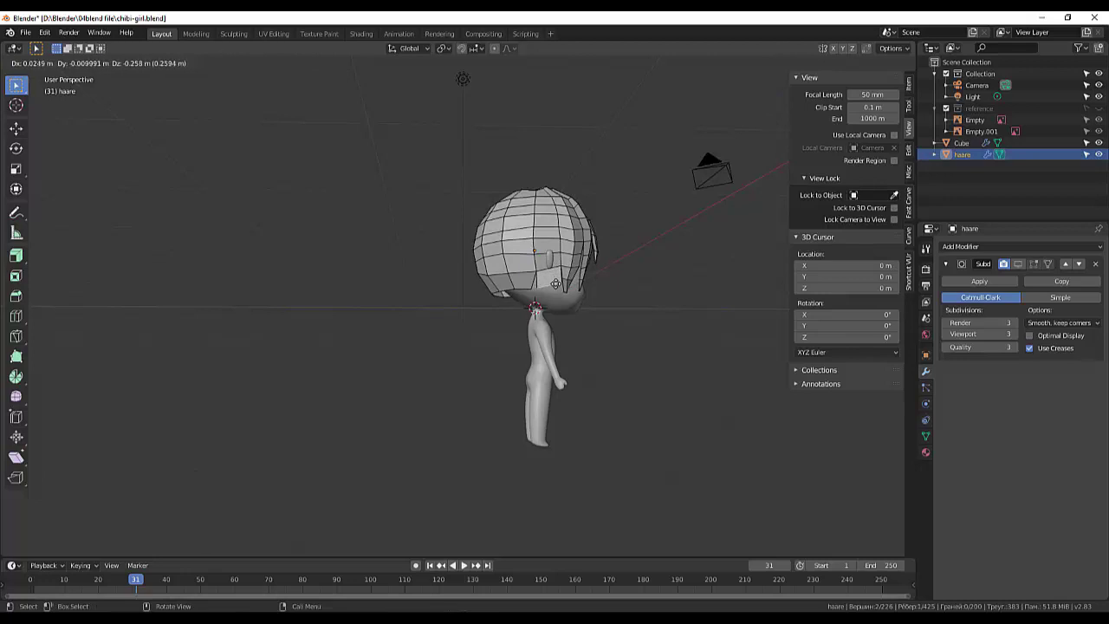
Confirm the earlier hair vertex move, then undo and redo it to check the result
left_click(555, 284)
key("ctrl+z")
mouse_move(574, 286)
middle_mouse_down()
mouse_move(526, 323)
mouse_move(684, 328)
middle_mouse_up()
key("ctrl+shift+z")
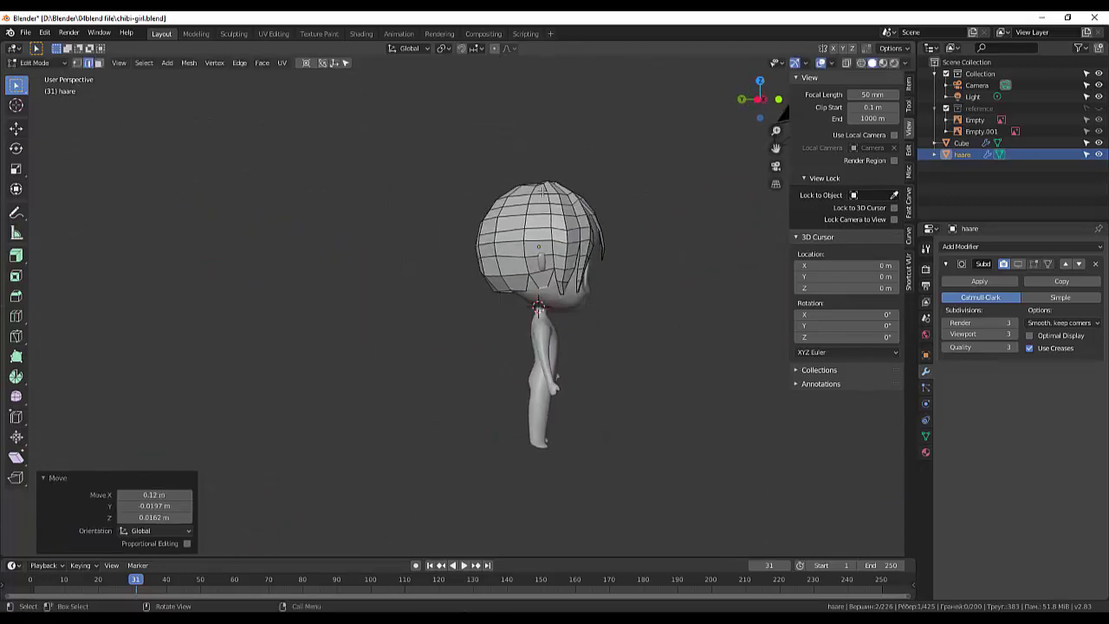
Add a horizontal loop cut around the hair mesh near the crown
left_click(529, 230)
left_click(530, 227)
left_click(551, 215)
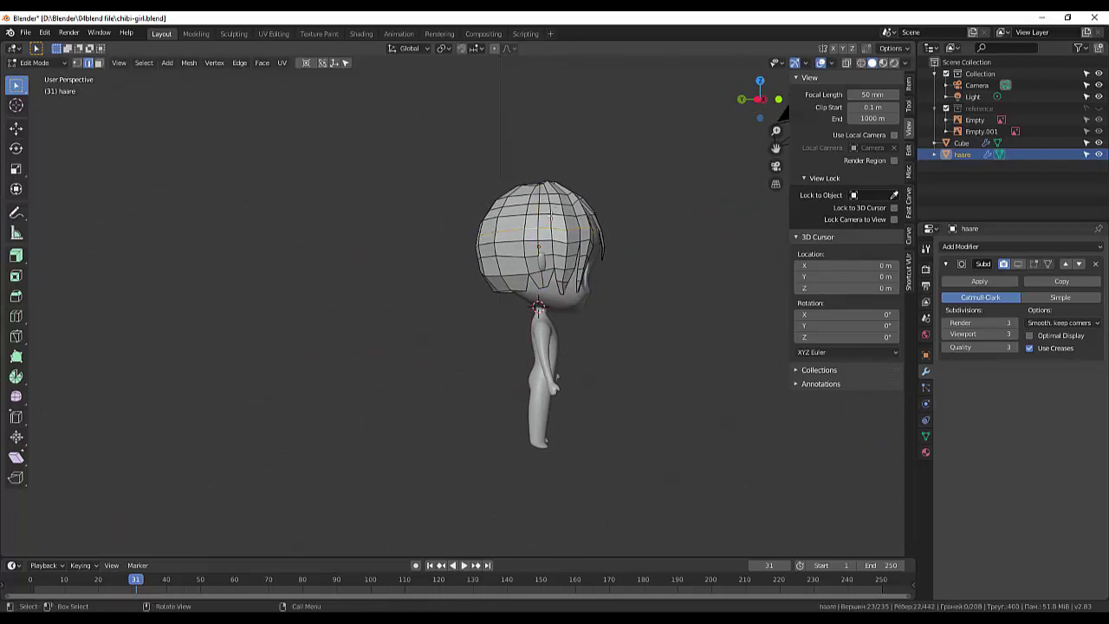
middle_click_drag(658, 297, 667, 374)
scroll(554, 232, "up", 4)
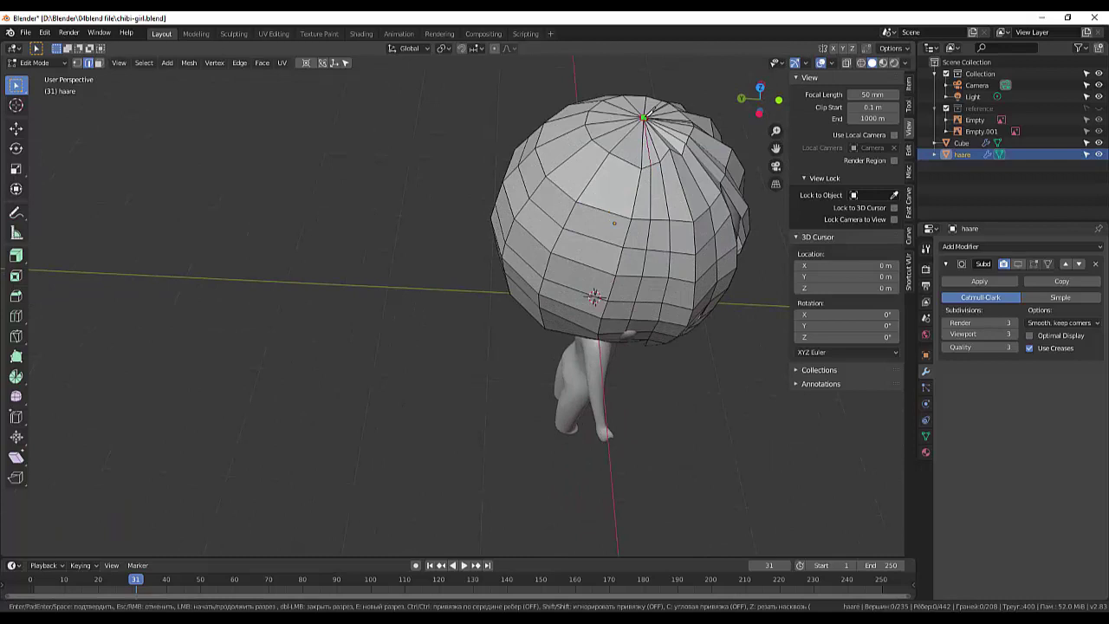
Switch to vertex select and move two vertices near the hair's top pole
left_click(76, 63)
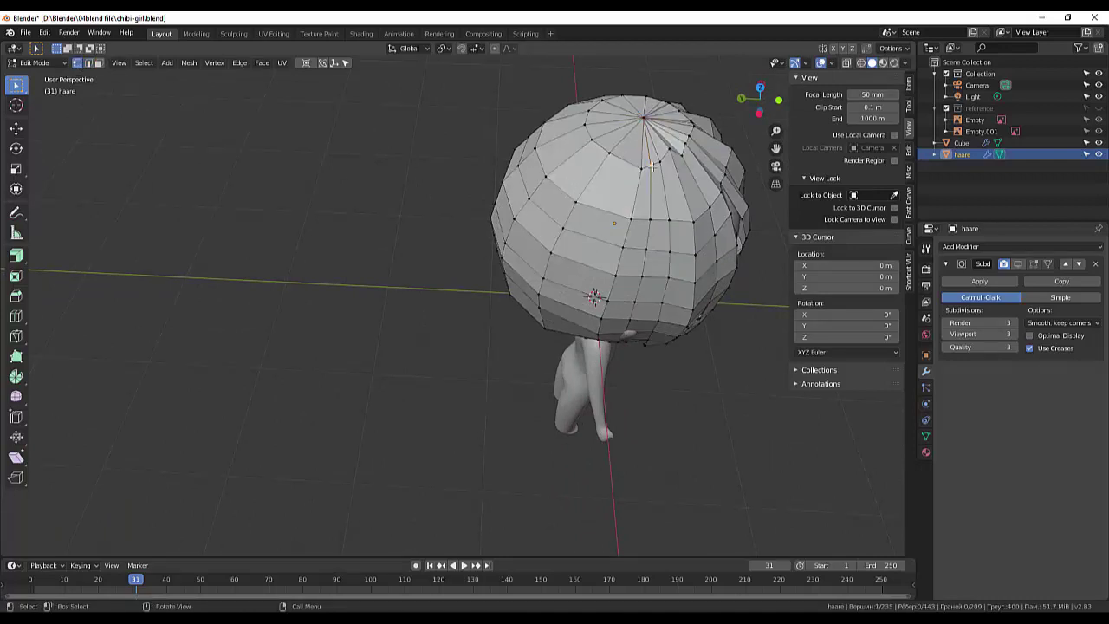
key("g")
left_click(652, 169)
middle_click_drag(652, 169, 369, 243)
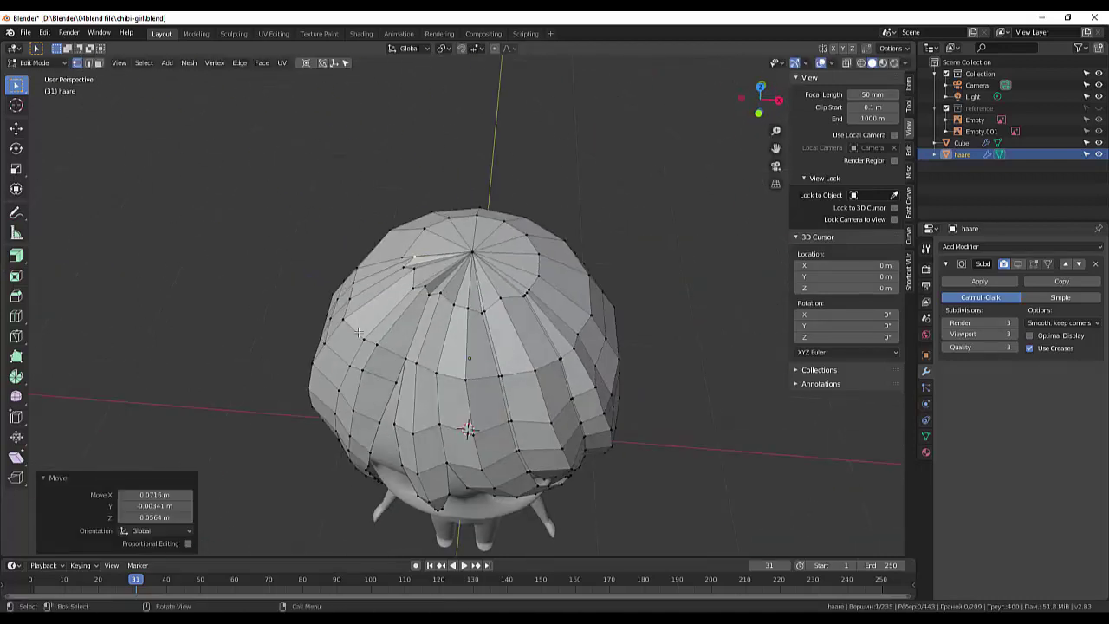
key("g")
left_click(390, 286)
Reposition another hair vertex near the crown to start shaping the strands
right_click(333, 312)
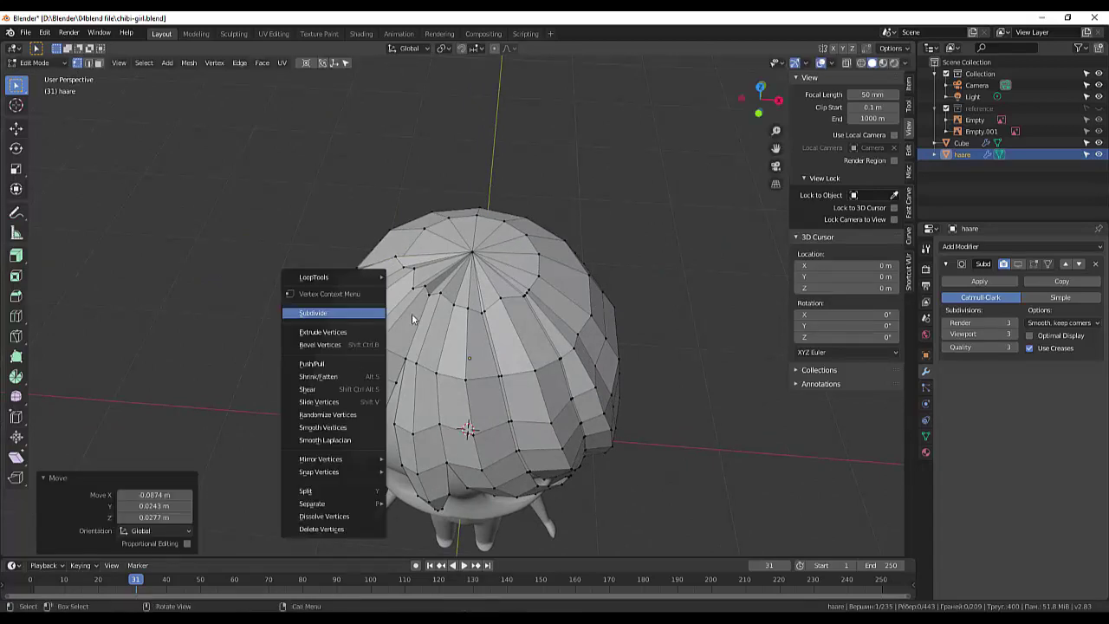
mouse_move(411, 319)
middle_mouse_down()
mouse_move(452, 379)
mouse_move(468, 312)
middle_mouse_up()
key("g")
left_click(452, 379)
Pull several lower back-edge hair vertices downward into strand points
key("g")
left_click(470, 332)
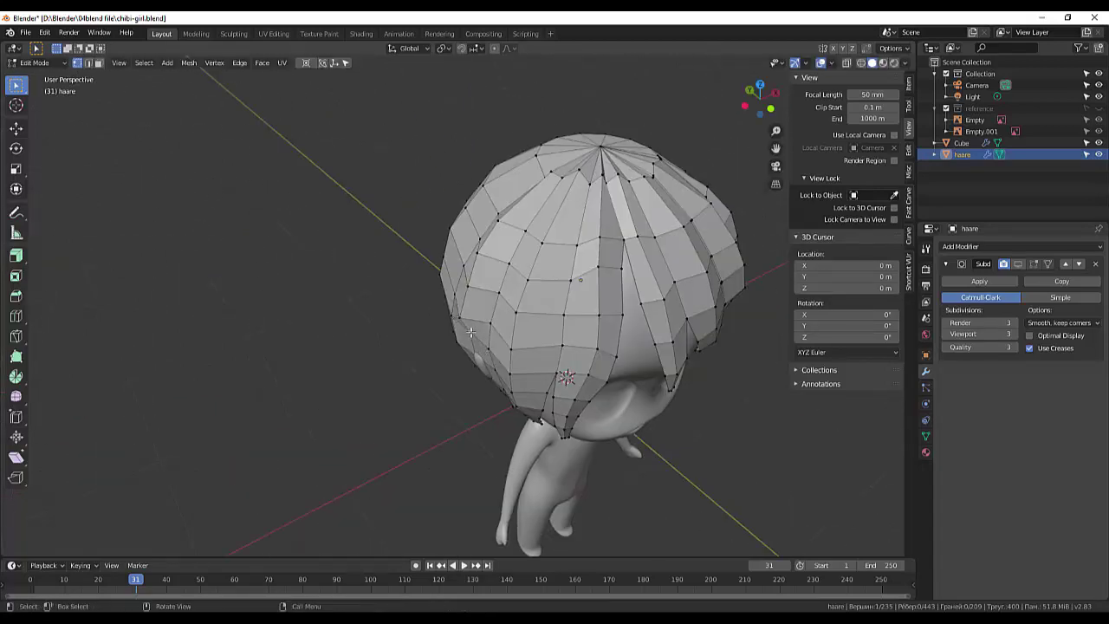
key("g")
left_click(466, 342)
key("g")
left_click(485, 373)
middle_click_drag(485, 372, 512, 250)
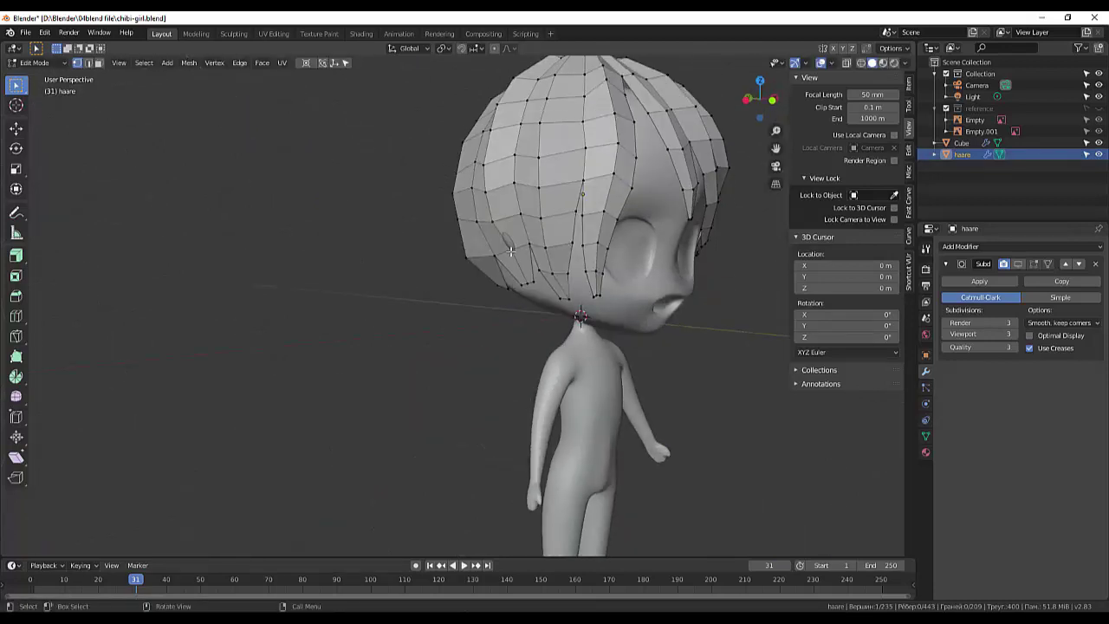
key("g")
left_click(520, 290)
middle_click_drag(524, 293, 623, 143)
Drag the vertices running down the hair's side edge lower to form tips
key("g")
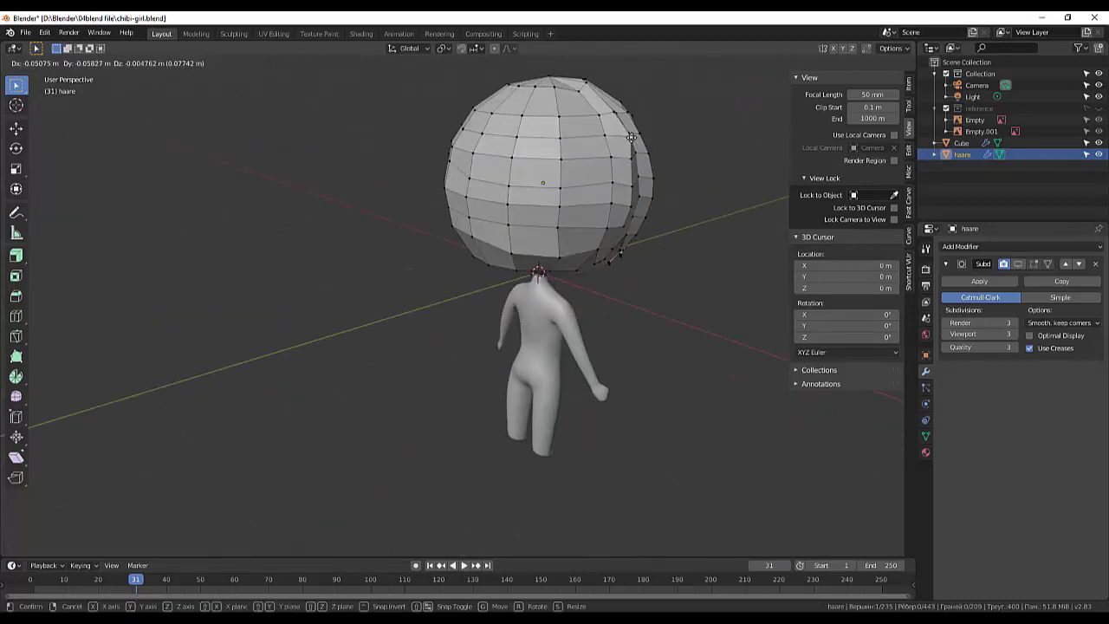
left_click(631, 137)
key("g")
left_click(634, 177)
key("g")
left_click(630, 205)
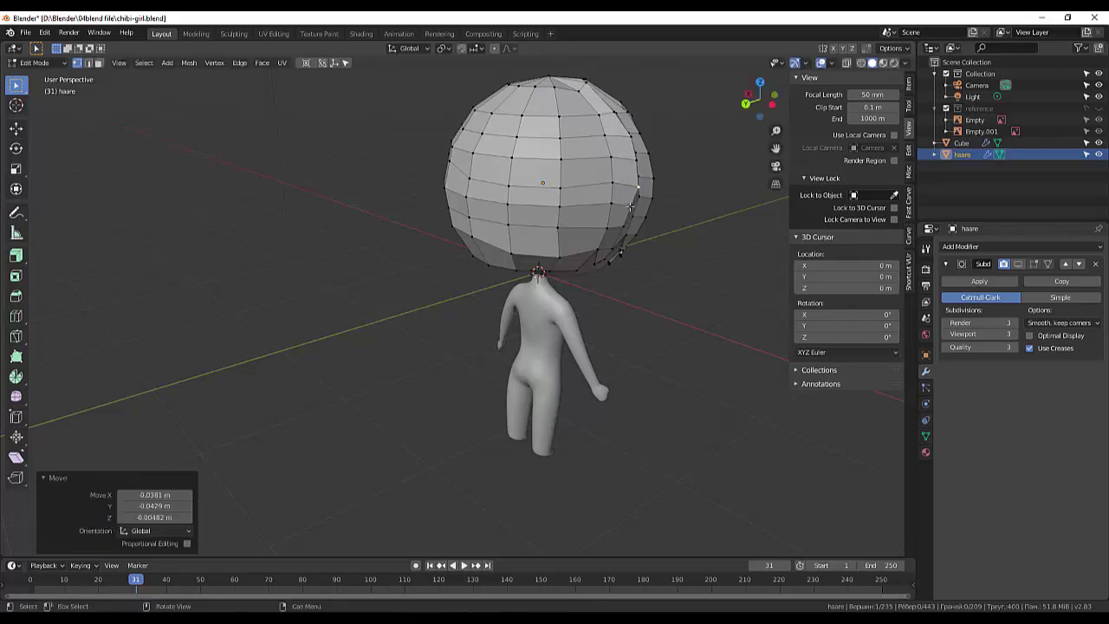
key("g")
left_click(627, 218)
key("g")
left_click(616, 245)
key("g")
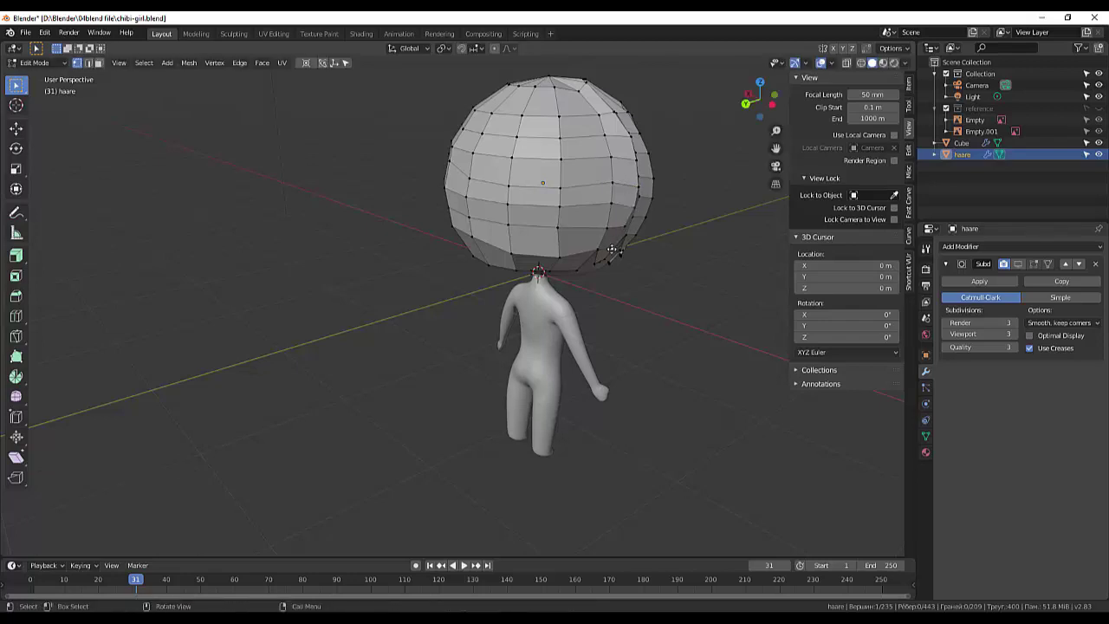
left_click(611, 249)
mouse_move(611, 250)
middle_mouse_down()
mouse_move(627, 236)
mouse_move(617, 247)
mouse_move(613, 234)
middle_mouse_up()
Reposition the hairline vertices along the edge to sharpen the strand shapes
key("g")
left_click(655, 271)
key("g")
left_click(625, 258)
key("g")
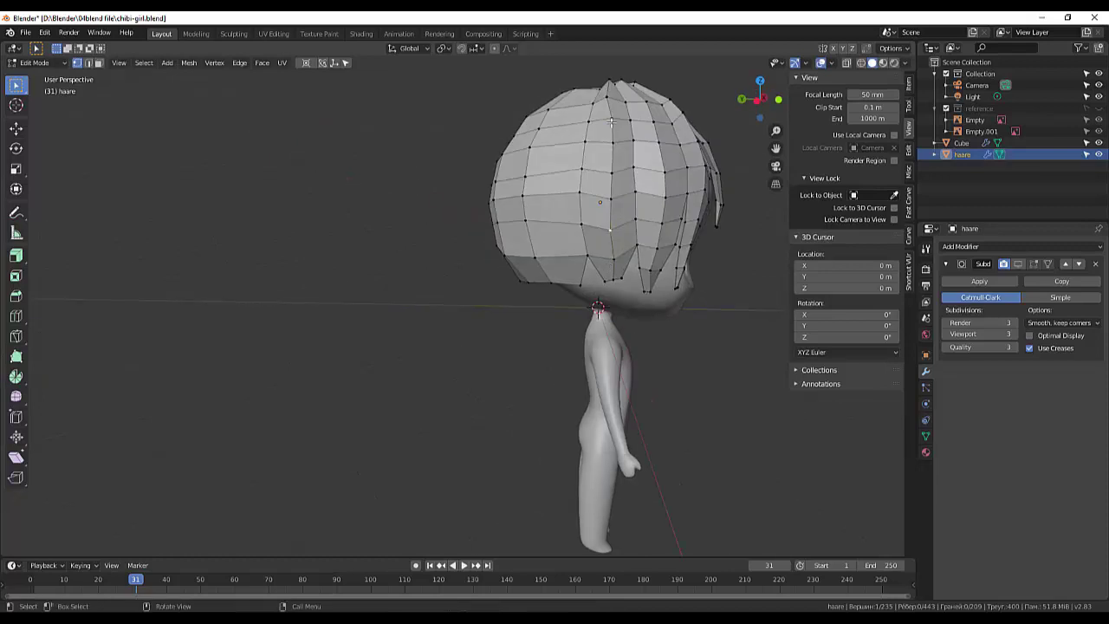
key("g")
left_click(610, 121)
key("g")
left_click(610, 121)
key("g")
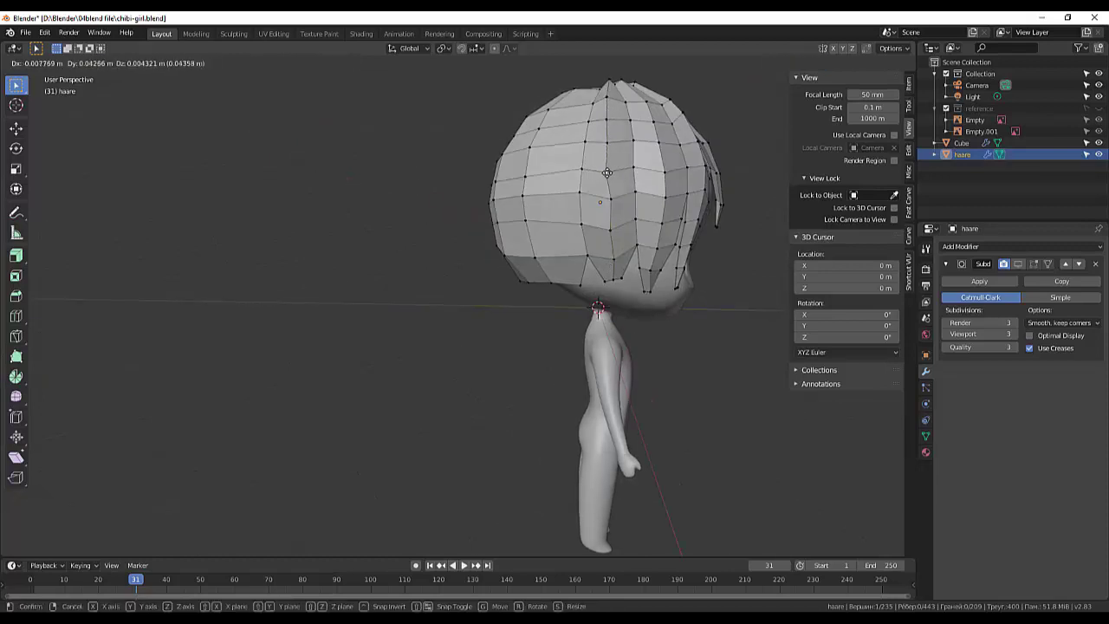
left_click(608, 173)
key("g")
left_click(610, 232)
Pull a strand-tip vertex down and scale the chosen pair to 0.391
key("g")
left_click(618, 247)
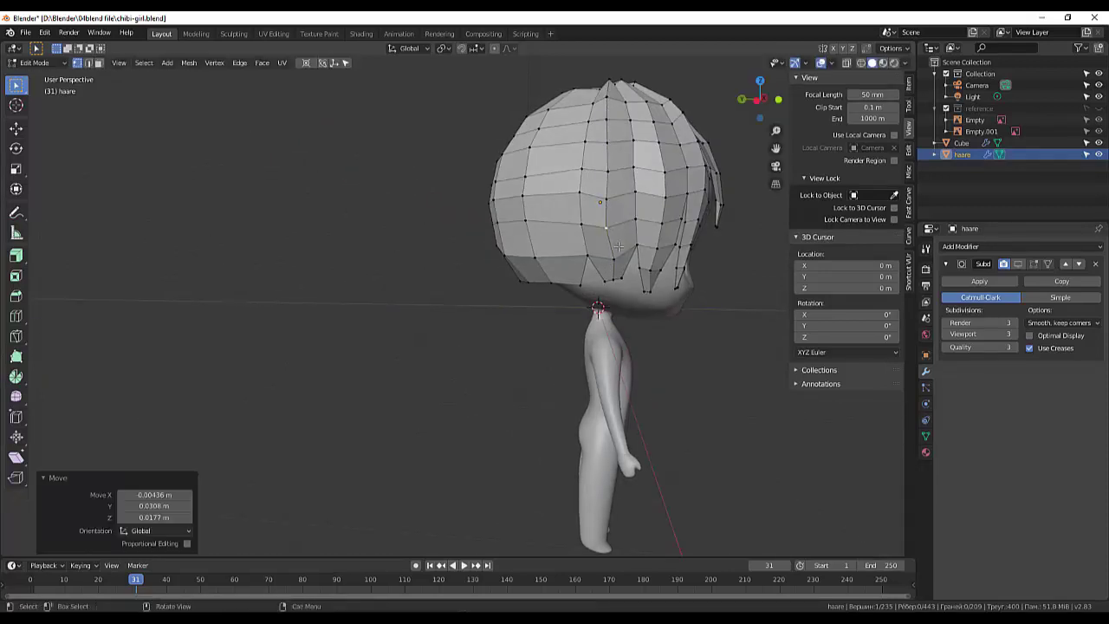
key("g")
left_click(620, 276)
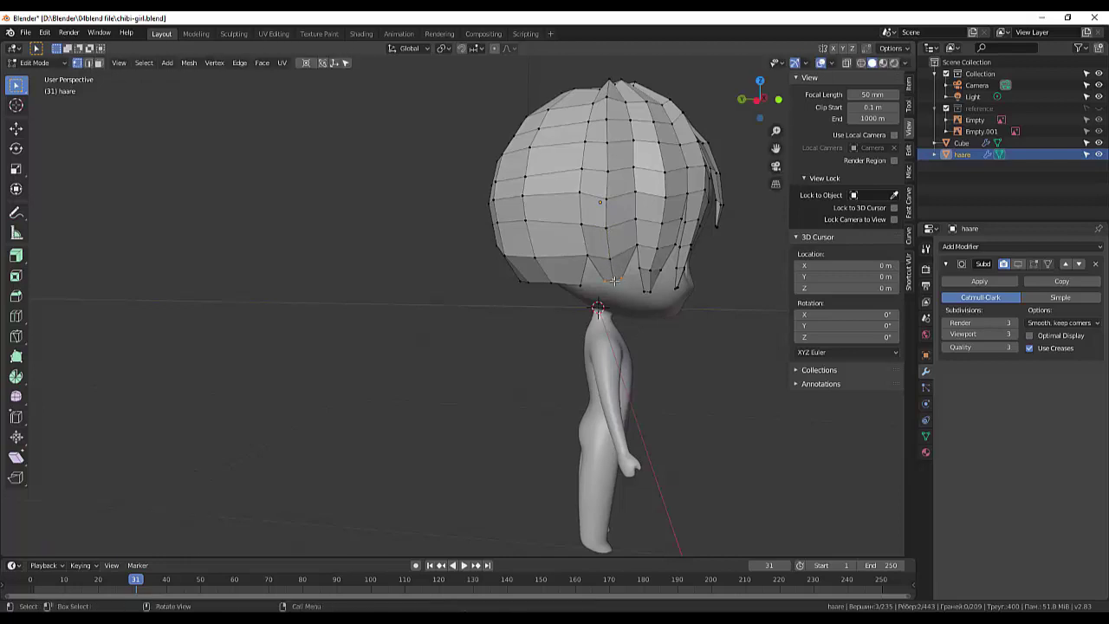
key("s")
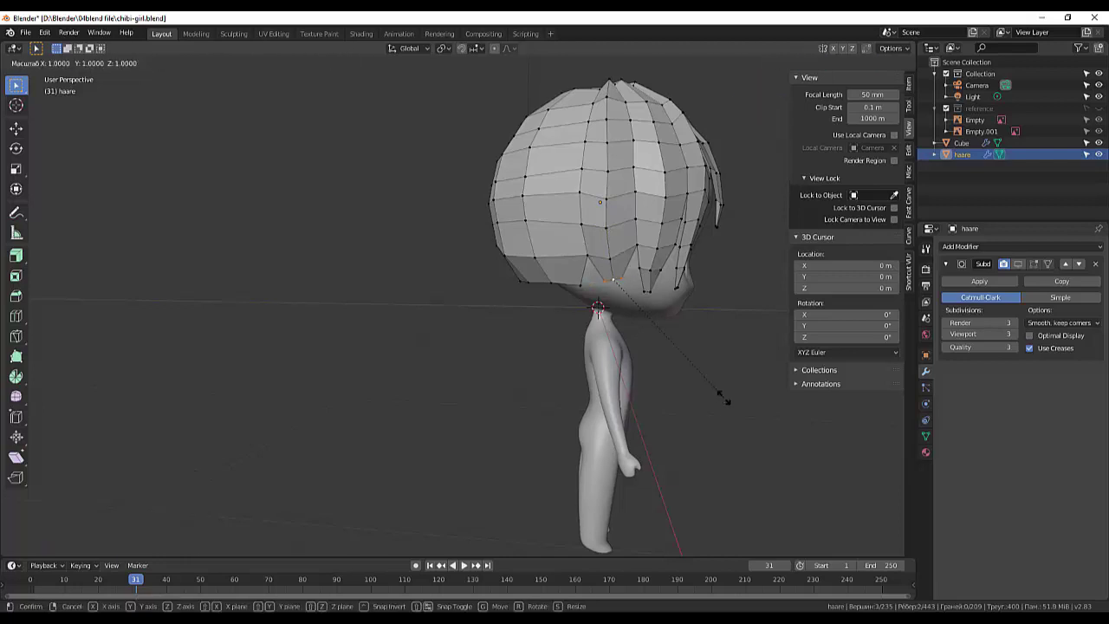
left_click(635, 339)
Cancel an unwanted move and add another centred edge loop around the hair
key("g")
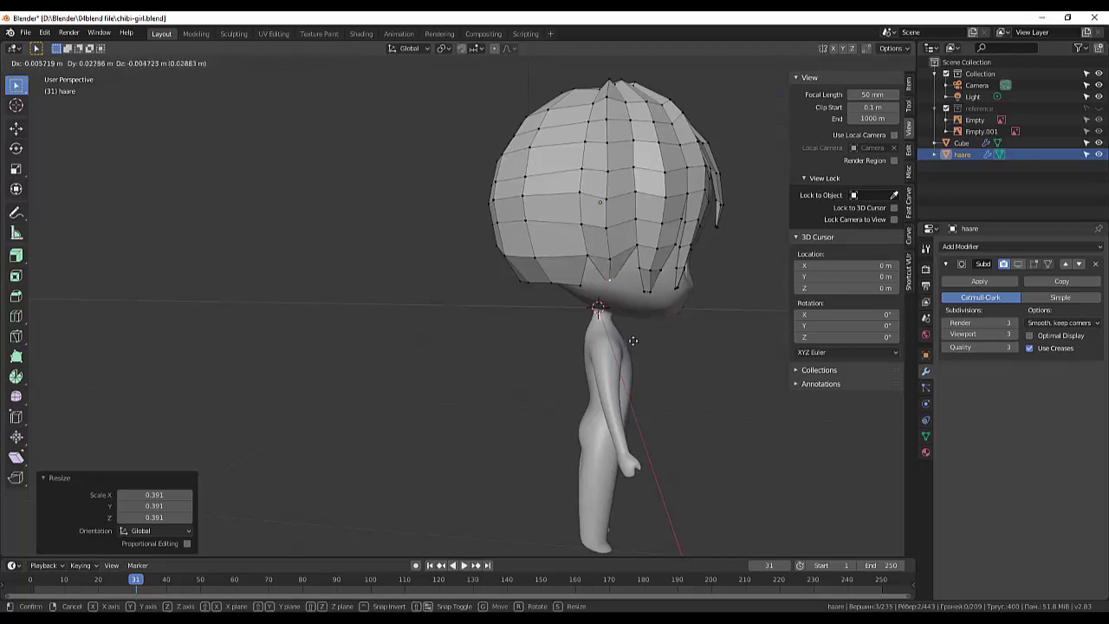
right_click(602, 278)
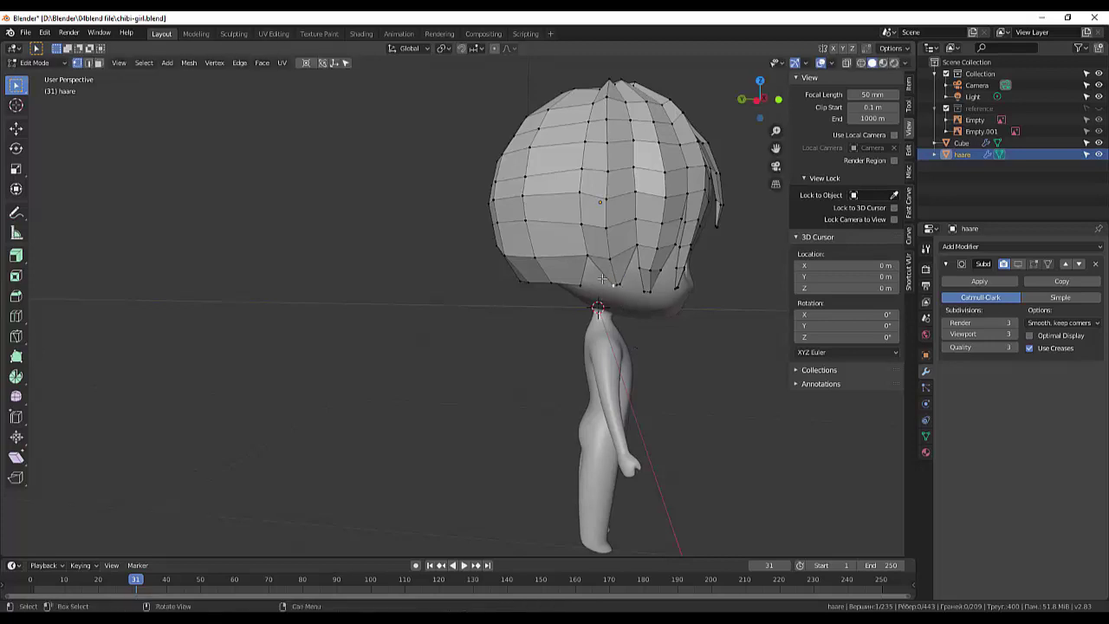
left_click(588, 214)
right_click(587, 214)
middle_click_drag(588, 214, 523, 301)
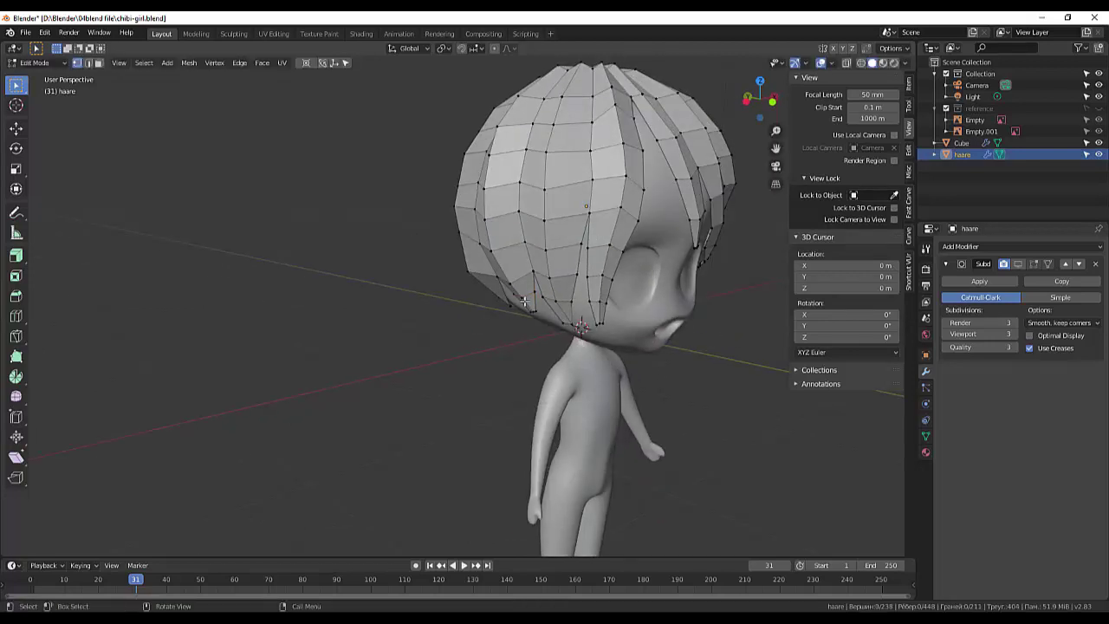
middle_click_drag(522, 298, 614, 253)
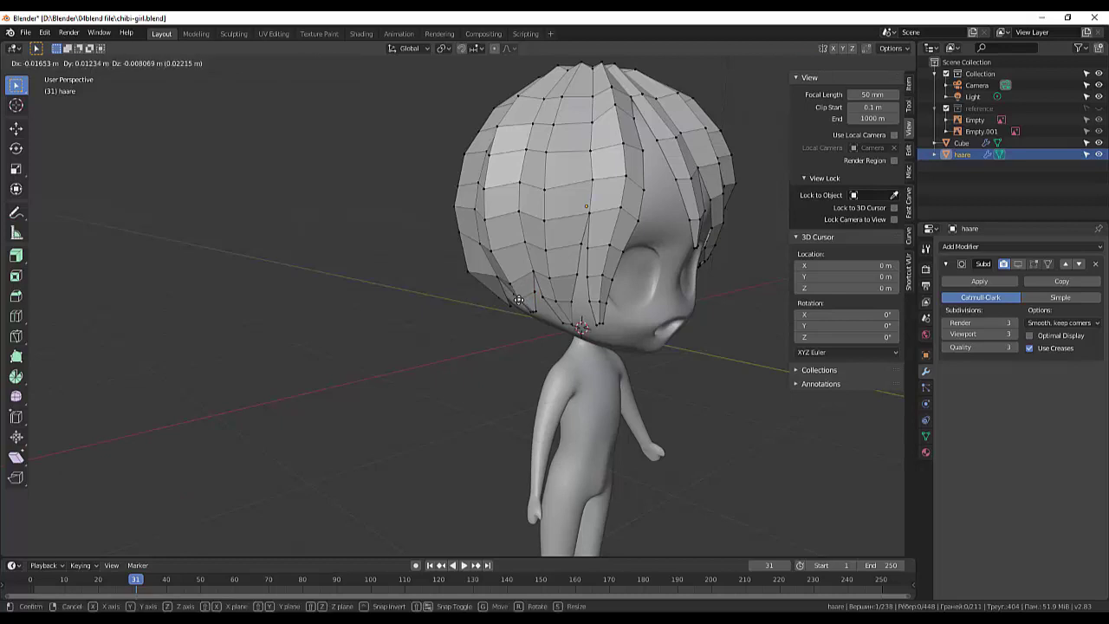
Move four hairline vertices on the side of the head into pointed strands
key("g")
left_click(614, 254)
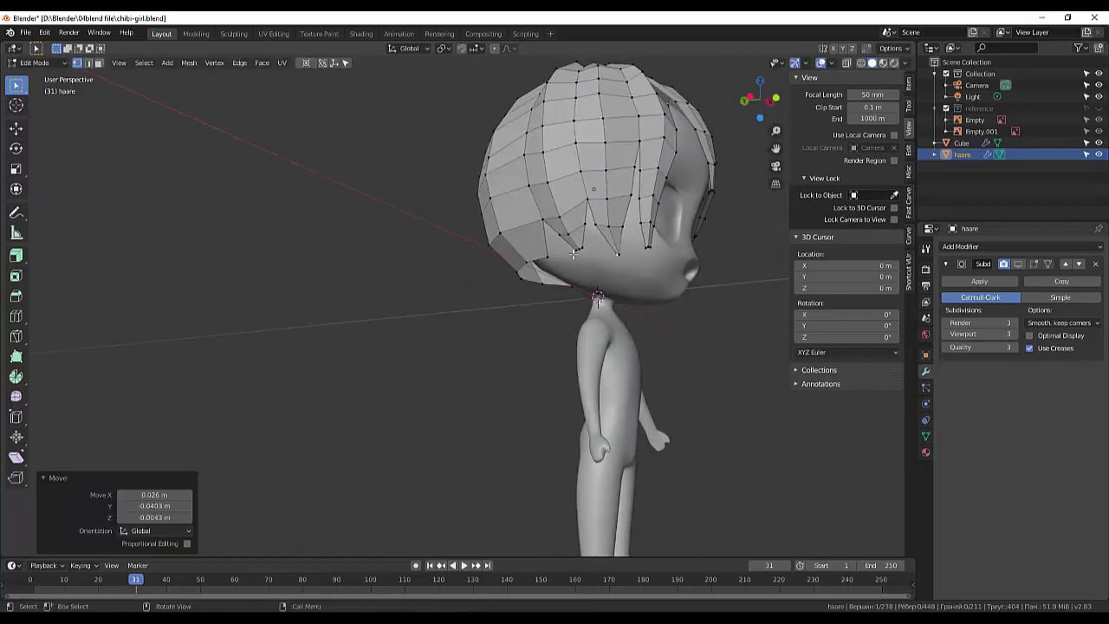
key("g")
left_click(576, 251)
key("g")
left_click(576, 251)
key("g")
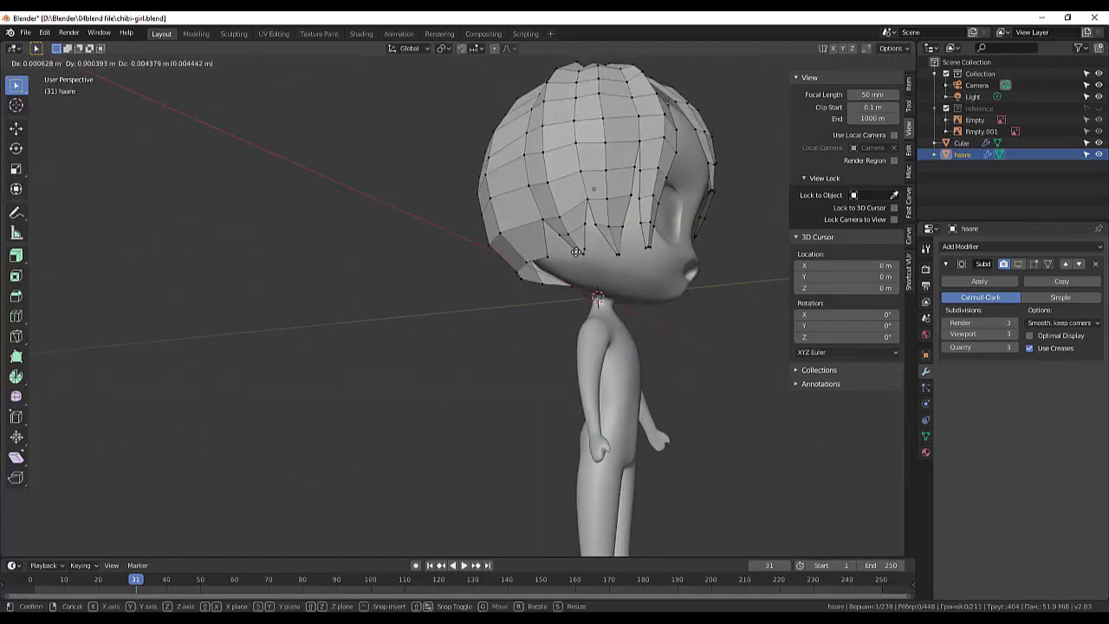
left_click(576, 251)
middle_click_drag(576, 251, 723, 330)
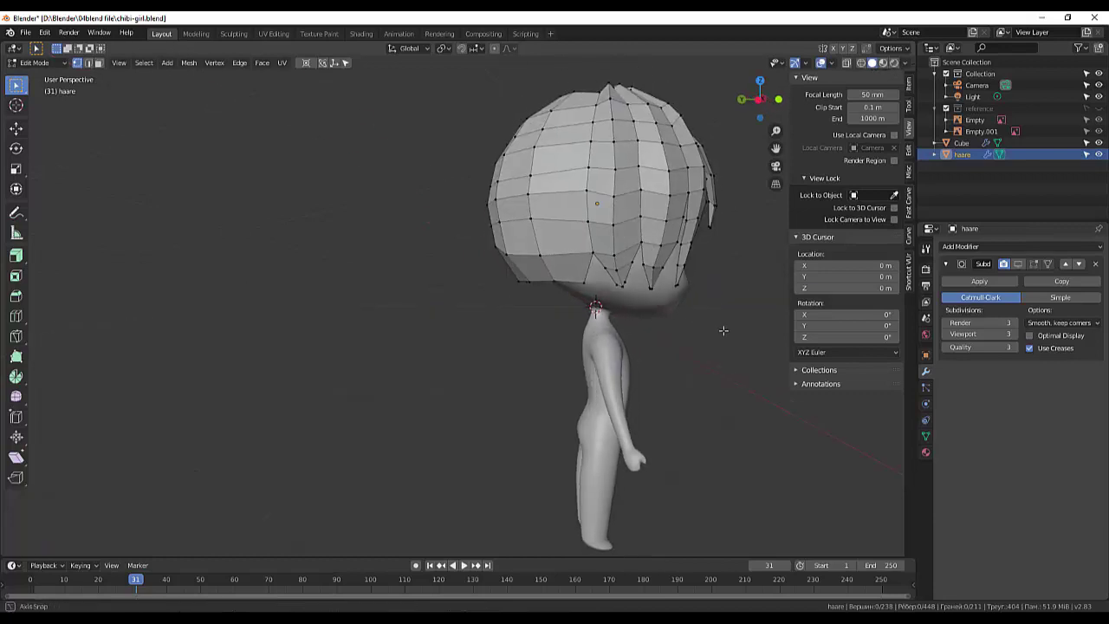
Pull more side-edge vertices down, then move an added vertex selection together
key("g")
left_click(604, 270)
key("g")
left_click(581, 291)
key("g")
mouse_move(580, 290)
middle_mouse_down()
mouse_move(562, 298)
mouse_move(622, 279)
middle_mouse_up()
left_click(561, 297)
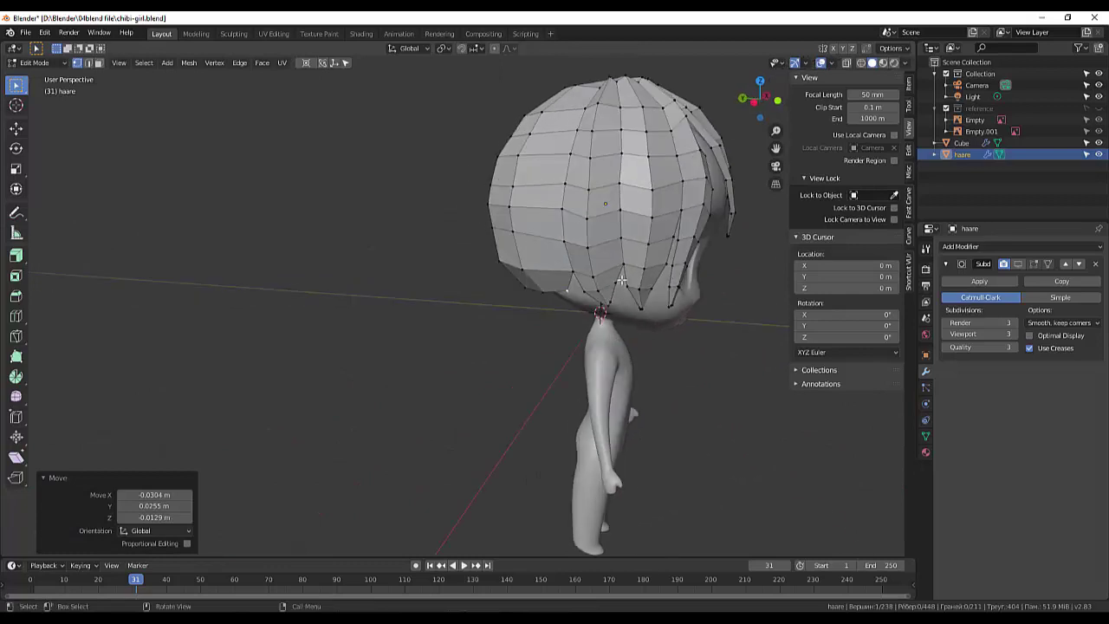
left_click(585, 294, "shift")
right_click(619, 300)
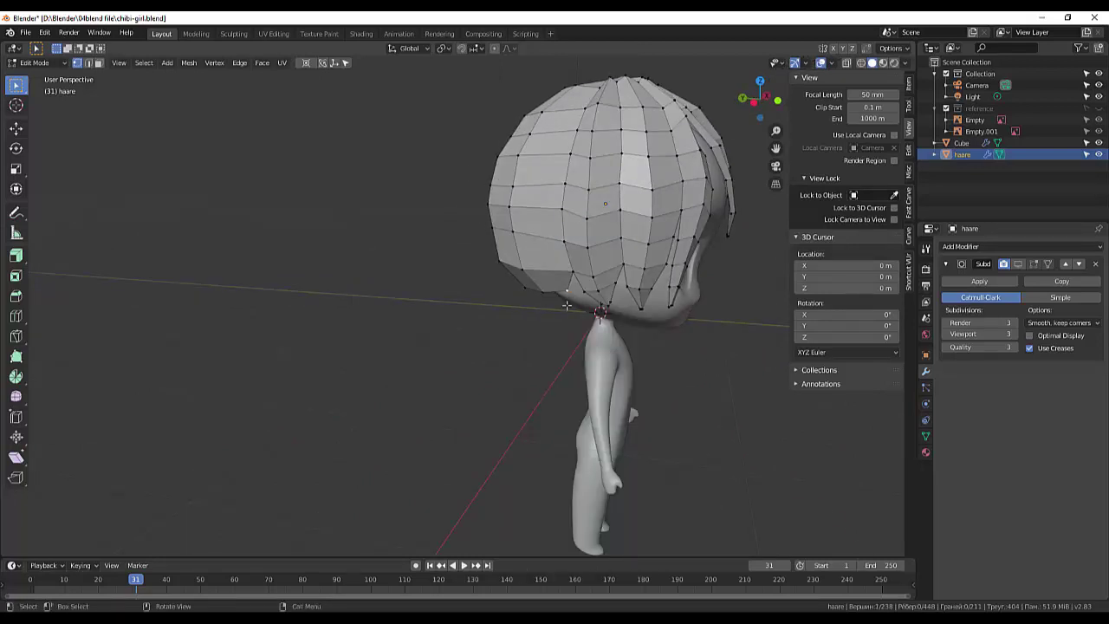
key("g")
left_click(573, 312)
Move the front hair vertices into place to continue the jagged hairline
middle_click_drag(573, 312, 547, 252)
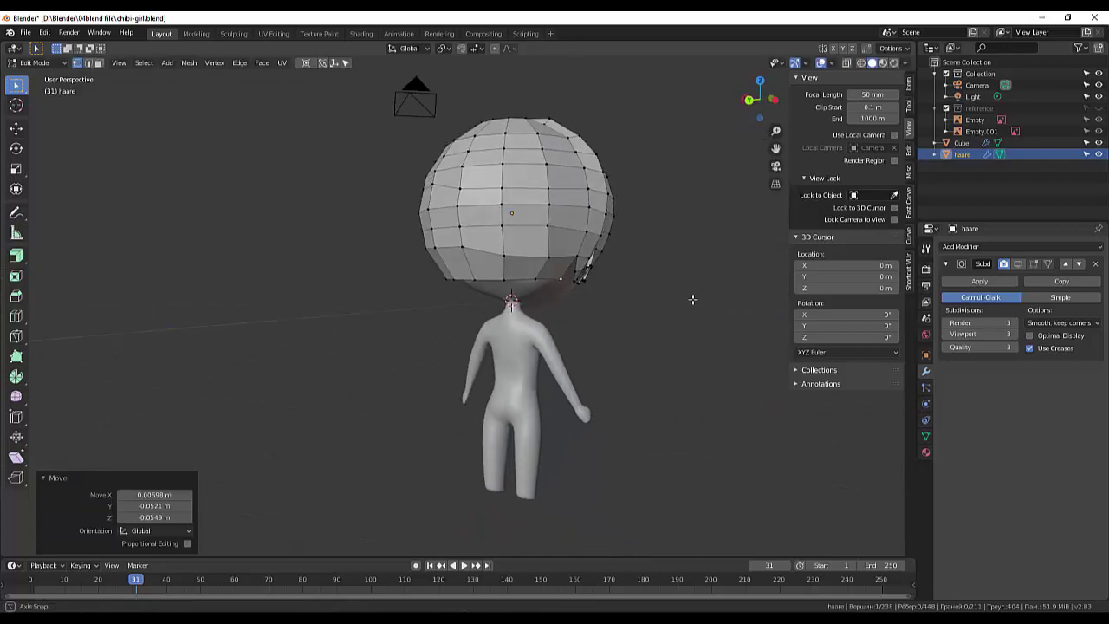
key("g")
left_click(547, 252)
key("g")
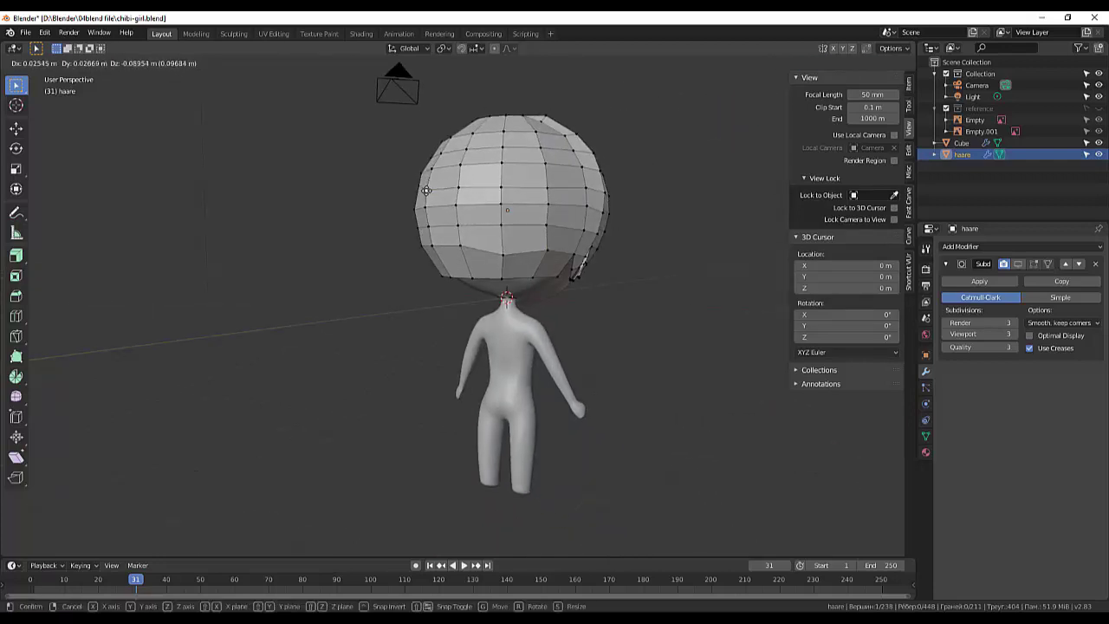
left_click(553, 216)
key("g")
left_click(564, 234)
mouse_move(564, 234)
middle_mouse_down()
mouse_move(490, 259)
mouse_move(517, 260)
mouse_move(520, 289)
mouse_move(702, 257)
mouse_move(685, 238)
mouse_move(698, 268)
mouse_move(743, 278)
mouse_move(708, 317)
mouse_move(559, 321)
middle_mouse_up()
key("g")
left_click(517, 260)
Adjust another hair vertex, undoing and redoing its placement along the bottom edge
key("g")
left_click(733, 322)
left_click(503, 255)
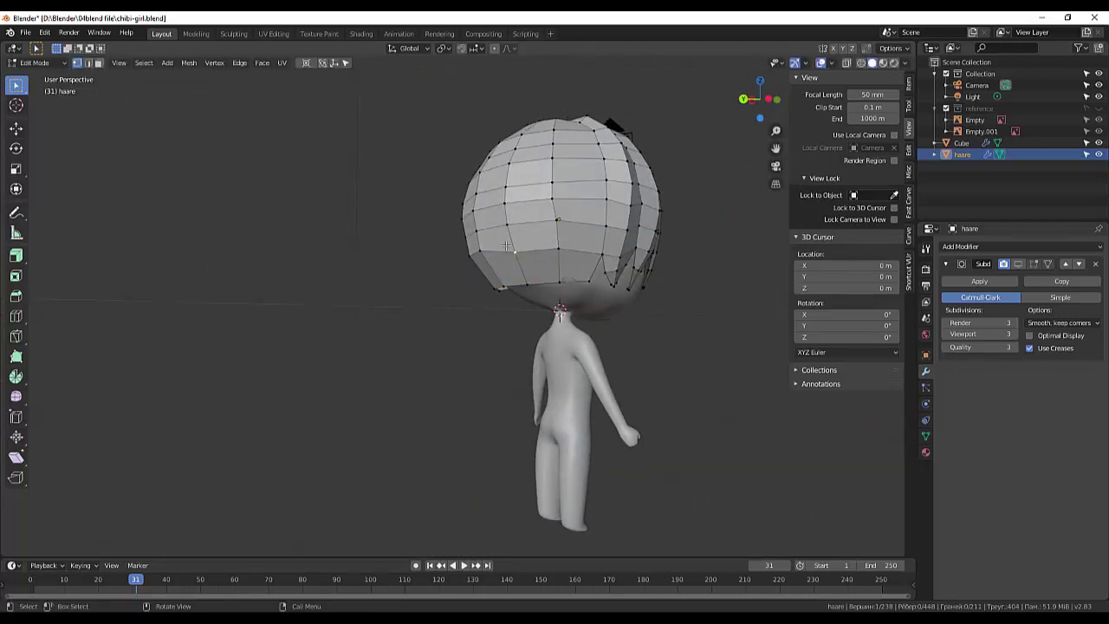
key("ctrl+z")
left_click(598, 275)
Add a loop cut across the lower hair and pull one of its vertices down
key("ctrl+r")
left_click(596, 284)
left_click(595, 303)
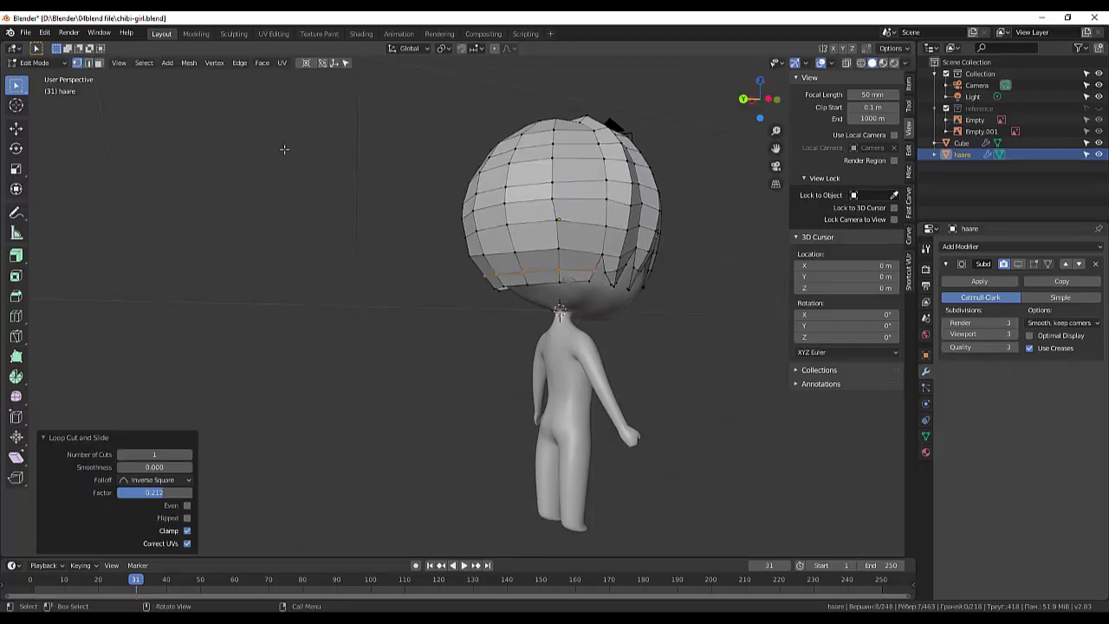
left_click(590, 282)
middle_click_drag(528, 283, 394, 298)
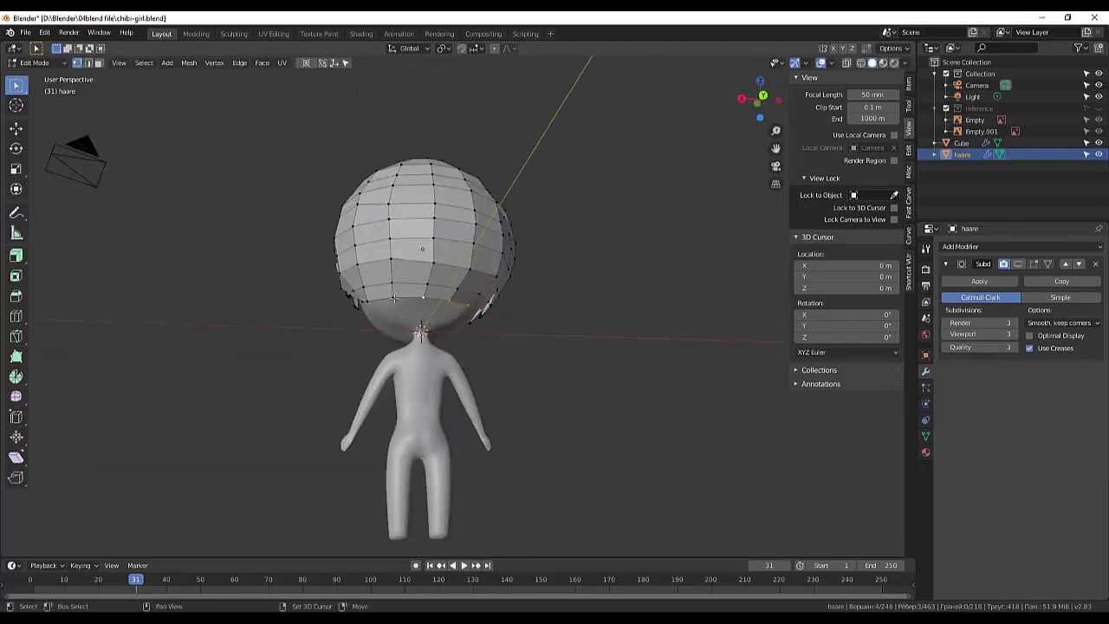
mouse_move(472, 295)
middle_mouse_down()
mouse_move(478, 356)
mouse_move(410, 324)
middle_mouse_up()
key("g")
left_click(490, 353)
Nudge a back hair vertex and a lower-edge vertex into fringe strand shapes
left_click(588, 271)
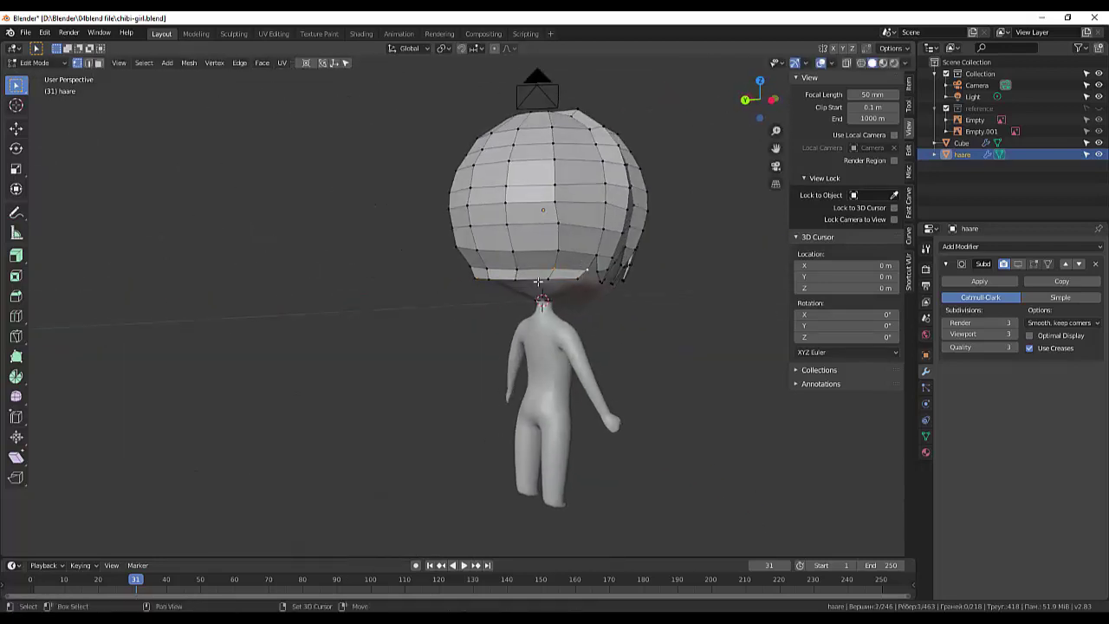
mouse_move(486, 271)
middle_mouse_down()
mouse_move(500, 295)
mouse_move(395, 308)
middle_mouse_up()
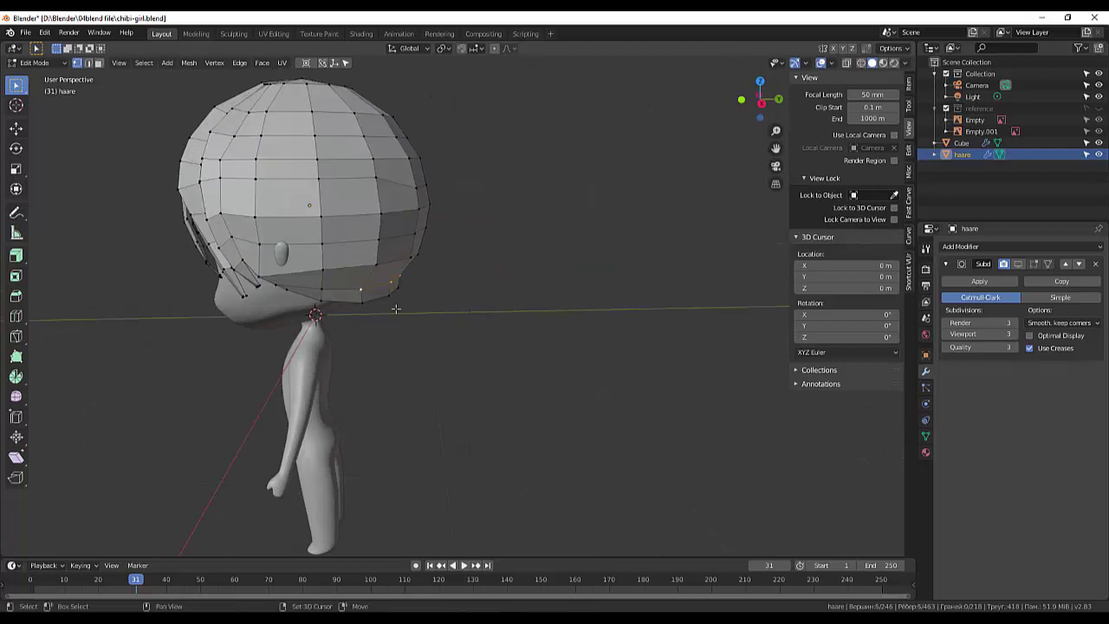
key("g")
left_click(467, 314)
mouse_move(468, 314)
middle_mouse_down()
mouse_move(546, 297)
mouse_move(315, 292)
mouse_move(507, 281)
middle_mouse_up()
left_click(504, 280)
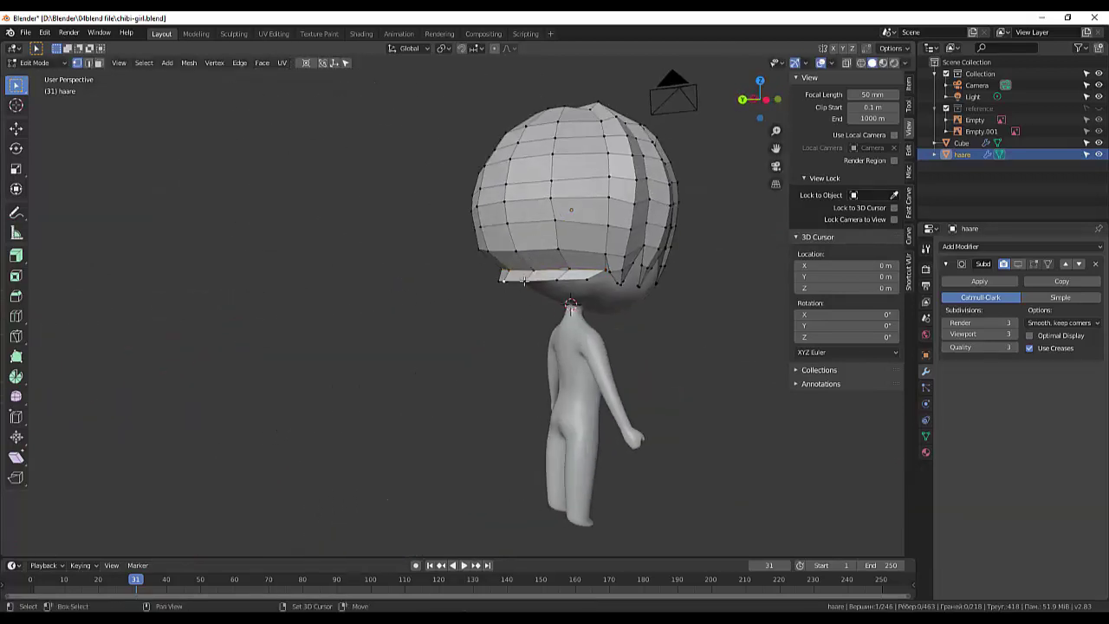
mouse_move(582, 288)
middle_mouse_down()
mouse_move(529, 273)
mouse_move(416, 271)
mouse_move(595, 289)
mouse_move(751, 350)
mouse_move(665, 178)
mouse_move(373, 186)
mouse_move(394, 182)
middle_mouse_up()
key("g")
left_click(574, 292)
Refine two more hair vertices around the head and return to the front view
middle_click_drag(447, 172, 370, 211)
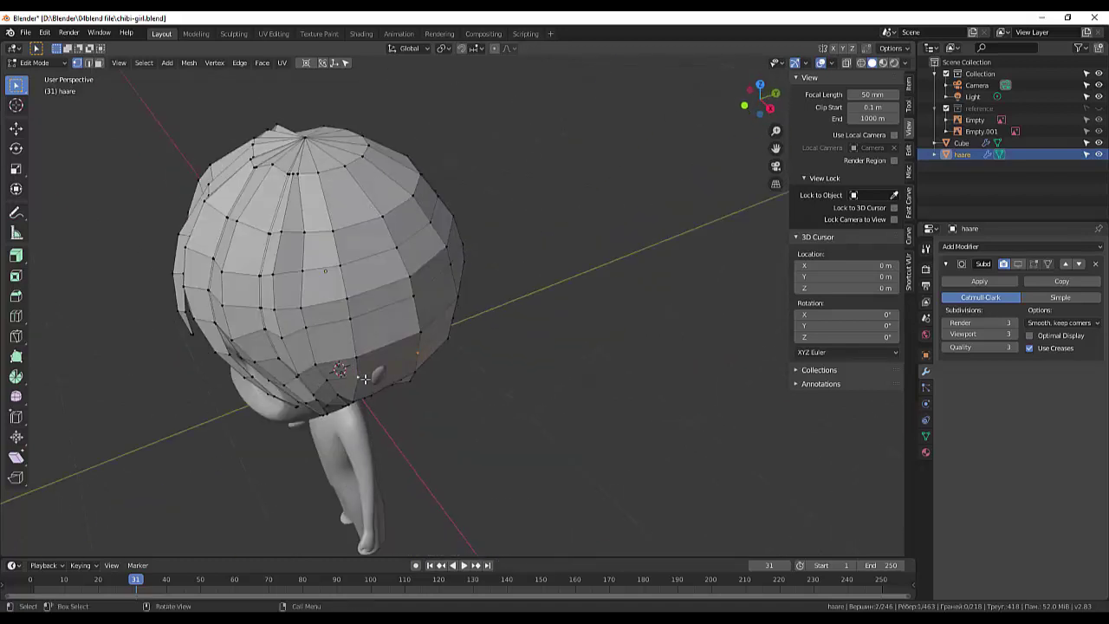
key("g")
left_click(421, 337)
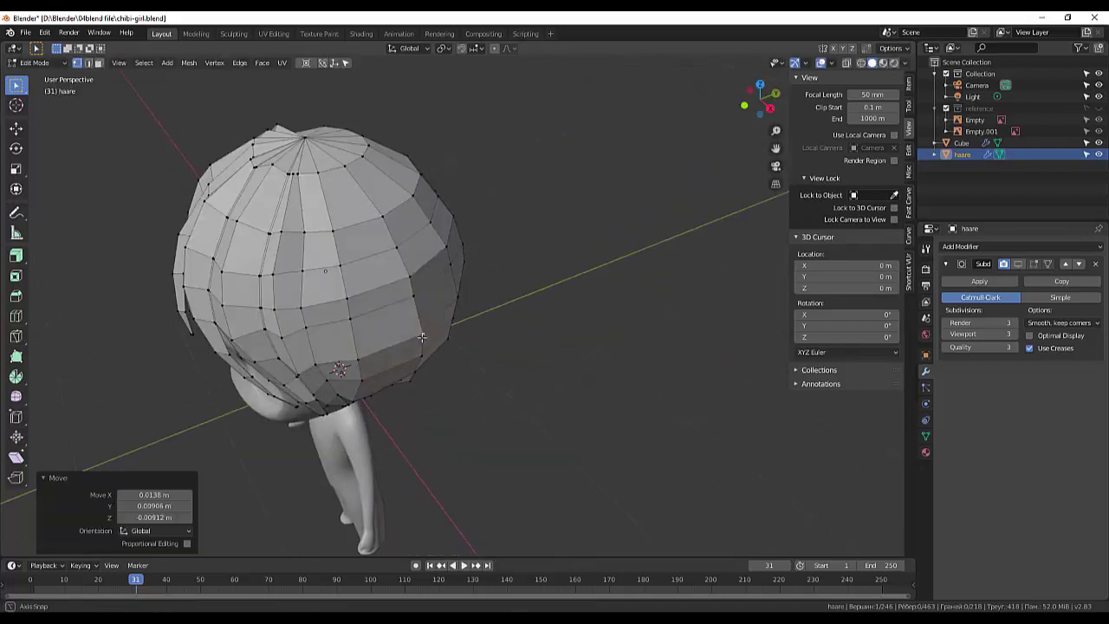
middle_click_drag(422, 337, 454, 303)
key("g")
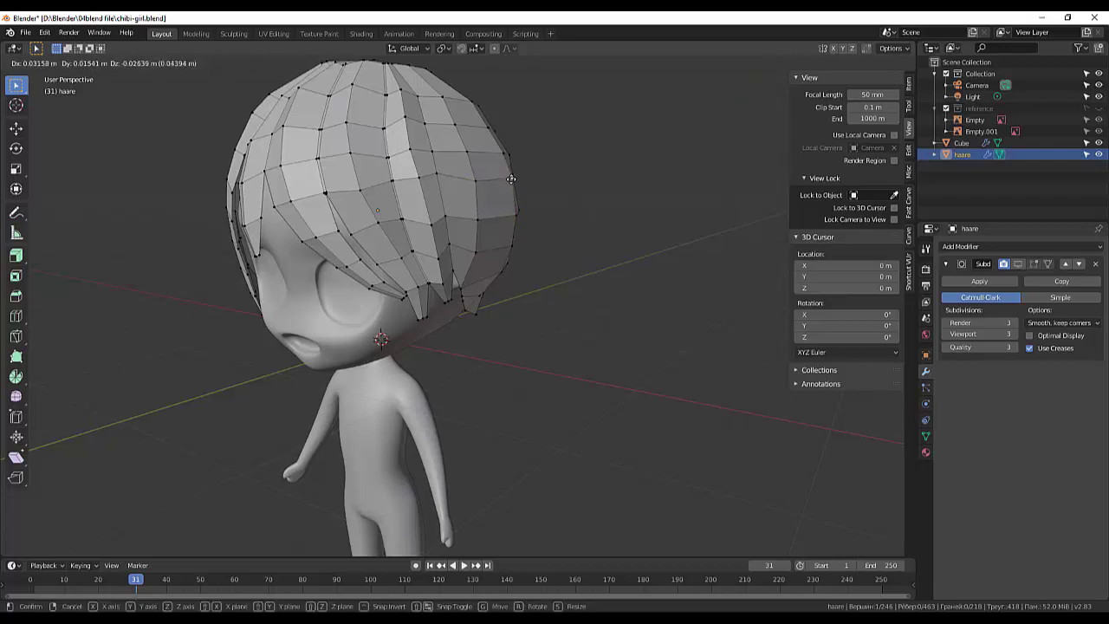
left_click(511, 179)
mouse_move(512, 179)
middle_mouse_down()
mouse_move(613, 302)
mouse_move(639, 300)
mouse_move(624, 304)
middle_mouse_up()
scroll(617, 300, "down", 5)
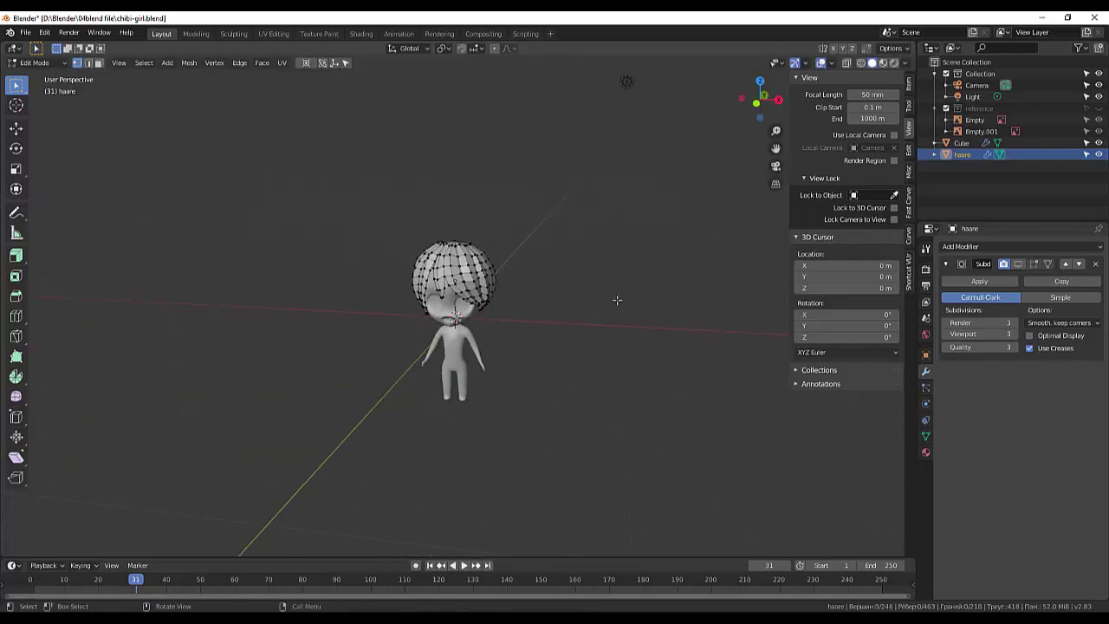
scroll(592, 332, "up", 2)
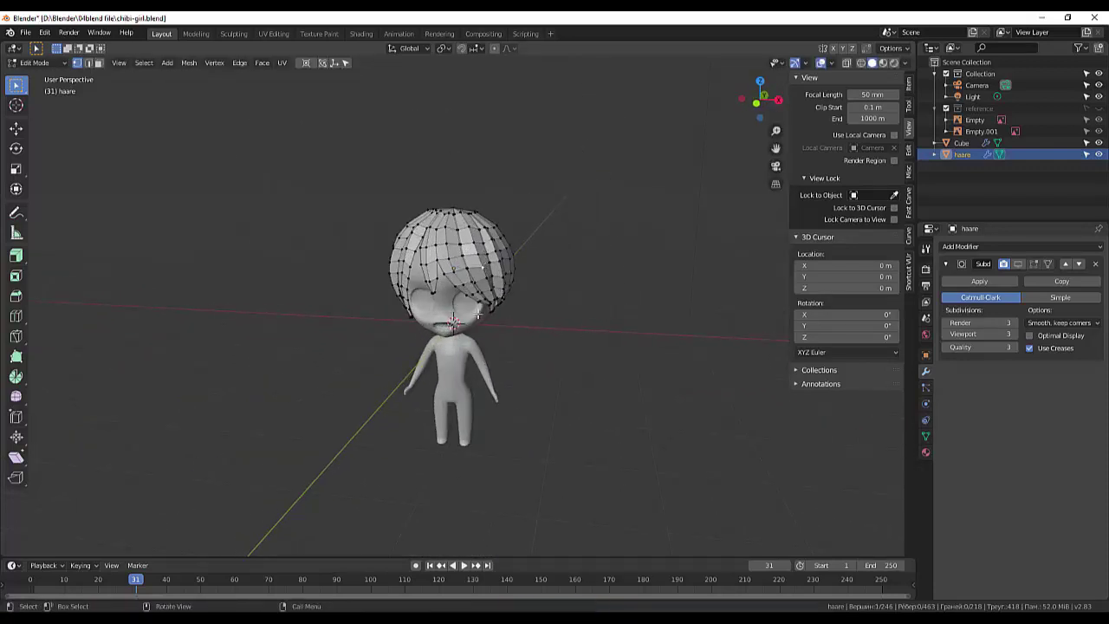
Select the linked hair mesh and merge its overlapping vertices by distance
key("l")
key("alt+m")
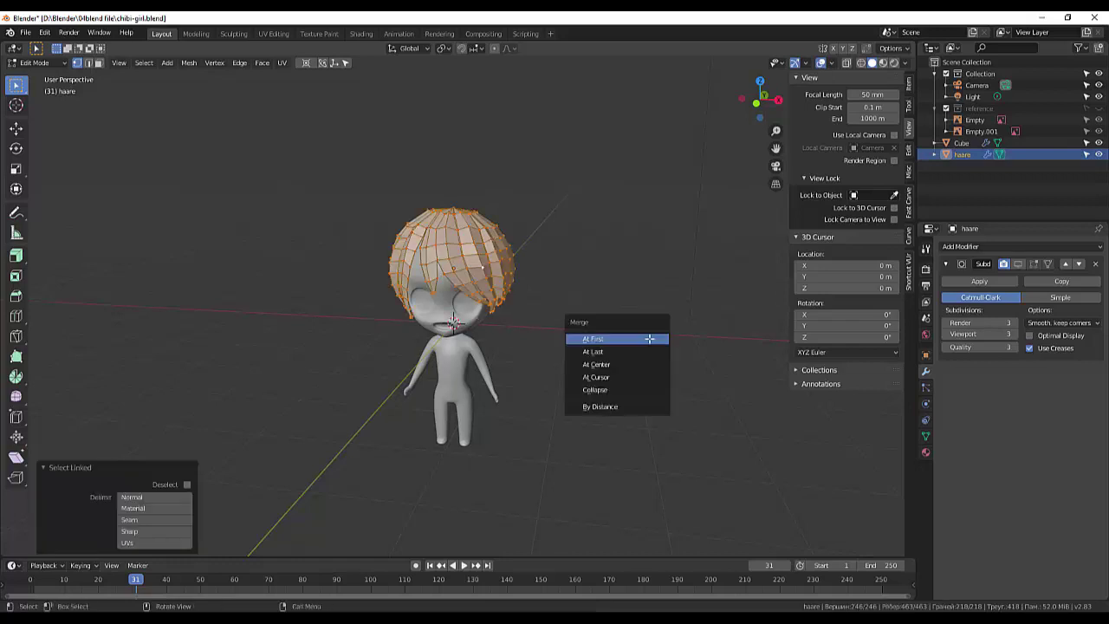
left_click(610, 408)
key("alt+a")
Move several fringe vertices seen from a near-front view to reshape the strands
mouse_move(614, 341)
middle_mouse_down()
mouse_move(668, 401)
mouse_move(520, 249)
mouse_move(607, 324)
mouse_move(659, 329)
middle_mouse_up()
scroll(520, 249, "up", 3)
key("g")
left_click(504, 258)
mouse_move(772, 348)
middle_mouse_down()
mouse_move(706, 387)
mouse_move(626, 396)
mouse_move(381, 235)
middle_mouse_up()
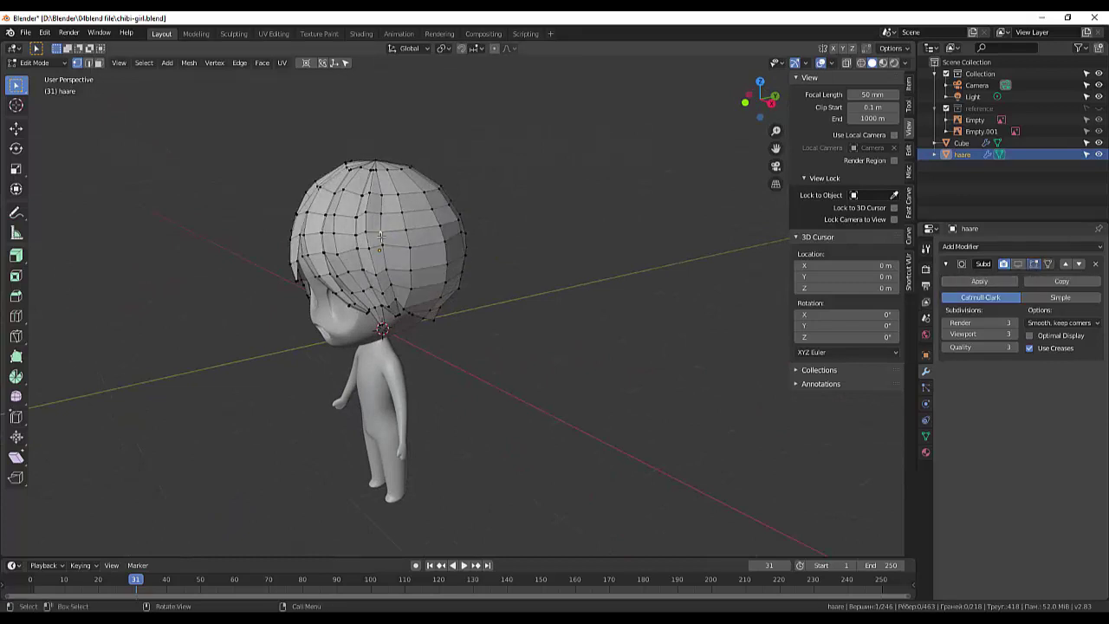
key("g")
left_click(382, 230)
key("g")
left_click(390, 210)
key("g")
left_click(390, 210)
Shift another hair vertex seen from the side to refine the strand shape
middle_click_drag(719, 286, 407, 266)
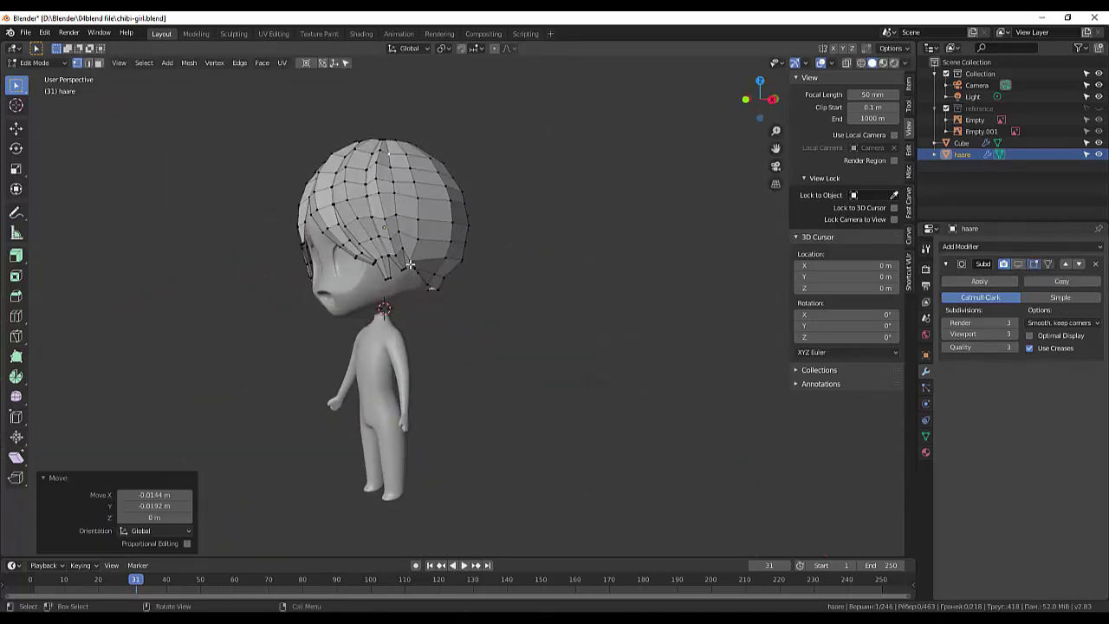
key("g")
left_click(393, 192)
key("g")
mouse_move(392, 192)
middle_mouse_down()
mouse_move(268, 239)
mouse_move(473, 274)
middle_mouse_up()
left_click(265, 239)
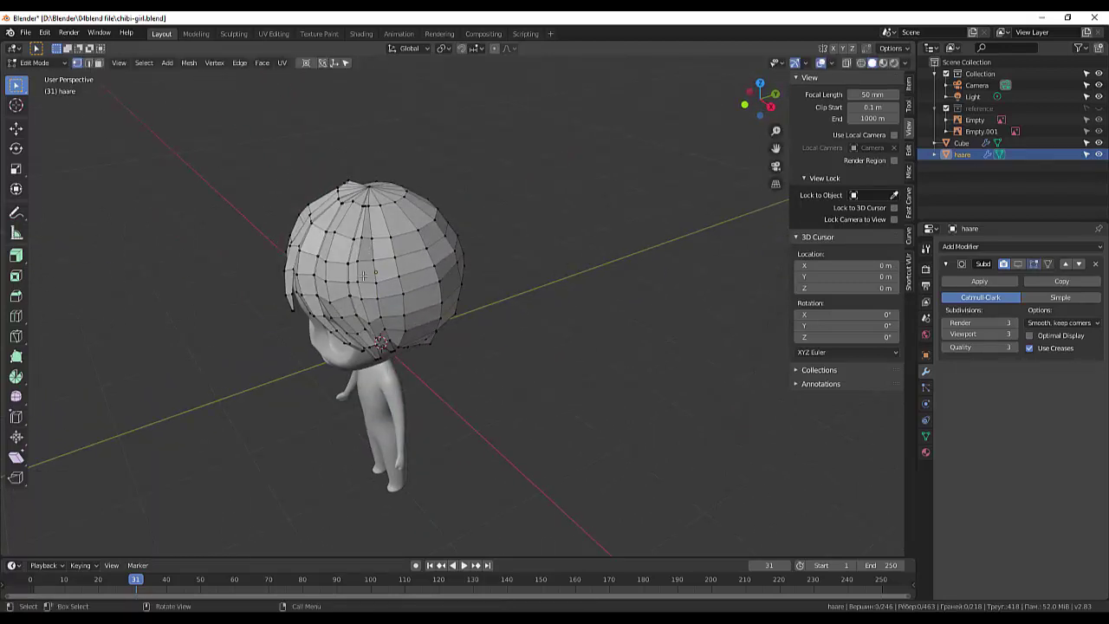
Confirm the bevel on the crown edge and nudge a nearby hair vertex
left_click(479, 304)
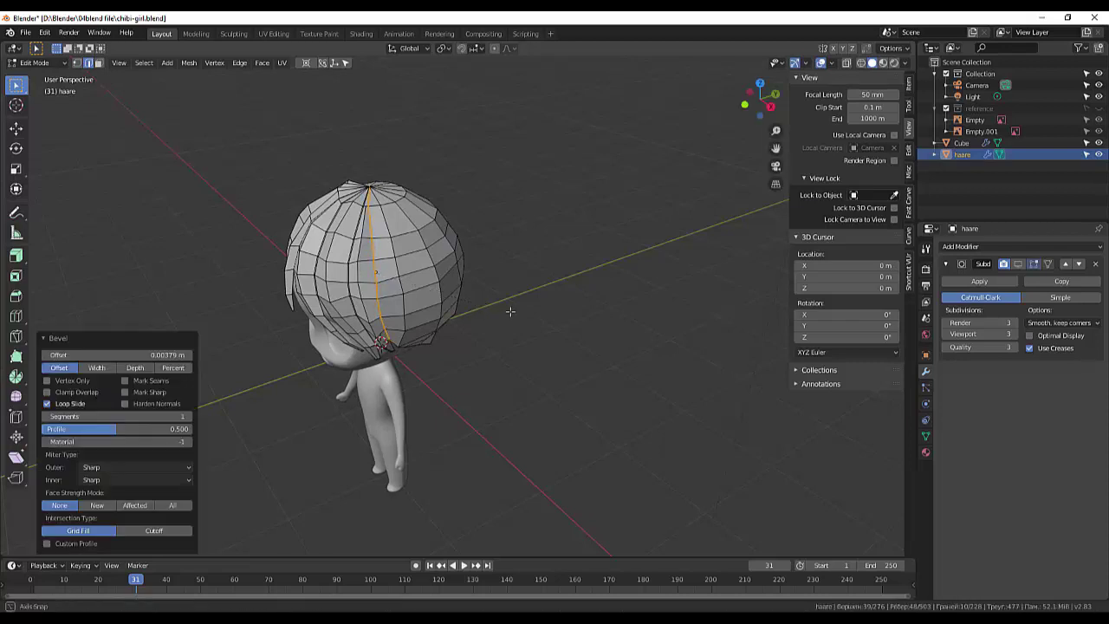
middle_click_drag(507, 309, 602, 314)
left_click(496, 273)
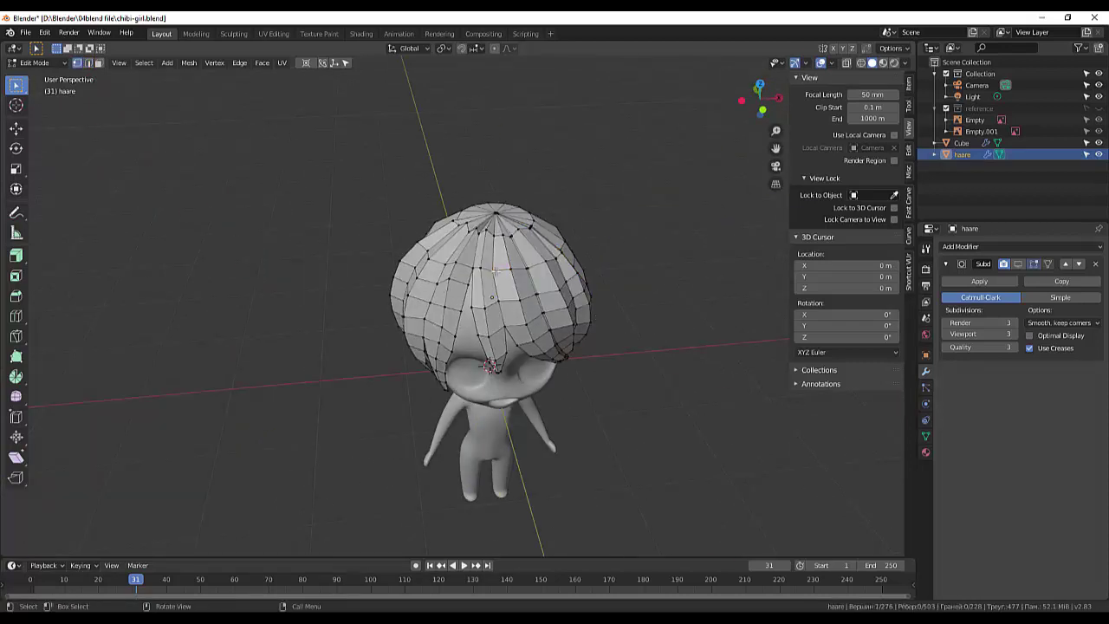
key("g")
left_click(485, 271)
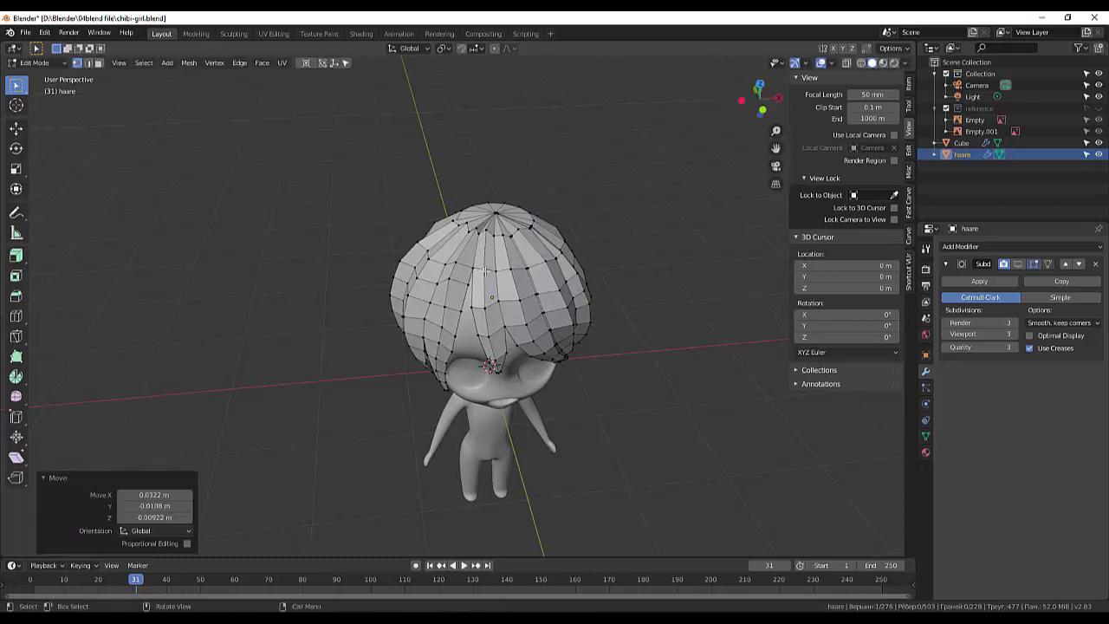
Using edge and face selection, bevel a vertical hair edge running down the front
key("2")
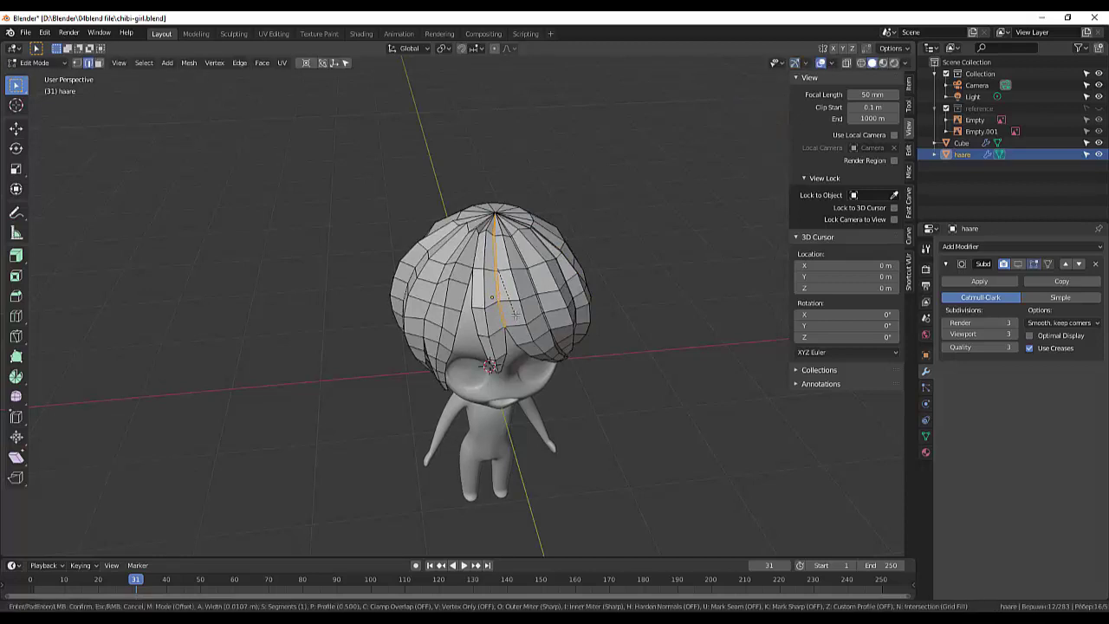
right_click(515, 314)
middle_click_drag(515, 315, 541, 306)
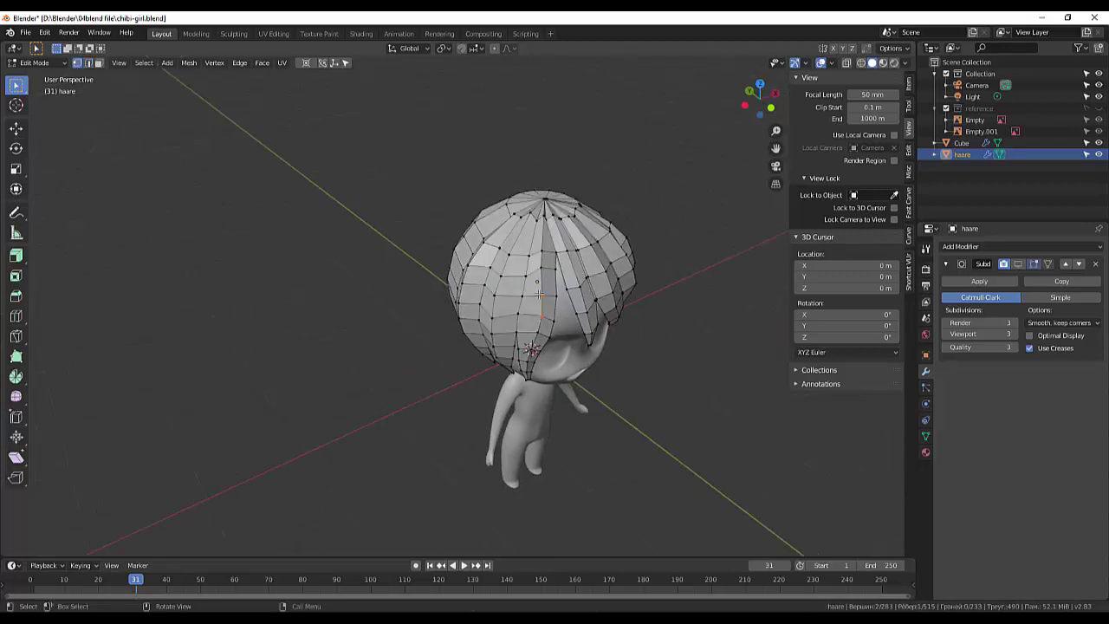
right_click(539, 297)
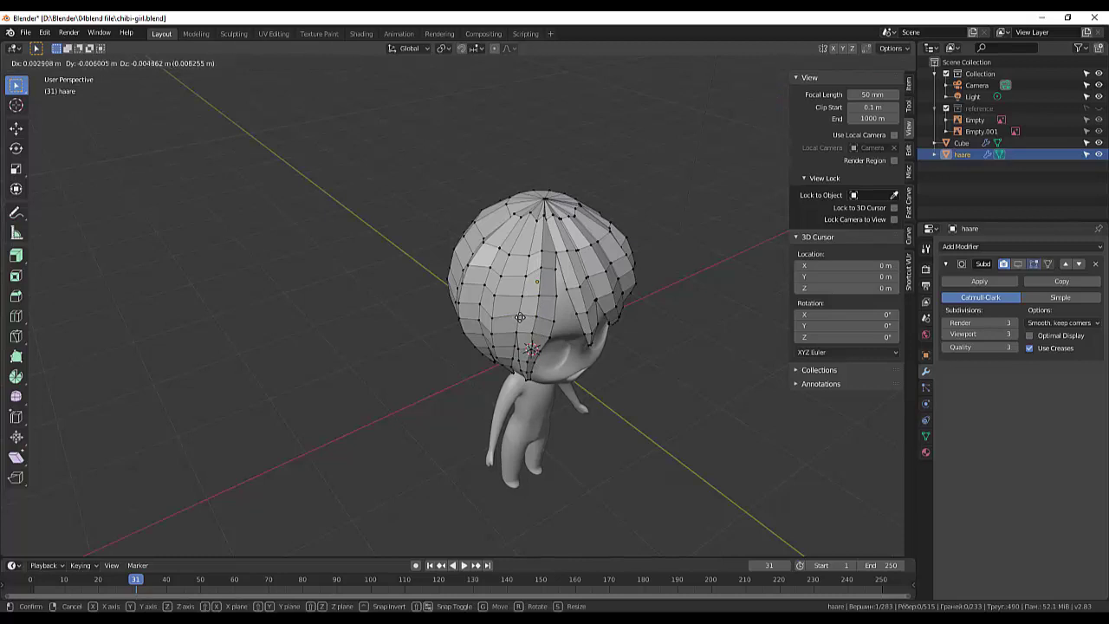
key("3")
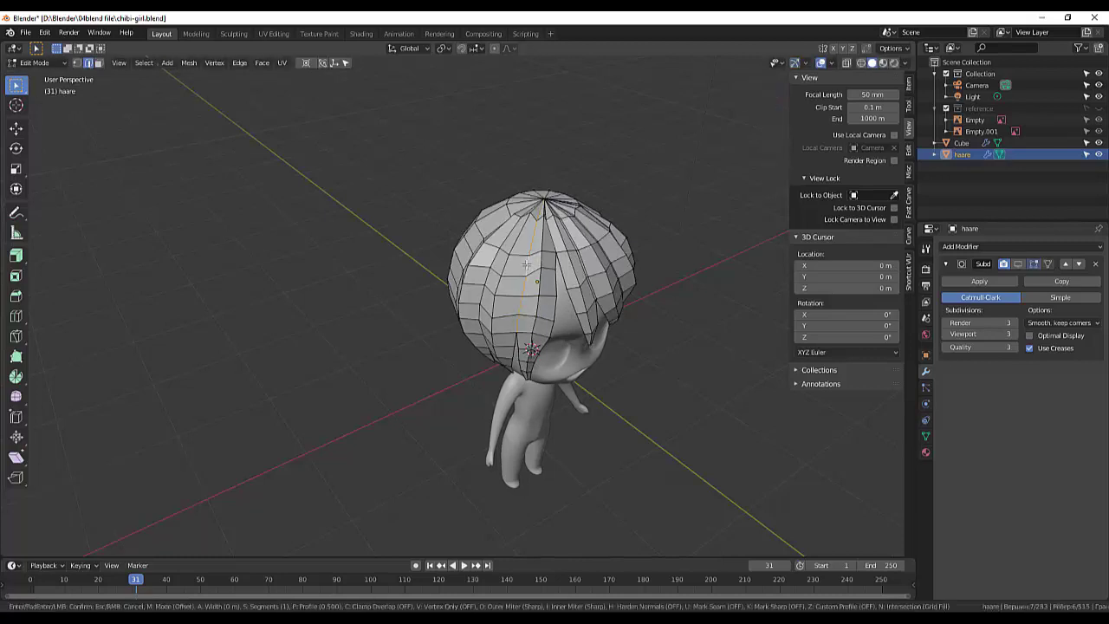
right_click(537, 274)
middle_click_drag(538, 273, 559, 271)
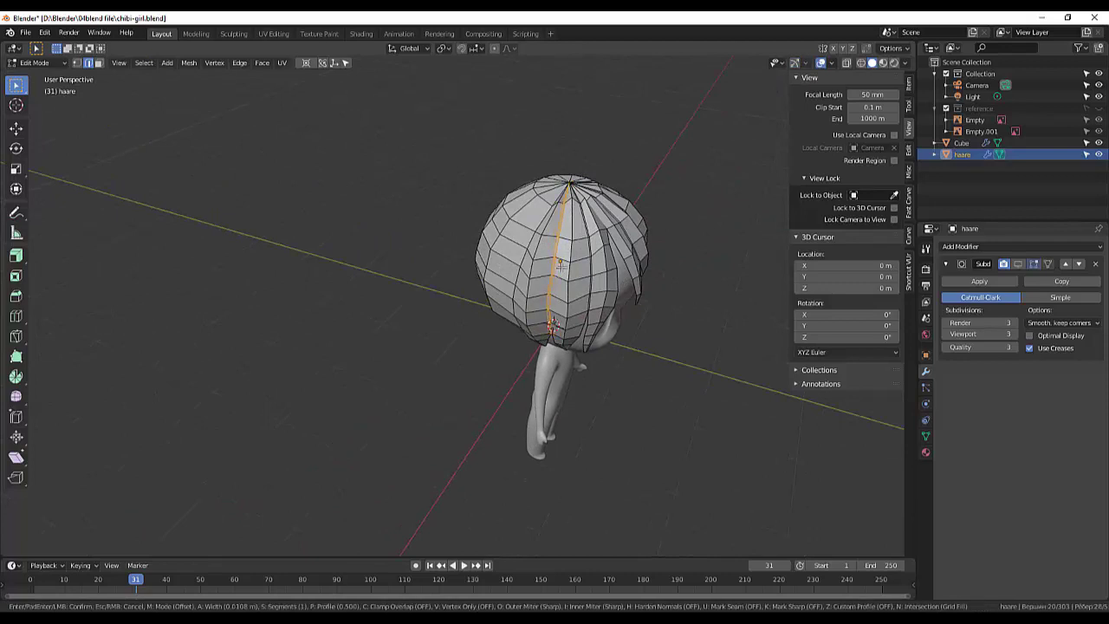
left_click(561, 266)
middle_click_drag(562, 265, 559, 254)
Redo the bevel on the upper hair edge and check the split fringe from the front
key("ctrl+z")
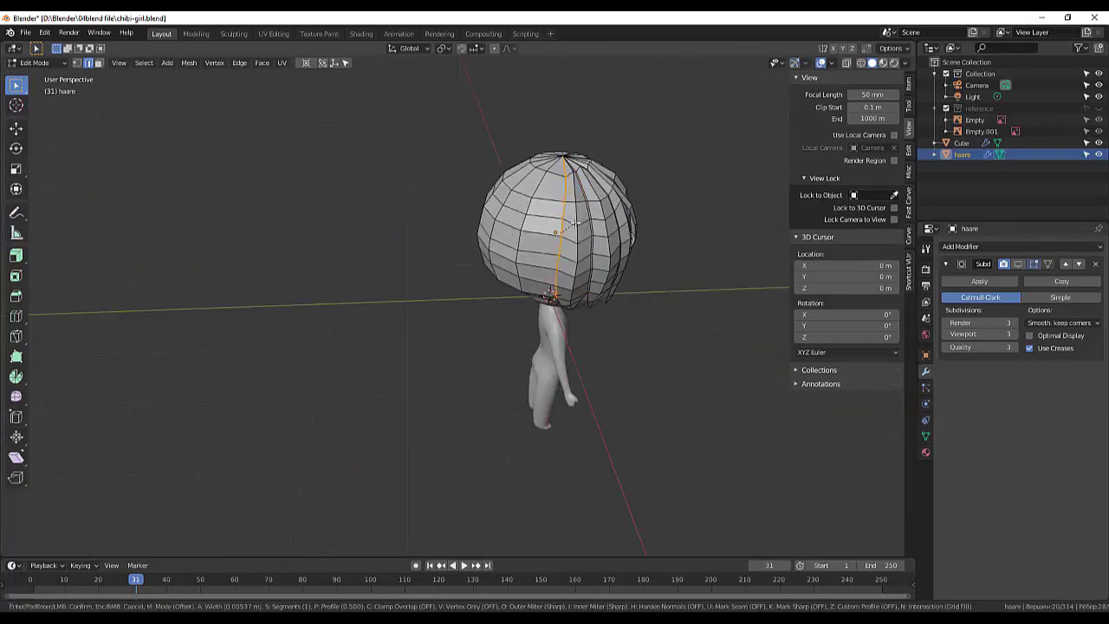
left_click(573, 224)
key("ctrl+z")
middle_click_drag(574, 223, 575, 371)
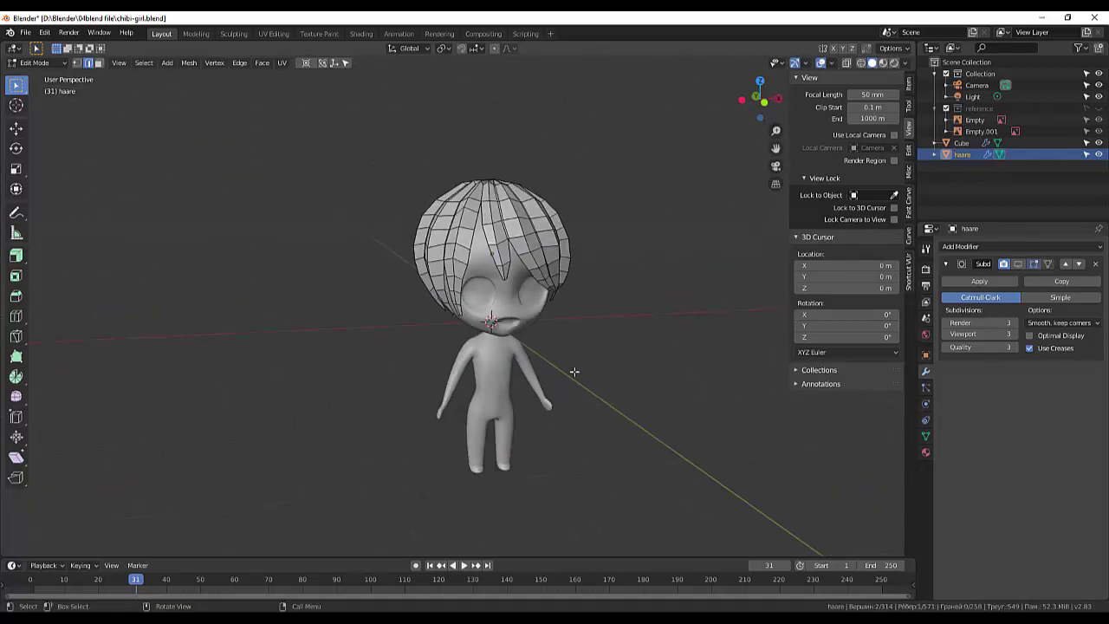
scroll(575, 371, "down", 2)
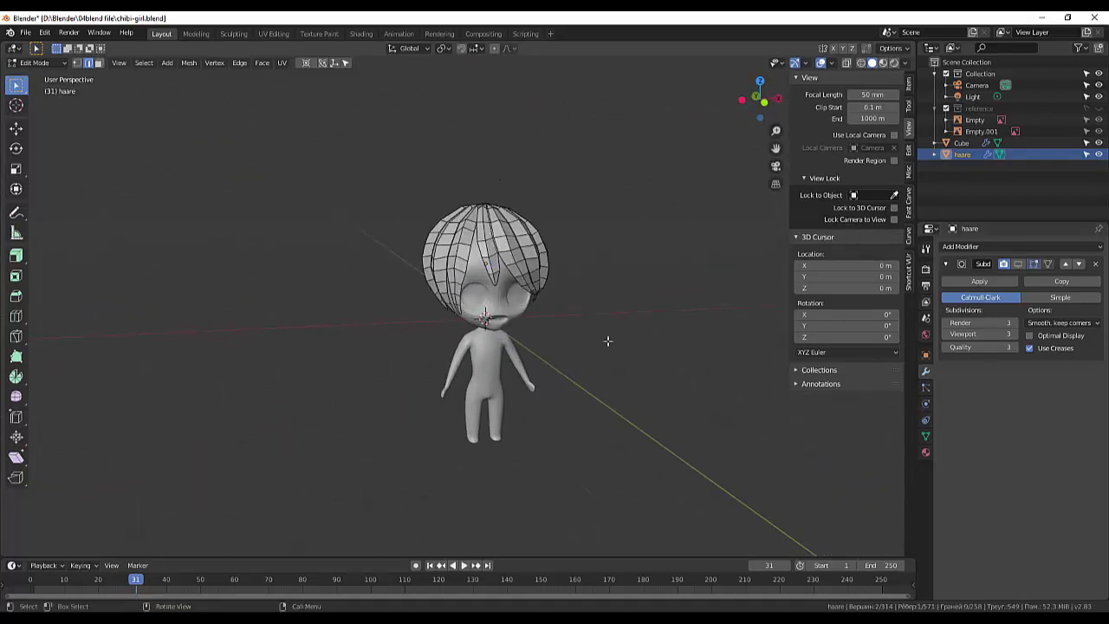
middle_click_drag(606, 342, 575, 347)
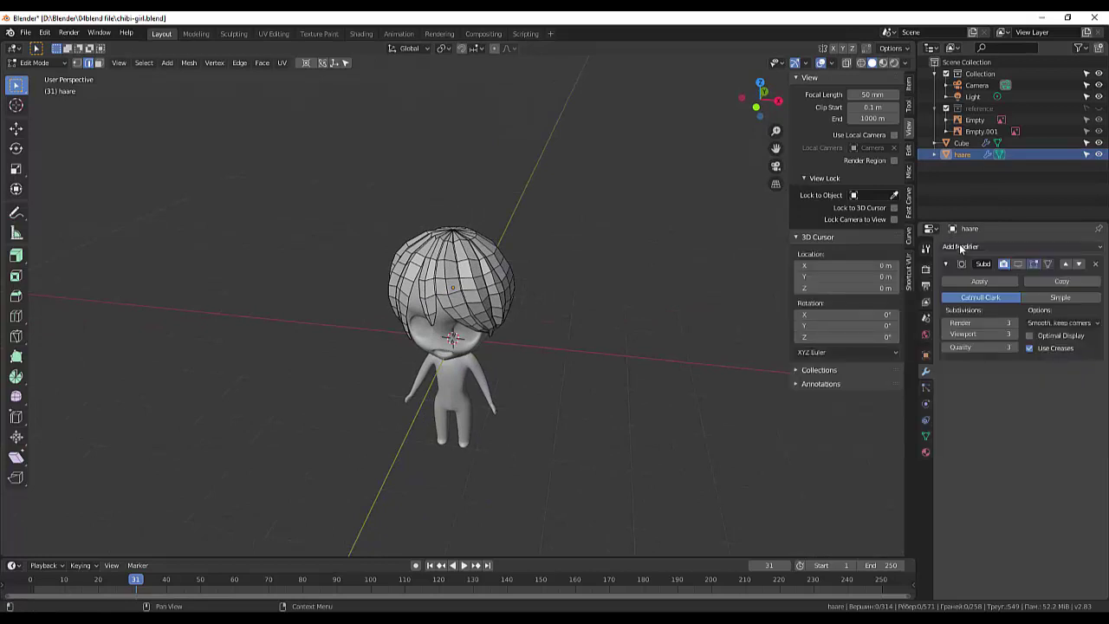
Return the hair to Object Mode and show its Subdivision smoothing in the viewport
left_click(908, 84)
left_click(558, 315)
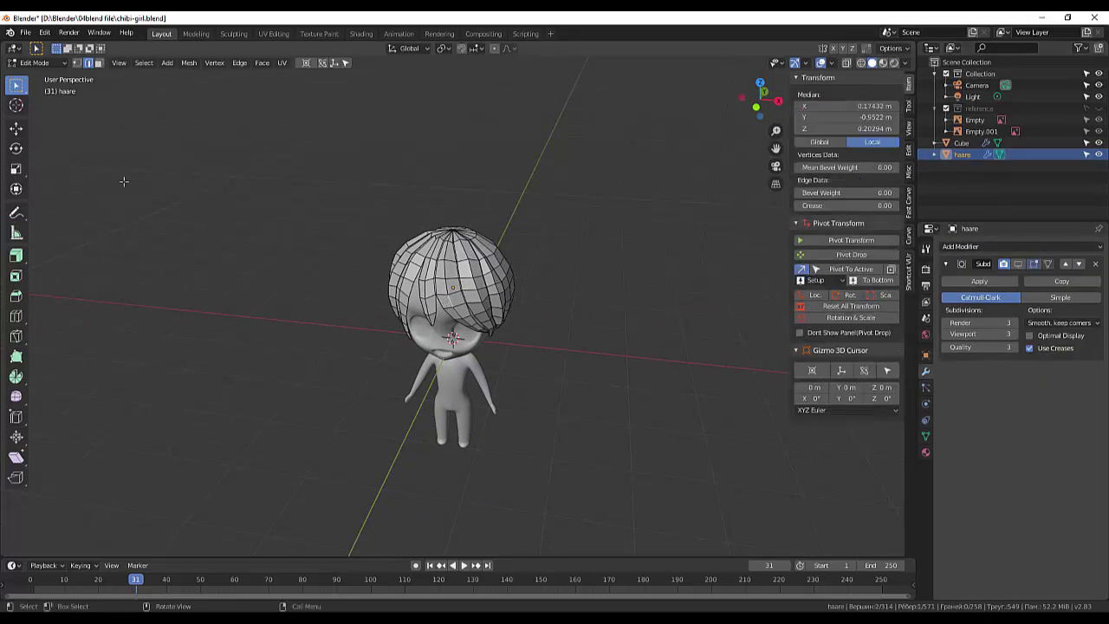
left_click(37, 78)
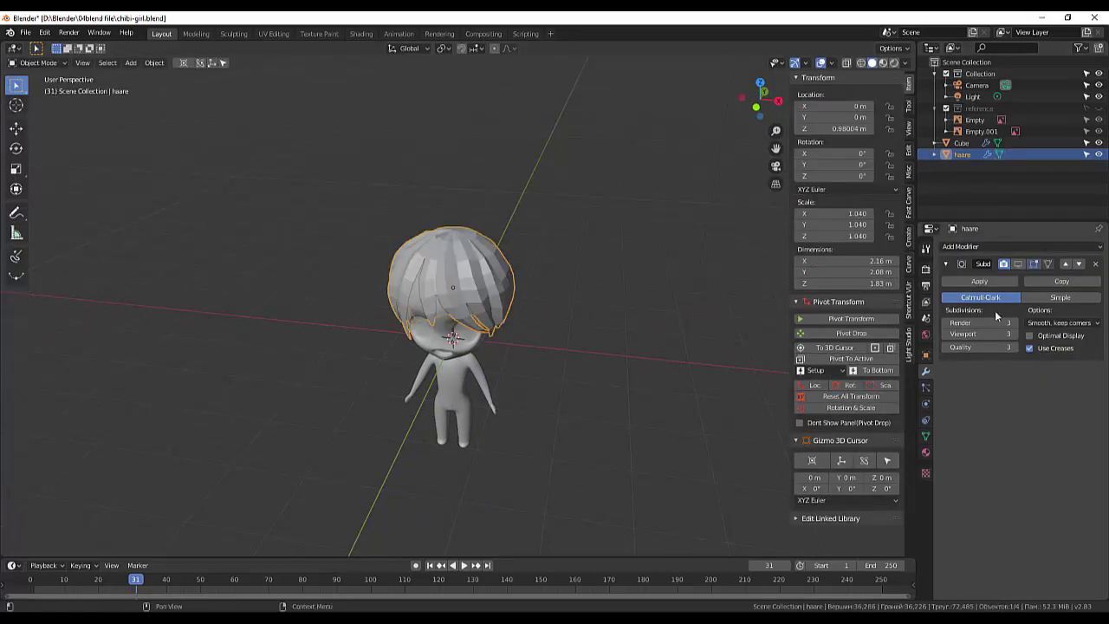
left_click(1018, 264)
mouse_move(665, 293)
middle_mouse_down()
mouse_move(654, 230)
mouse_move(615, 293)
mouse_move(621, 381)
mouse_move(627, 290)
mouse_move(620, 310)
middle_mouse_up()
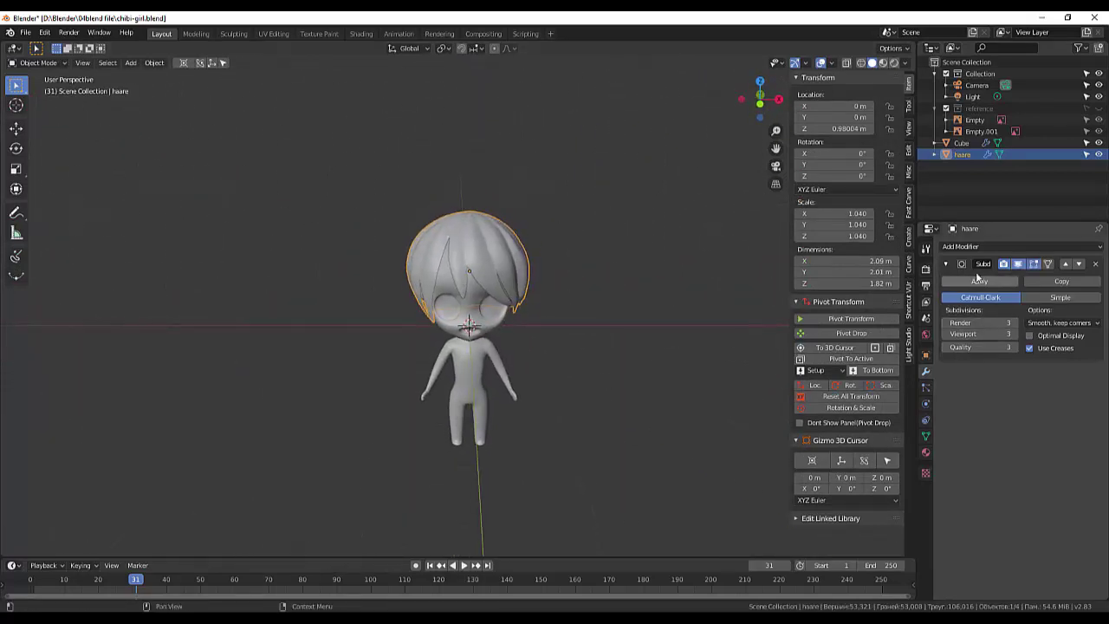
Clear the hair's location and scale with Alt+G and Alt+S
left_click(964, 246)
key("alt+s")
key("alt+g")
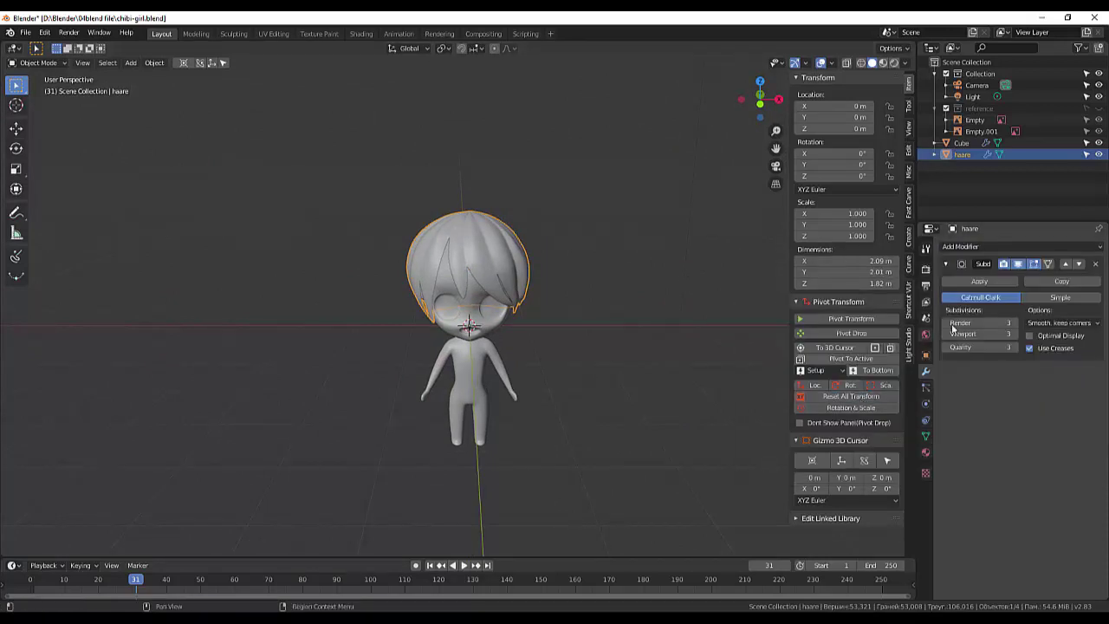
left_click(960, 247)
Add a Solidify modifier to the hair and adjust its thickness
left_click(869, 424)
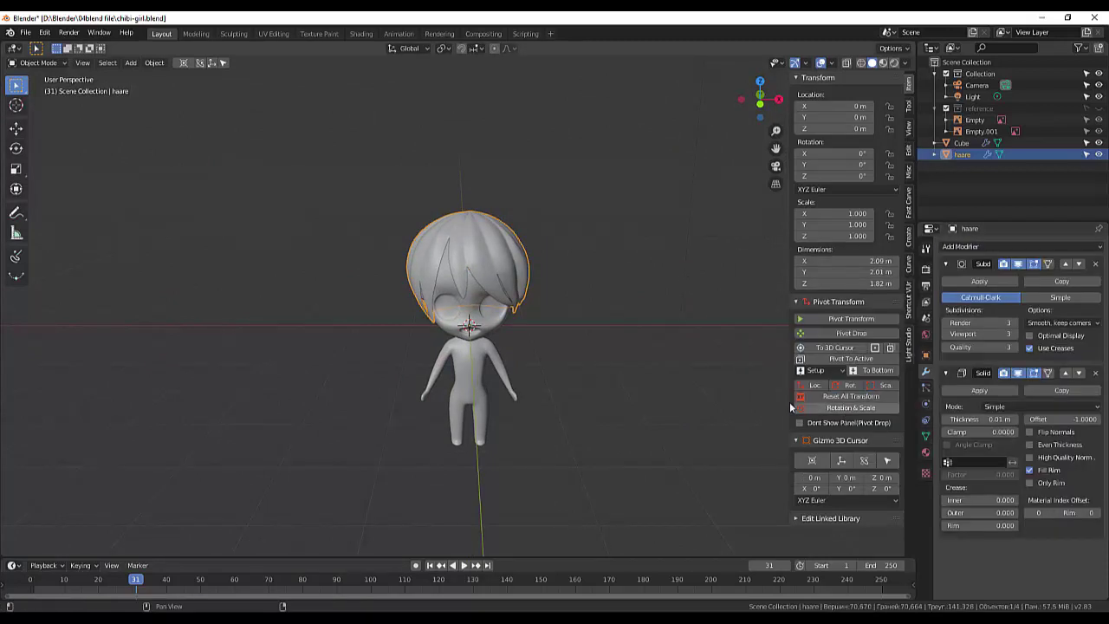
middle_click_drag(607, 286, 660, 295)
scroll(714, 318, "up", 3)
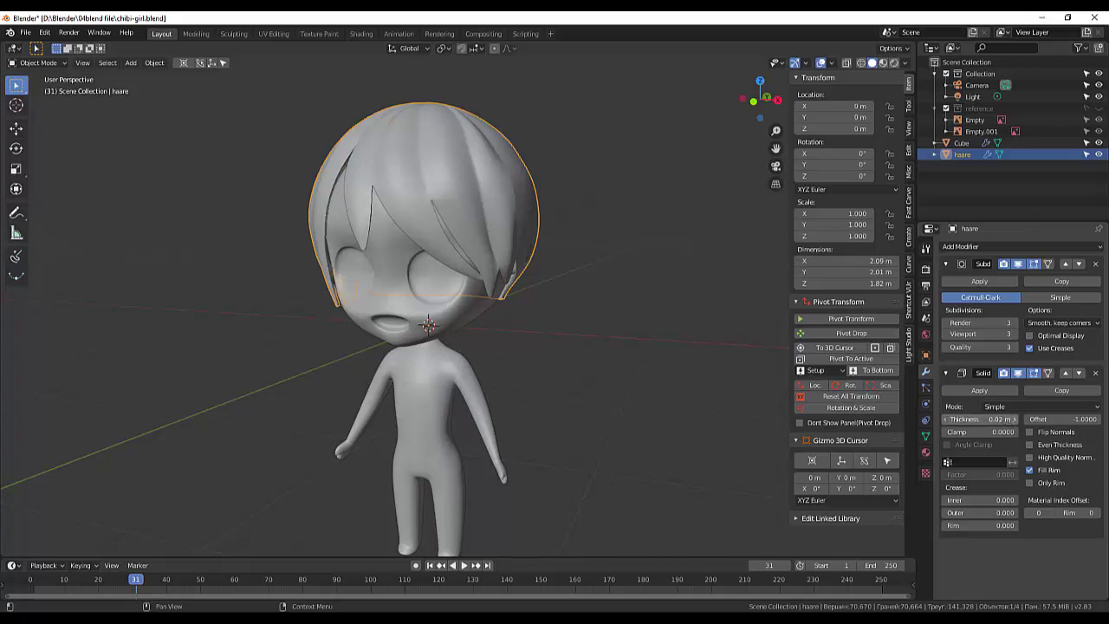
left_click_drag(979, 419, 962, 420)
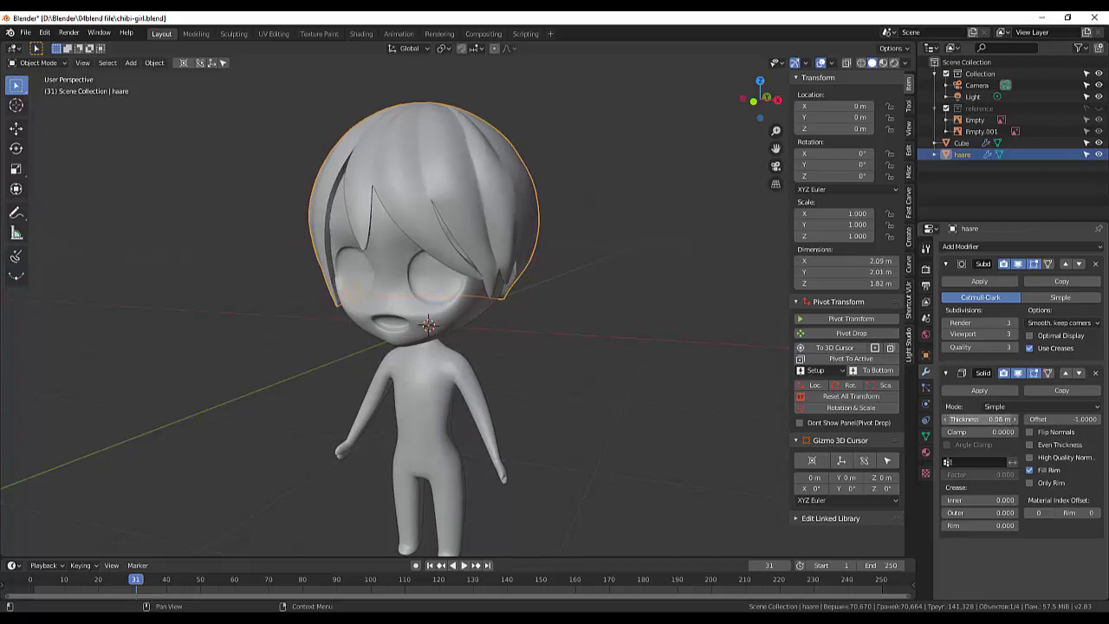
Check the solidified hair around the face, flip its normals, then delete Solidify
left_click(738, 415)
mouse_move(738, 415)
middle_mouse_down()
mouse_move(673, 350)
mouse_move(727, 296)
mouse_move(749, 381)
mouse_move(635, 405)
middle_mouse_up()
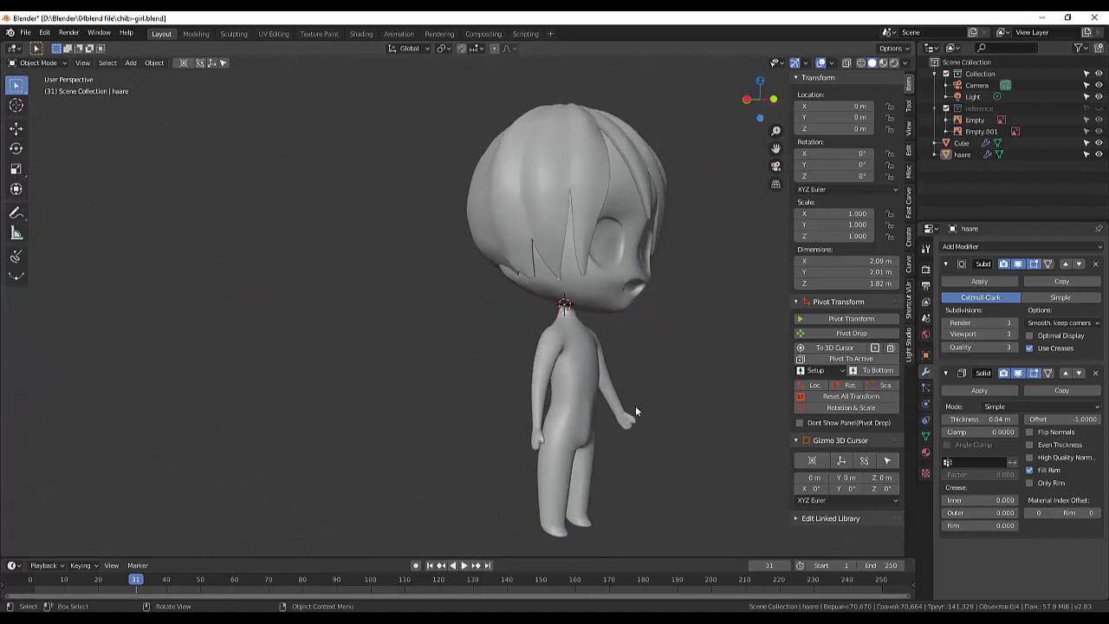
scroll(635, 406, "up", 5)
middle_click_drag(660, 296, 751, 329)
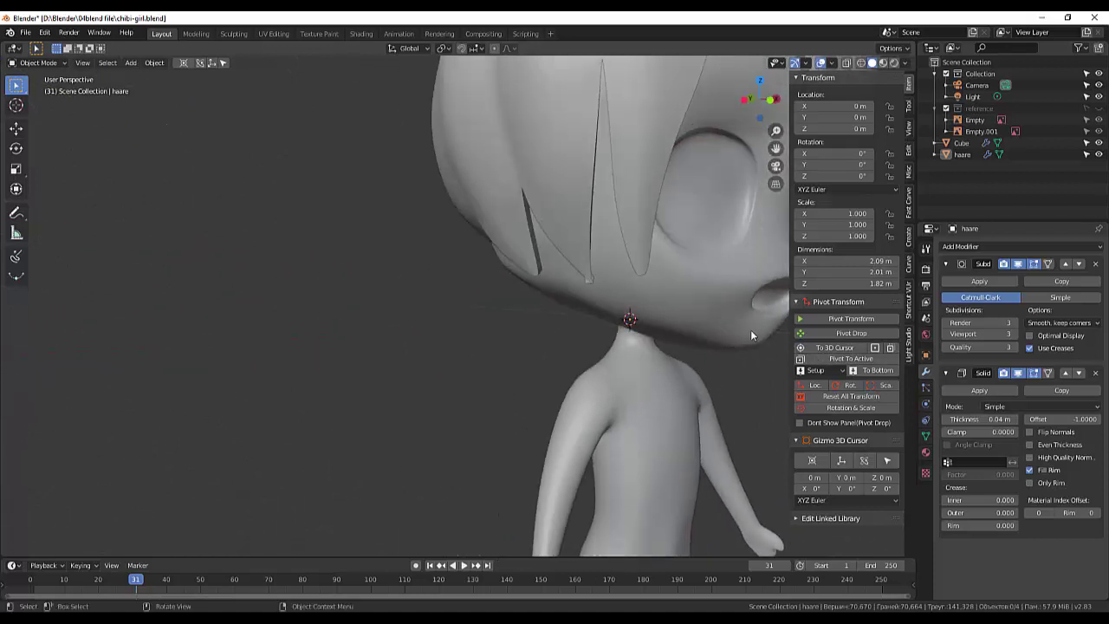
left_click(1030, 433)
scroll(622, 305, "down", 1)
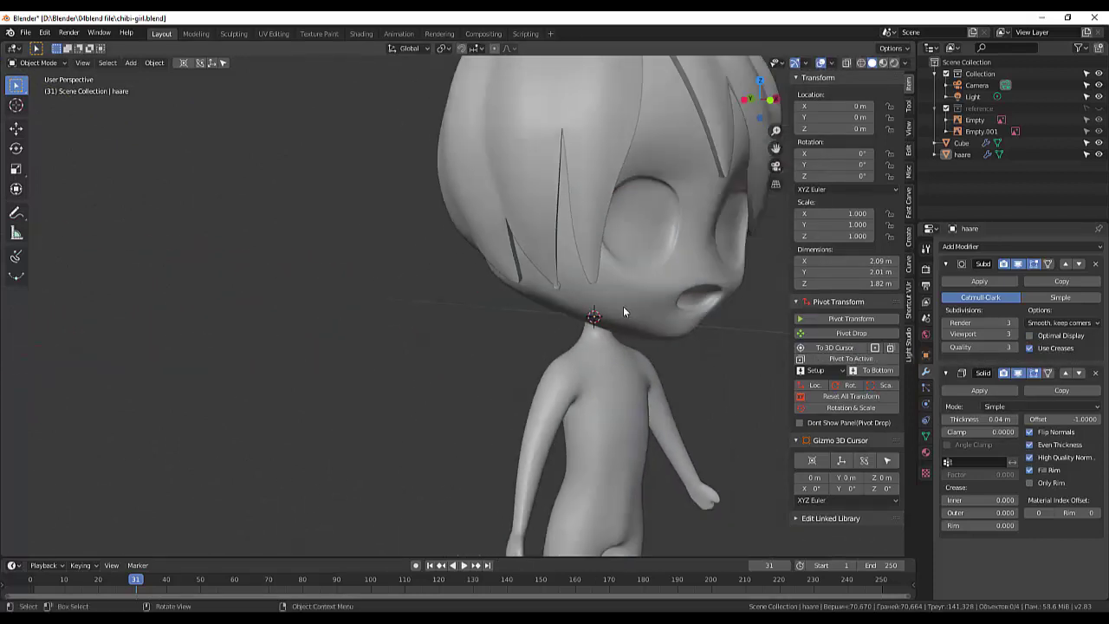
left_click(1096, 374)
Select the hair, hide its Subdivision display and enter Edit Mode
left_click(547, 291)
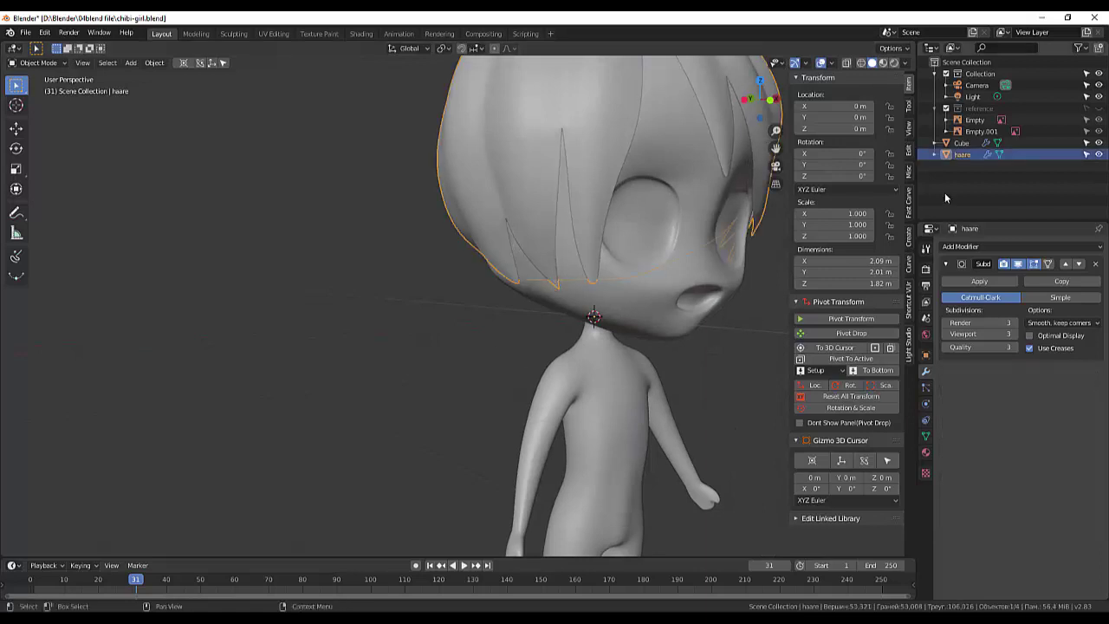
left_click(1018, 263)
left_click(35, 63)
left_click(35, 90)
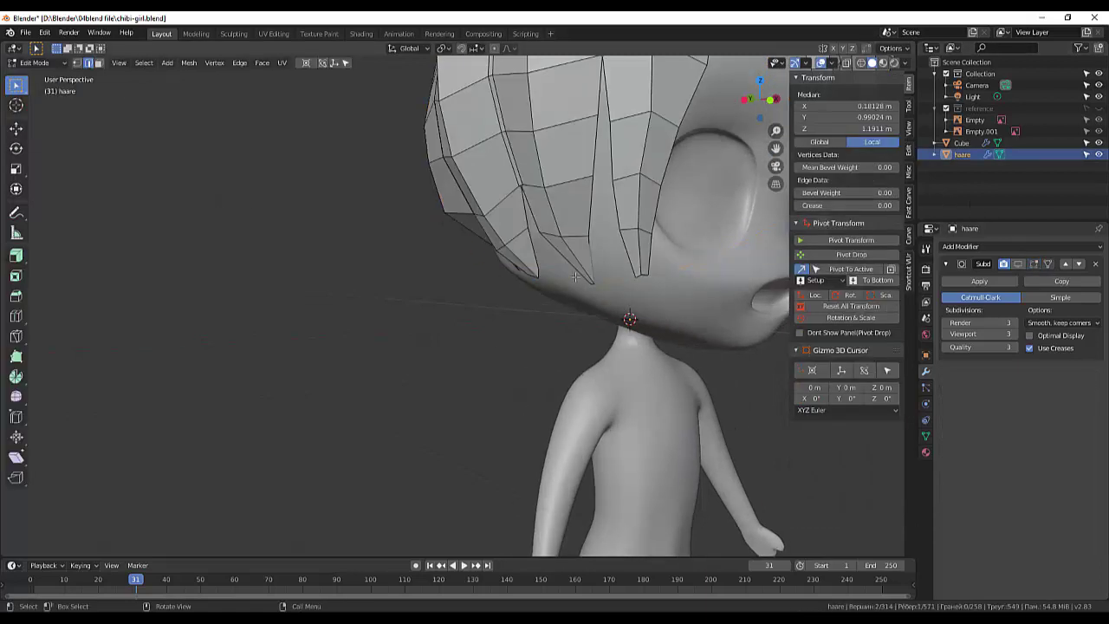
scroll(588, 288, "up", 1)
Nudge a fringe strand-tip vertex beside the face into a new position
key("g")
left_click(554, 286)
key("g")
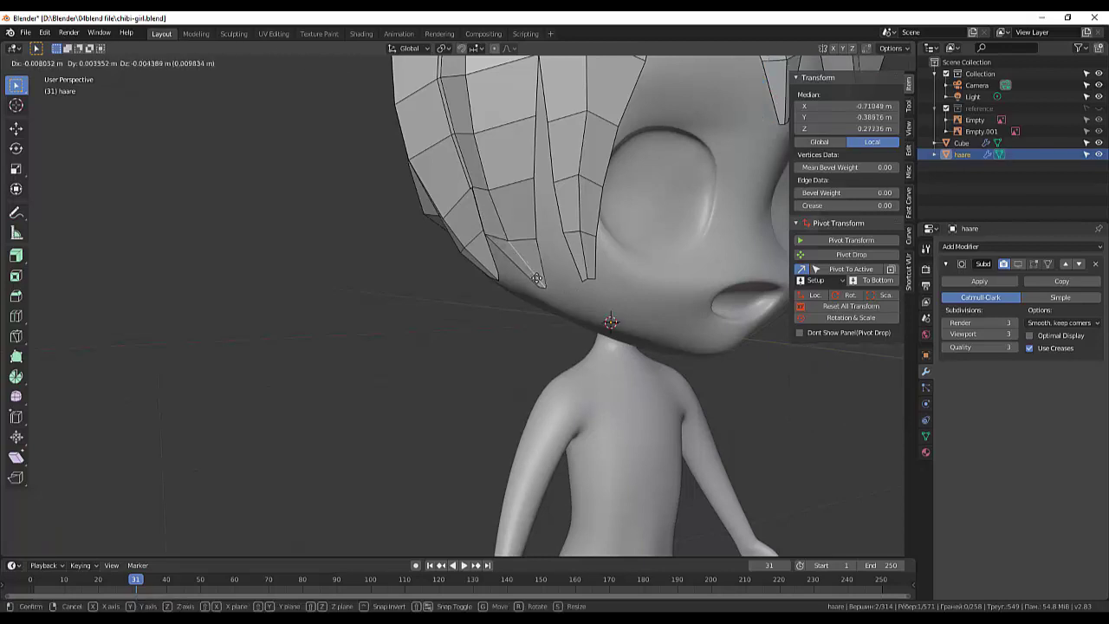
left_click(539, 281)
key("g")
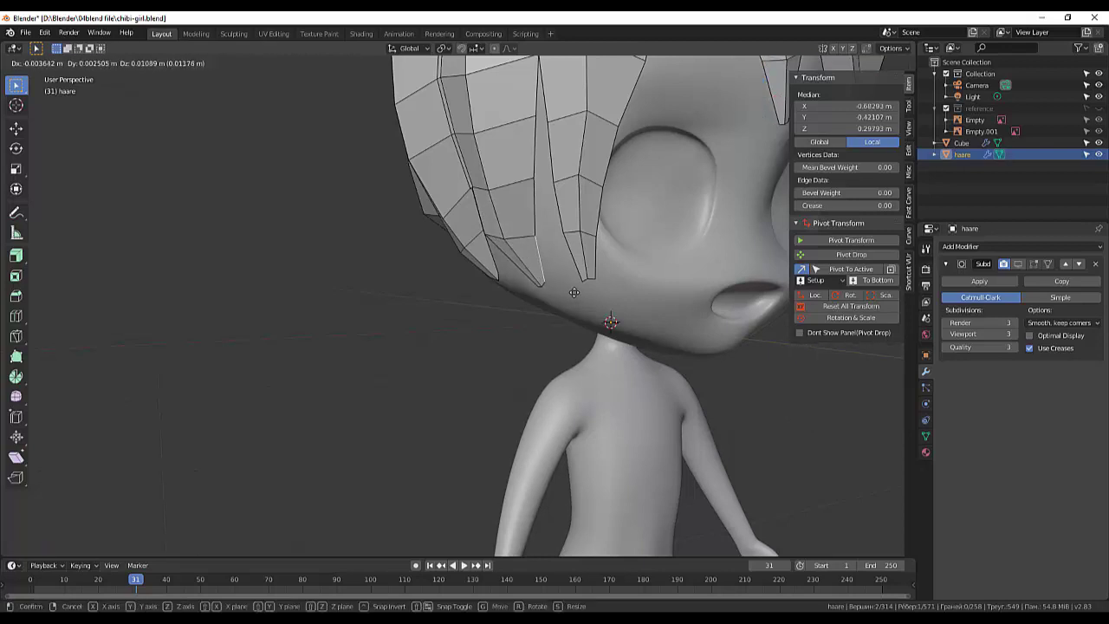
left_click(574, 292)
scroll(606, 312, "down", 3)
mouse_move(671, 327)
middle_mouse_down()
mouse_move(644, 339)
mouse_move(659, 347)
middle_mouse_up()
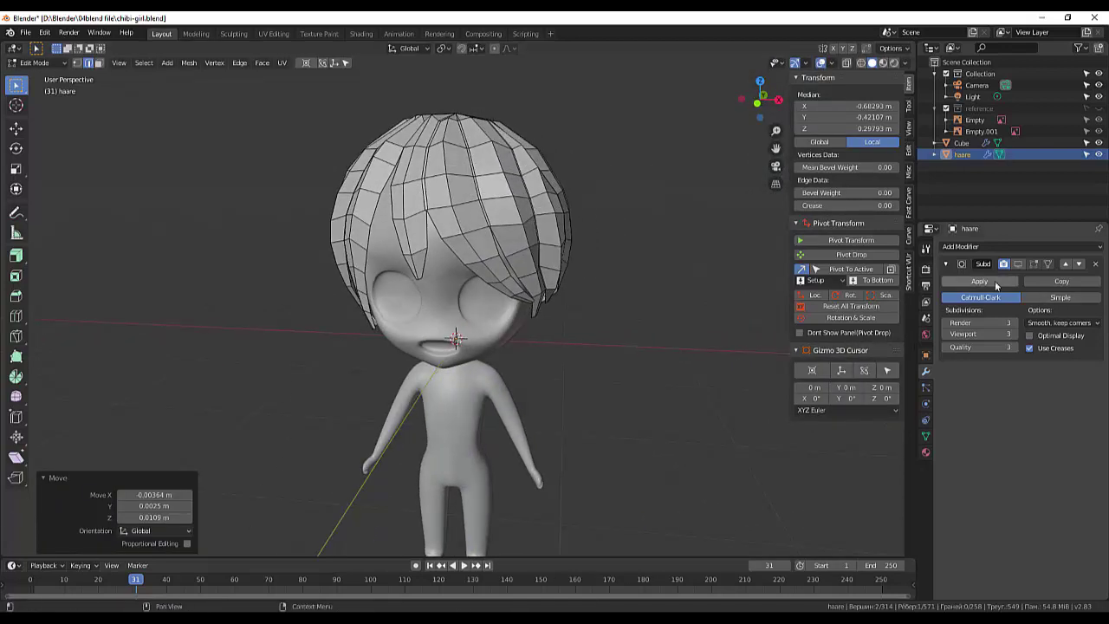
left_click(968, 247)
Back in Object Mode, add a Solidify modifier to the hair
key("Tab")
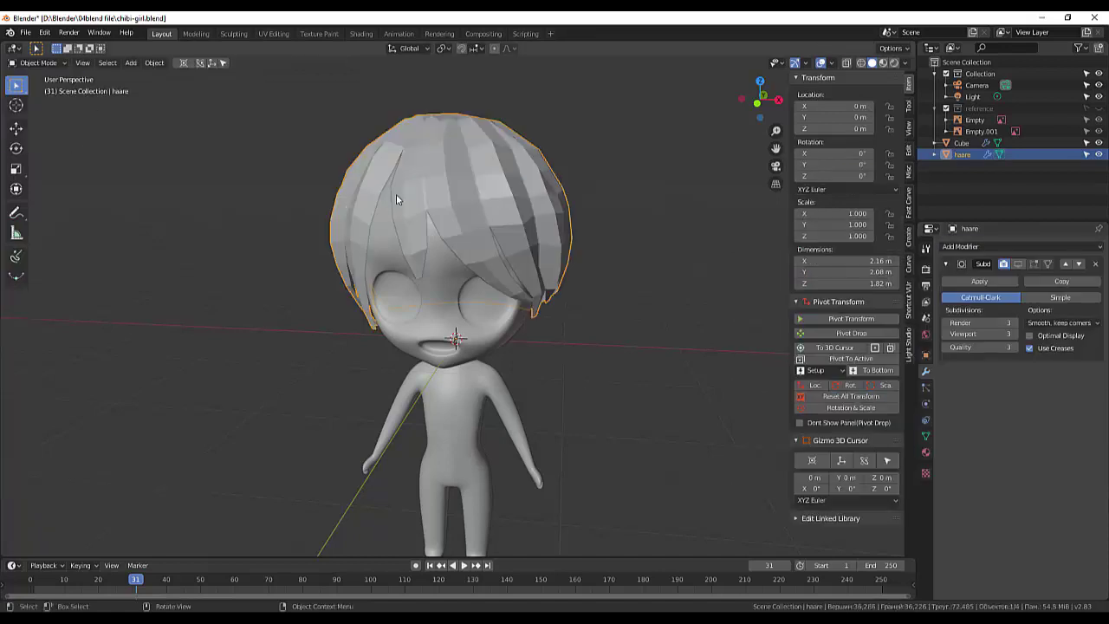
left_click(968, 247)
left_click(870, 425)
middle_click_drag(747, 382, 689, 362)
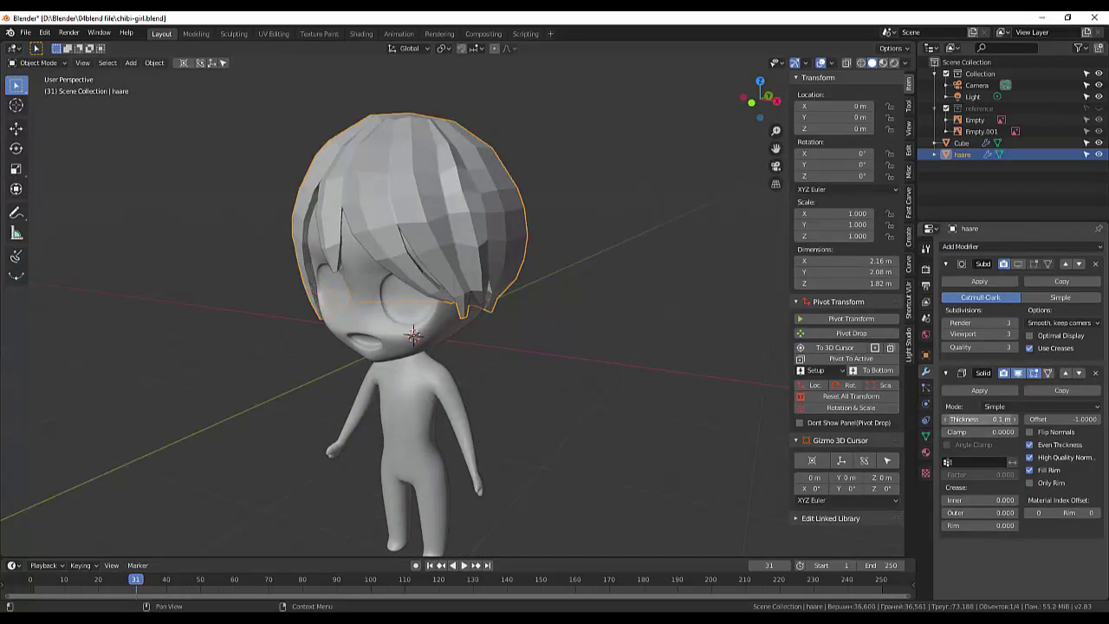
Set the Solidify thickness to 0.04 m and toggle the Subdivision viewport display
left_click_drag(979, 418, 953, 418)
type("04")
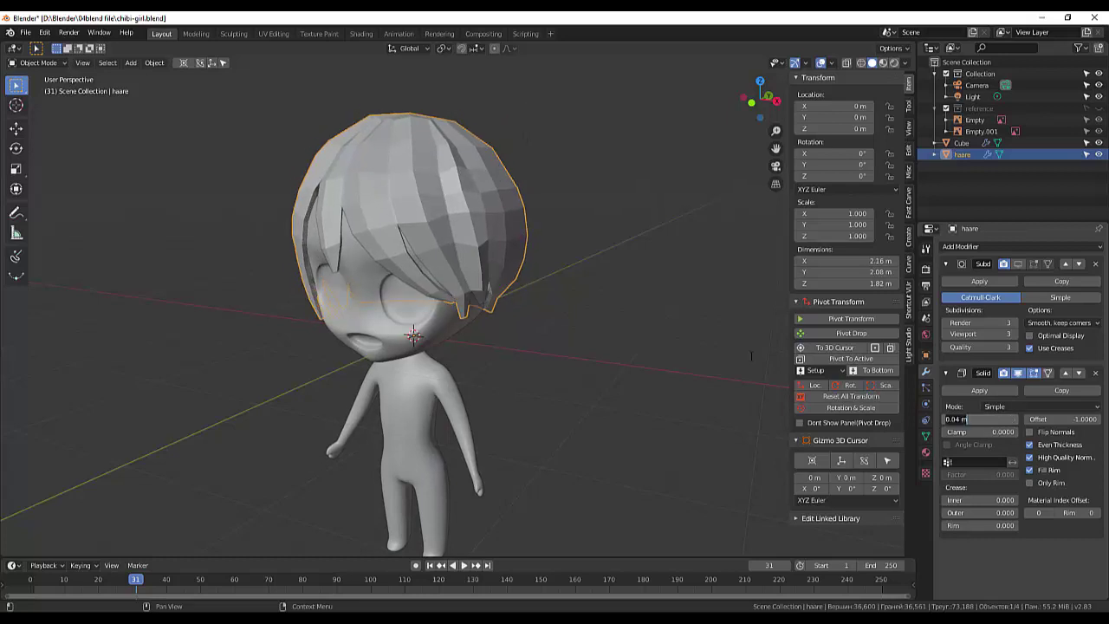
key("Return")
mouse_move(751, 355)
middle_mouse_down()
mouse_move(675, 334)
mouse_move(513, 317)
mouse_move(633, 299)
mouse_move(853, 295)
mouse_move(787, 380)
middle_mouse_up()
left_click(1018, 263)
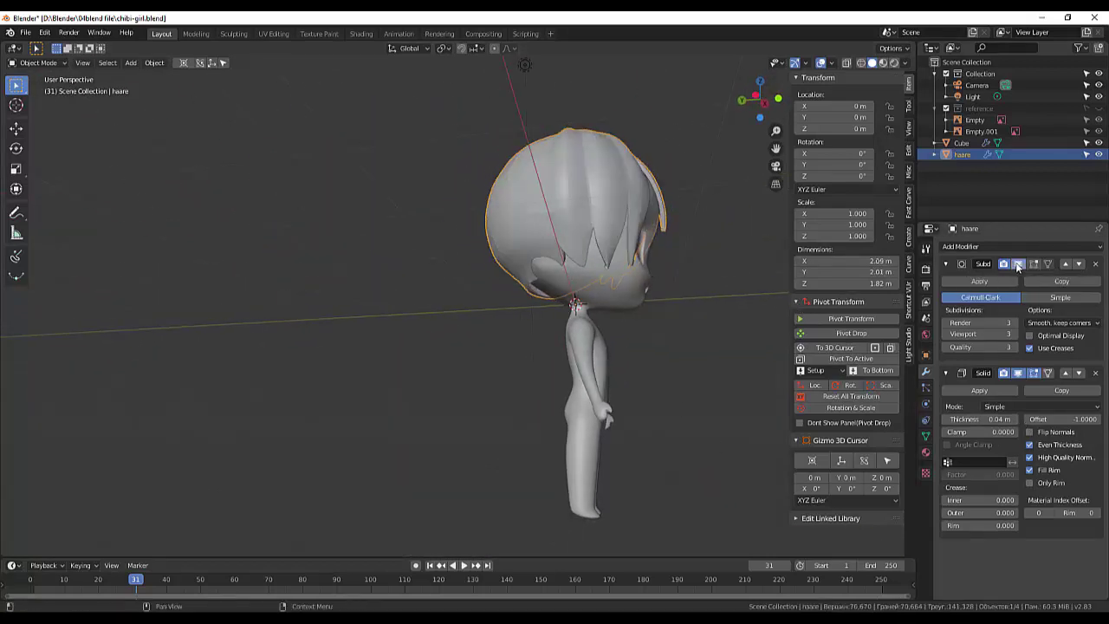
left_click(1018, 264)
In Edit Mode, move and slide a hair vertex on a side strand
left_click(38, 89)
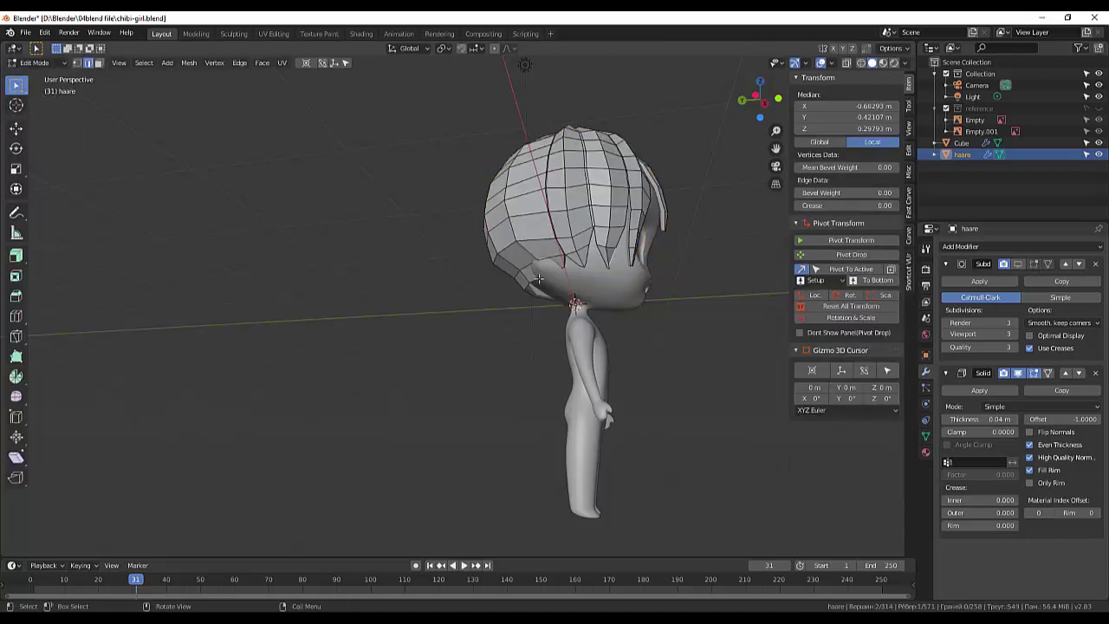
middle_click_drag(562, 264, 536, 314)
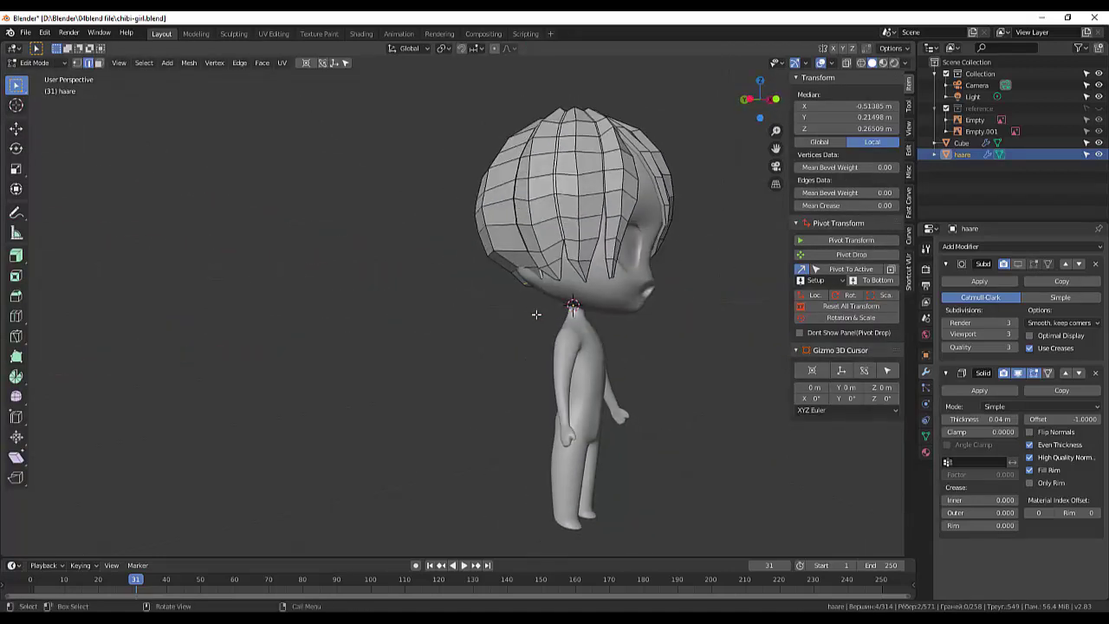
key("g")
left_click(572, 312)
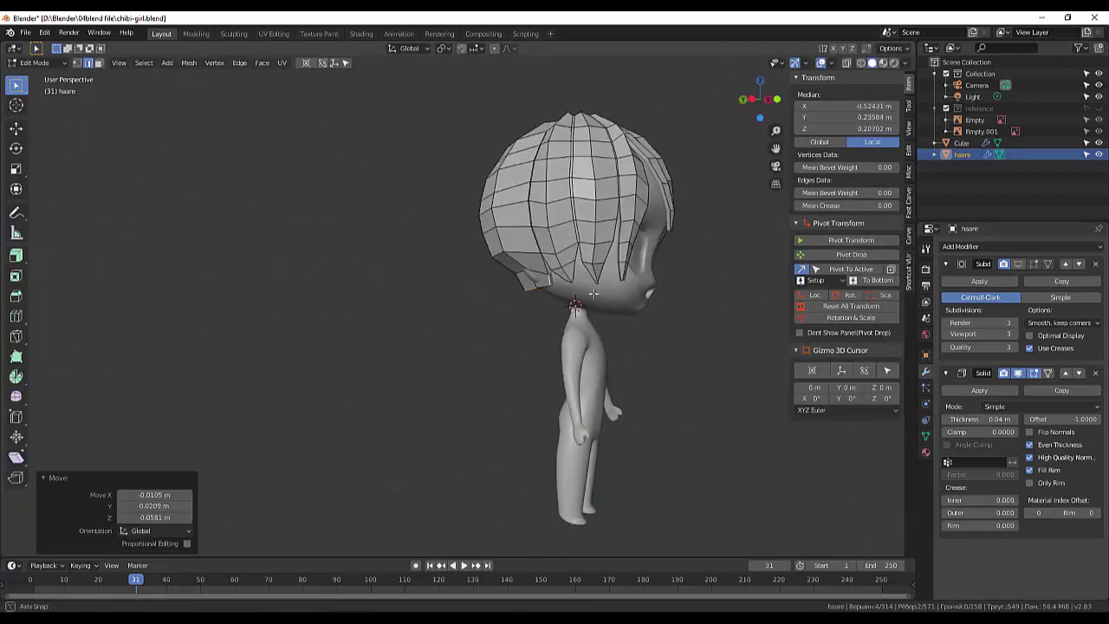
mouse_move(572, 312)
middle_mouse_down()
mouse_move(567, 276)
mouse_move(713, 338)
mouse_move(596, 305)
middle_mouse_up()
key("g")
key("g")
left_click(563, 285)
Reposition two strand-tip vertices beside the face using vertex select mode
scroll(596, 304, "up", 2)
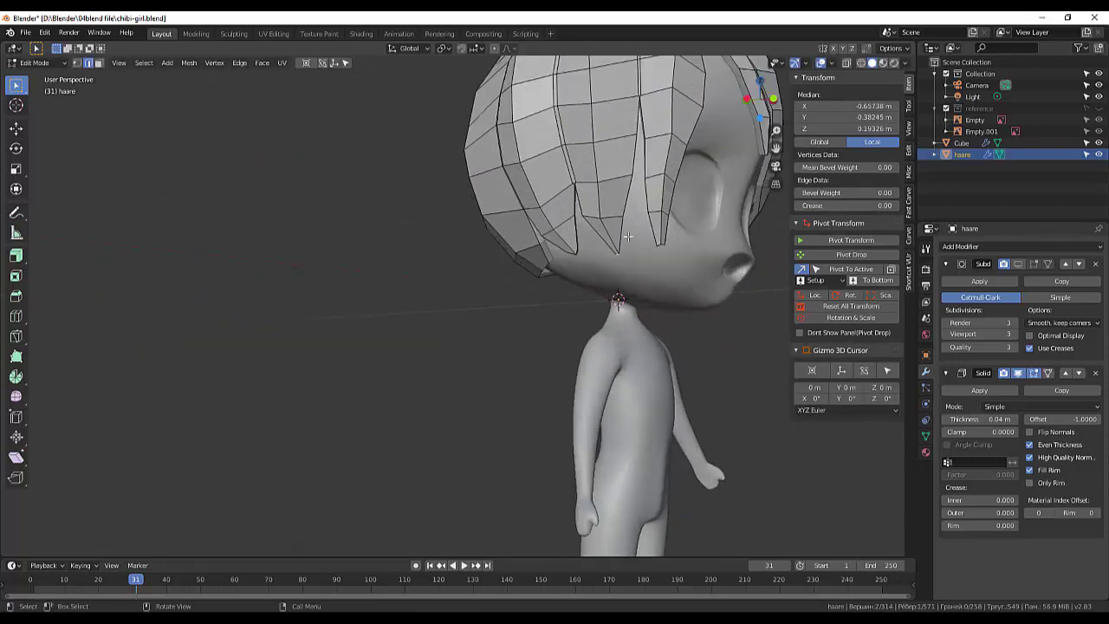
left_click(622, 234)
key("g")
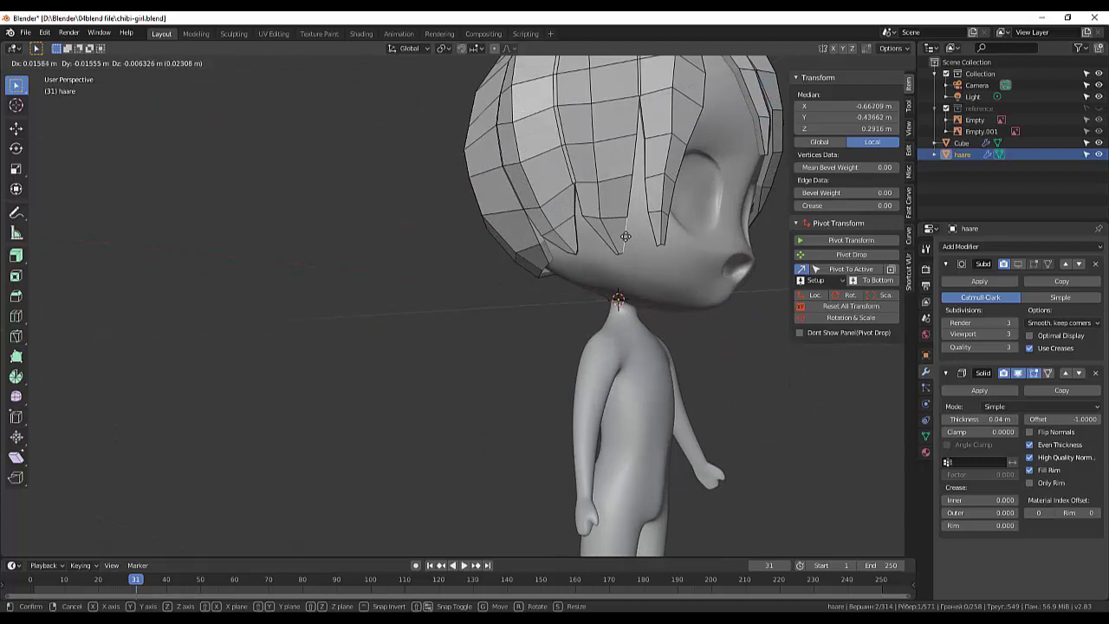
left_click(626, 236)
mouse_move(625, 236)
middle_mouse_down()
mouse_move(601, 272)
mouse_move(506, 234)
middle_mouse_up()
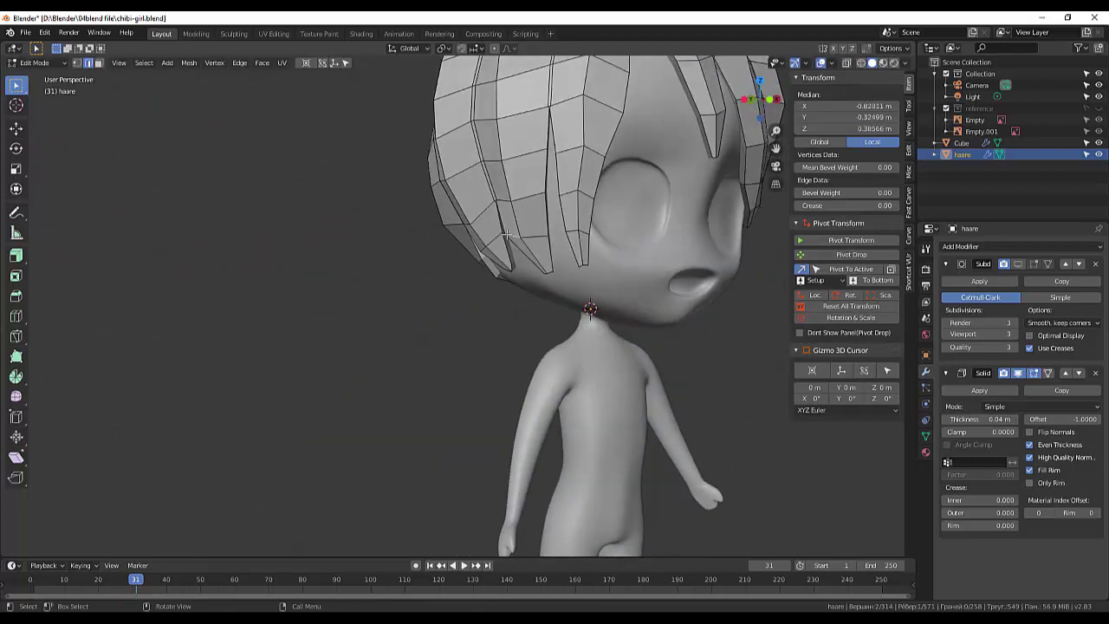
left_click(77, 64)
left_click(505, 234)
key("g")
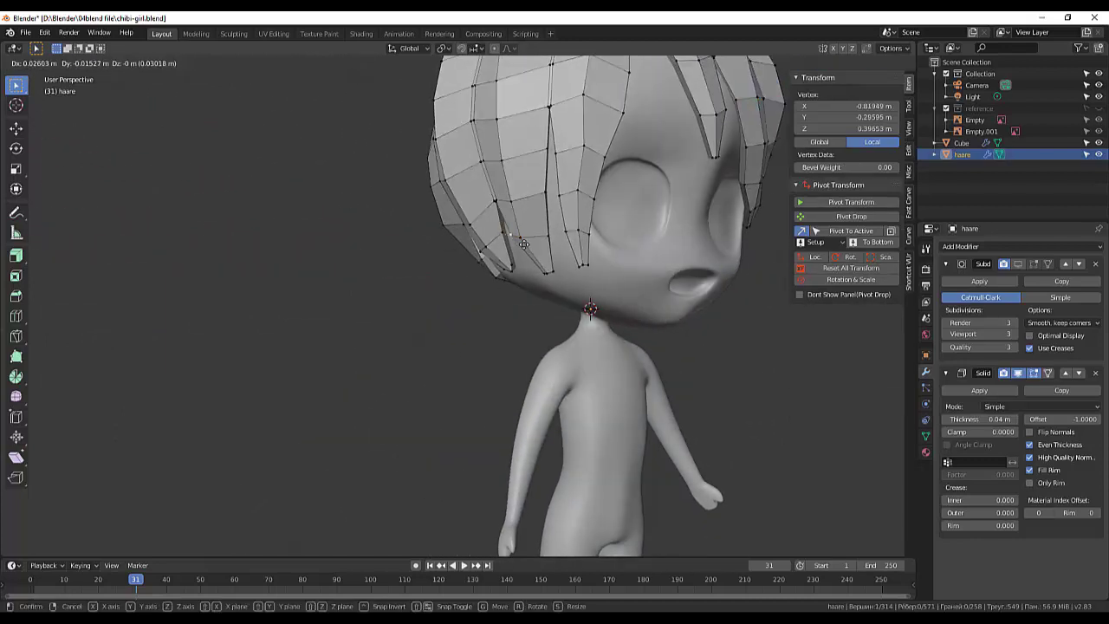
left_click(524, 236)
scroll(524, 236, "down", 5)
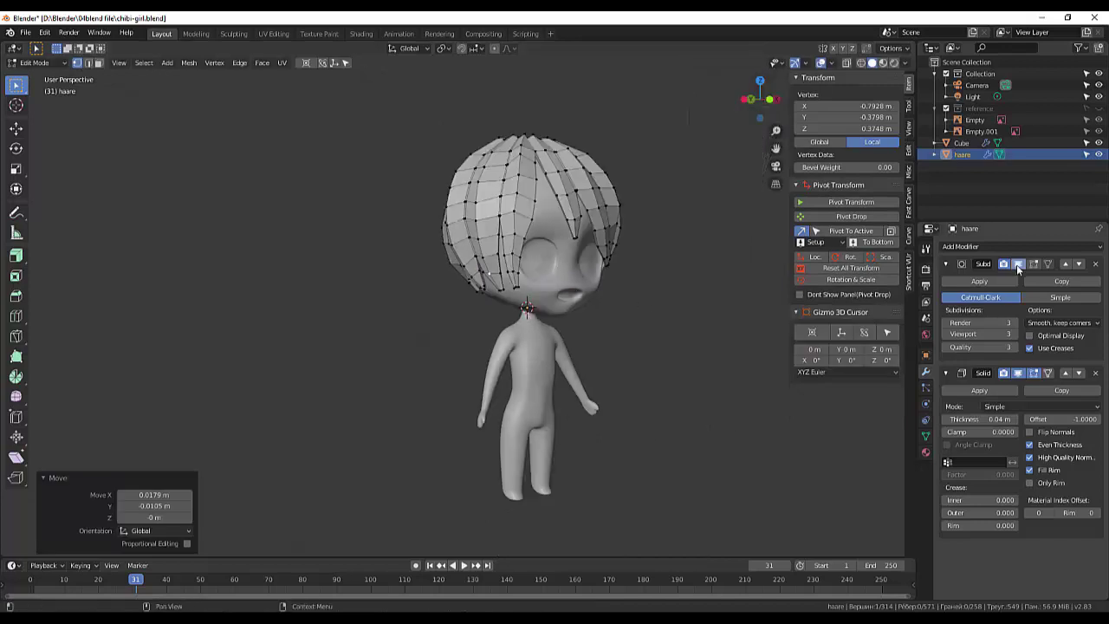
Move two vertices along the fringe edge into new positions
left_click(678, 334)
left_click(501, 235)
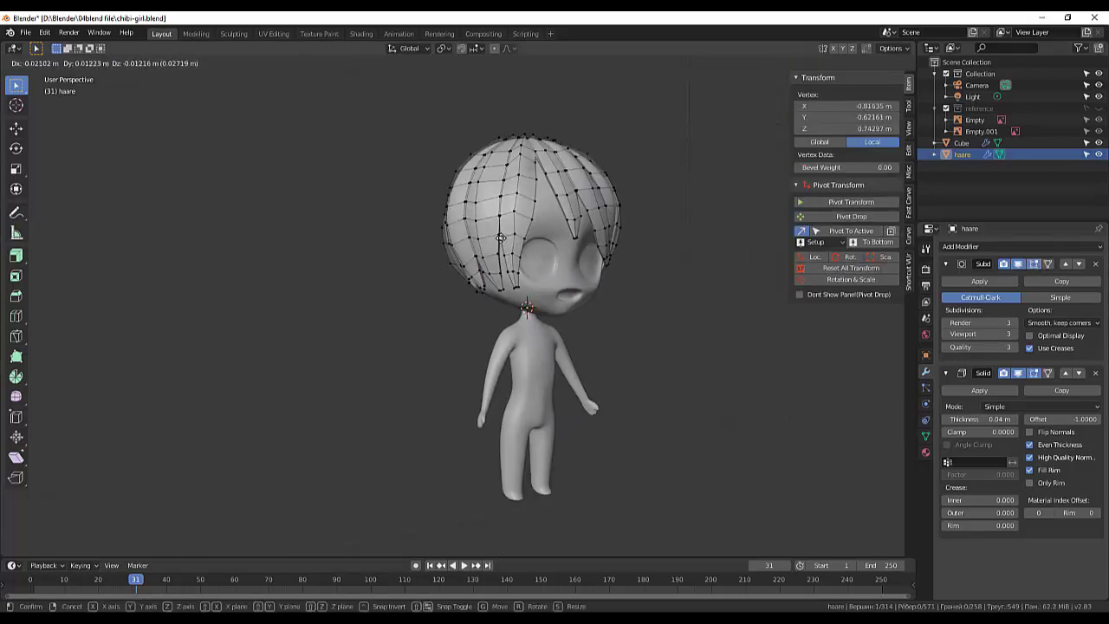
key("g")
left_click(526, 219)
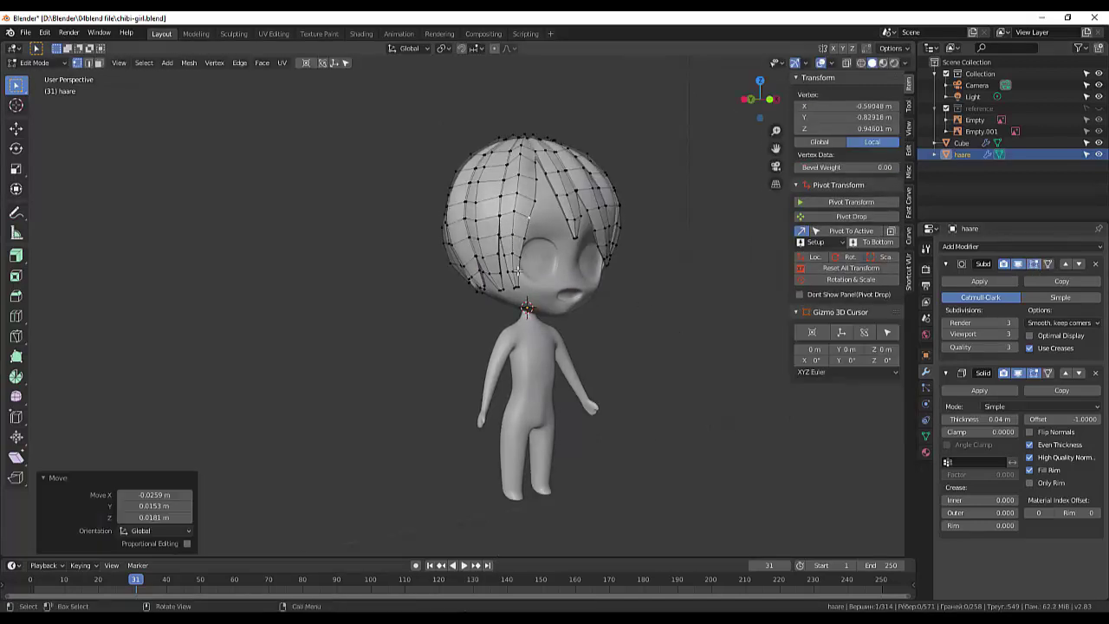
key("g")
left_click(527, 221)
left_click(568, 220)
key("g")
left_click(567, 220)
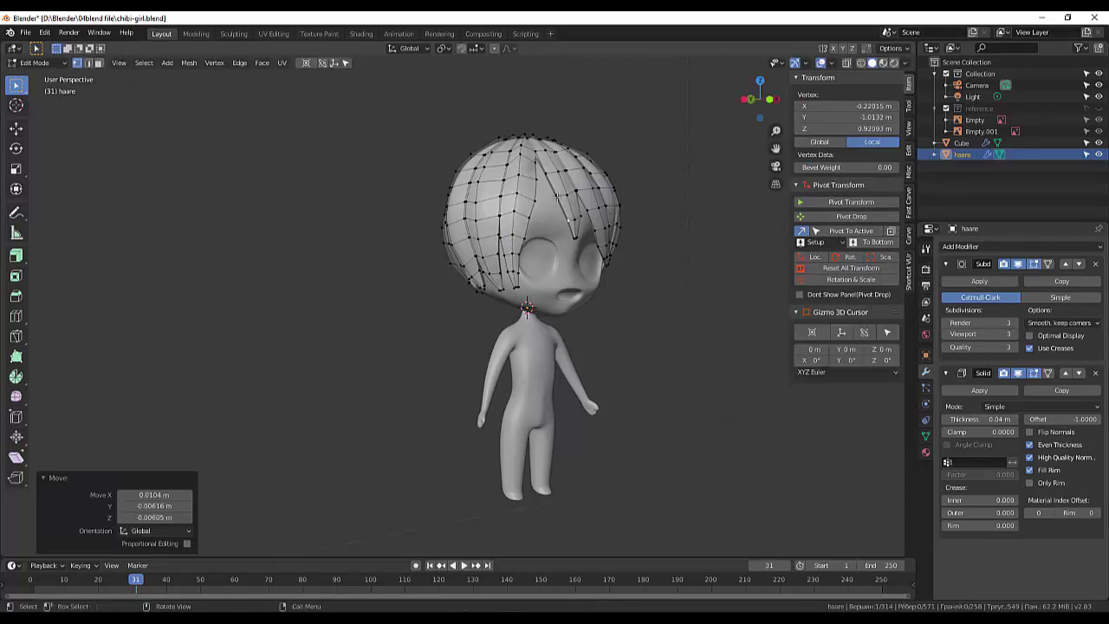
Nudge a strand-tip vertex above the eye closer to the face
left_click(599, 360)
scroll(599, 361, "down", 3)
scroll(600, 360, "down", 2)
scroll(600, 361, "up", 3)
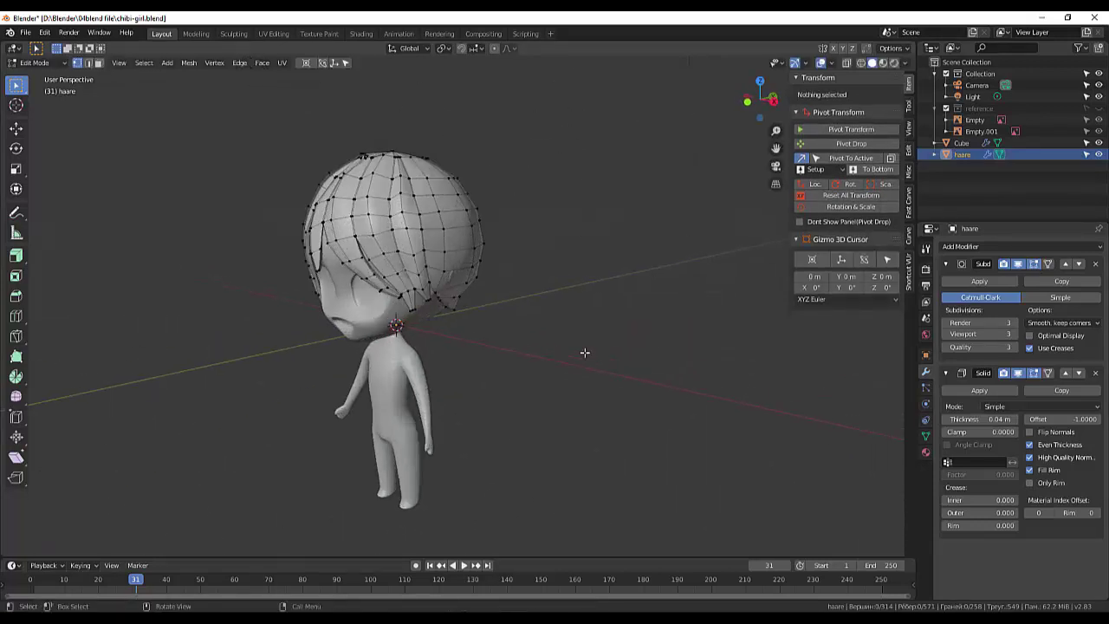
scroll(718, 317, "up", 2)
middle_click_drag(719, 317, 737, 323)
left_click(620, 295)
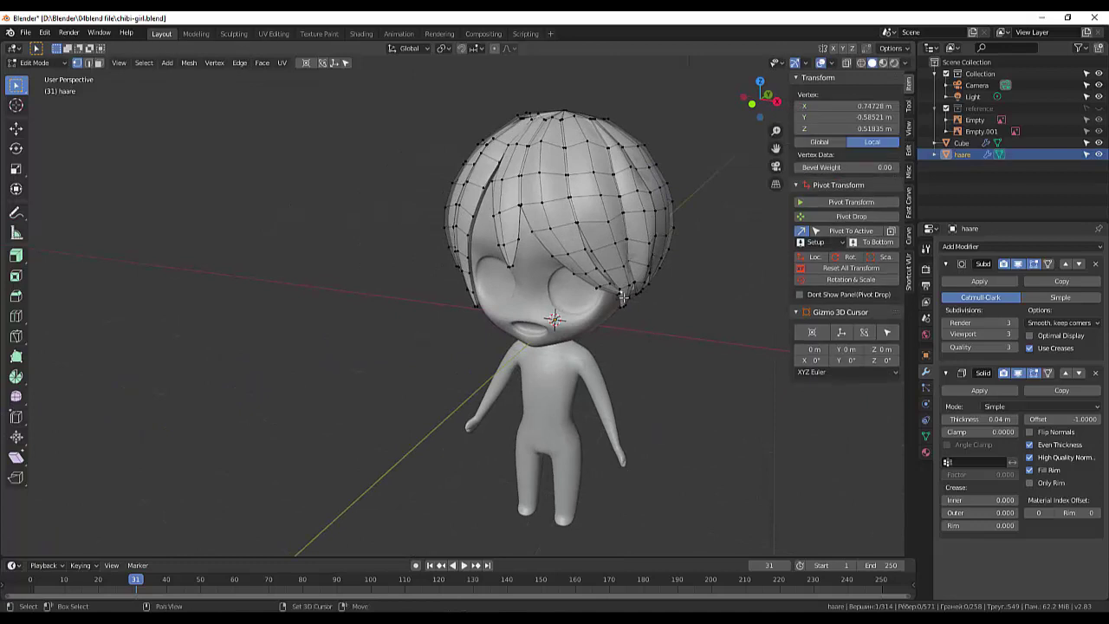
scroll(620, 294, "up", 3)
scroll(520, 338, "up", 2)
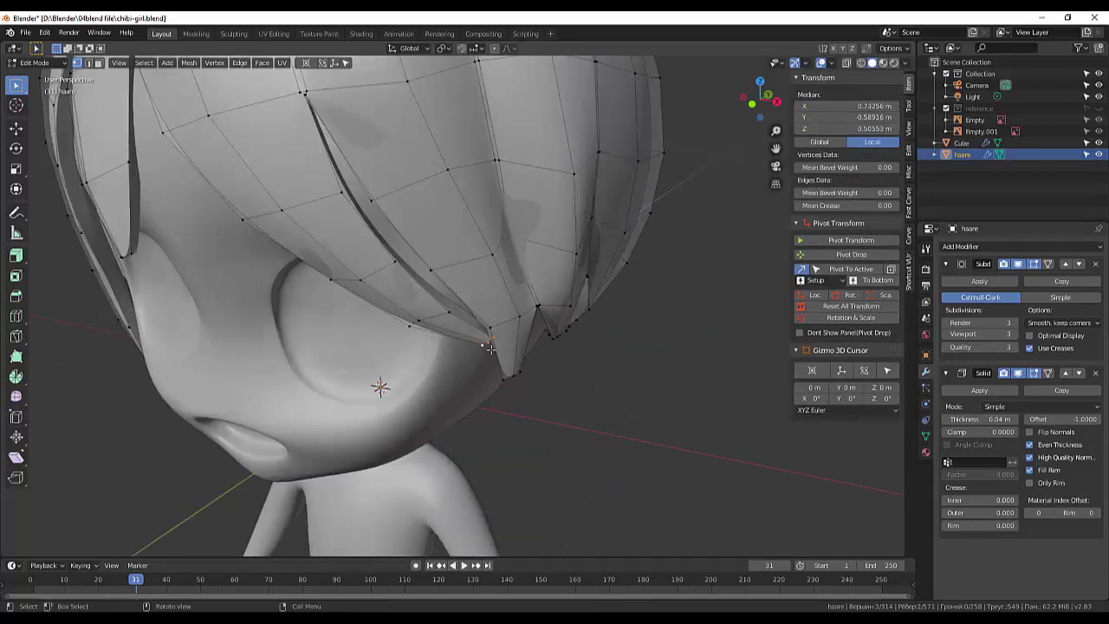
left_click(486, 345)
key("g")
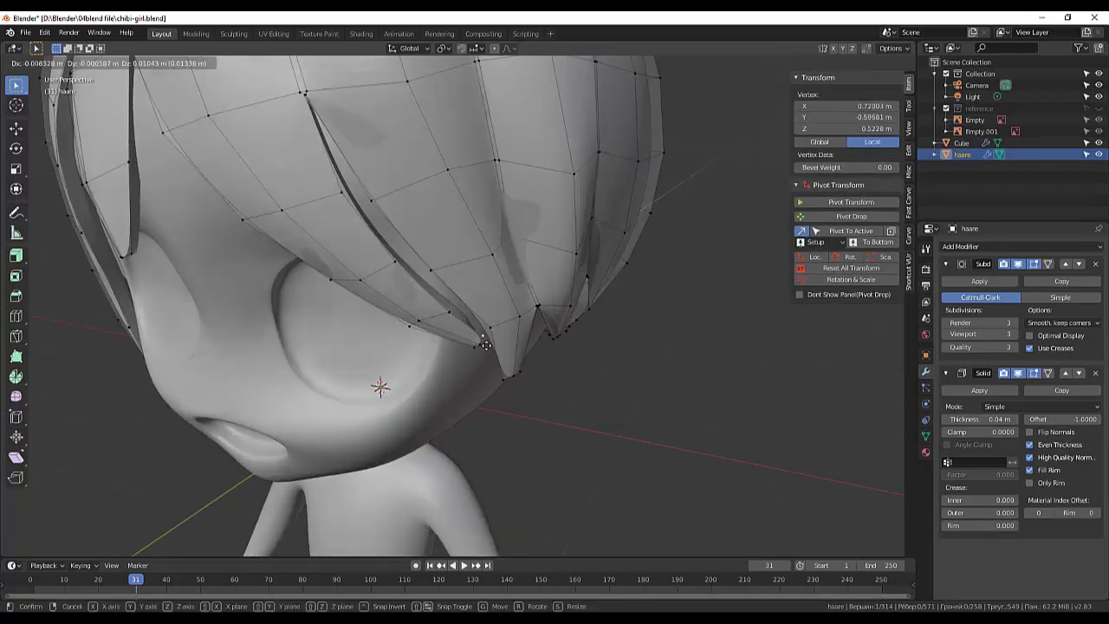
left_click(490, 345)
scroll(489, 345, "down", 4)
scroll(519, 364, "down", 2)
scroll(563, 373, "down", 2)
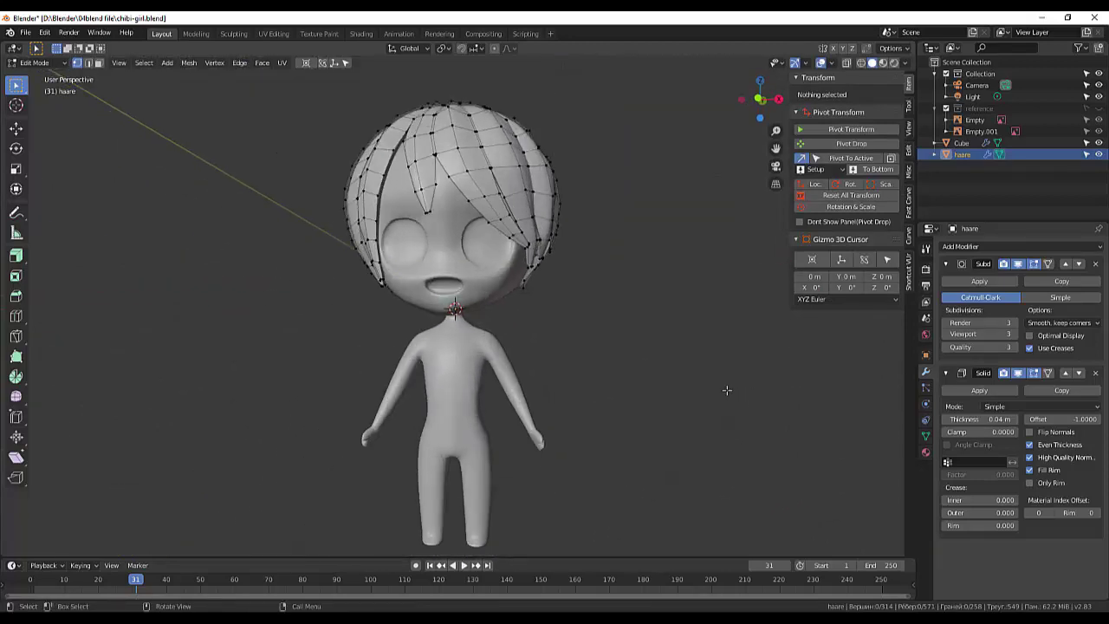
mouse_move(607, 381)
middle_mouse_down()
mouse_move(697, 393)
mouse_move(609, 231)
mouse_move(677, 291)
mouse_move(684, 382)
mouse_move(594, 335)
middle_mouse_up()
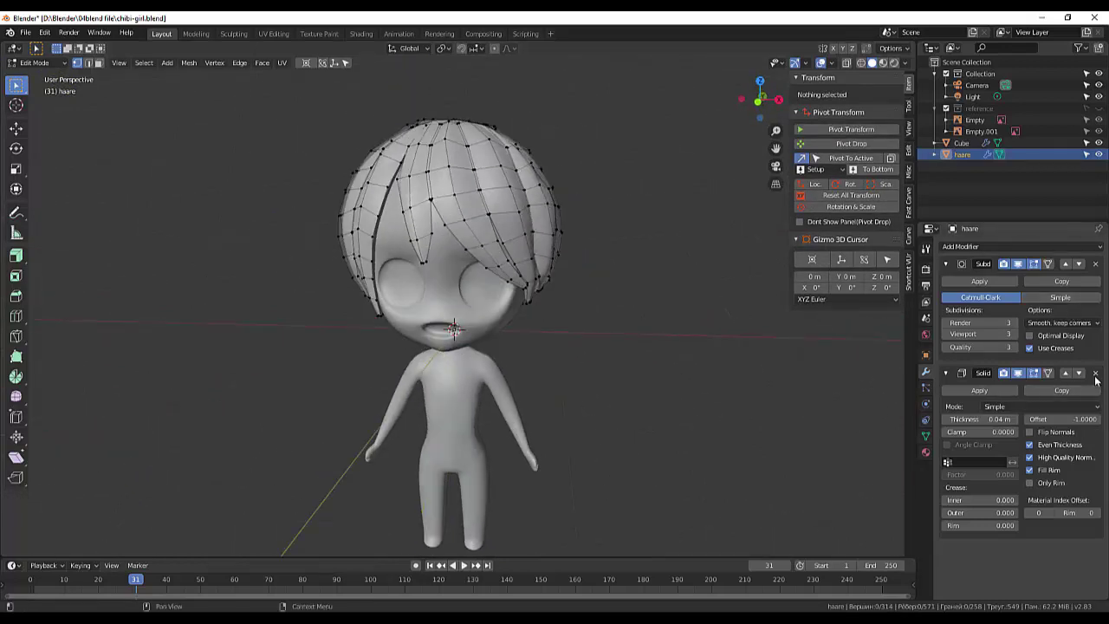
Apply the Solidify and Subdivision modifiers, then undo the Subdivision apply to keep it live
left_click(979, 390)
key("Tab")
left_click(979, 390)
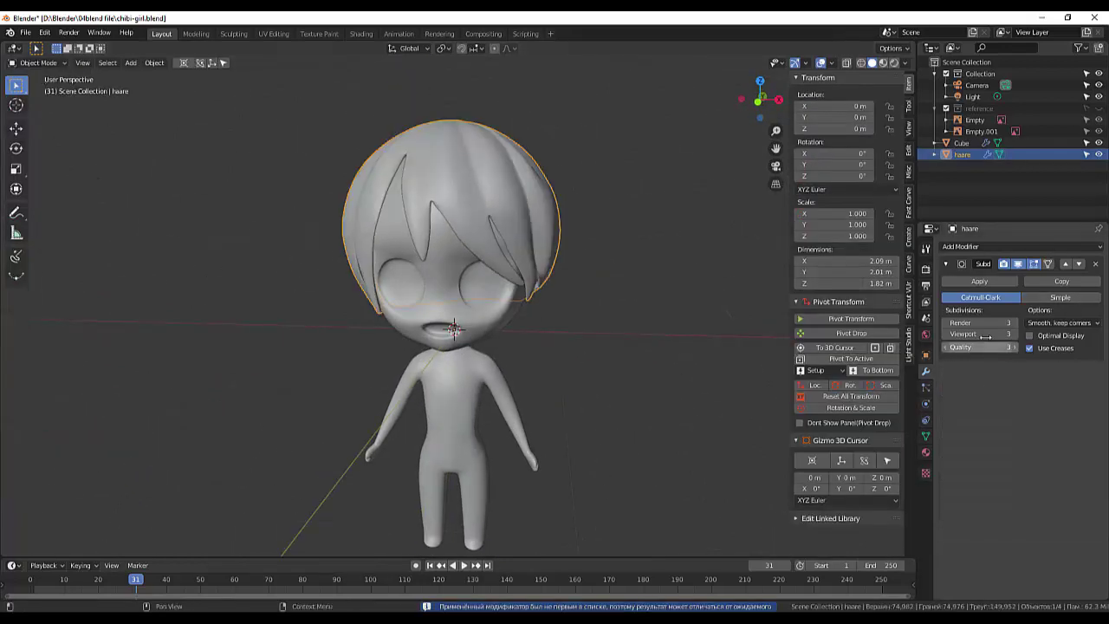
left_click(977, 283)
left_click(688, 327)
middle_click_drag(688, 327, 662, 344)
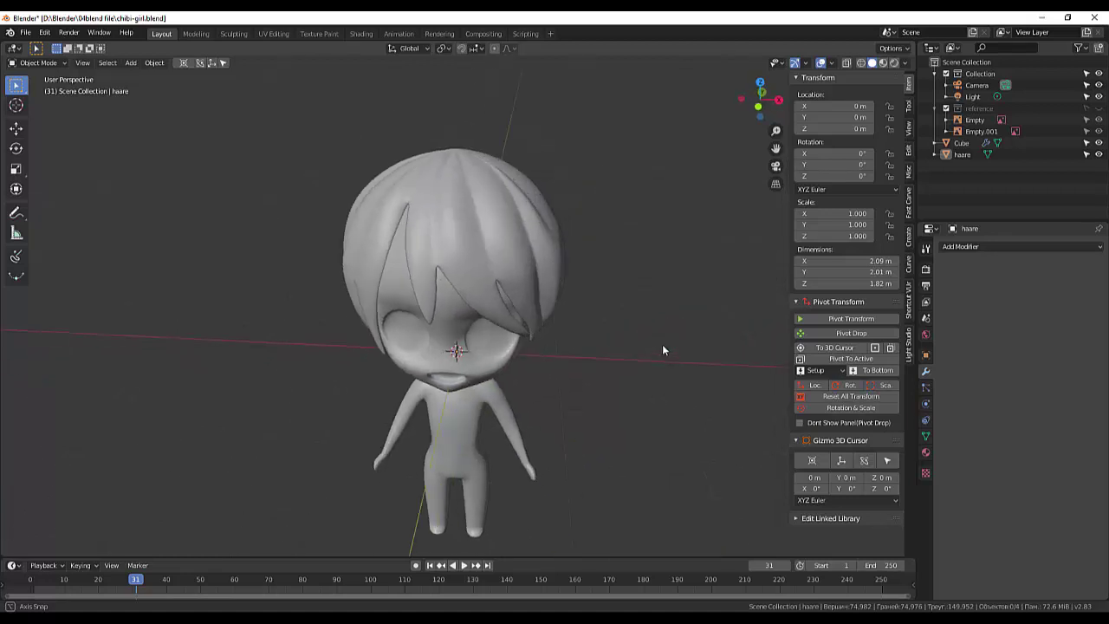
scroll(662, 344, "up", 3)
mouse_move(605, 318)
middle_mouse_down()
mouse_move(628, 332)
mouse_move(654, 309)
mouse_move(587, 318)
mouse_move(615, 328)
middle_mouse_up()
scroll(587, 318, "down", 2)
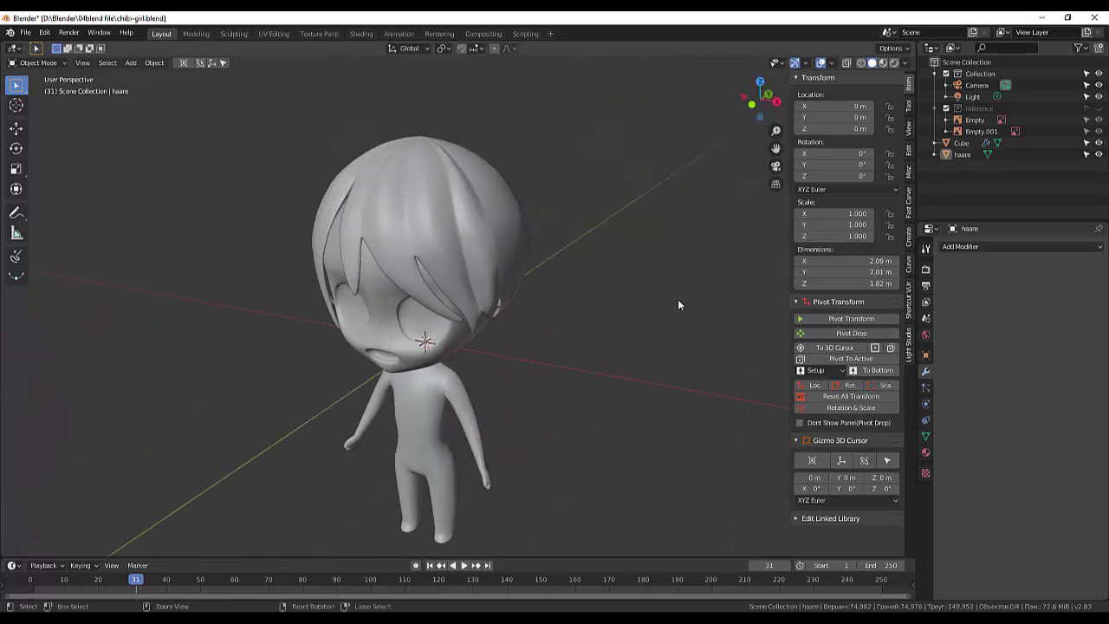
key("ctrl+z")
key("ctrl+z")
Turn off the Subdivision modifier's viewport display and enter Edit Mode on the faceted hair
left_click(1018, 263)
middle_click_drag(645, 373, 606, 324)
left_click(37, 88)
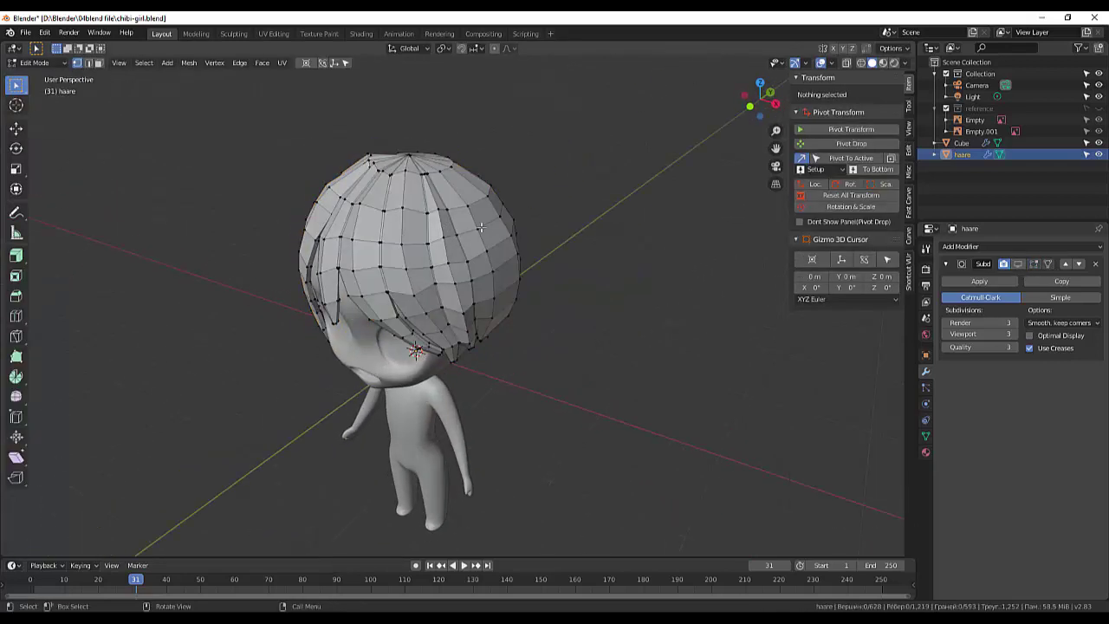
Select the vertical edge loop on the hair's right side and move it to a new position
middle_click_drag(482, 227, 541, 219)
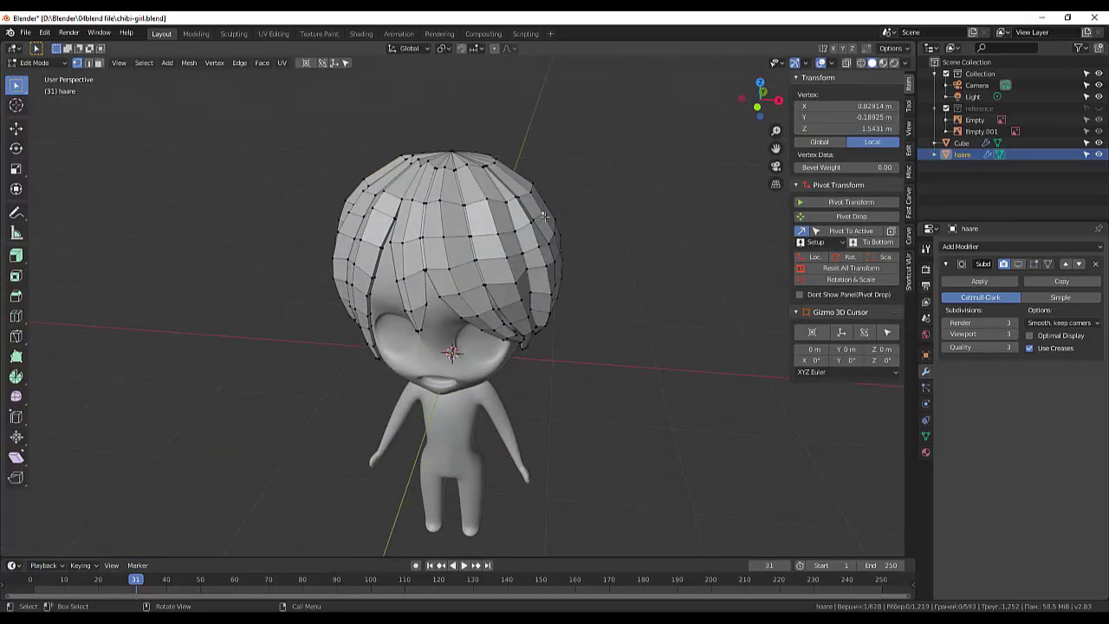
left_click(544, 216, "alt")
key("g")
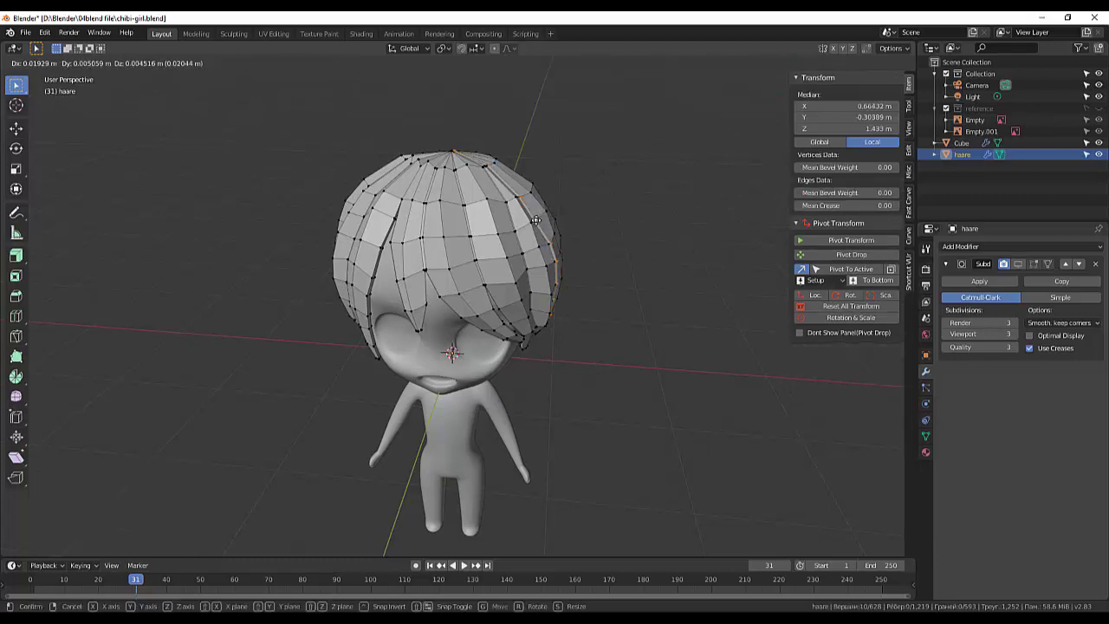
left_click(536, 219)
Circle-select the crown vertices, nudge them into place over several moves, then deselect all
mouse_move(535, 219)
middle_mouse_down()
mouse_move(589, 254)
mouse_move(745, 96)
middle_mouse_up()
left_click_drag(15, 84, 61, 136)
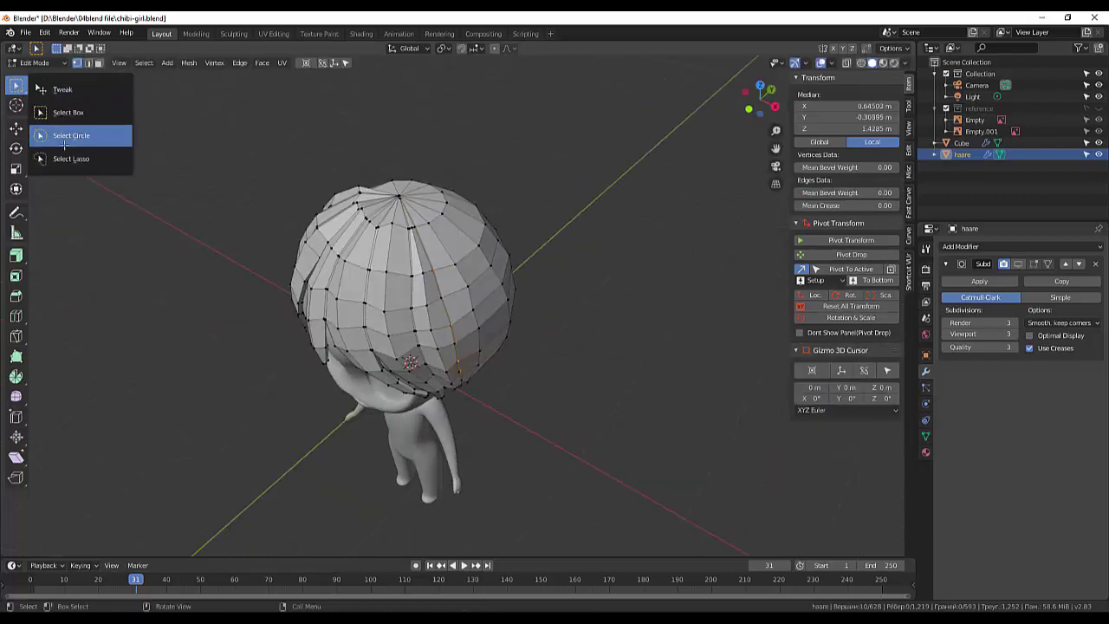
key("g")
left_click(453, 305)
key("g")
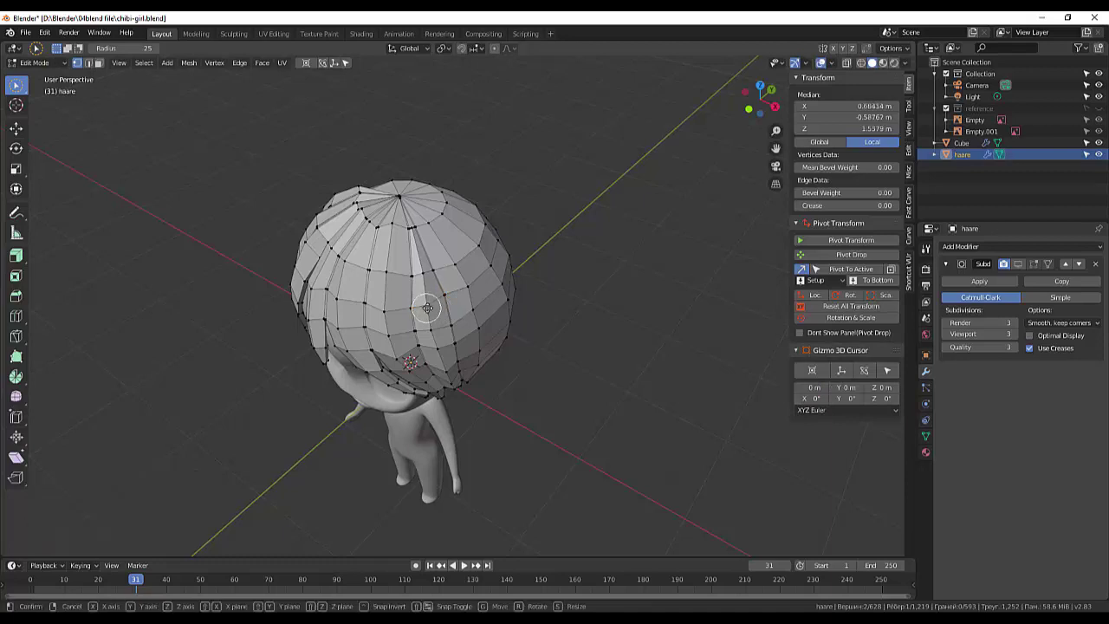
left_click(419, 307)
key("g")
left_click(419, 311)
key("alt+a")
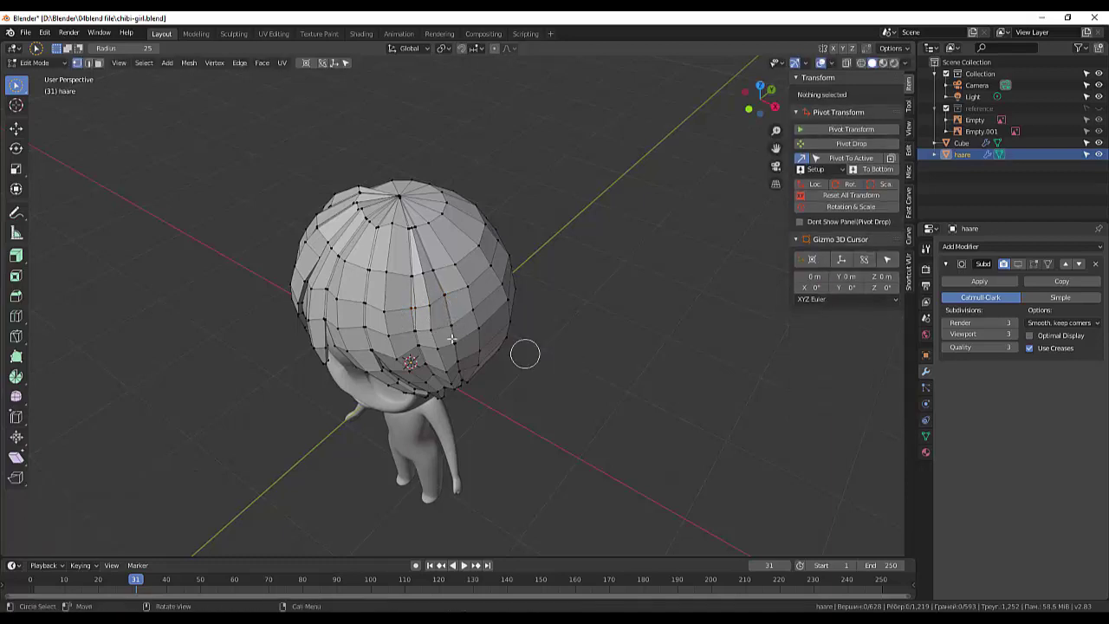